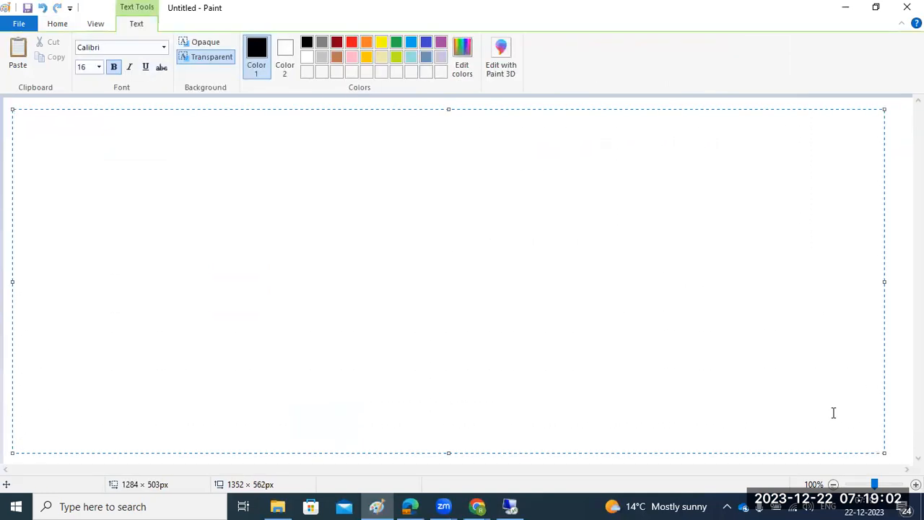
Place the bold Calibri 16 heading 'SYSTEM COPY' at the top-left of the Paint canvas.
{"action": "type", "text": "SYSTEM COPY"}
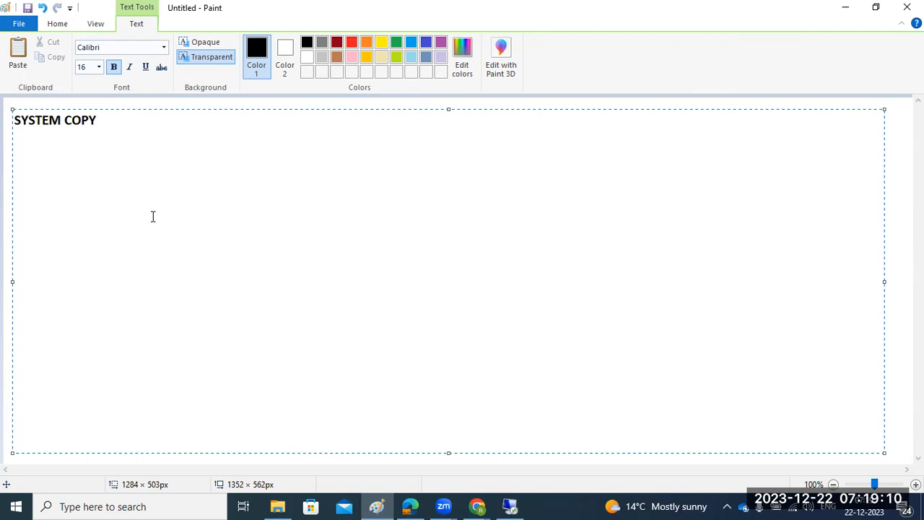
{"action": "left_click", "coordinate": [7, 211]}
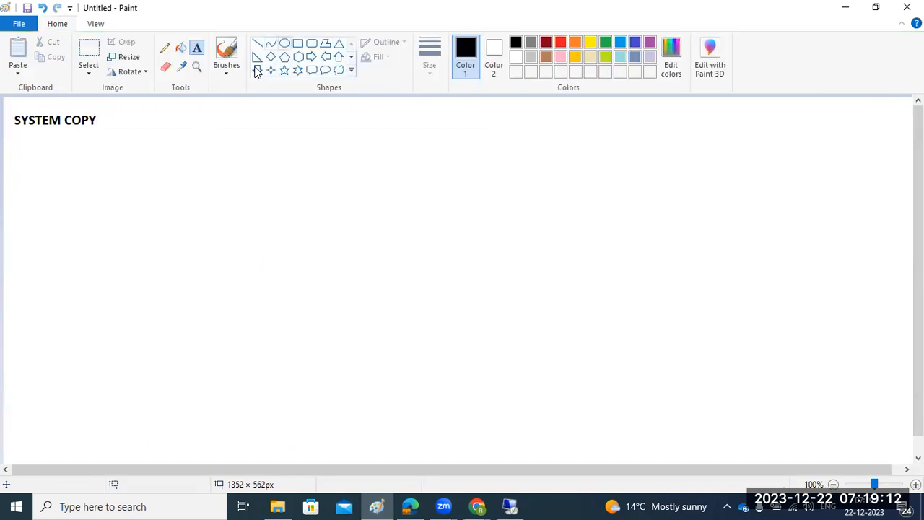
Draw two outlined boxes below the heading, with a short dash inside the right box.
{"action": "left_click", "coordinate": [298, 44]}
{"action": "left_click_drag", "start_coordinate": [156, 152], "coordinate": [295, 276]}
{"action": "left_click_drag", "start_coordinate": [580, 144], "coordinate": [735, 268]}
{"action": "left_click", "coordinate": [686, 305]}
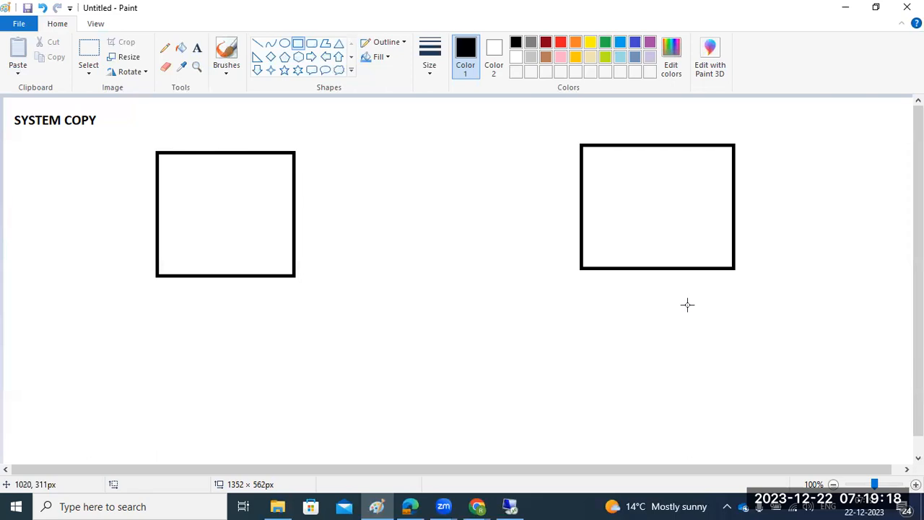
{"action": "left_click_drag", "start_coordinate": [634, 185], "coordinate": [652, 186]}
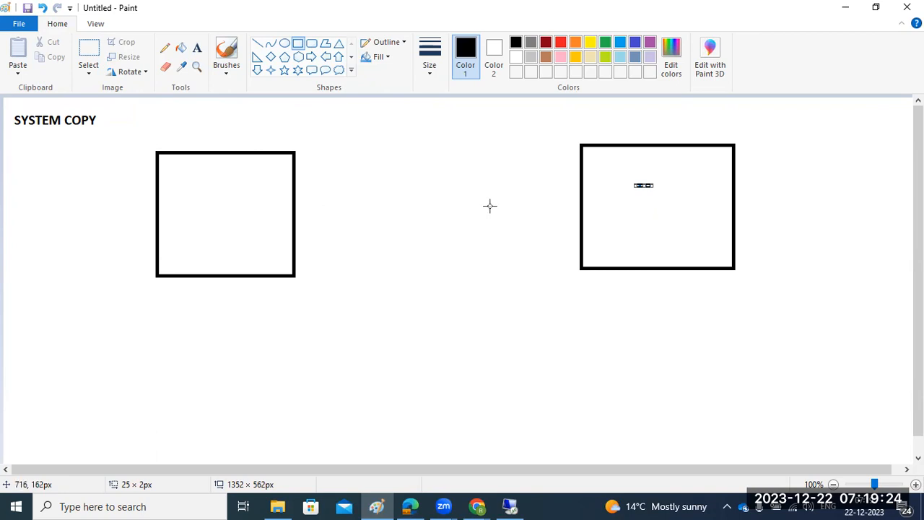
Label both boxes 'SAME OS' and start a text label between them.
{"action": "left_click", "coordinate": [197, 48]}
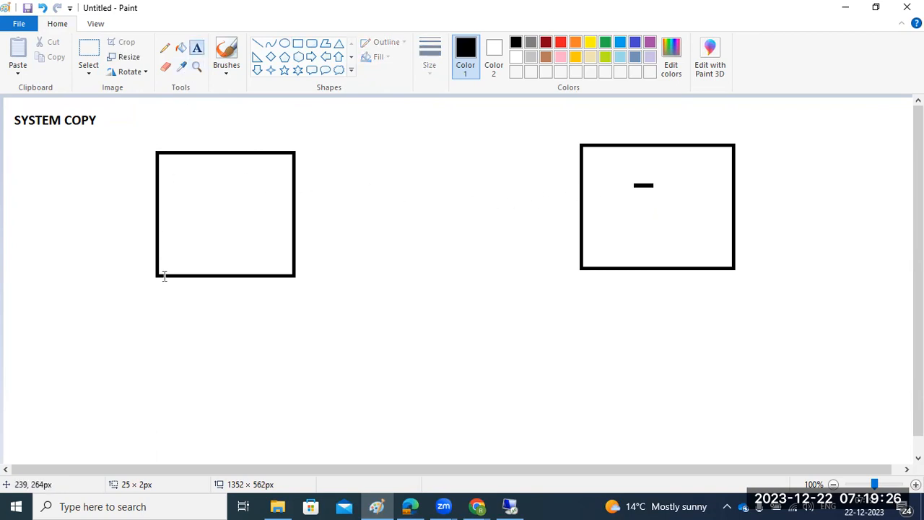
{"action": "left_click", "coordinate": [173, 299]}
{"action": "type", "text": "SAME ODS"}
{"action": "left_click", "coordinate": [619, 289]}
{"action": "type", "text": "SAME OS"}
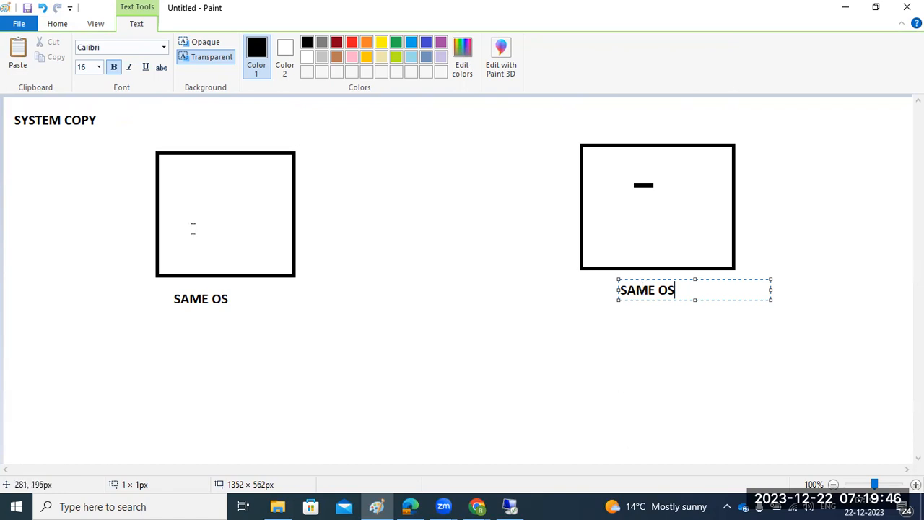
{"action": "left_click", "coordinate": [324, 195]}
{"action": "left_click", "coordinate": [323, 196]}
Label the gap 'HOME' and draw an arrow from the right box to the left box.
{"action": "type", "text": "HOME"}
{"action": "left_click", "coordinate": [343, 229]}
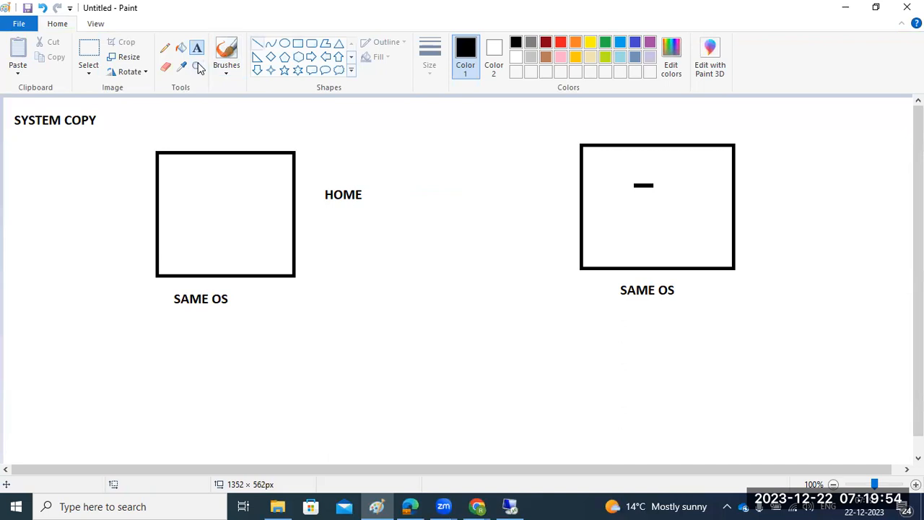
{"action": "left_click", "coordinate": [257, 43]}
{"action": "mouse_move", "coordinate": [599, 245]}
{"action": "left_mouse_down"}
{"action": "mouse_move", "coordinate": [564, 259]}
{"action": "mouse_move", "coordinate": [476, 256]}
{"action": "mouse_move", "coordinate": [289, 229]}
{"action": "mouse_move", "coordinate": [309, 246]}
{"action": "left_mouse_up"}
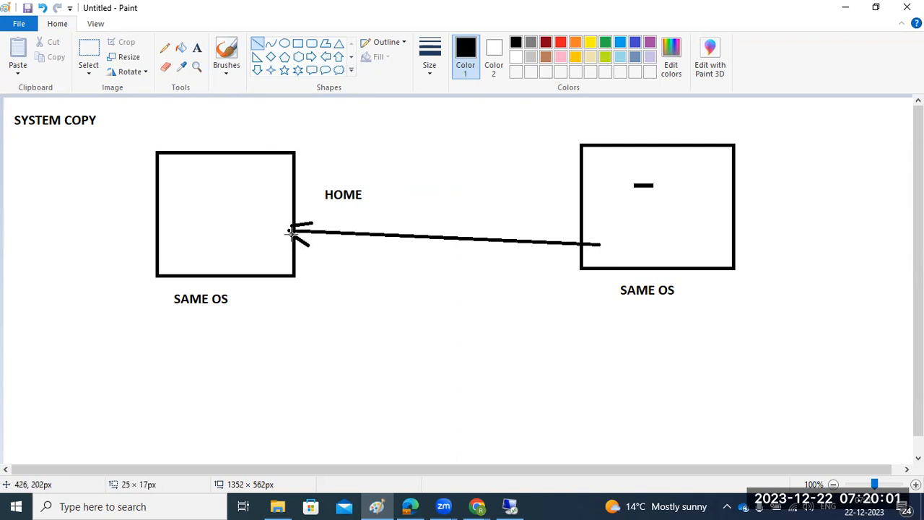
Add the label 'LINUX' just under HOME.
{"action": "left_click", "coordinate": [197, 48]}
{"action": "left_click", "coordinate": [326, 208]}
{"action": "type", "text": "LINUX"}
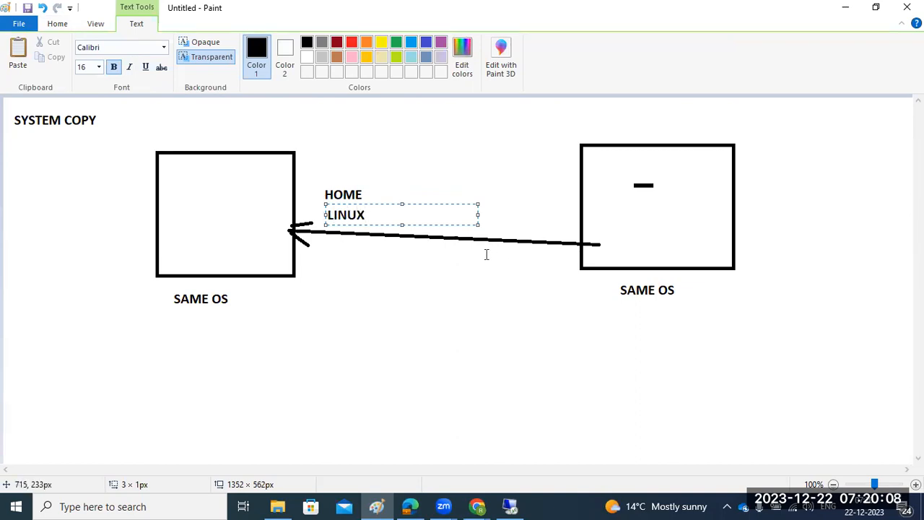
{"action": "left_click", "coordinate": [453, 285]}
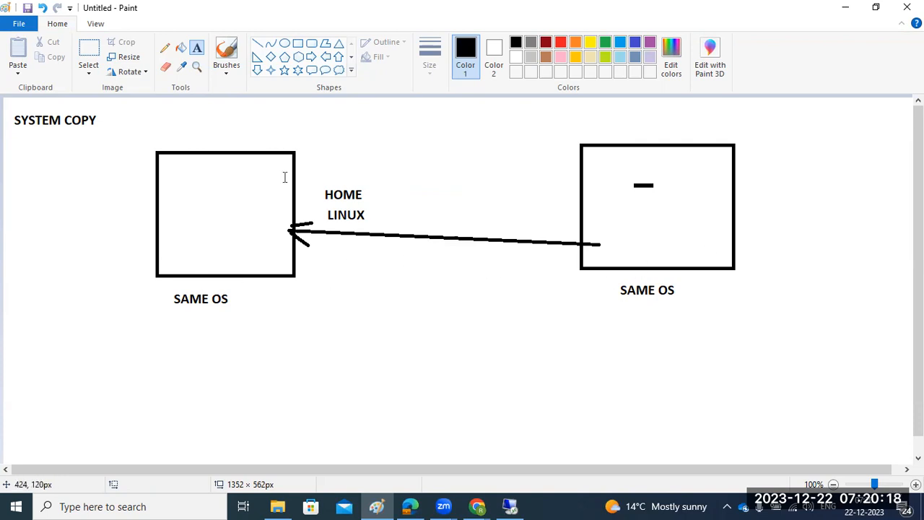
{"action": "left_click", "coordinate": [257, 43]}
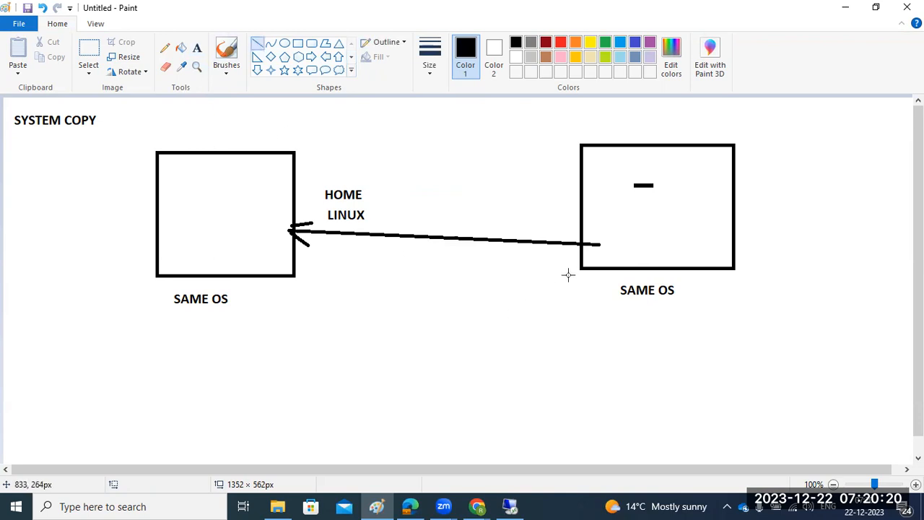
Draw a second connecting line, a heading underline, and stroke marks beside HOME and LINUX.
{"action": "mouse_move", "coordinate": [603, 261]}
{"action": "left_mouse_down"}
{"action": "mouse_move", "coordinate": [273, 256]}
{"action": "mouse_move", "coordinate": [303, 251]}
{"action": "mouse_move", "coordinate": [296, 233]}
{"action": "mouse_move", "coordinate": [295, 255]}
{"action": "left_mouse_up"}
{"action": "left_click_drag", "start_coordinate": [10, 138], "coordinate": [50, 138]}
{"action": "left_click_drag", "start_coordinate": [377, 198], "coordinate": [382, 187]}
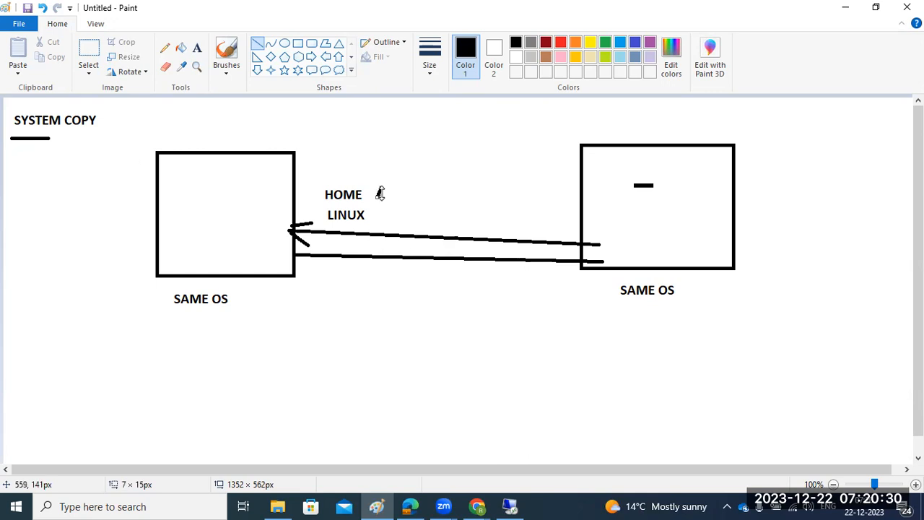
{"action": "left_click_drag", "start_coordinate": [380, 219], "coordinate": [386, 215]}
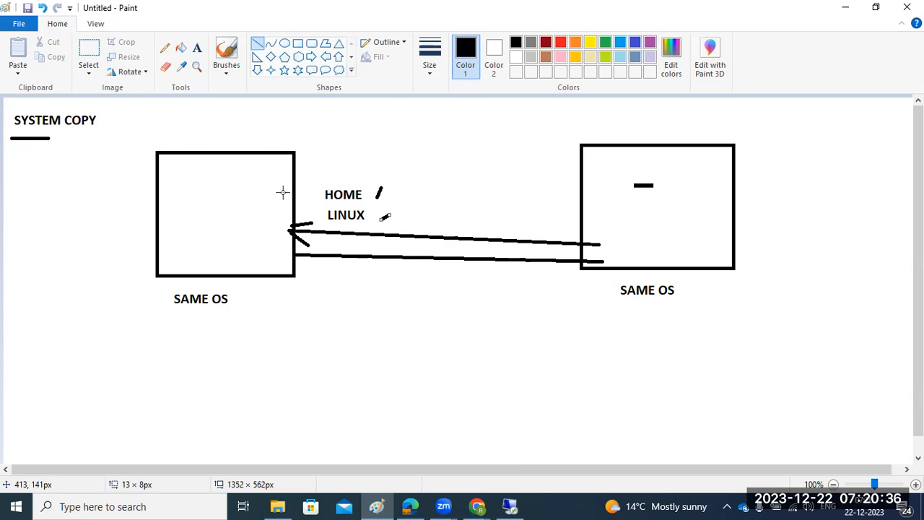
Undo the whole diagram with Ctrl+Z, then underline the SYSTEM COPY heading.
{"action": "key", "text": "ctrl+z"}
{"action": "key", "text": "ctrl+z"}
{"action": "key", "text": "ctrl+z"}
{"action": "key", "text": "ctrl+z"}
{"action": "key", "text": "ctrl+z"}
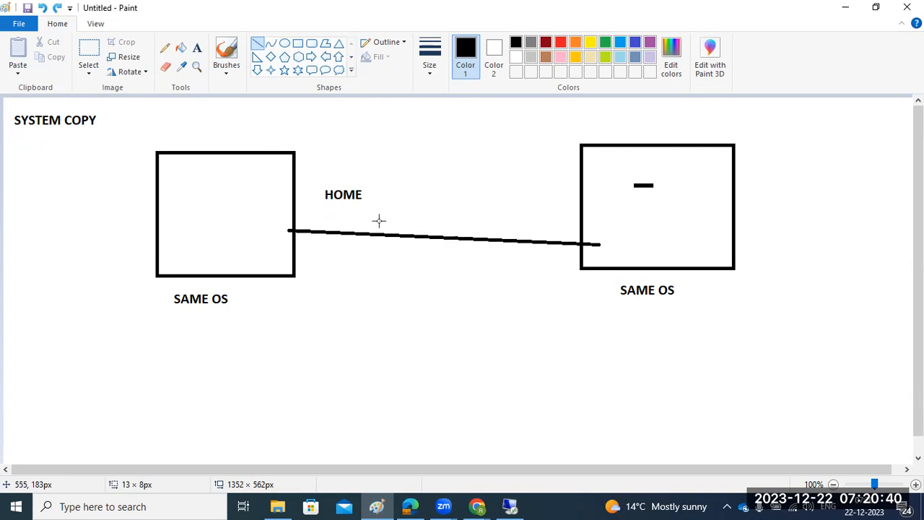
{"action": "key", "text": "ctrl+z"}
{"action": "key", "text": "ctrl+z"}
{"action": "key", "text": "ctrl+z"}
{"action": "key", "text": "ctrl+z"}
{"action": "key", "text": "ctrl+z"}
{"action": "key", "text": "ctrl+z"}
{"action": "key", "text": "ctrl+z"}
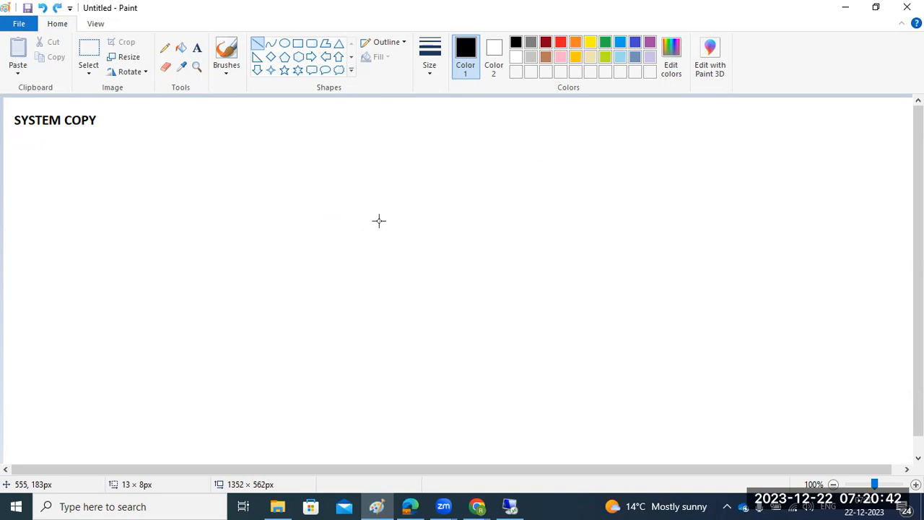
{"action": "left_click_drag", "start_coordinate": [16, 132], "coordinate": [89, 134]}
In the remote session, select the sapinst page address in Internet Explorer and bring Chrome forward.
{"action": "left_click", "coordinate": [510, 507]}
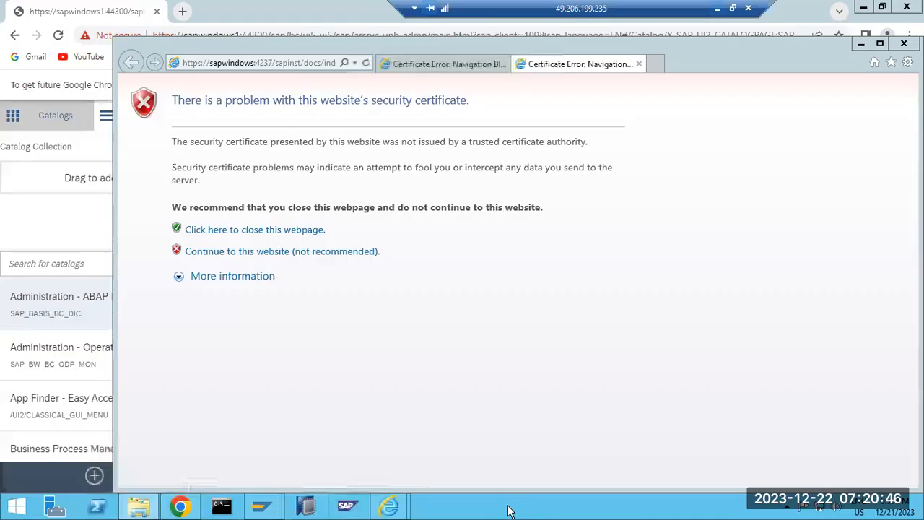
{"action": "left_click", "coordinate": [228, 63]}
{"action": "key", "text": "ctrl+c"}
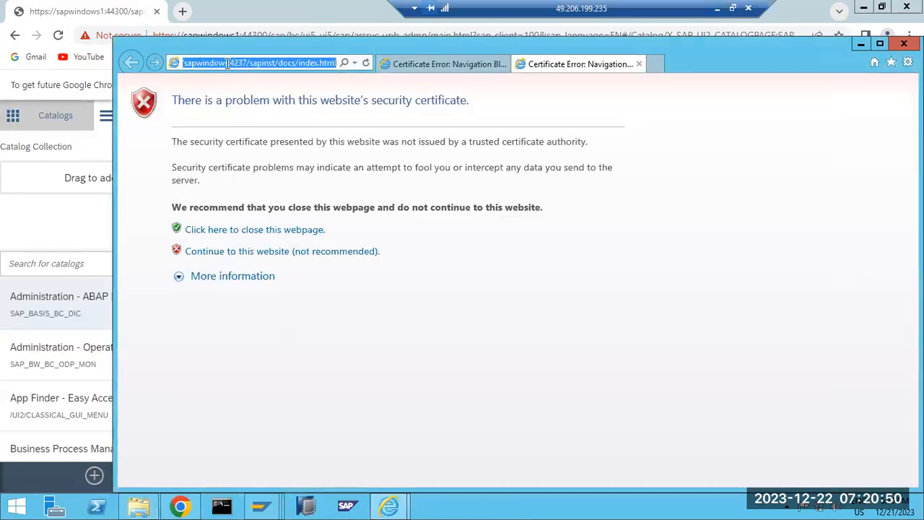
{"action": "left_click", "coordinate": [180, 505]}
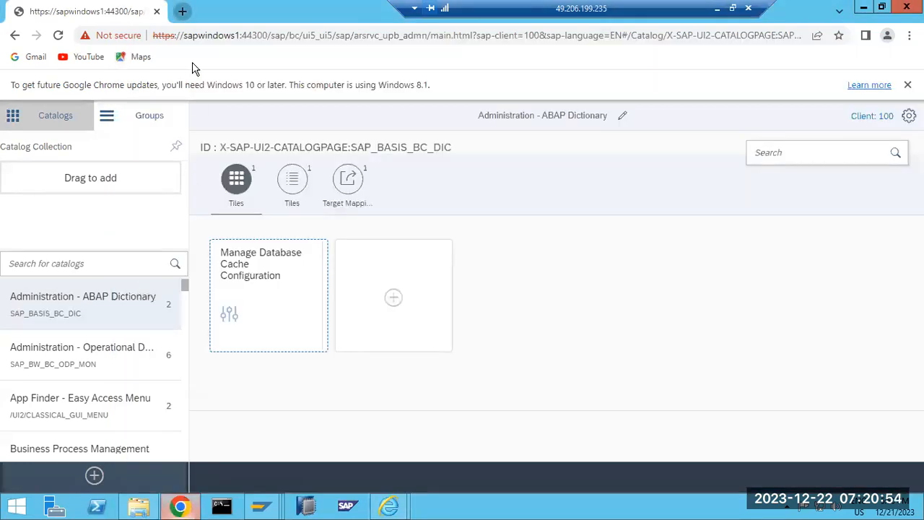
Load the copied sapinst URL in a new Chrome tab and expand SAP NetWeaver 7.5.
{"action": "key", "text": "ctrl+t"}
{"action": "key", "text": "ctrl+v"}
{"action": "key", "text": "Return"}
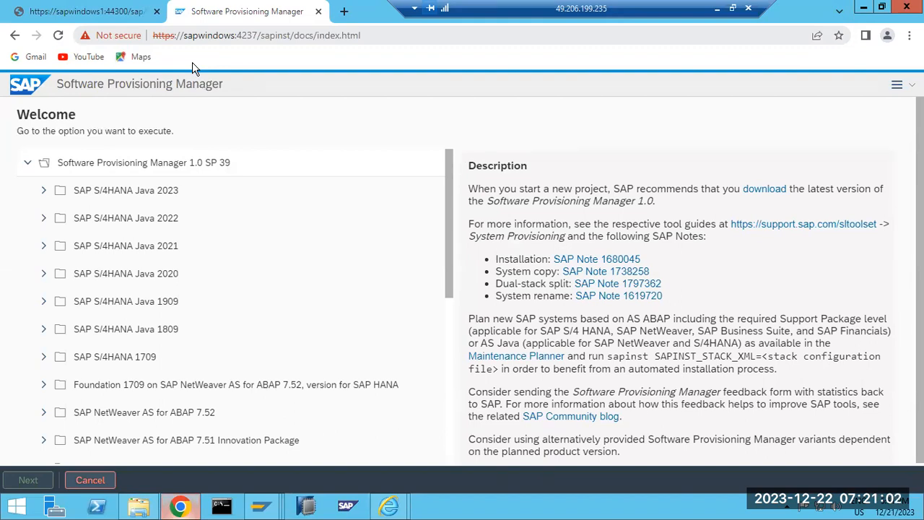
{"action": "scroll", "coordinate": [84, 339], "scroll_direction": "down", "scroll_amount": 5}
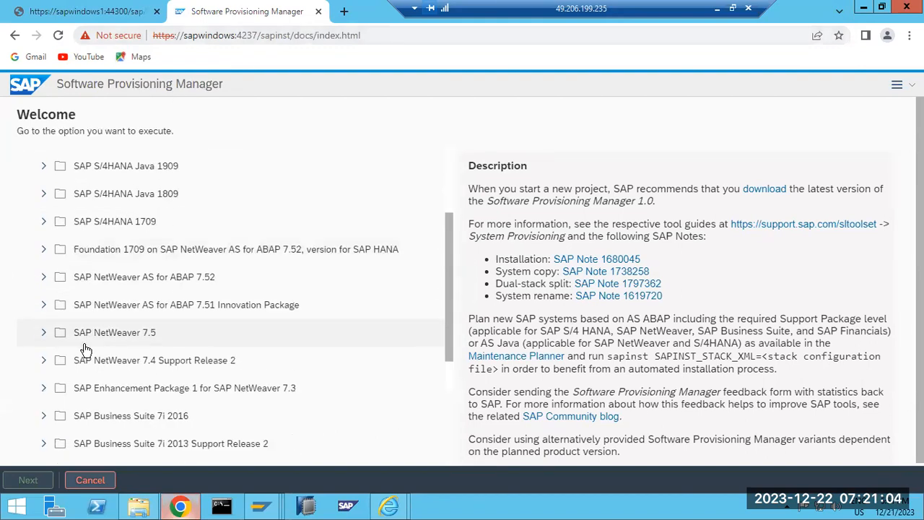
{"action": "scroll", "coordinate": [67, 217], "scroll_direction": "up", "scroll_amount": 1}
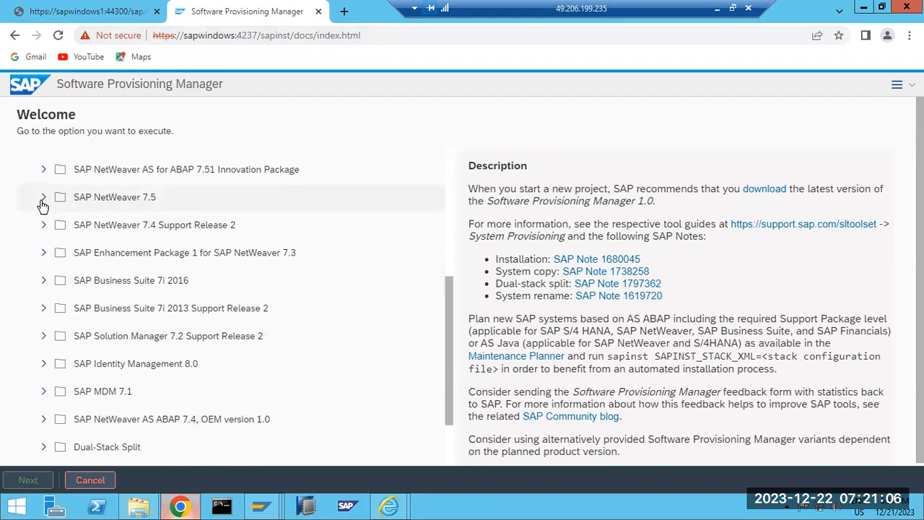
{"action": "left_click", "coordinate": [43, 197]}
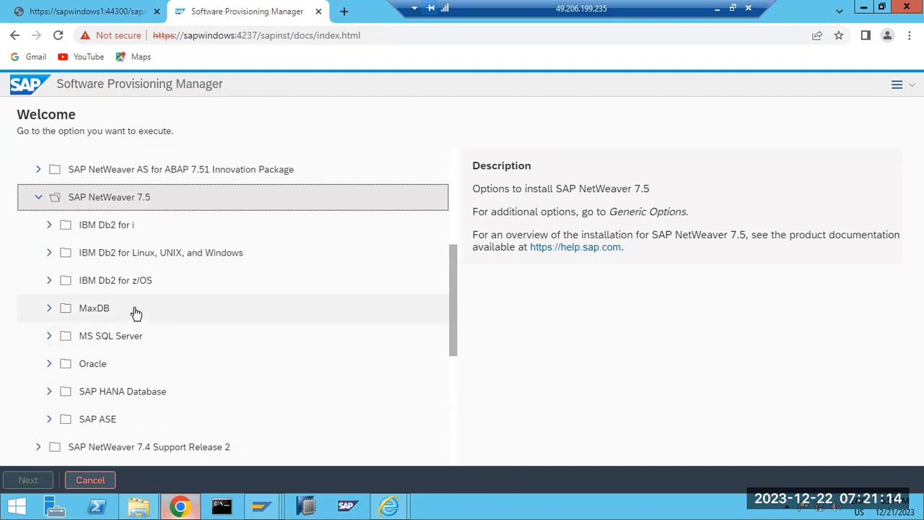
Browse SAP HANA Database down to System Copy > Target System > Standard System > Based on AS ABAP.
{"action": "scroll", "coordinate": [136, 312], "scroll_direction": "down", "scroll_amount": 1}
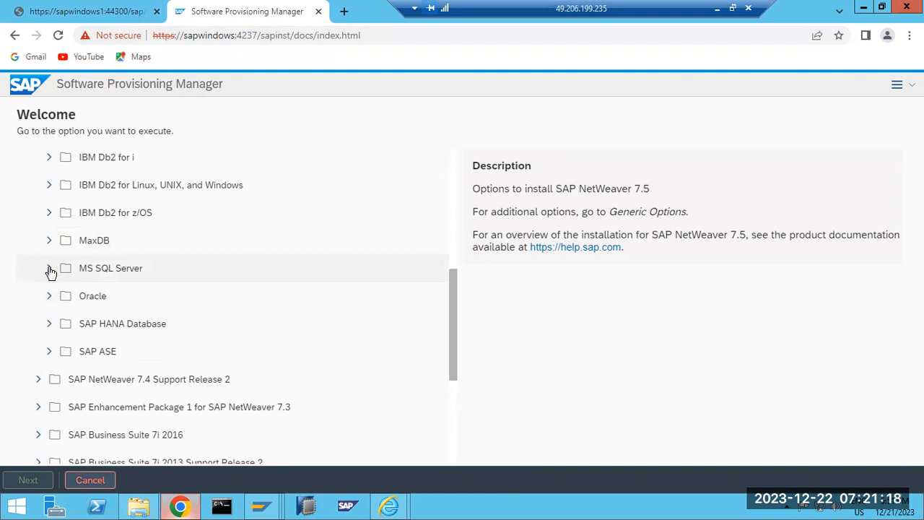
{"action": "left_click", "coordinate": [49, 325]}
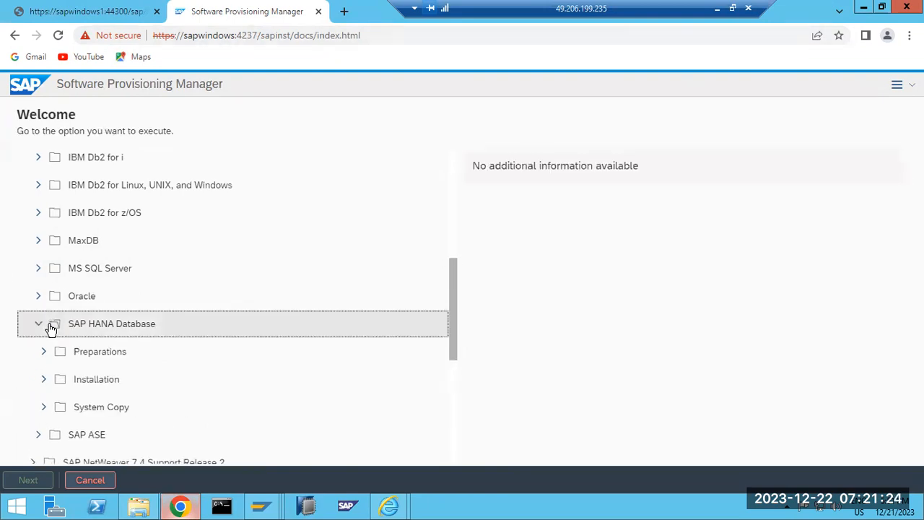
{"action": "left_click", "coordinate": [40, 413]}
{"action": "scroll", "coordinate": [65, 390], "scroll_direction": "down", "scroll_amount": 3}
{"action": "left_click", "coordinate": [51, 262]}
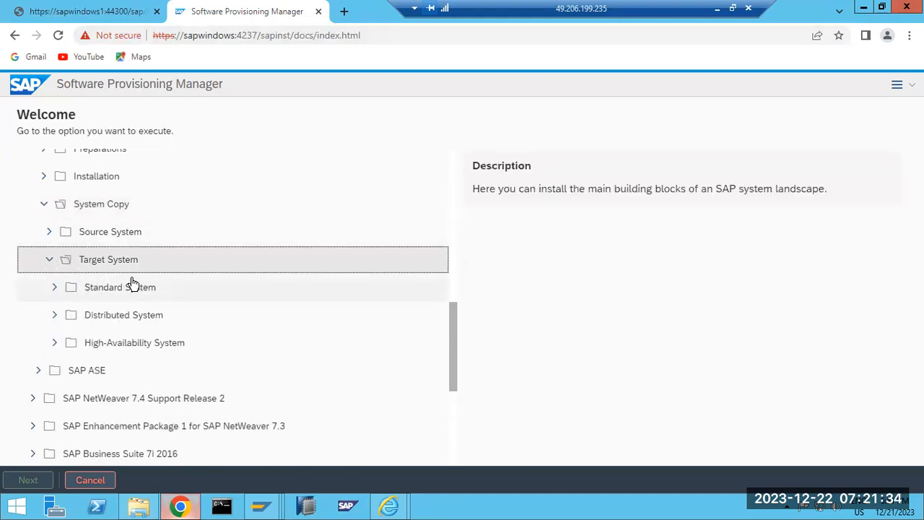
{"action": "scroll", "coordinate": [129, 283], "scroll_direction": "up", "scroll_amount": 4}
{"action": "scroll", "coordinate": [116, 289], "scroll_direction": "down", "scroll_amount": 5}
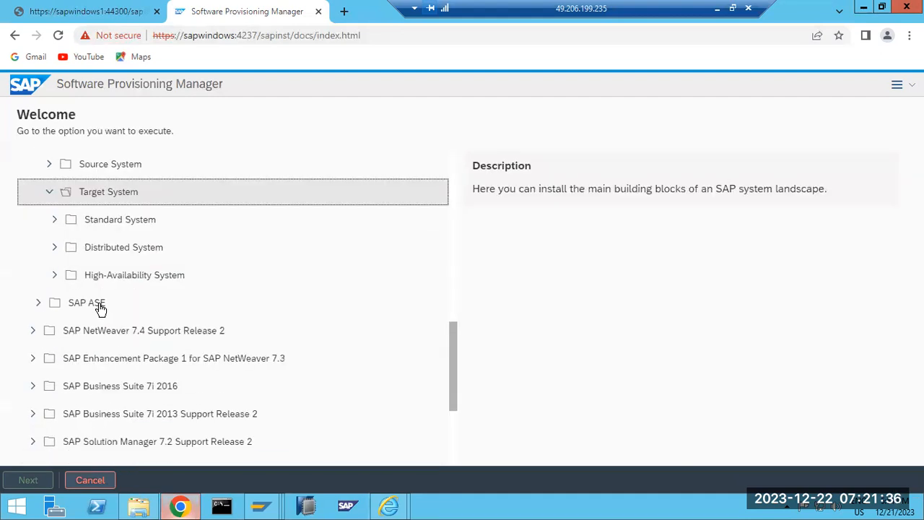
{"action": "left_click", "coordinate": [54, 220]}
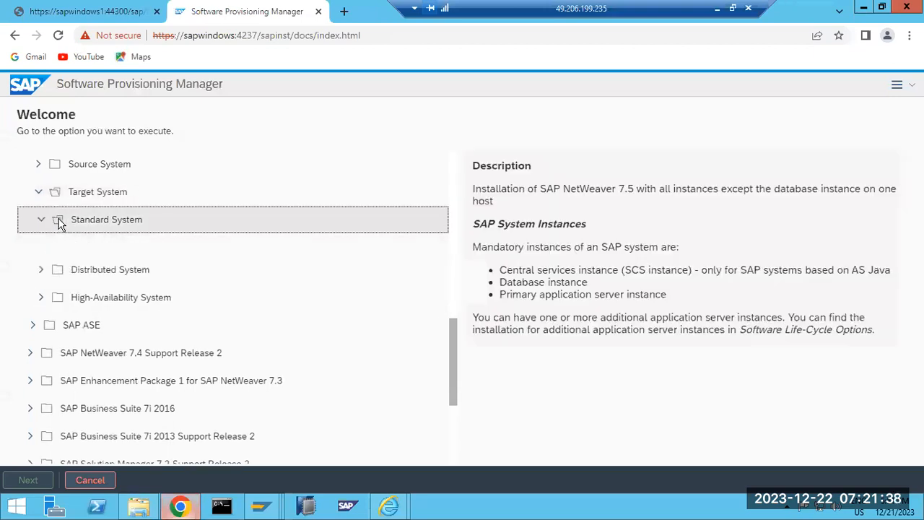
{"action": "left_click", "coordinate": [46, 248]}
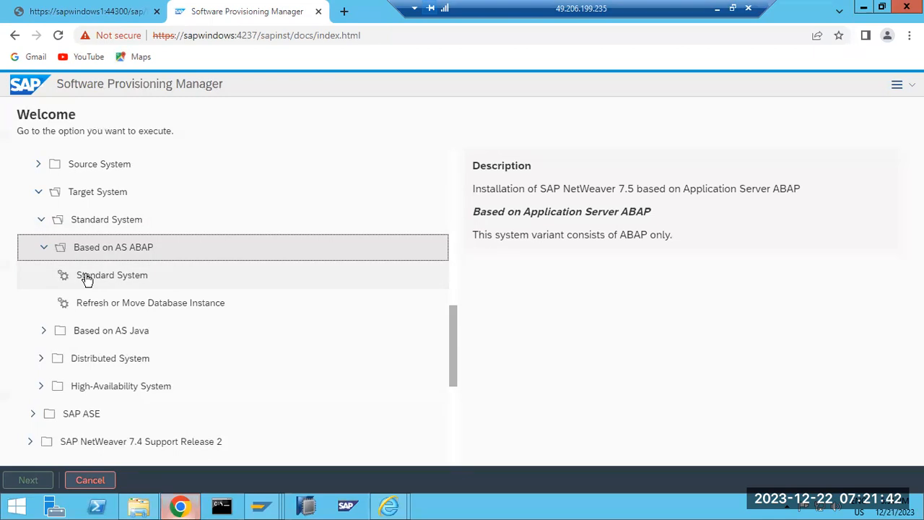
Collapse the SAP HANA Database branch and expand MS SQL Server instead.
{"action": "scroll", "coordinate": [85, 279], "scroll_direction": "up", "scroll_amount": 3}
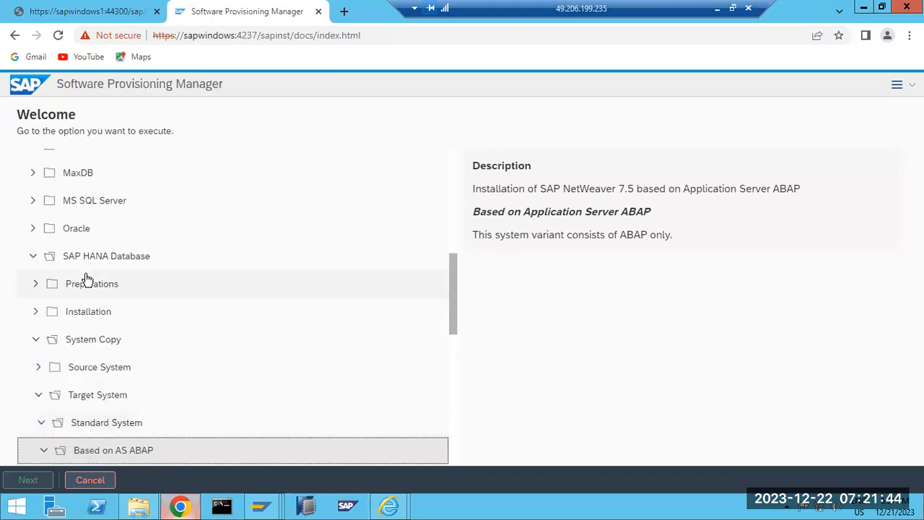
{"action": "left_click", "coordinate": [32, 261]}
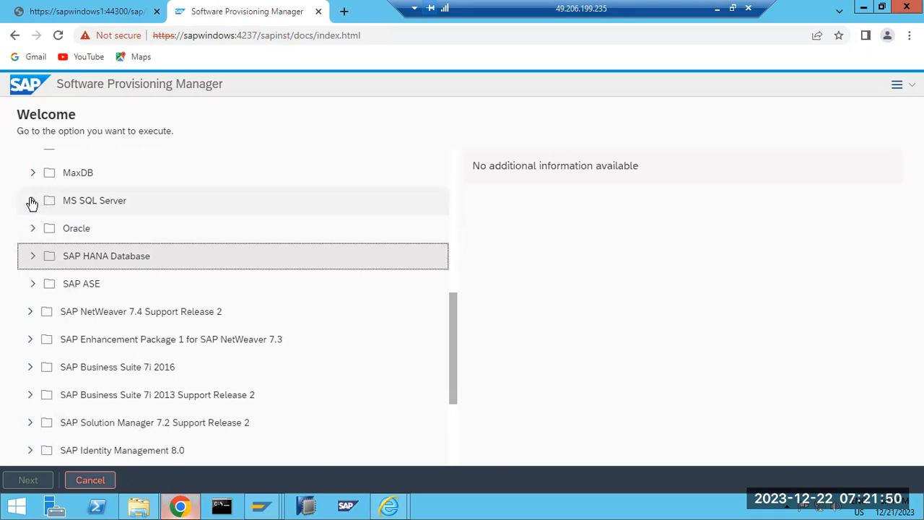
{"action": "left_click", "coordinate": [32, 201]}
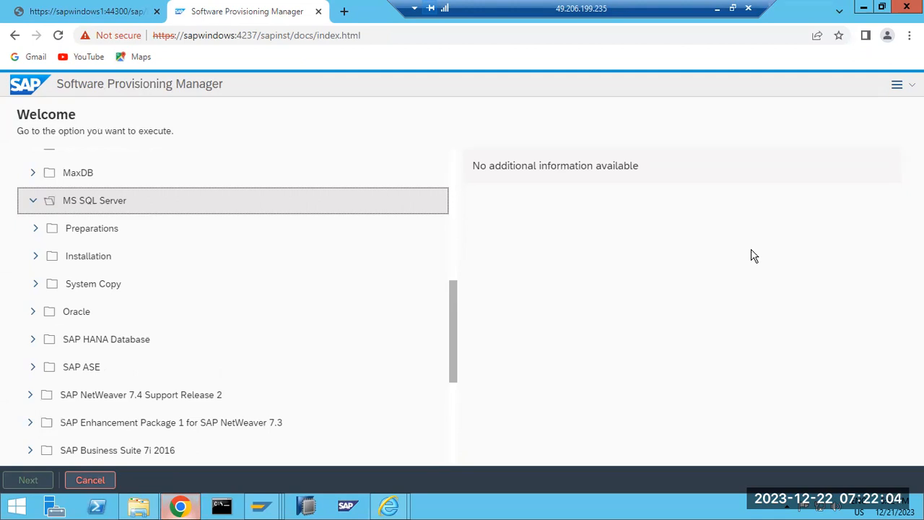
Expand MS SQL Server's System Copy, browsing the Source System export steps and Target System.
{"action": "left_click", "coordinate": [36, 284]}
{"action": "scroll", "coordinate": [123, 297], "scroll_direction": "down", "scroll_amount": 1}
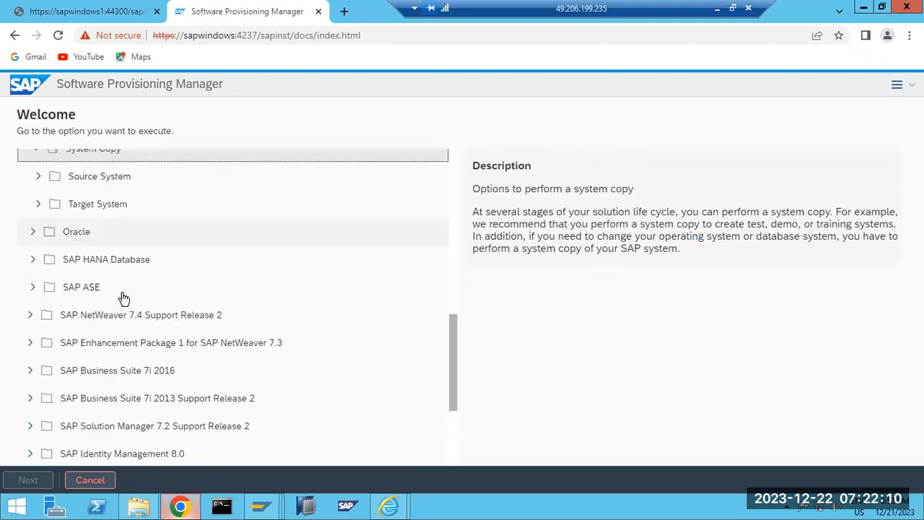
{"action": "left_click", "coordinate": [40, 180]}
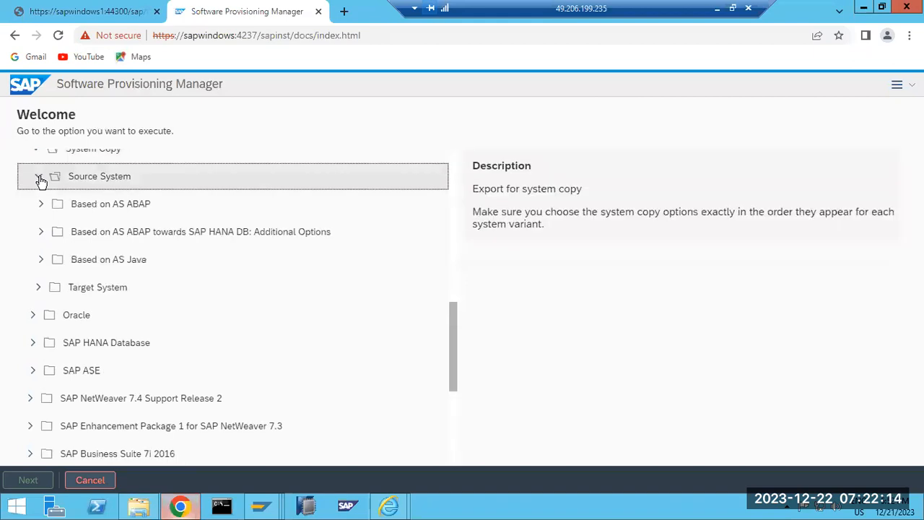
{"action": "left_click", "coordinate": [42, 207]}
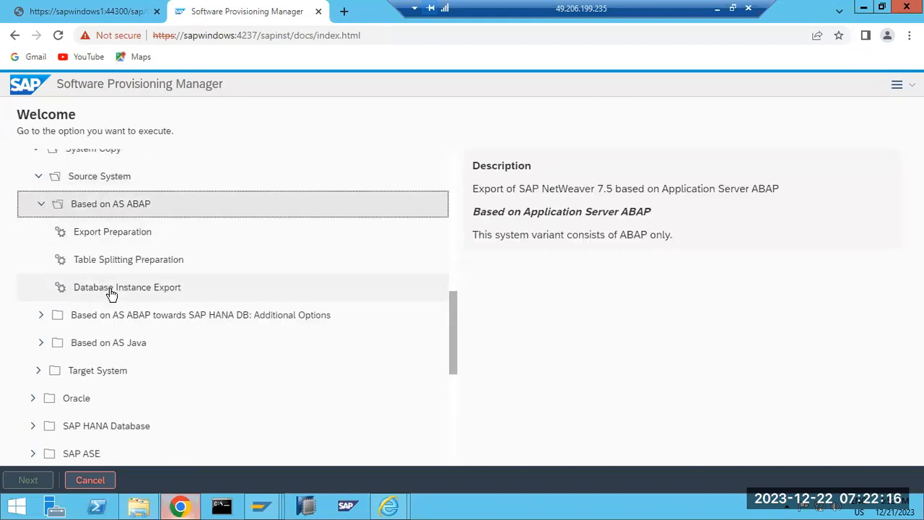
{"action": "left_click", "coordinate": [38, 177]}
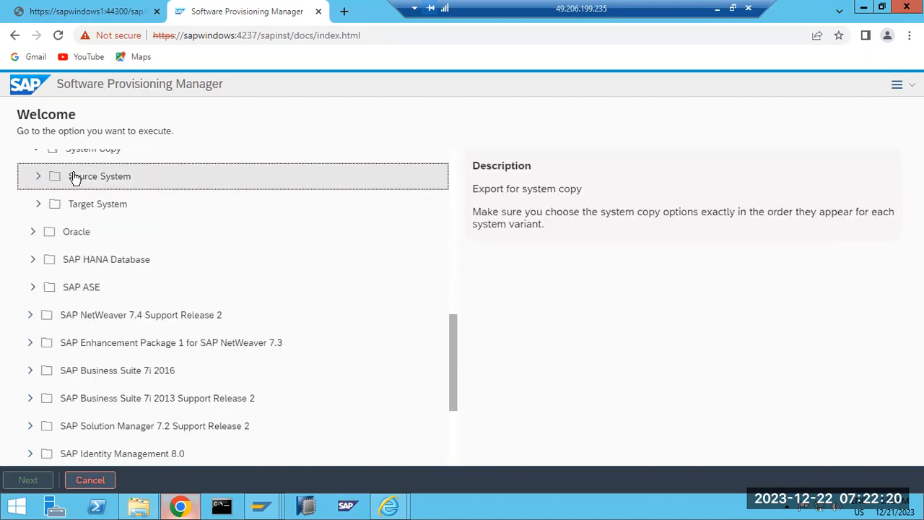
{"action": "left_click", "coordinate": [38, 206]}
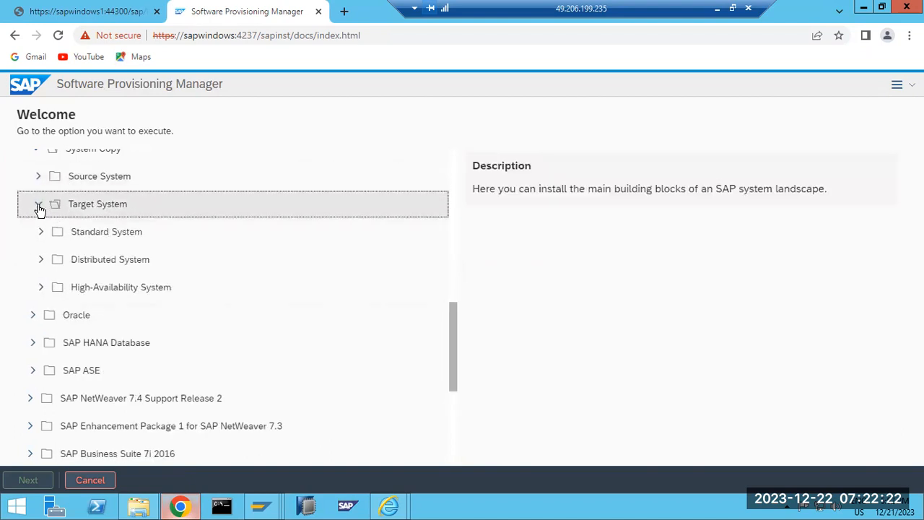
{"action": "left_click", "coordinate": [85, 208]}
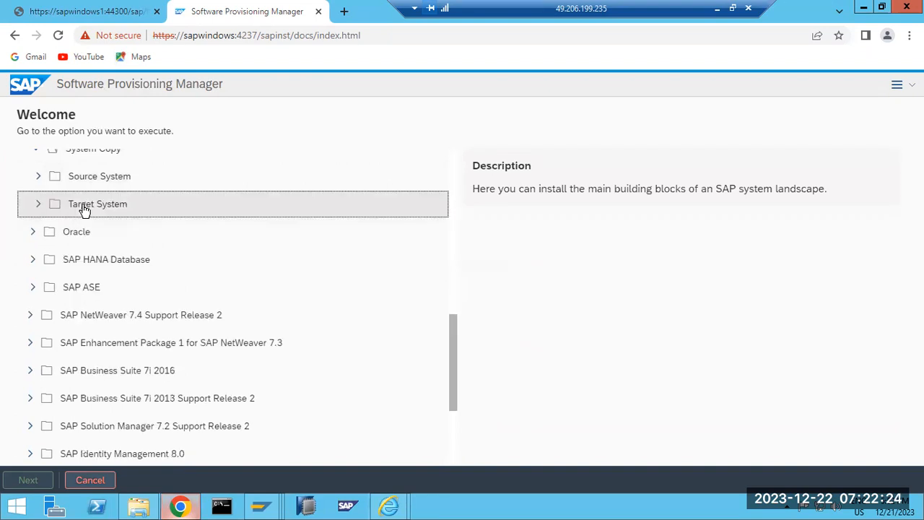
{"action": "left_click", "coordinate": [85, 208]}
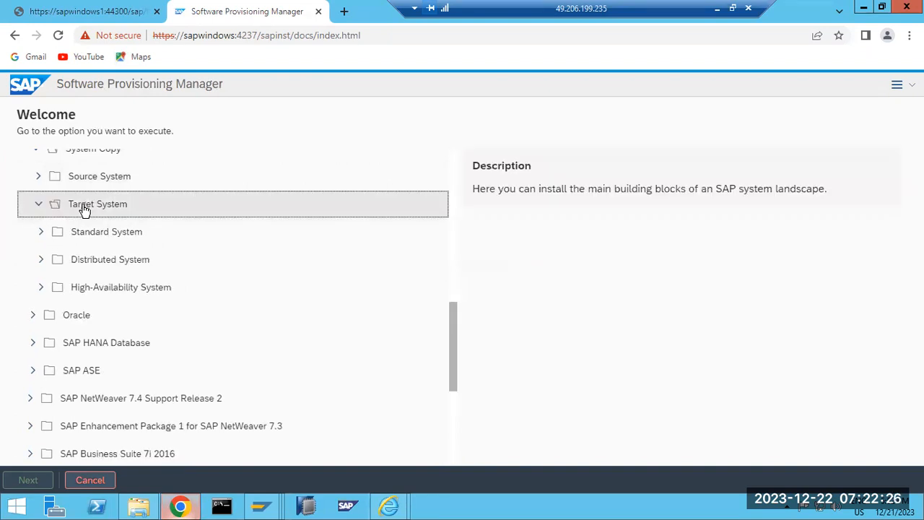
After checking the SYSTEM COPY sketch, expand Target System > Standard System > Based on AS ABAP.
{"action": "left_click", "coordinate": [717, 9]}
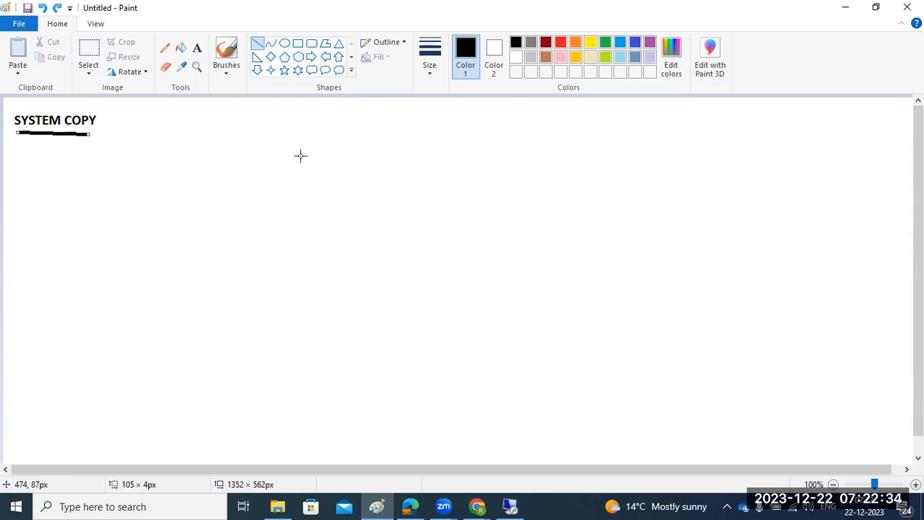
{"action": "left_click", "coordinate": [510, 506]}
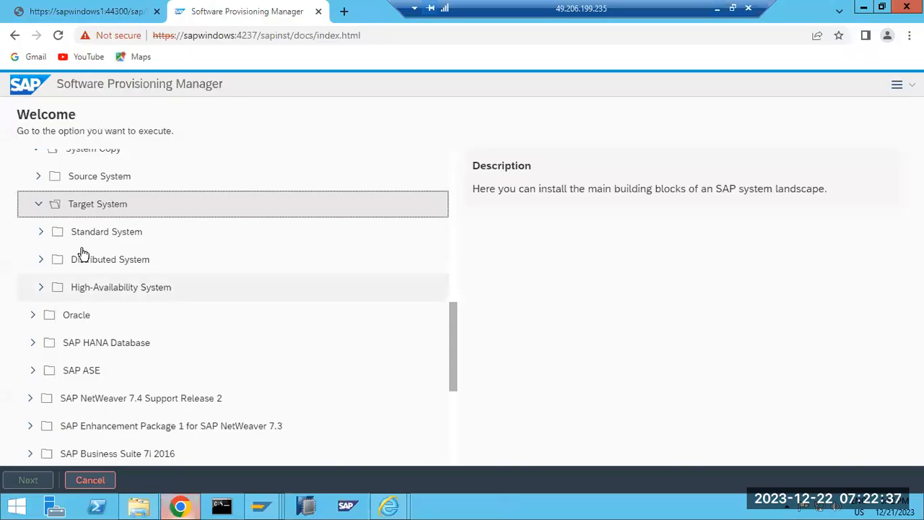
{"action": "left_click", "coordinate": [41, 234]}
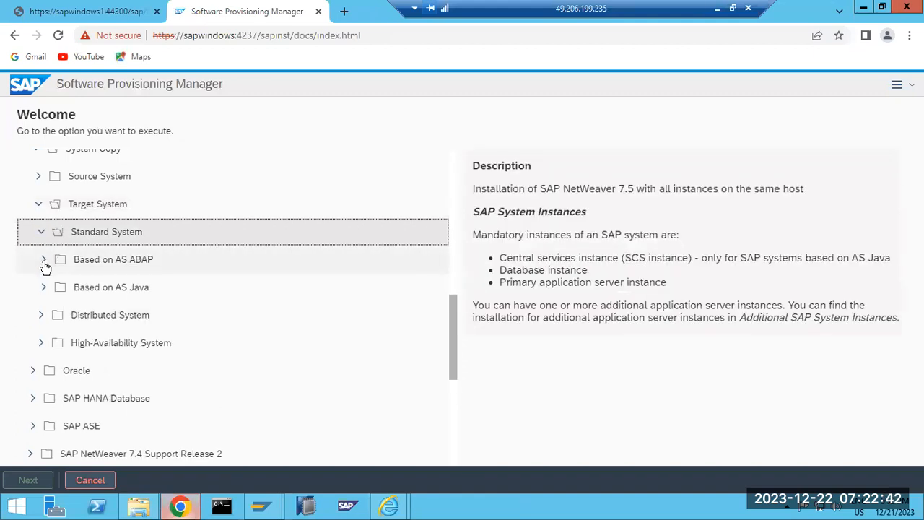
{"action": "left_click", "coordinate": [44, 262]}
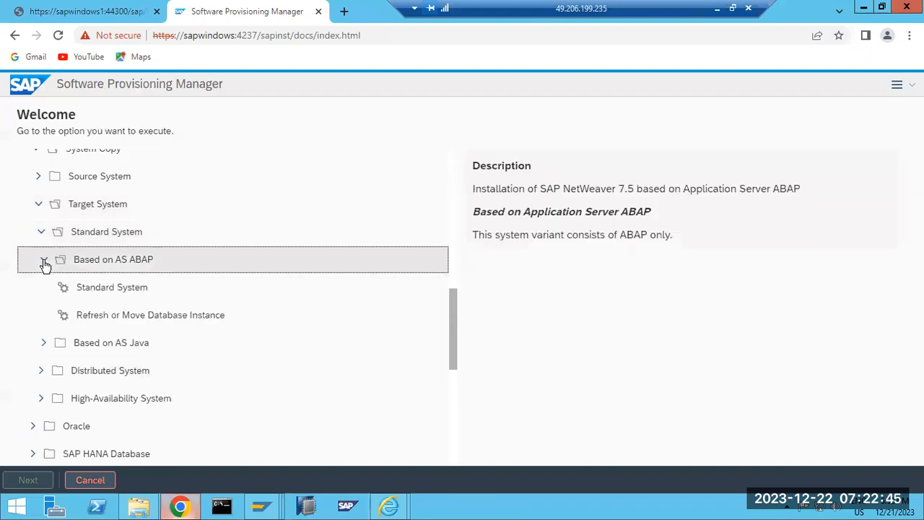
{"action": "left_click", "coordinate": [89, 292]}
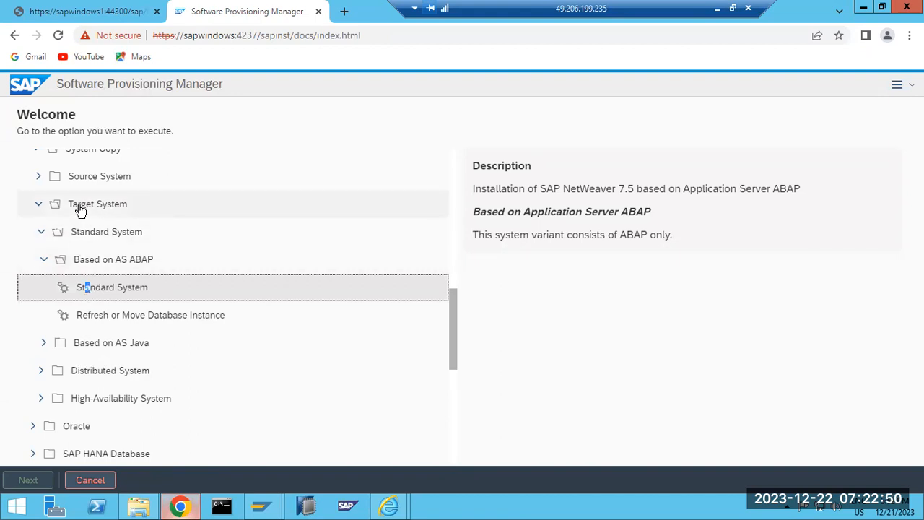
Select the ABAP Standard System target copy and start its wizard with Next.
{"action": "scroll", "coordinate": [79, 208], "scroll_direction": "up", "scroll_amount": 1}
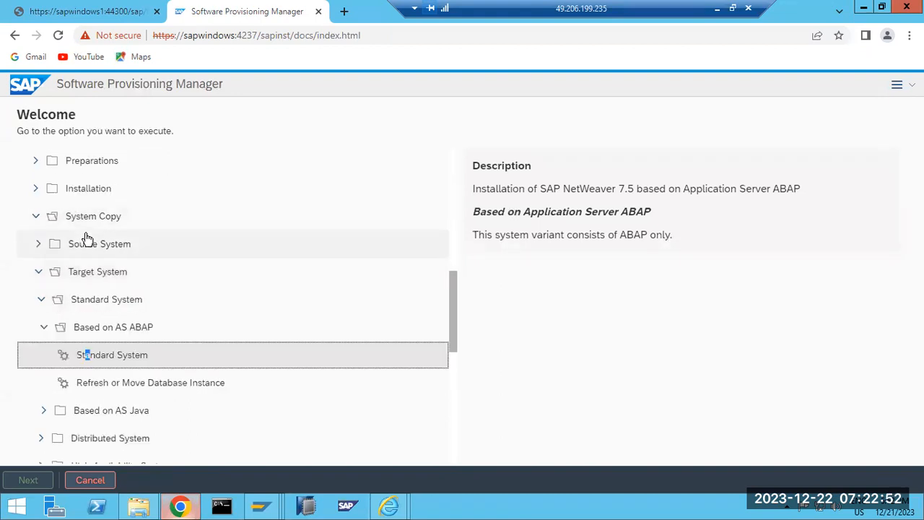
{"action": "left_click", "coordinate": [87, 359]}
{"action": "double_click", "coordinate": [87, 359]}
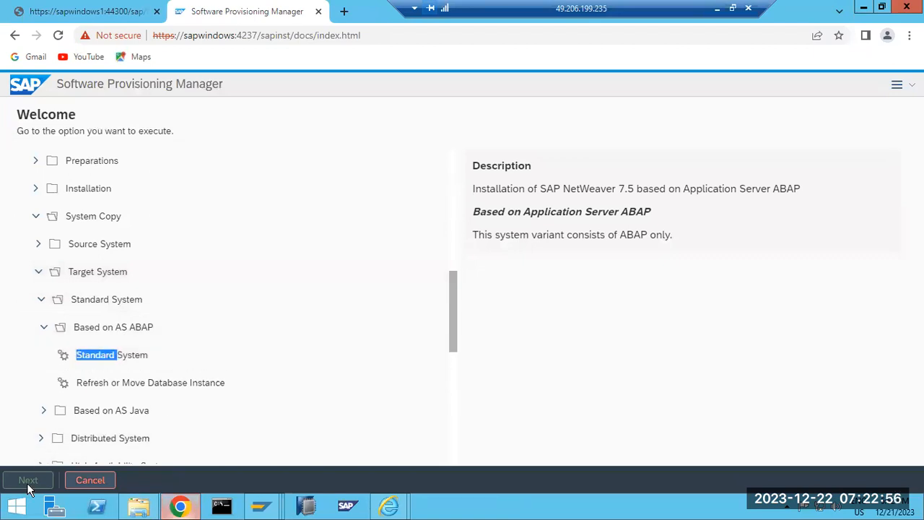
{"action": "scroll", "coordinate": [87, 392], "scroll_direction": "down", "scroll_amount": 1}
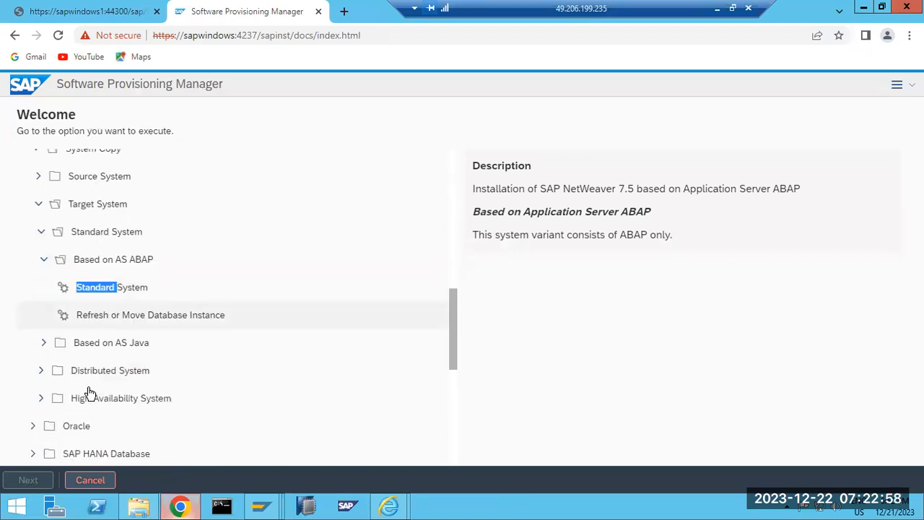
{"action": "left_click", "coordinate": [77, 295]}
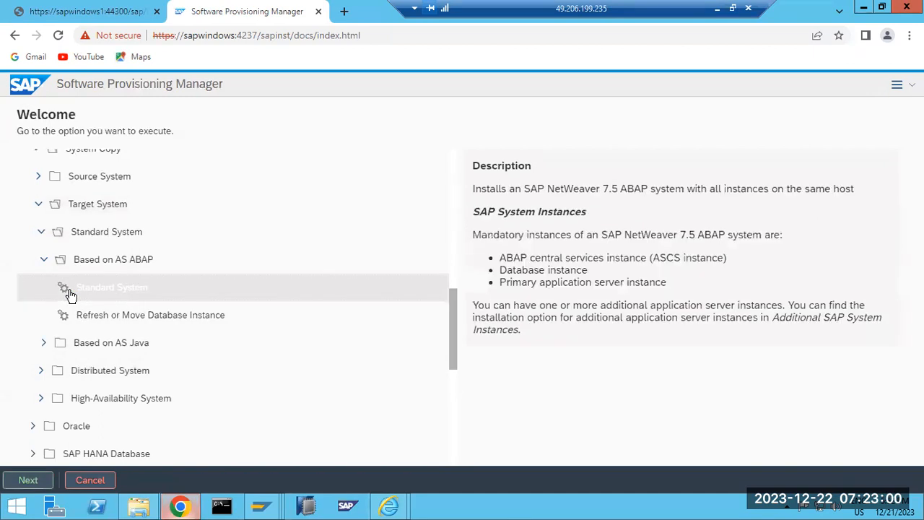
{"action": "left_click", "coordinate": [27, 477]}
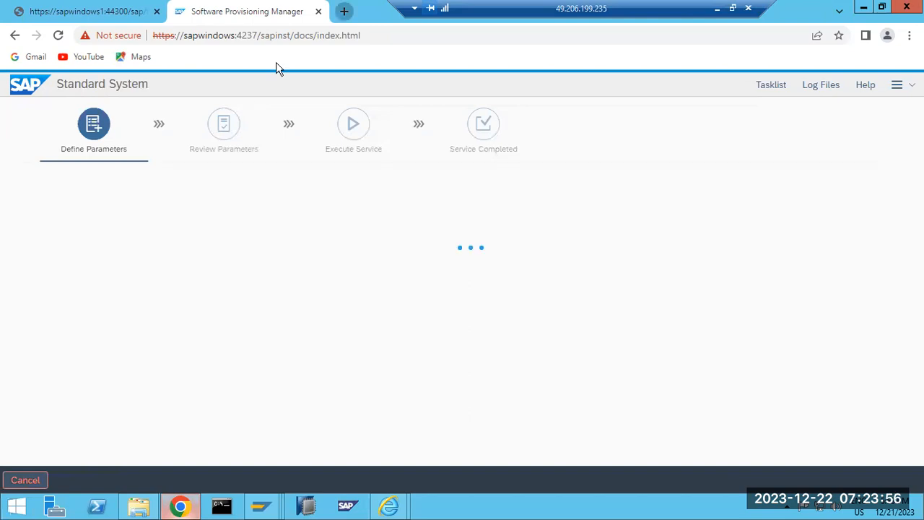
Open SAP Support Portal Software Downloads from service.sap.com in a new tab, then return to the installer.
{"action": "key", "text": "ctrl+t"}
{"action": "type", "text": "ser"}
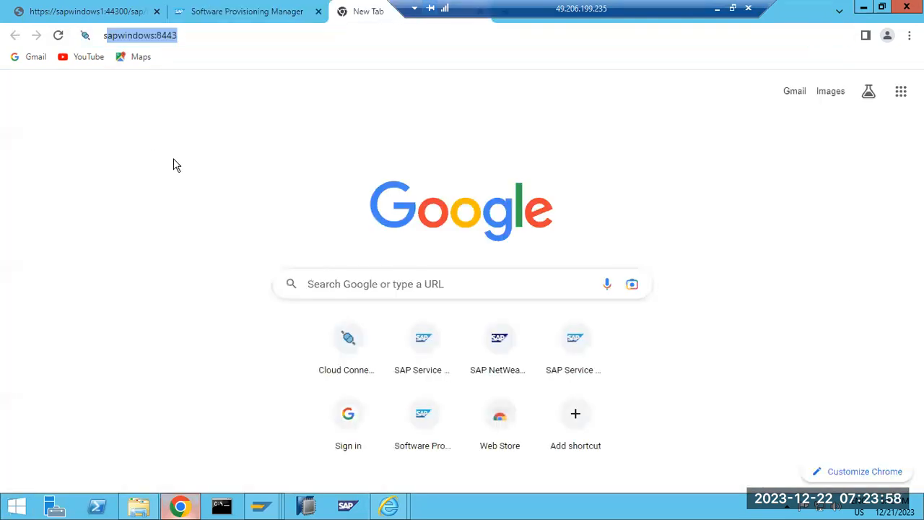
{"action": "key", "text": "Return"}
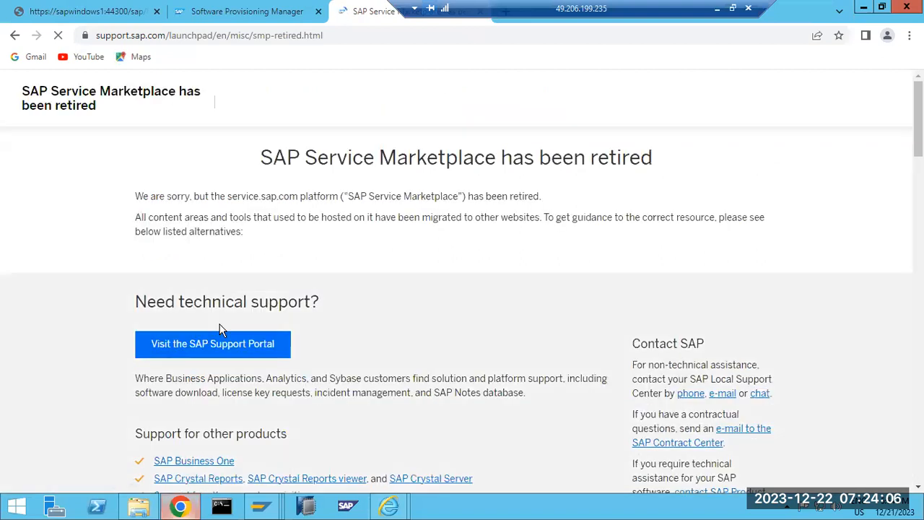
{"action": "left_click", "coordinate": [223, 344]}
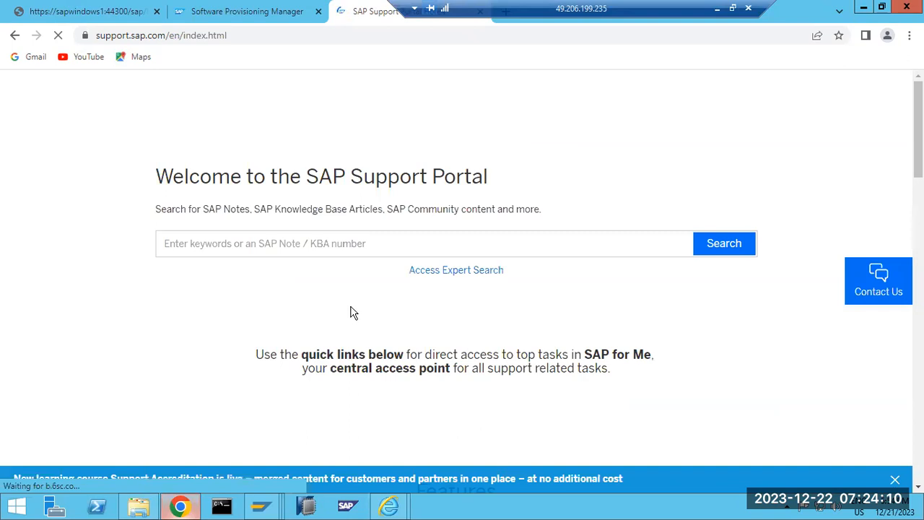
{"action": "scroll", "coordinate": [354, 312], "scroll_direction": "down", "scroll_amount": 3}
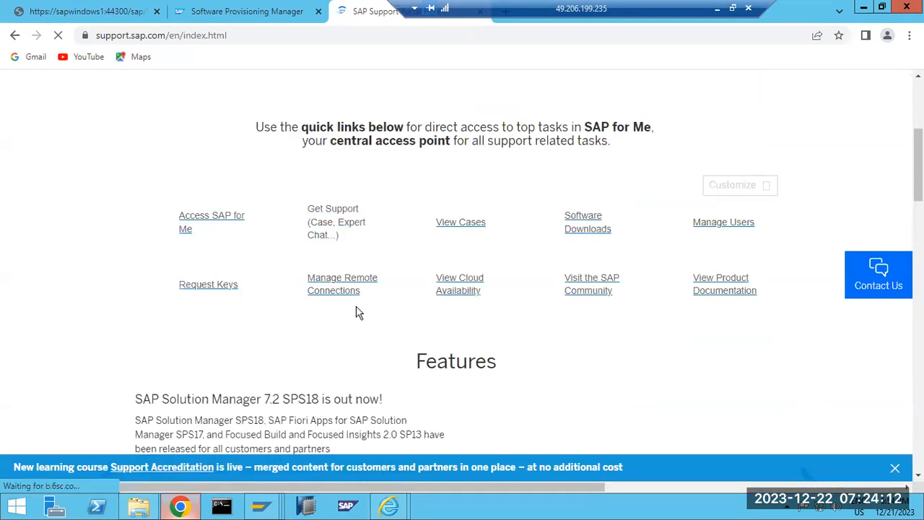
{"action": "left_click", "coordinate": [582, 215]}
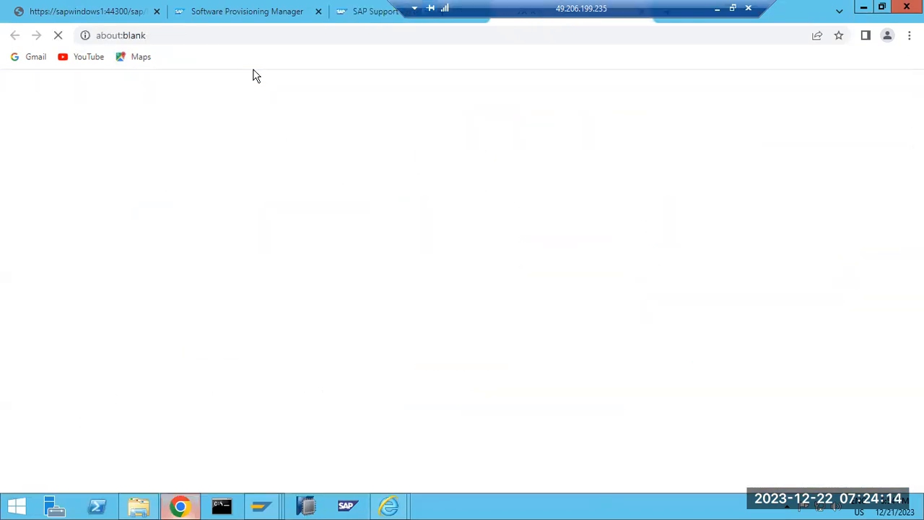
{"action": "key", "text": "ctrl+Tab"}
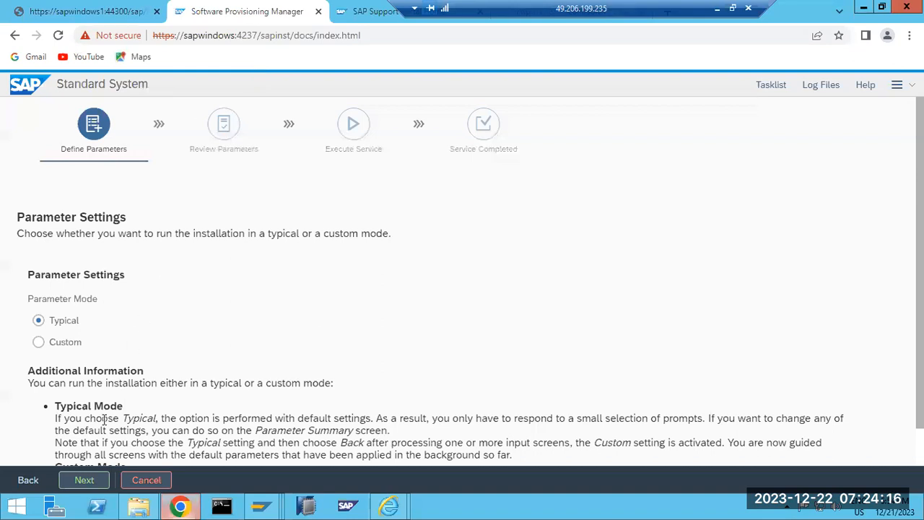
Confirm Typical parameter mode, then bring the SAP Support Portal tab to the front.
{"action": "left_click", "coordinate": [84, 480]}
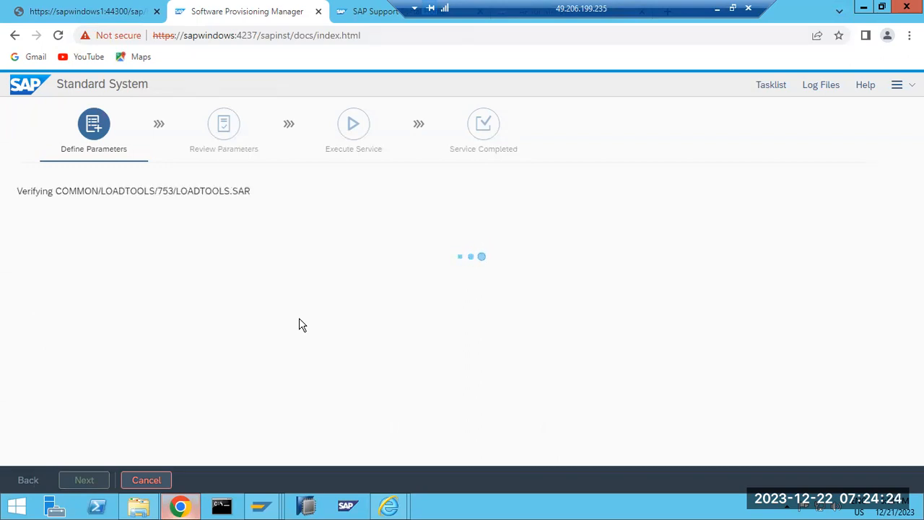
{"action": "left_click", "coordinate": [367, 12]}
{"action": "left_click_drag", "start_coordinate": [506, 7], "coordinate": [653, 5]}
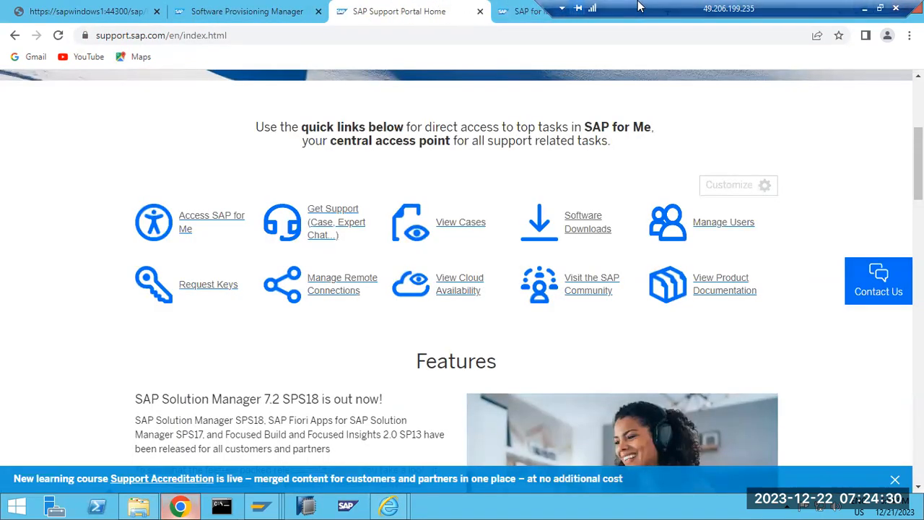
View the SAP ID Service sign-in for SAP for Me, then return to the installer.
{"action": "left_click", "coordinate": [639, 5]}
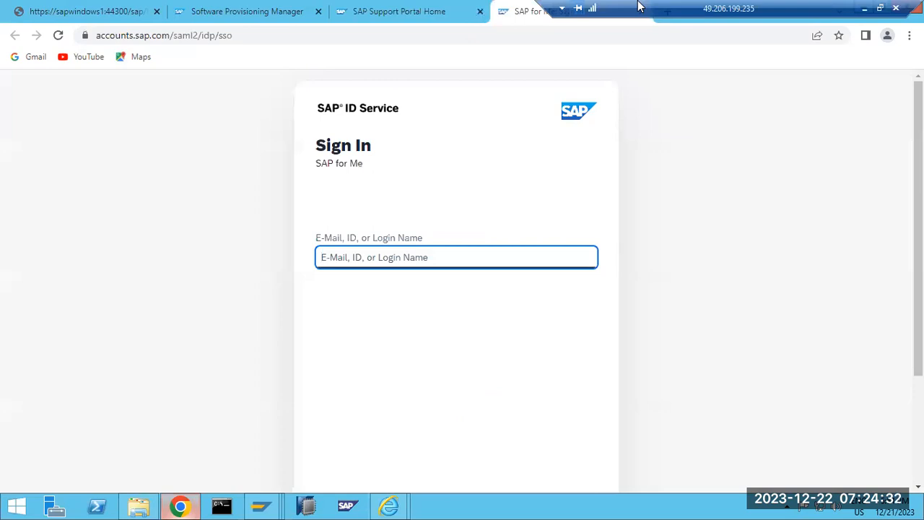
{"action": "key", "text": "ctrl+shift+Tab"}
{"action": "key", "text": "ctrl+shift+Tab"}
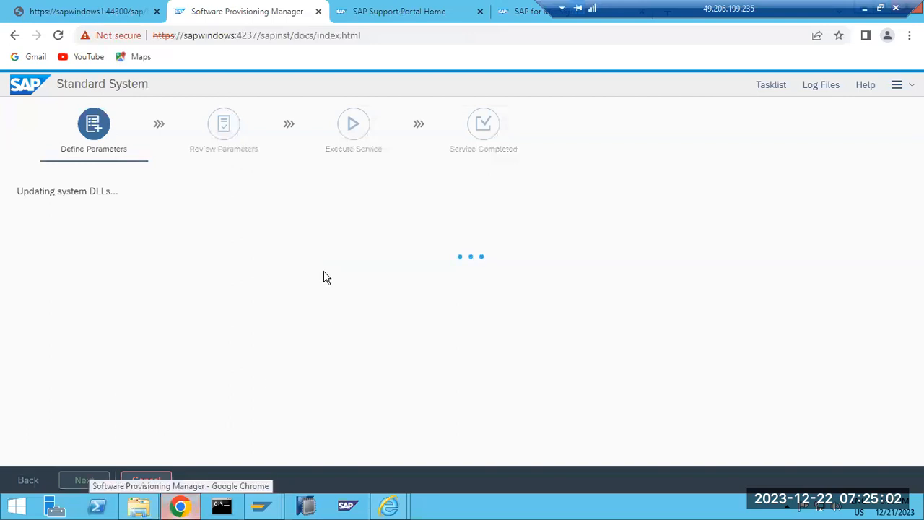
Wait for General SAP System Parameters to appear with drive C: and Unicode preset.
{"action": "mouse_move", "coordinate": [261, 505]}
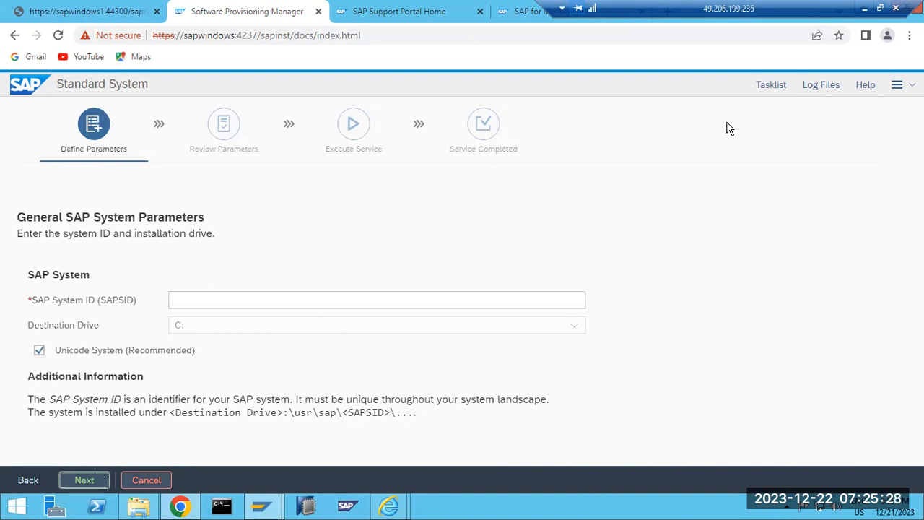
Set the SAP System ID to NWQ and continue without setting an FQDN.
{"action": "left_click", "coordinate": [205, 299]}
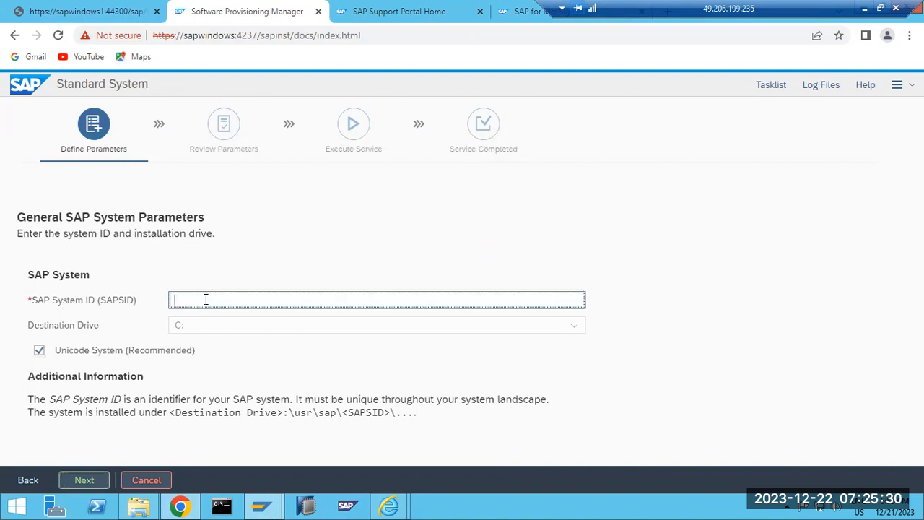
{"action": "type", "text": "NWQ"}
{"action": "left_click", "coordinate": [81, 481]}
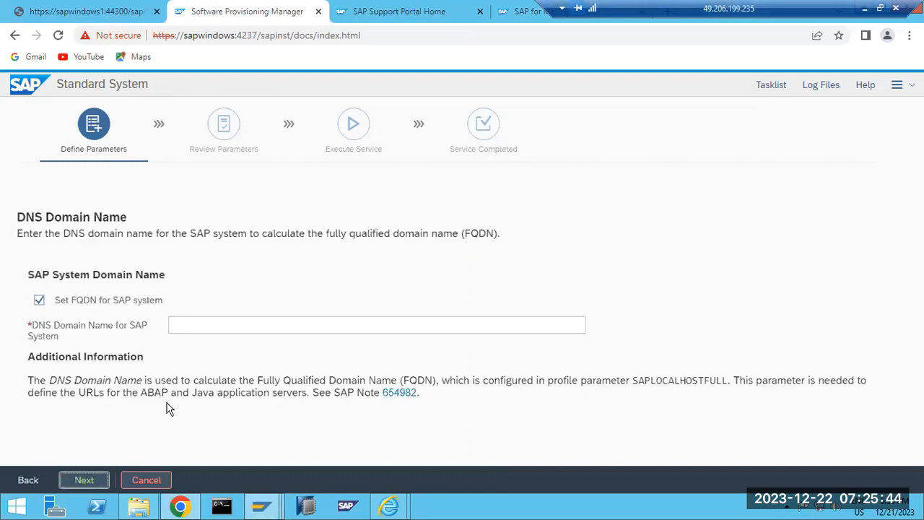
{"action": "left_click", "coordinate": [67, 301]}
{"action": "left_click", "coordinate": [80, 480]}
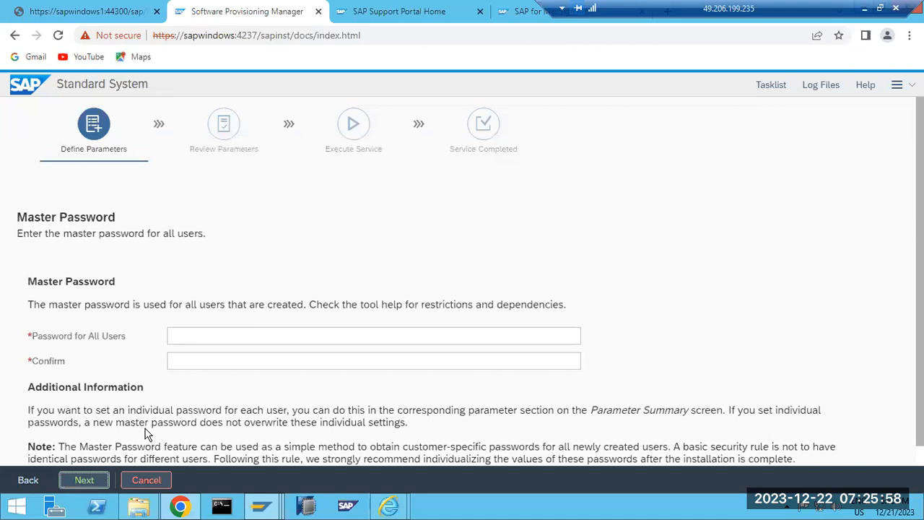
Enter the master password for all users, confirm it, and continue.
{"action": "left_click", "coordinate": [201, 341]}
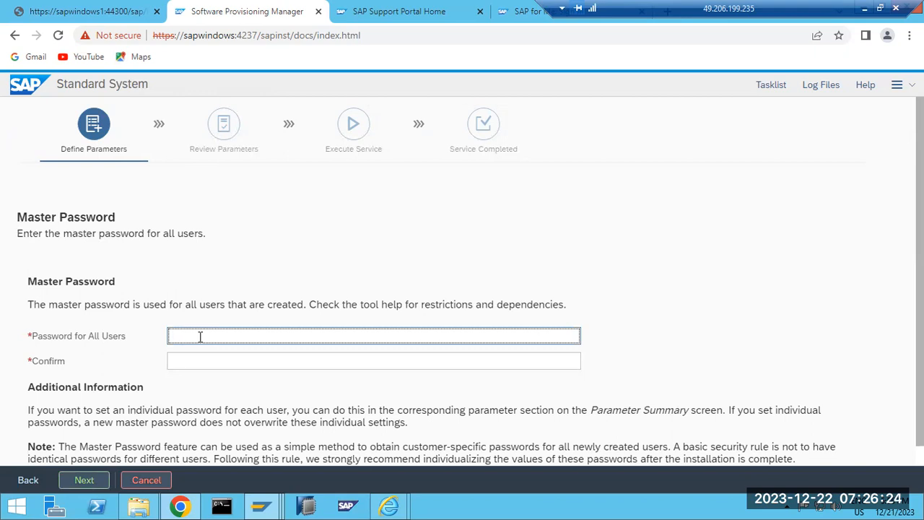
{"action": "type", "text": "W•••••••"}
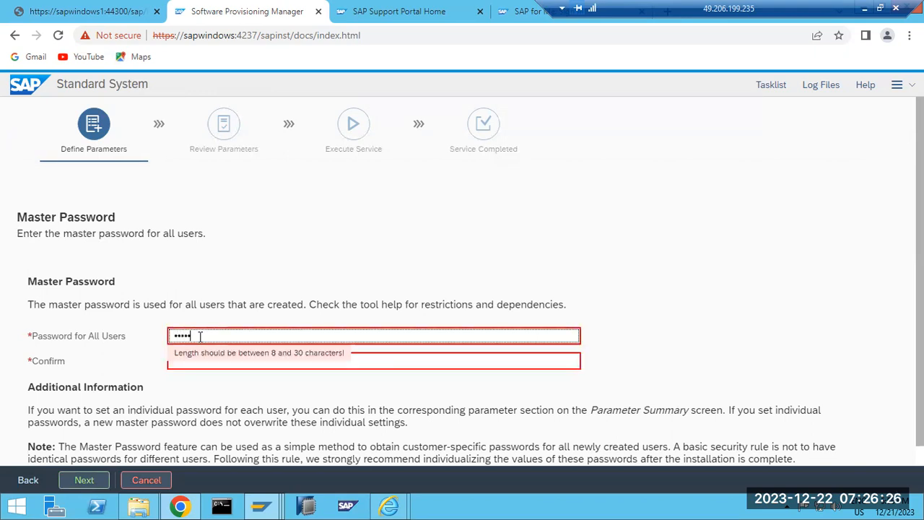
{"action": "type", "text": "•"}
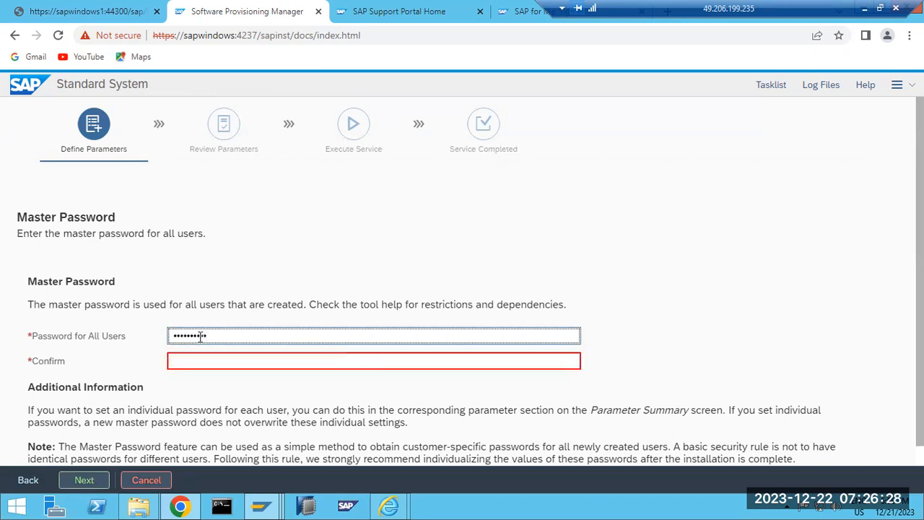
{"action": "key", "text": "Tab"}
{"action": "type", "text": "•••••"}
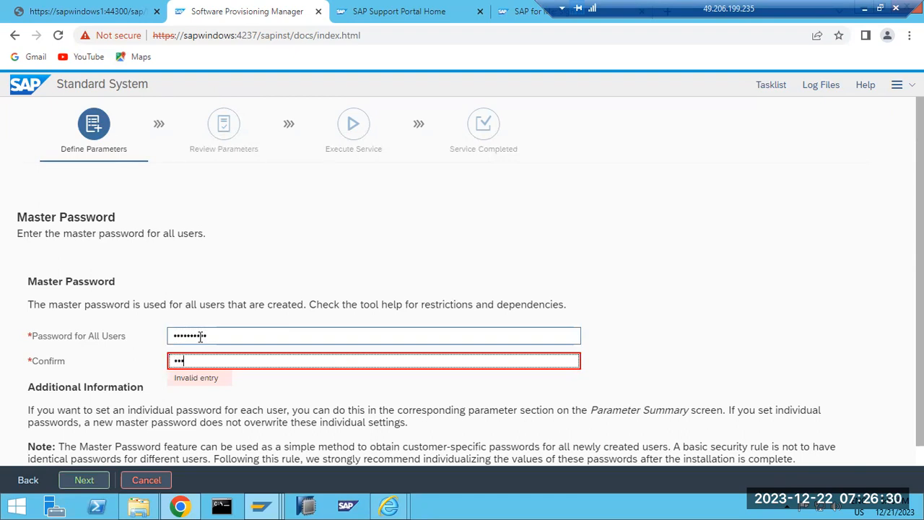
{"action": "type", "text": "••••"}
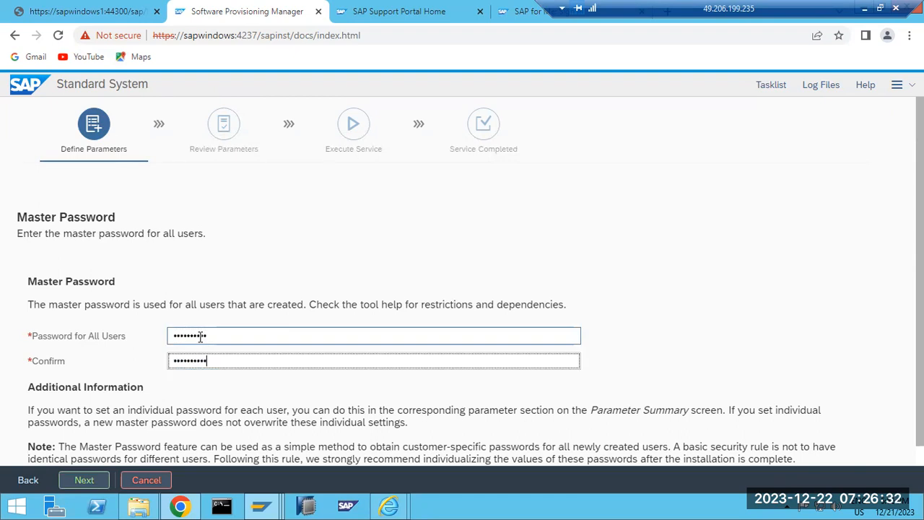
{"action": "left_click", "coordinate": [94, 480]}
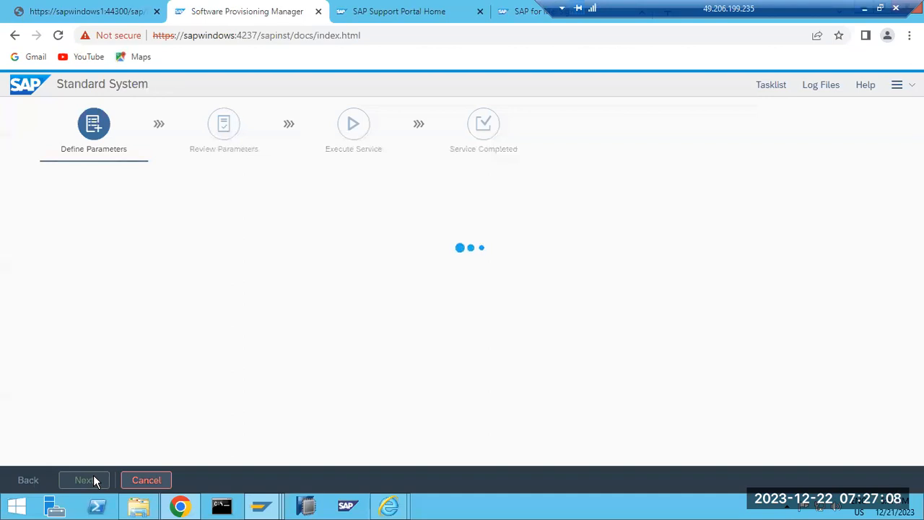
Sign in to SAP for Me with the S-user ID and password, declining to save the password.
{"action": "left_click", "coordinate": [533, 12]}
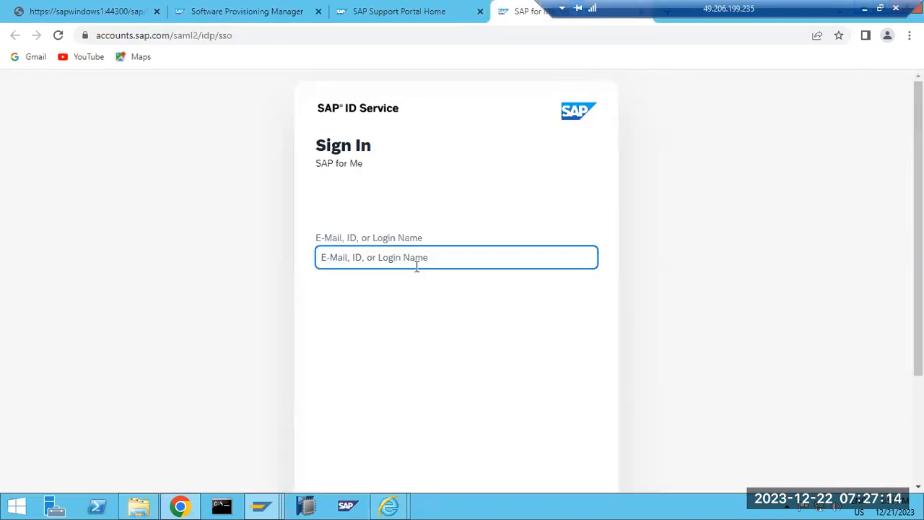
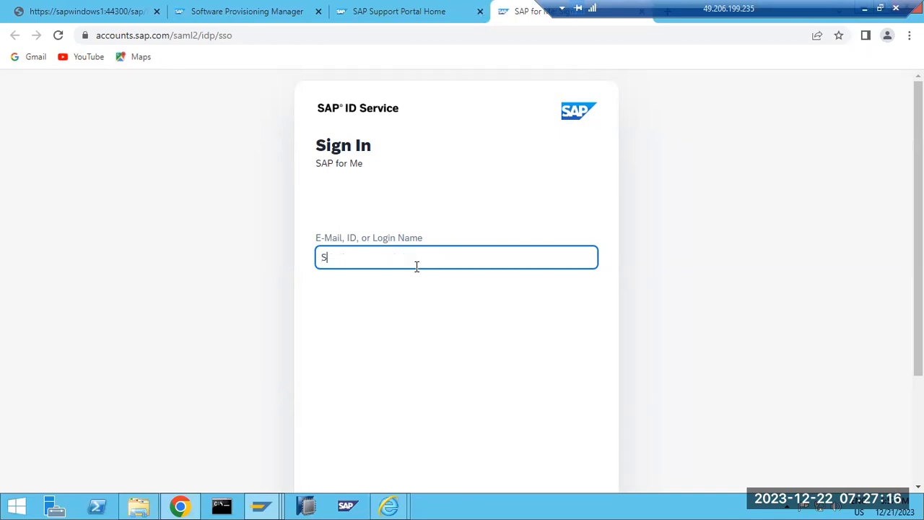
{"action": "scroll", "coordinate": [484, 370], "scroll_direction": "down", "scroll_amount": 1}
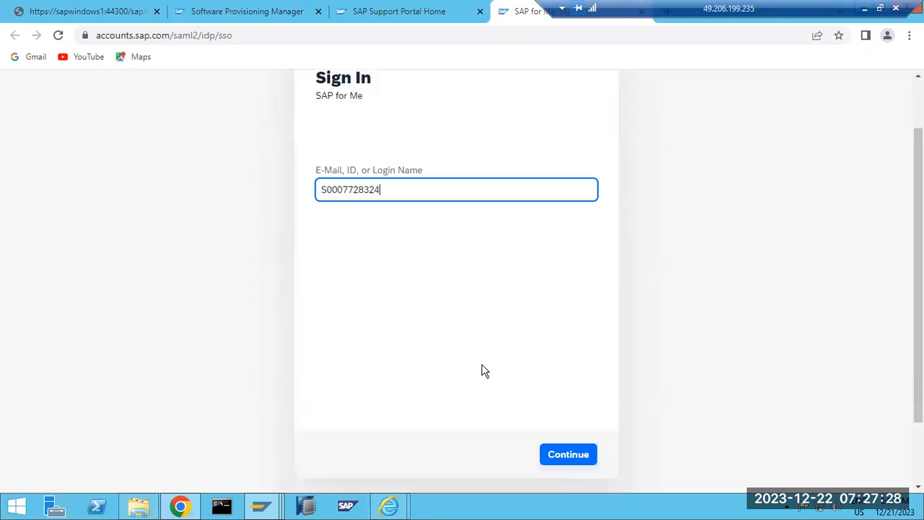
{"action": "left_click", "coordinate": [566, 453]}
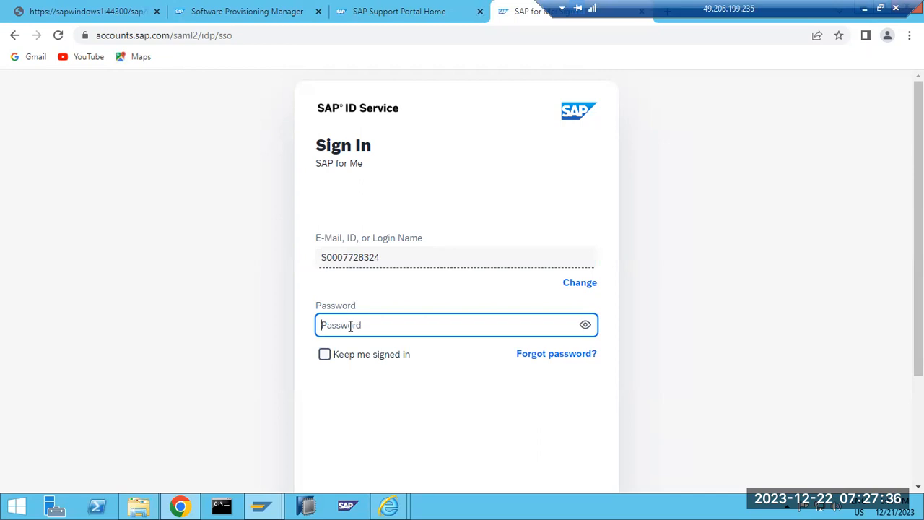
{"action": "type", "text": "•••••••"}
{"action": "key", "text": "Return"}
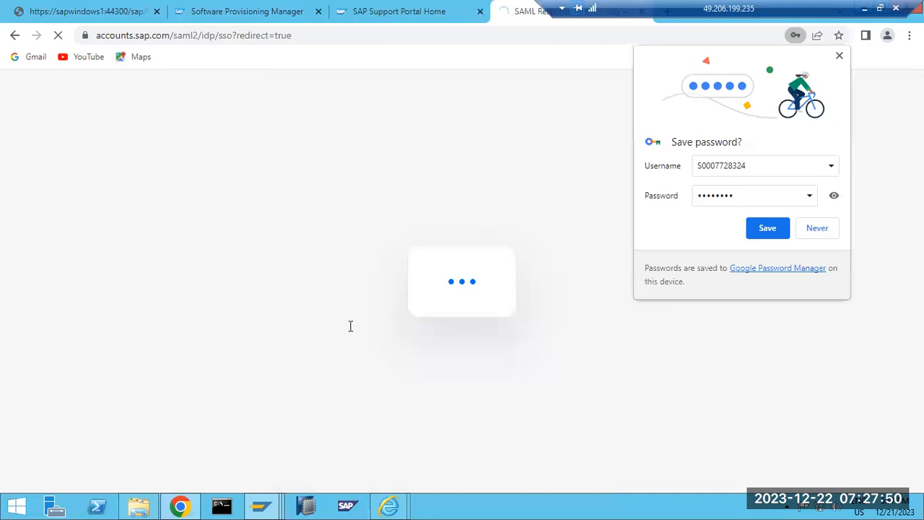
{"action": "left_click", "coordinate": [803, 229]}
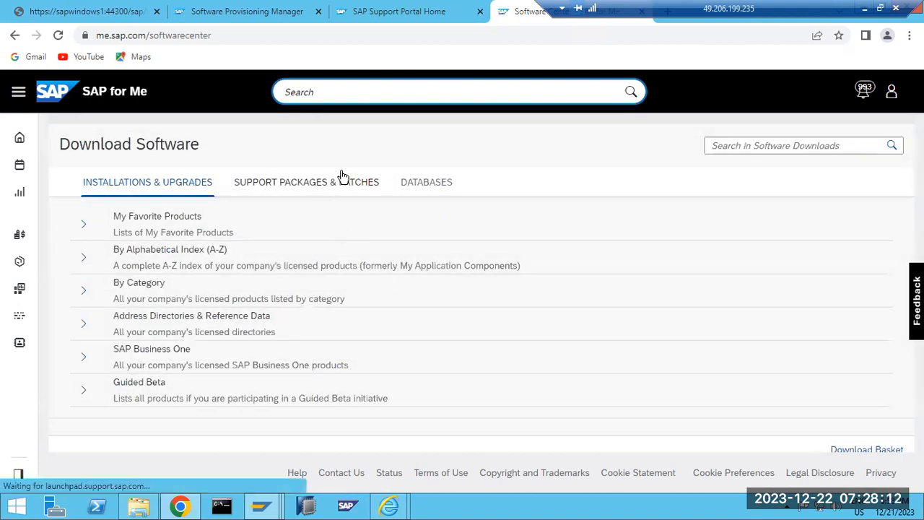
Open the Support Packages & Patches alphabetical index at letter K and close the Fiori catalog tab.
{"action": "left_click", "coordinate": [324, 184]}
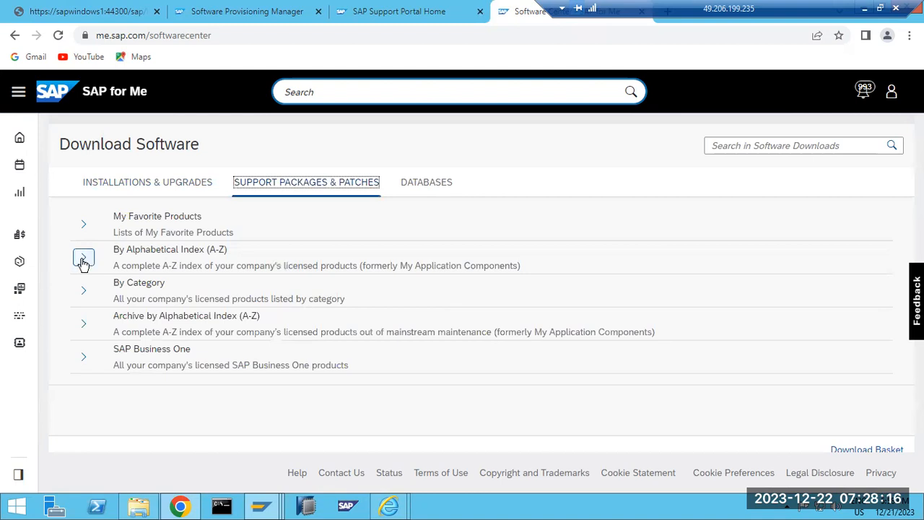
{"action": "left_click", "coordinate": [83, 260]}
{"action": "scroll", "coordinate": [147, 301], "scroll_direction": "down", "scroll_amount": 8}
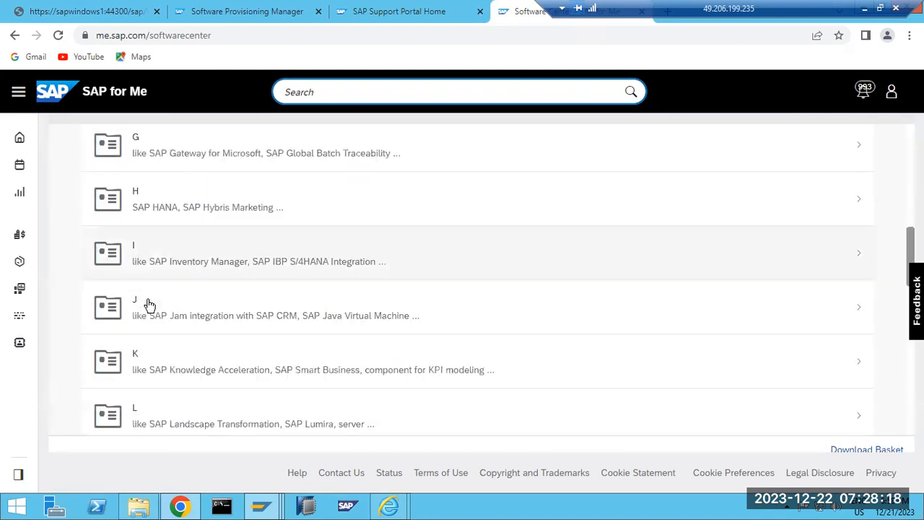
{"action": "scroll", "coordinate": [147, 302], "scroll_direction": "down", "scroll_amount": 2}
{"action": "left_click", "coordinate": [151, 238]}
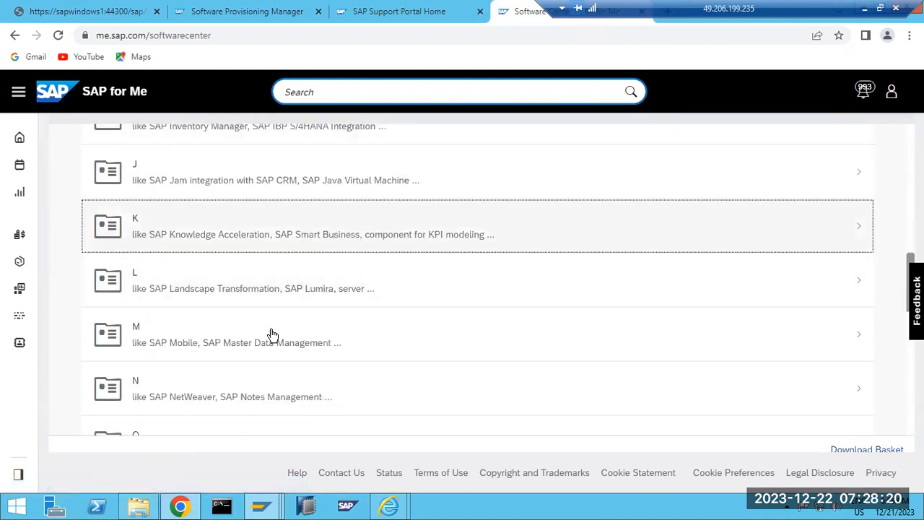
{"action": "key", "text": "ctrl+1"}
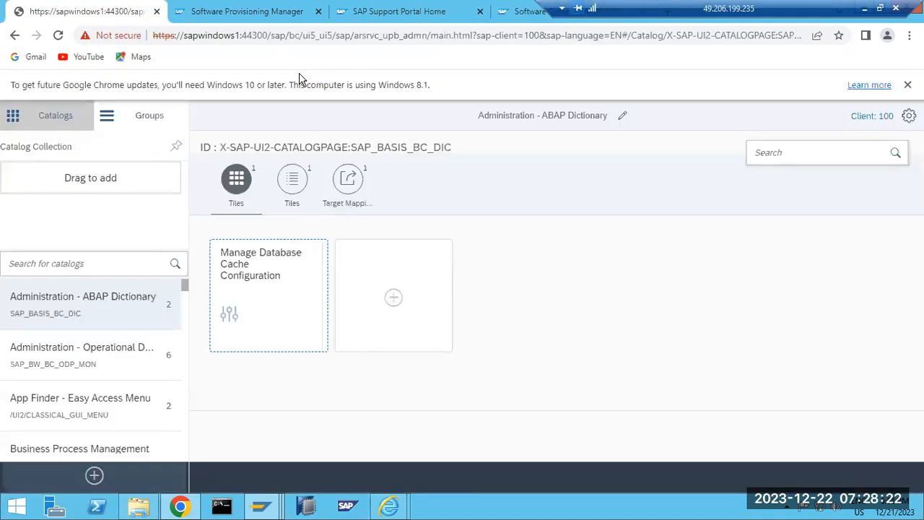
{"action": "key", "text": "ctrl+w"}
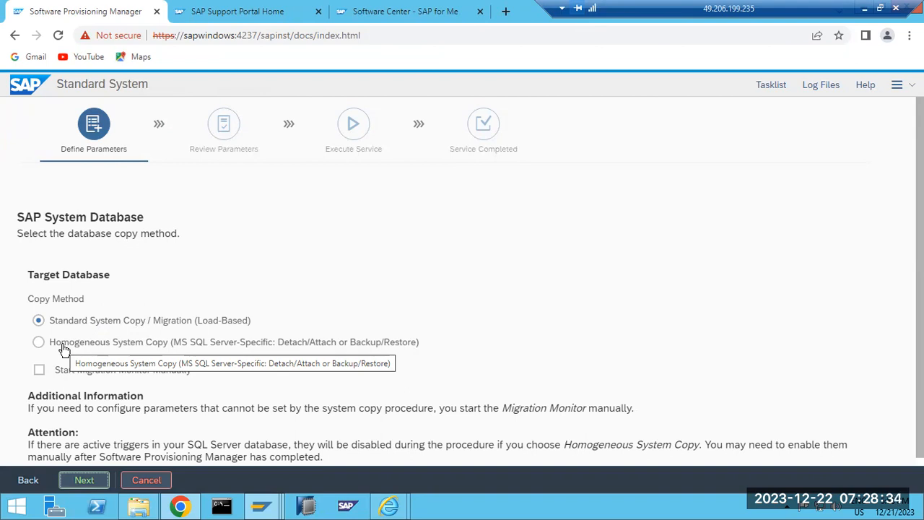
Choose Standard System Copy / Migration (Load-Based), continue, and close the Support Portal Home tab.
{"action": "left_click", "coordinate": [305, 351]}
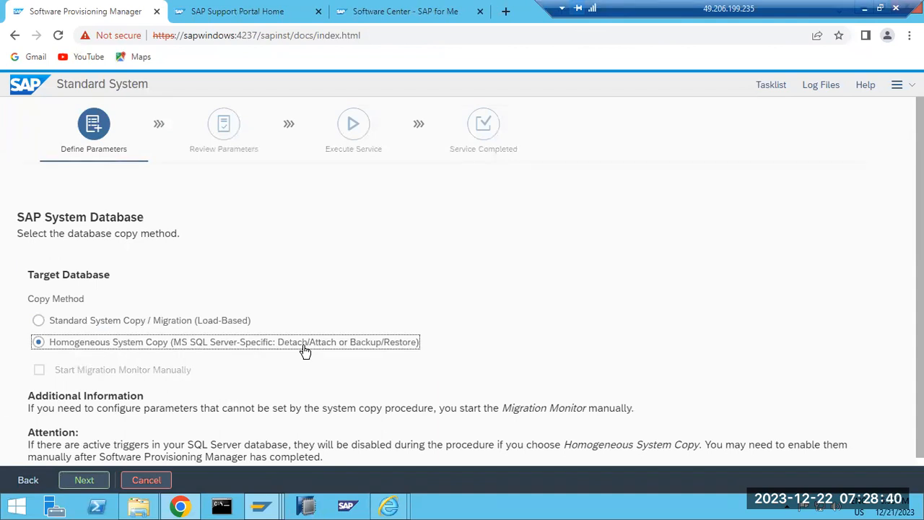
{"action": "left_click", "coordinate": [119, 325]}
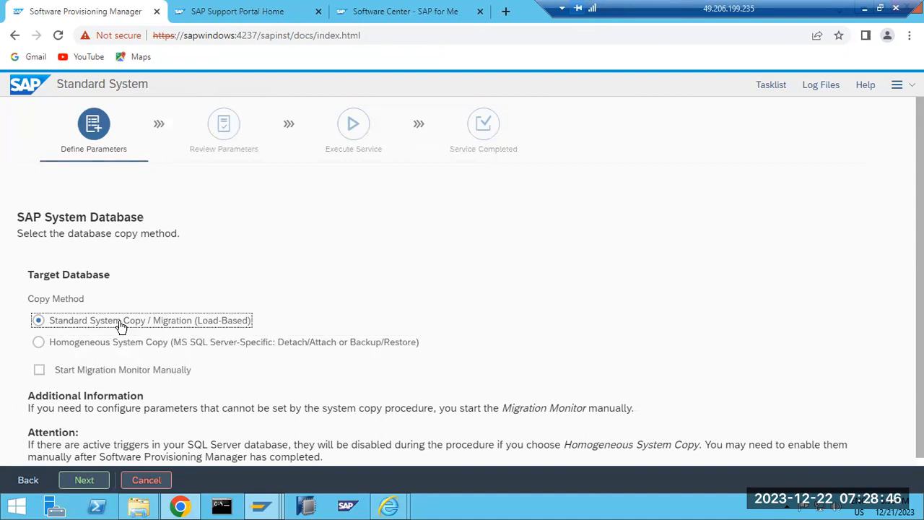
{"action": "left_click", "coordinate": [79, 345]}
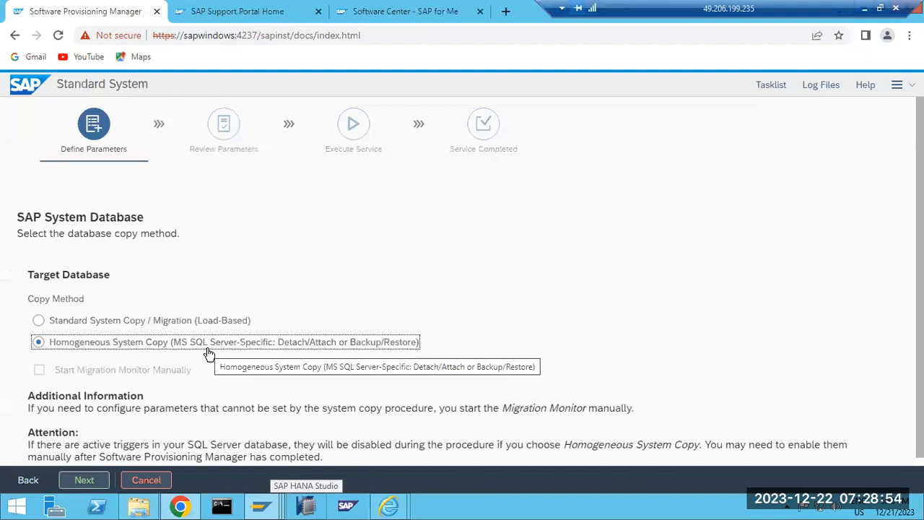
{"action": "left_click", "coordinate": [162, 325]}
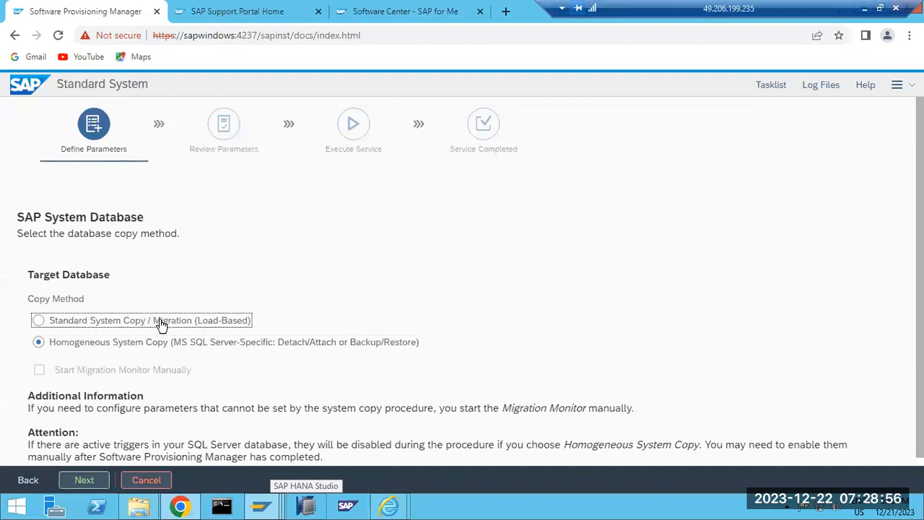
{"action": "left_click", "coordinate": [84, 480]}
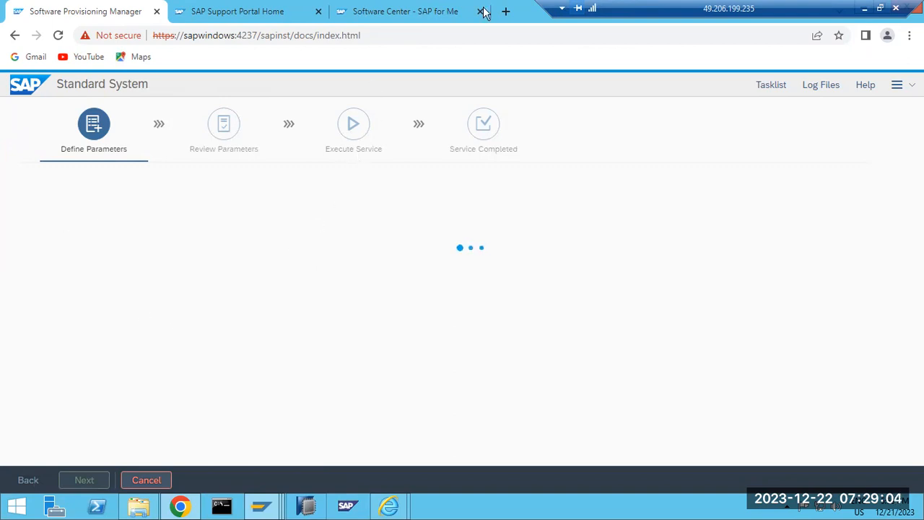
{"action": "middle_click", "coordinate": [305, 12]}
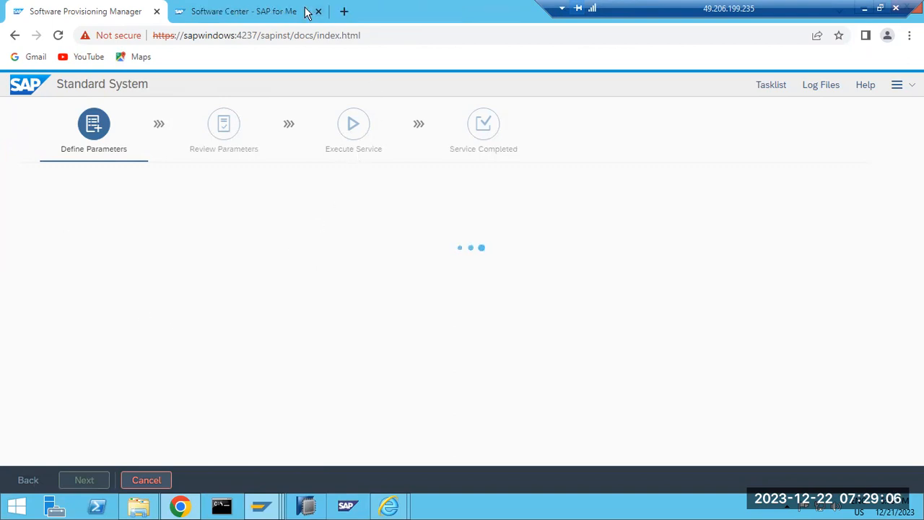
Download SAPEXE_1200-80002612.SAR from SAP KERNEL 7.53 64-BIT UNICODE for WINDOWS ON X64 64BIT.
{"action": "left_click", "coordinate": [306, 12]}
{"action": "left_click", "coordinate": [136, 337]}
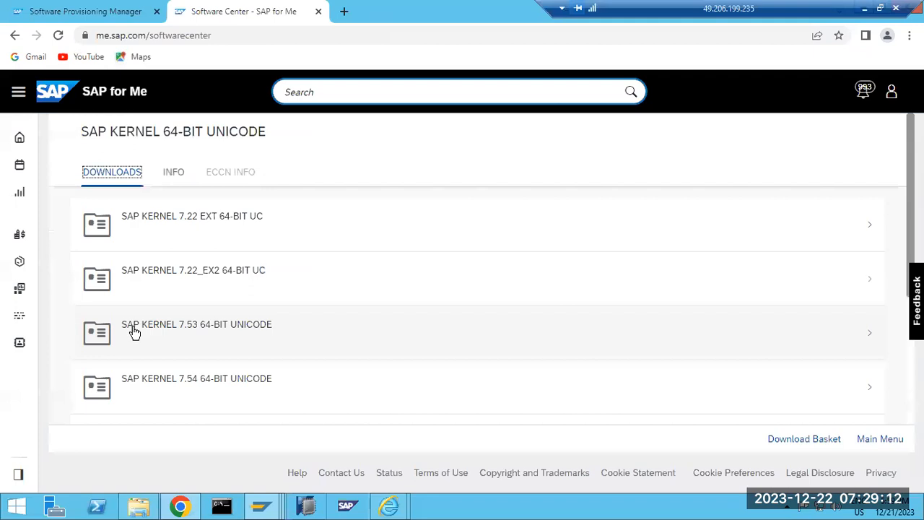
{"action": "left_click", "coordinate": [134, 332]}
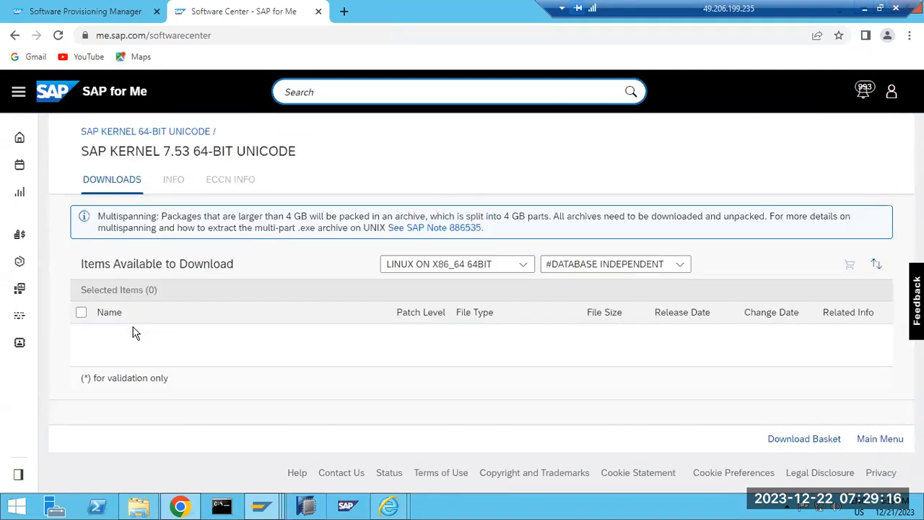
{"action": "left_click", "coordinate": [530, 267]}
{"action": "scroll", "coordinate": [410, 389], "scroll_direction": "down", "scroll_amount": 2}
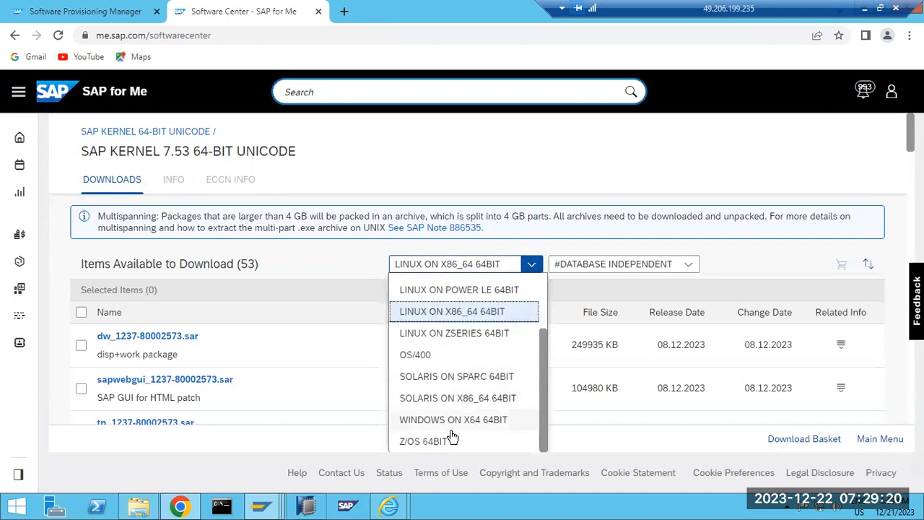
{"action": "left_click", "coordinate": [456, 421]}
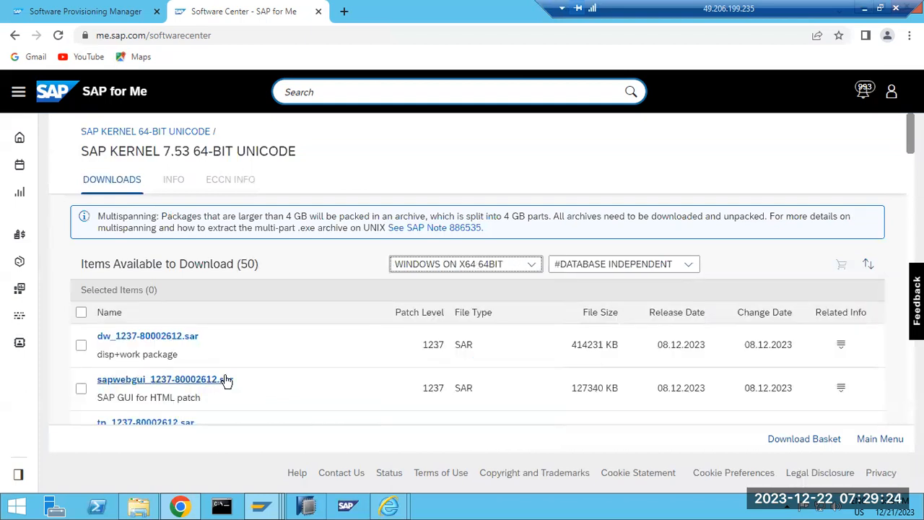
{"action": "scroll", "coordinate": [224, 380], "scroll_direction": "down", "scroll_amount": 4}
{"action": "scroll", "coordinate": [226, 380], "scroll_direction": "down", "scroll_amount": 7}
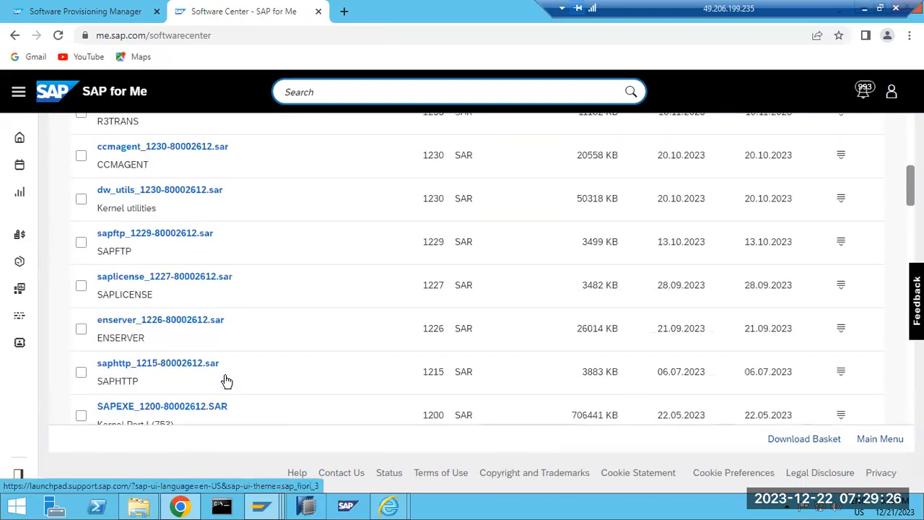
{"action": "scroll", "coordinate": [226, 380], "scroll_direction": "down", "scroll_amount": 1}
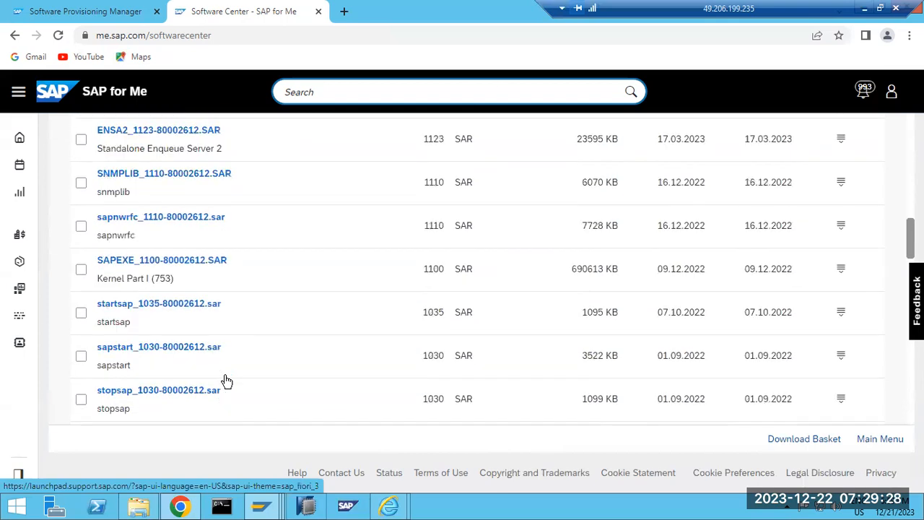
{"action": "scroll", "coordinate": [175, 276], "scroll_direction": "up", "scroll_amount": 2}
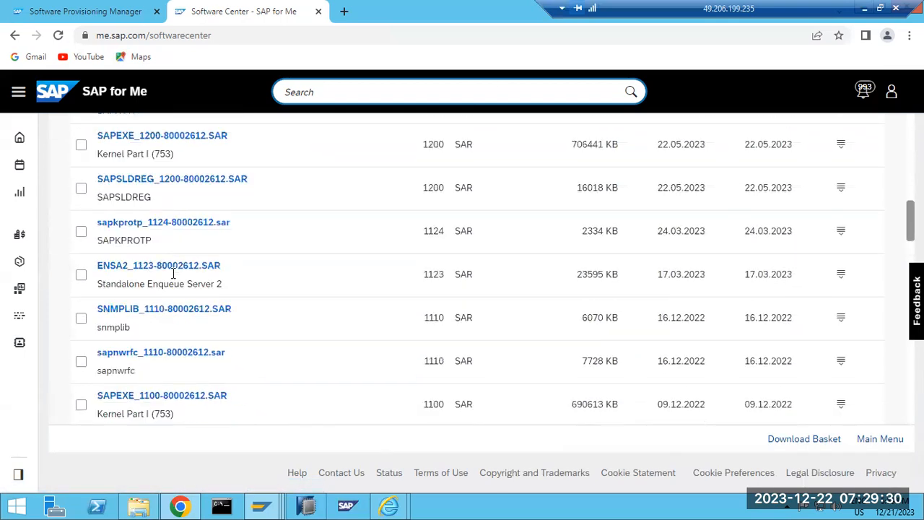
{"action": "scroll", "coordinate": [181, 282], "scroll_direction": "up", "scroll_amount": 1}
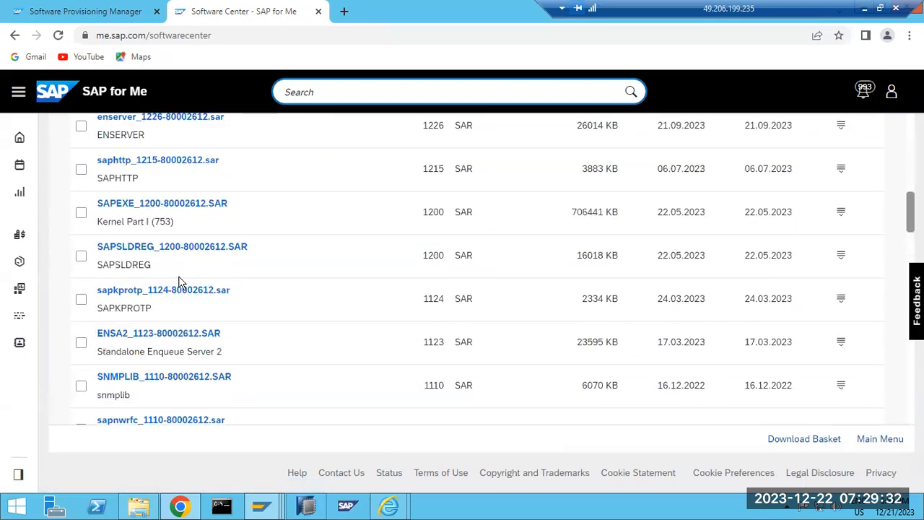
{"action": "left_click", "coordinate": [160, 205]}
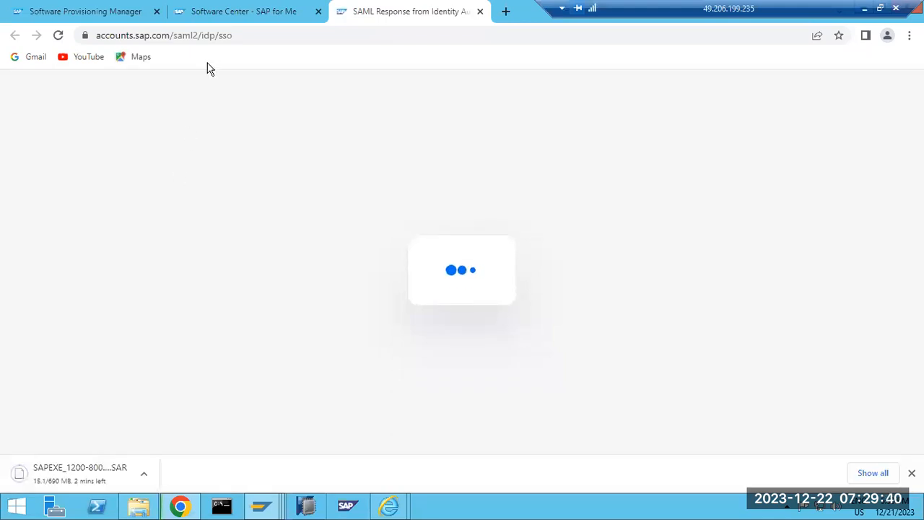
Select SAPWINDOWS as the database instance in SWPM and continue to the connection check.
{"action": "left_click", "coordinate": [108, 12]}
{"action": "left_click", "coordinate": [574, 308]}
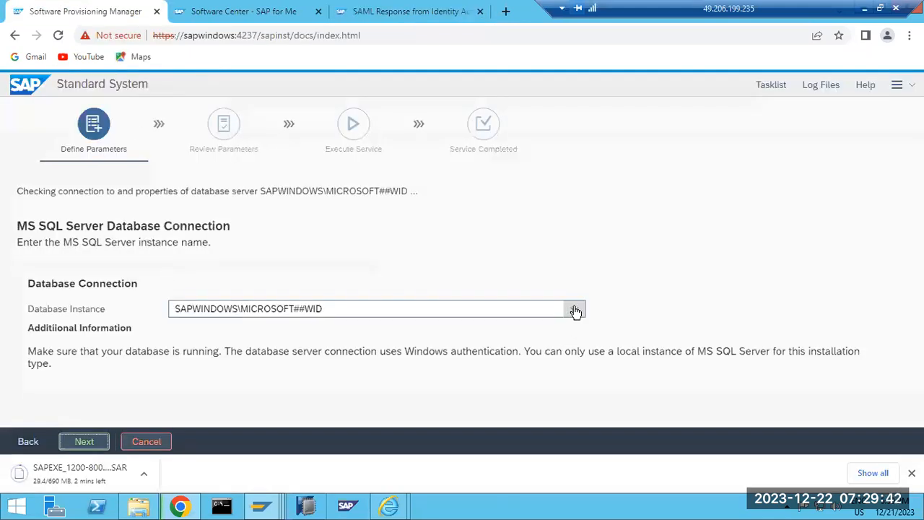
{"action": "left_click", "coordinate": [200, 351]}
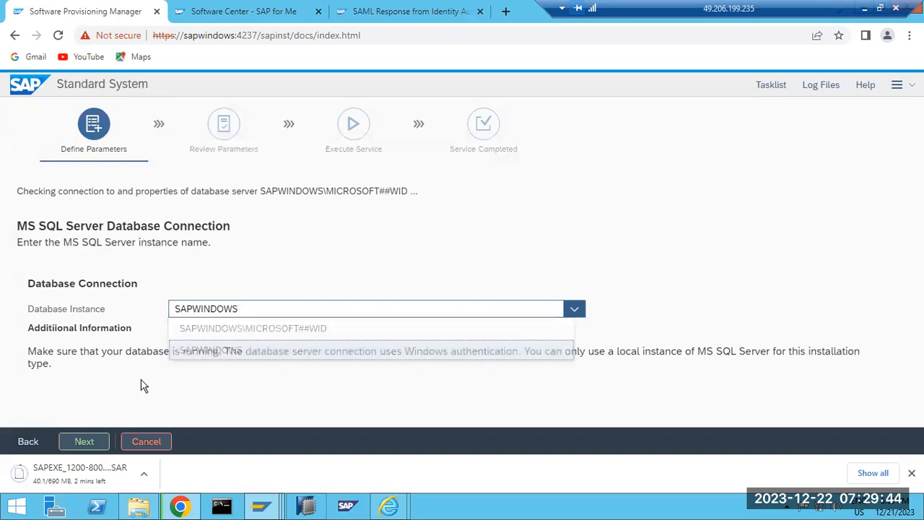
{"action": "left_click", "coordinate": [84, 441]}
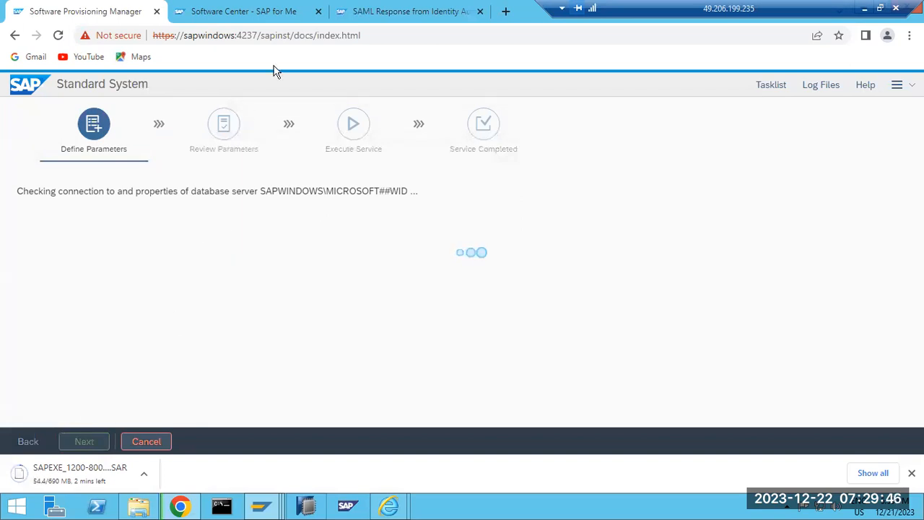
{"action": "key", "text": "ctrl+Tab"}
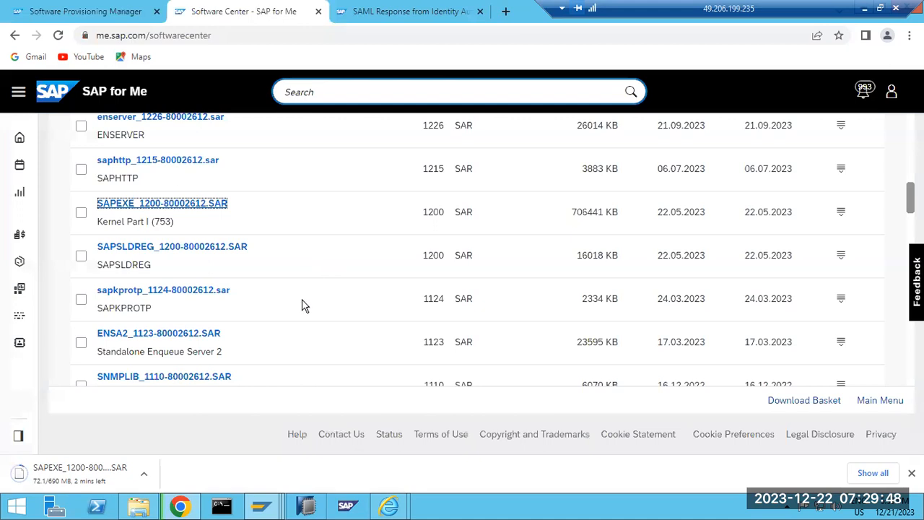
Filter the kernel files to MS SQL SERVER and download SAPEXEDB_1200-80002611.SAR.
{"action": "scroll", "coordinate": [303, 306], "scroll_direction": "up", "scroll_amount": 5}
{"action": "scroll", "coordinate": [374, 320], "scroll_direction": "up", "scroll_amount": 5}
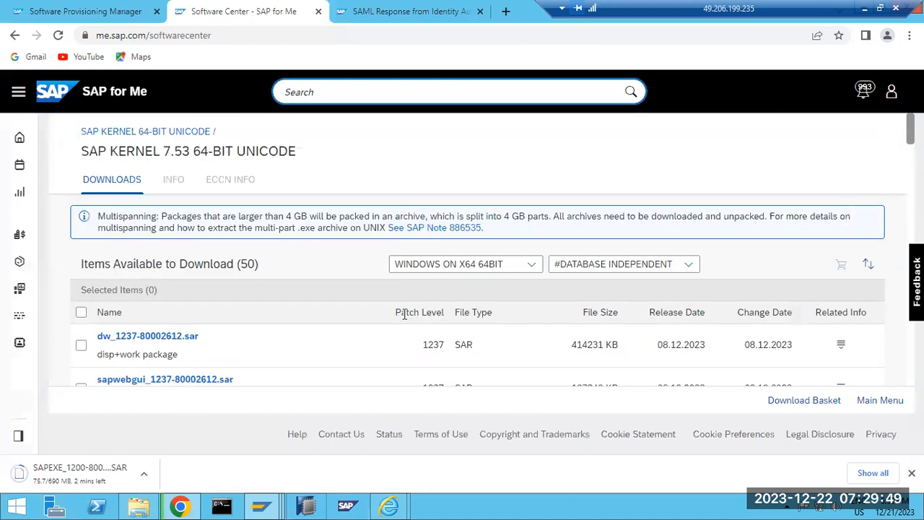
{"action": "left_click", "coordinate": [575, 272]}
{"action": "left_click", "coordinate": [584, 210]}
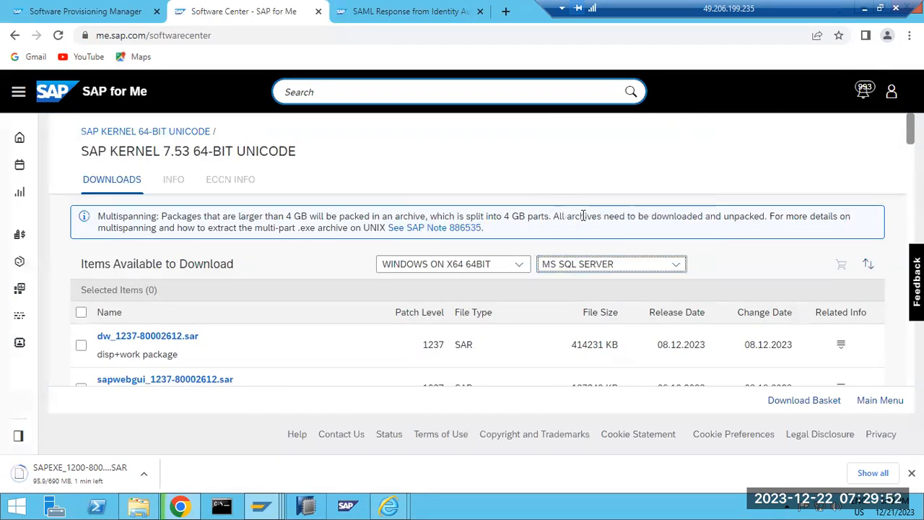
{"action": "scroll", "coordinate": [285, 288], "scroll_direction": "down", "scroll_amount": 1}
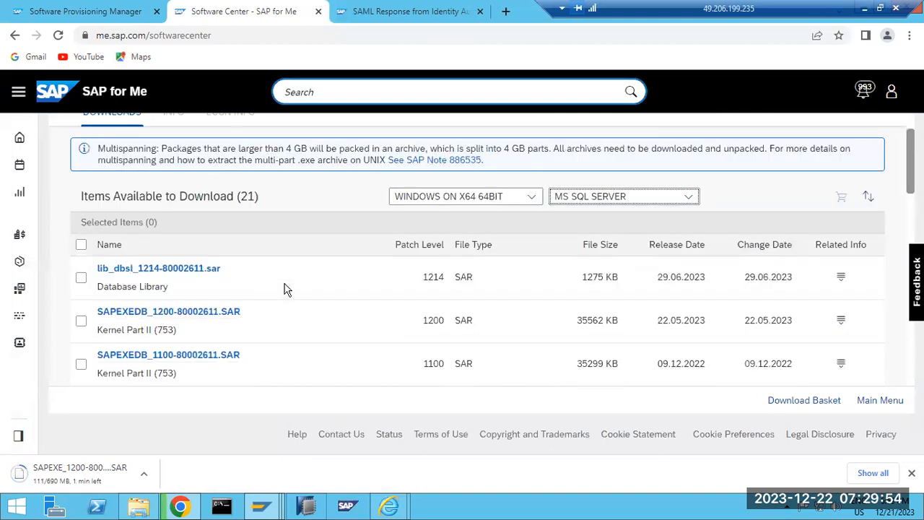
{"action": "left_click", "coordinate": [201, 315]}
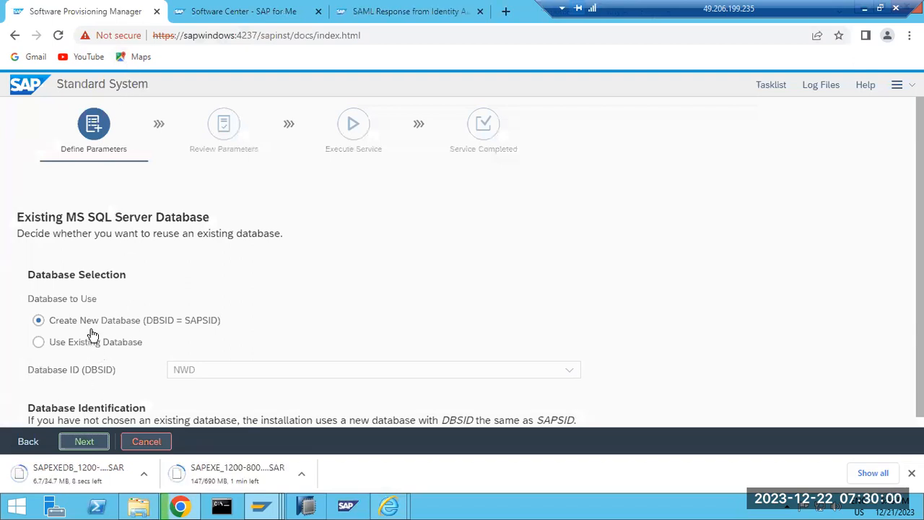
Keep Create New Database (DBSID = SAPSID) and advance to the Software Package Browser.
{"action": "left_click_drag", "start_coordinate": [97, 324], "coordinate": [222, 329]}
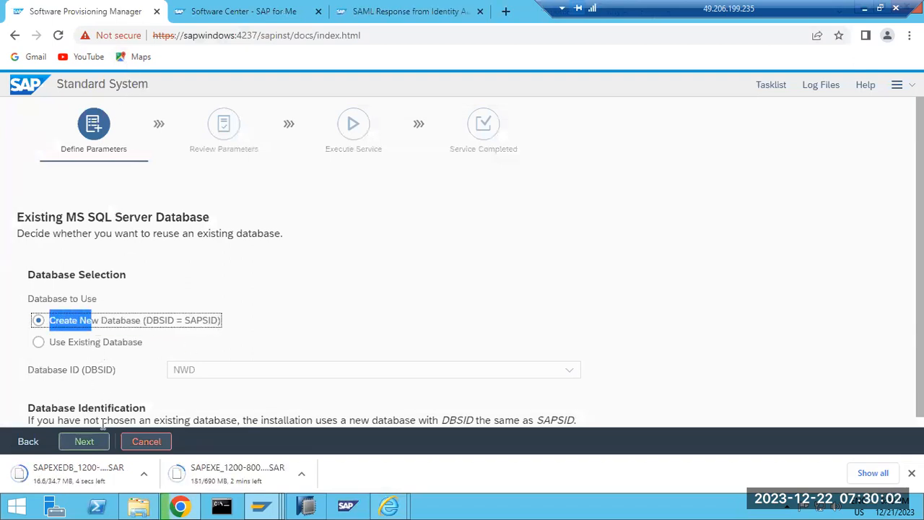
{"action": "left_click", "coordinate": [82, 440]}
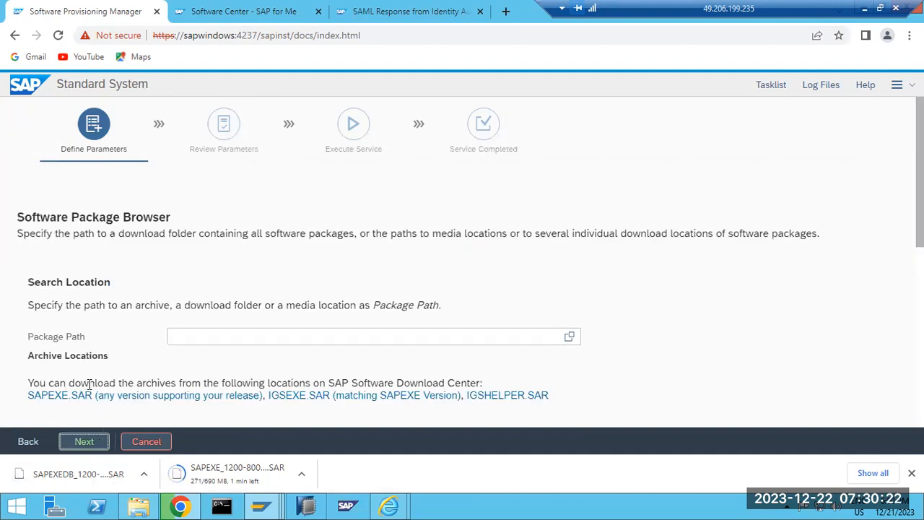
Review the Detected Packages table, then search 'SAP' in the Software Center.
{"action": "scroll", "coordinate": [143, 377], "scroll_direction": "down", "scroll_amount": 4}
{"action": "scroll", "coordinate": [144, 377], "scroll_direction": "down", "scroll_amount": 1}
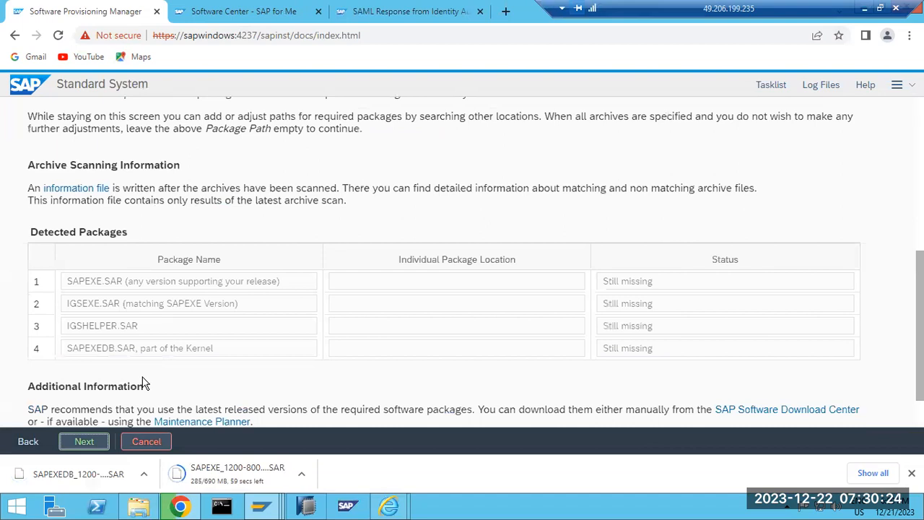
{"action": "scroll", "coordinate": [181, 293], "scroll_direction": "up", "scroll_amount": 4}
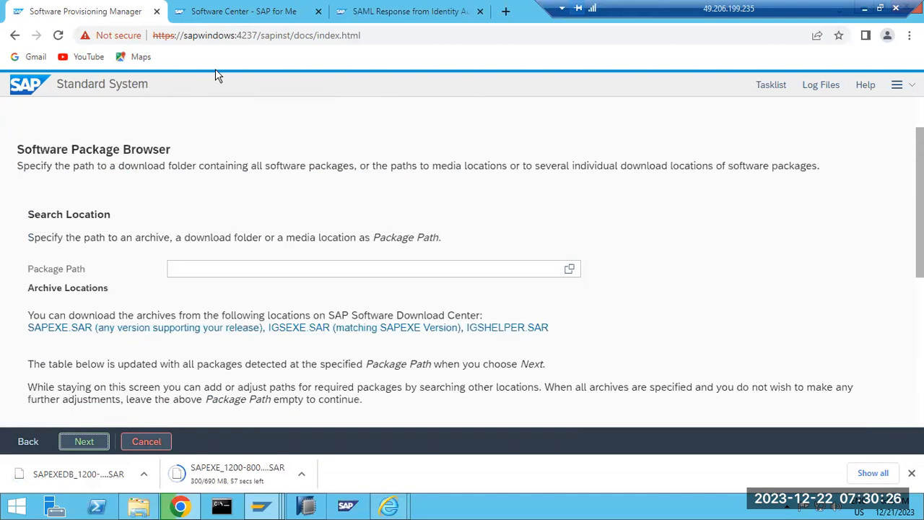
{"action": "left_click", "coordinate": [220, 11]}
{"action": "scroll", "coordinate": [237, 231], "scroll_direction": "up", "scroll_amount": 1}
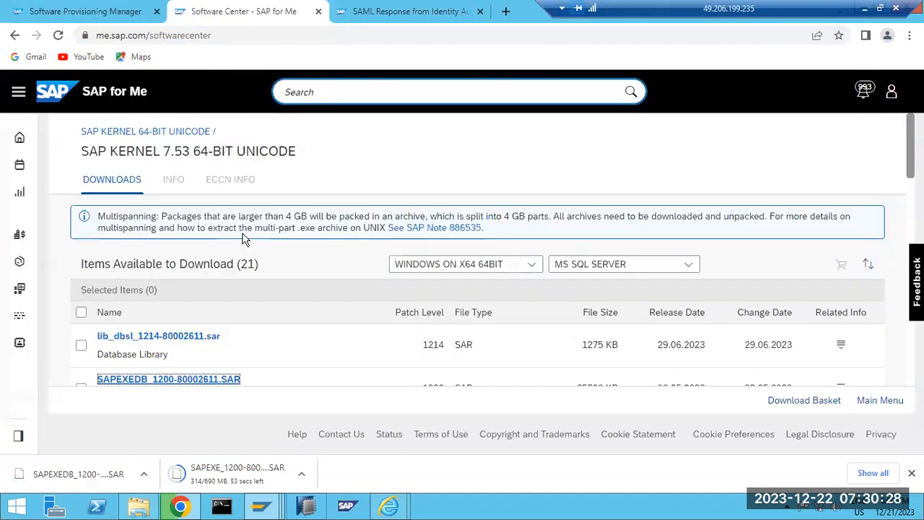
{"action": "left_click", "coordinate": [324, 97]}
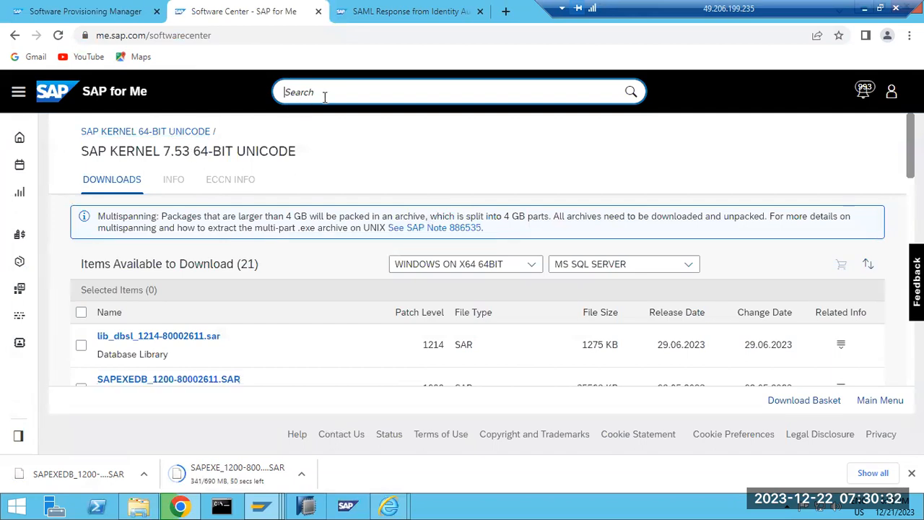
{"action": "type", "text": "SAP"}
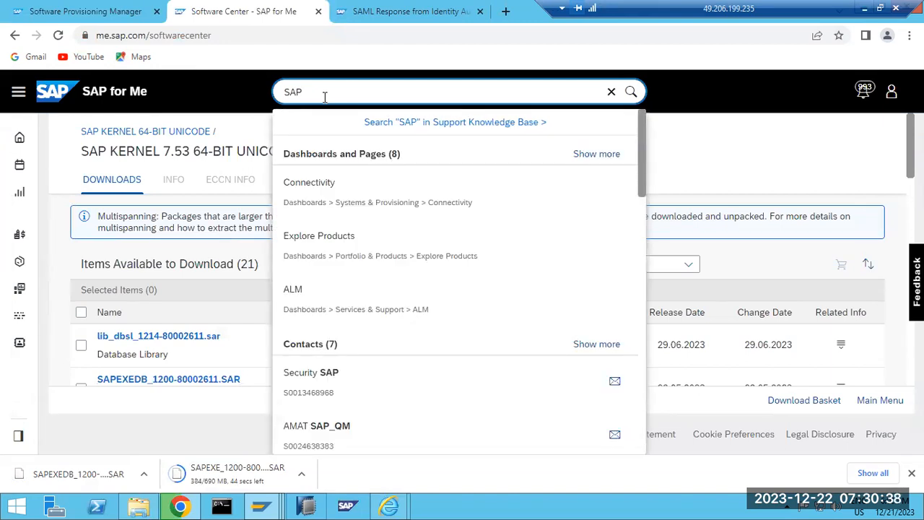
Return to the installer and go back to the previous database step.
{"action": "left_click", "coordinate": [85, 11]}
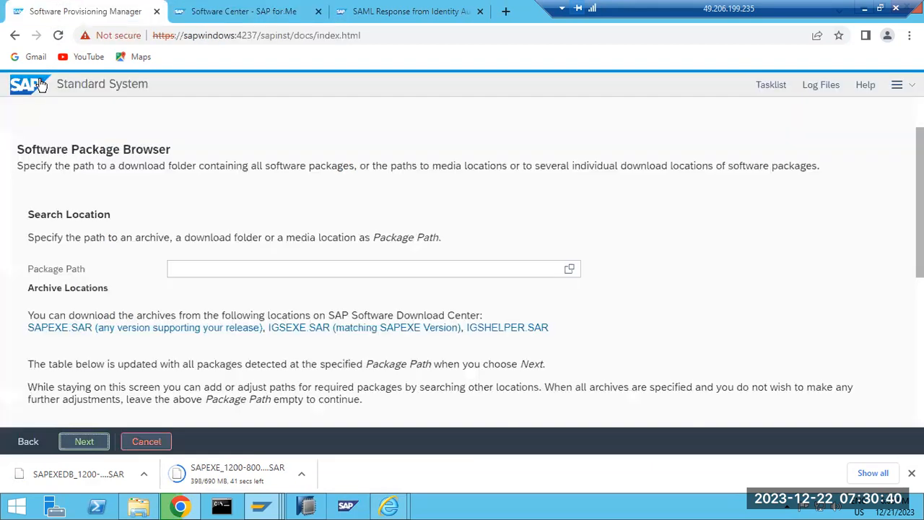
{"action": "scroll", "coordinate": [171, 253], "scroll_direction": "up", "scroll_amount": 1}
{"action": "scroll", "coordinate": [115, 302], "scroll_direction": "down", "scroll_amount": 5}
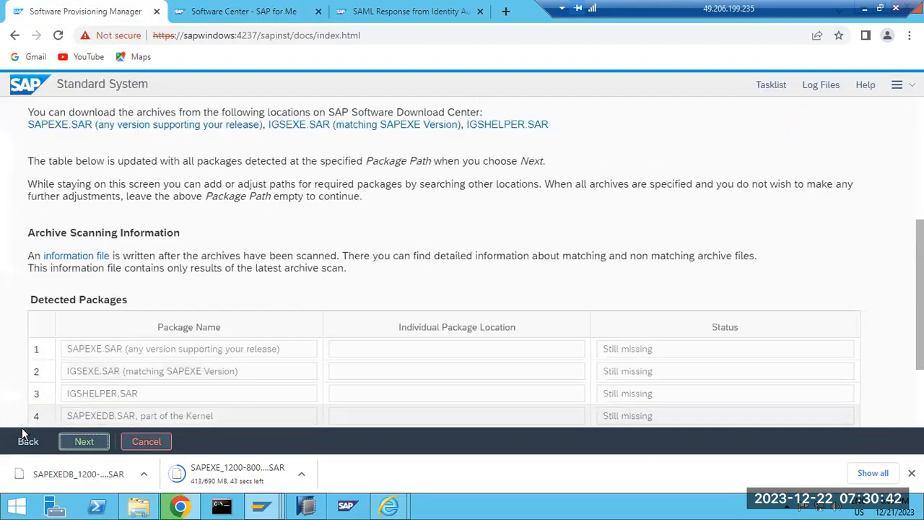
{"action": "left_click", "coordinate": [26, 441]}
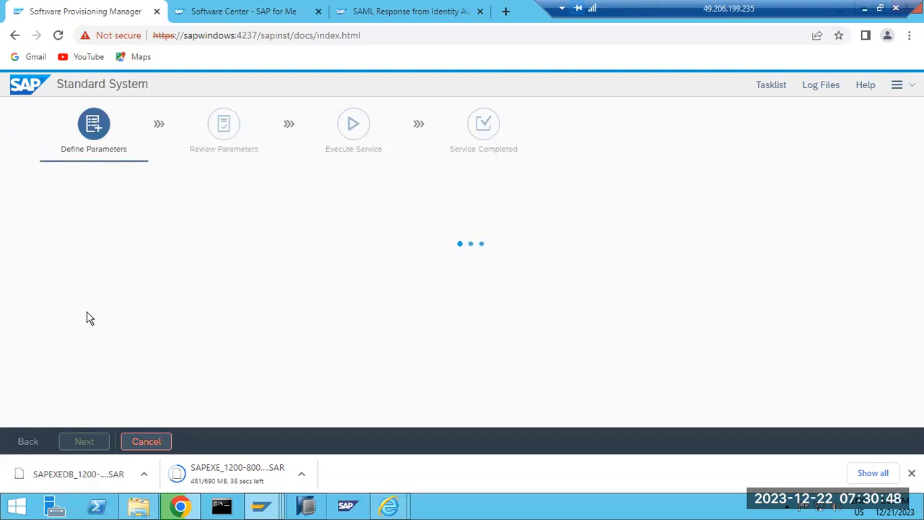
{"action": "key", "text": "ctrl+Tab"}
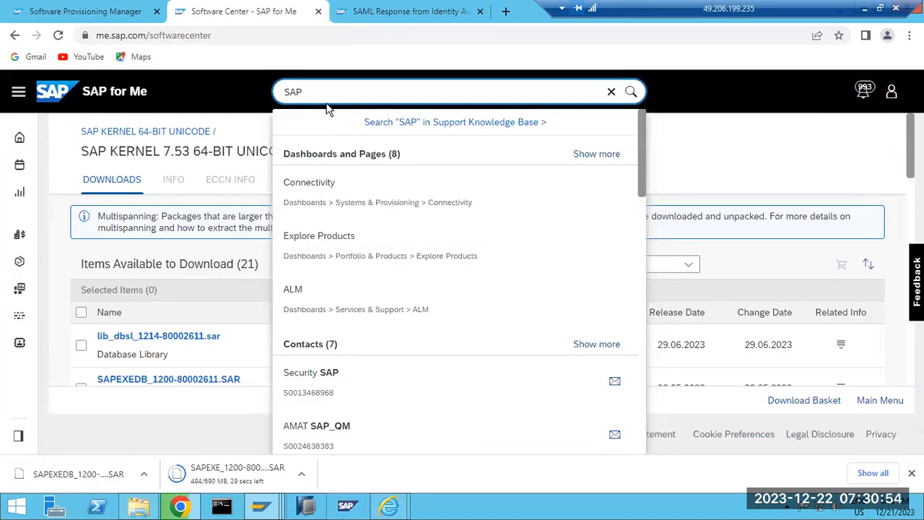
Append 'IGS' to the Software Center search so the query reads 'SAPIGS'.
{"action": "type", "text": "IGS"}
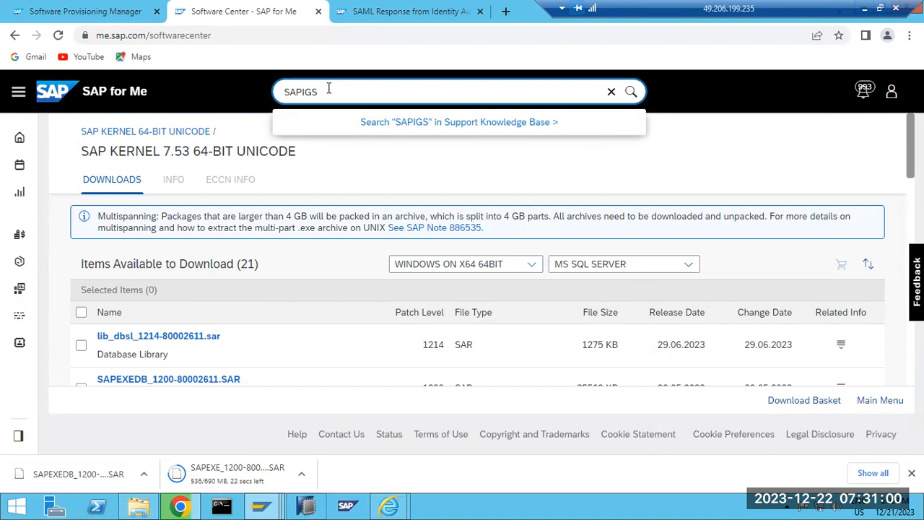
Toggle to Use Existing Database and back to Create New Database, then submit the step.
{"action": "left_click", "coordinate": [87, 11]}
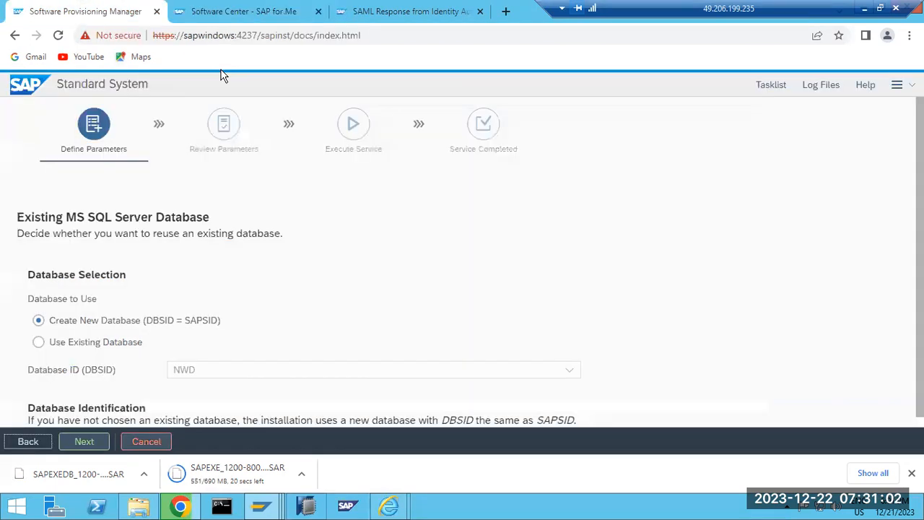
{"action": "left_click_drag", "start_coordinate": [80, 323], "coordinate": [123, 328]}
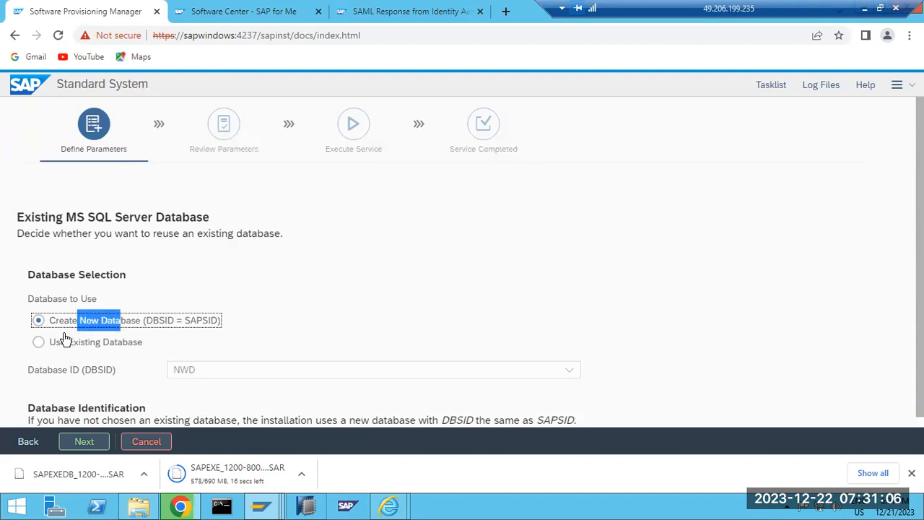
{"action": "left_click", "coordinate": [39, 343]}
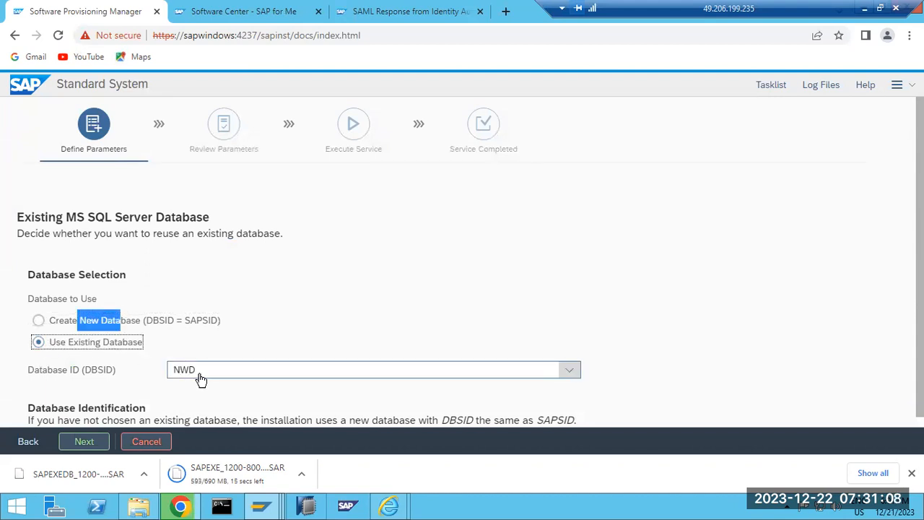
{"action": "left_click", "coordinate": [38, 320]}
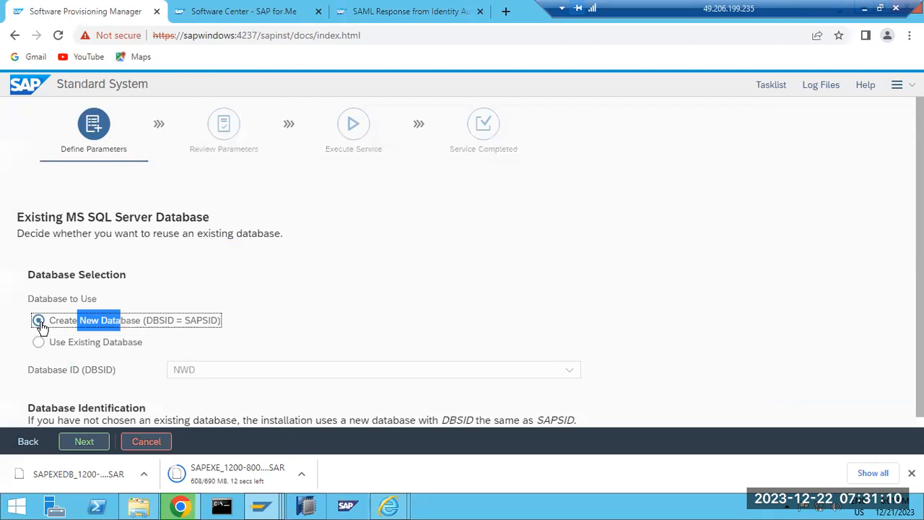
{"action": "left_click_drag", "start_coordinate": [57, 325], "coordinate": [221, 330]}
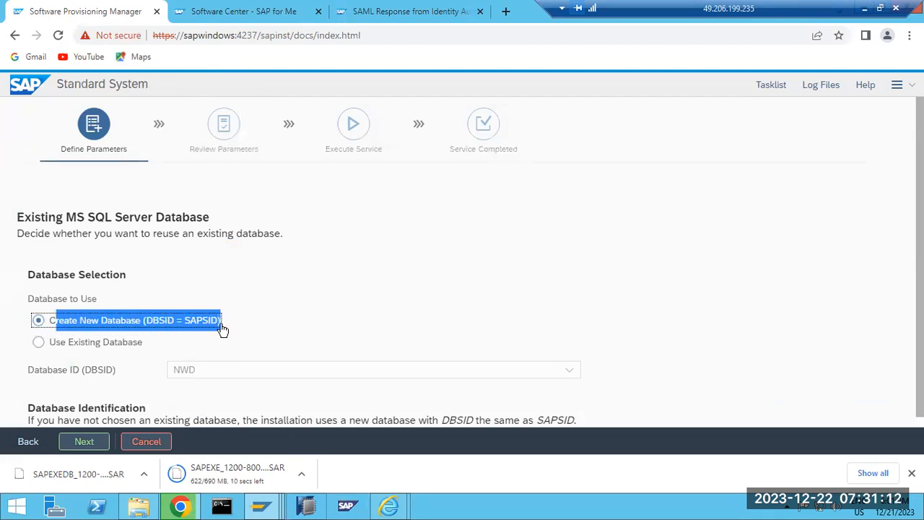
{"action": "left_click_drag", "start_coordinate": [153, 325], "coordinate": [197, 327]}
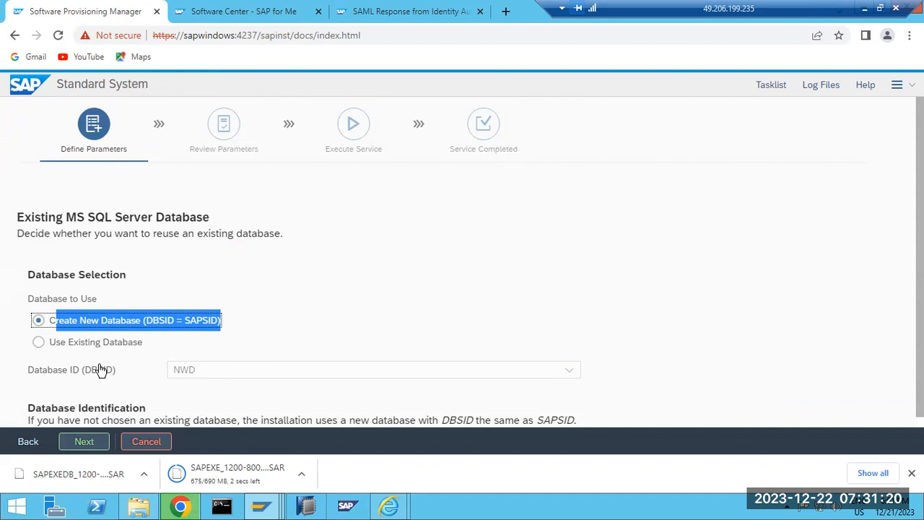
{"action": "left_click", "coordinate": [84, 444]}
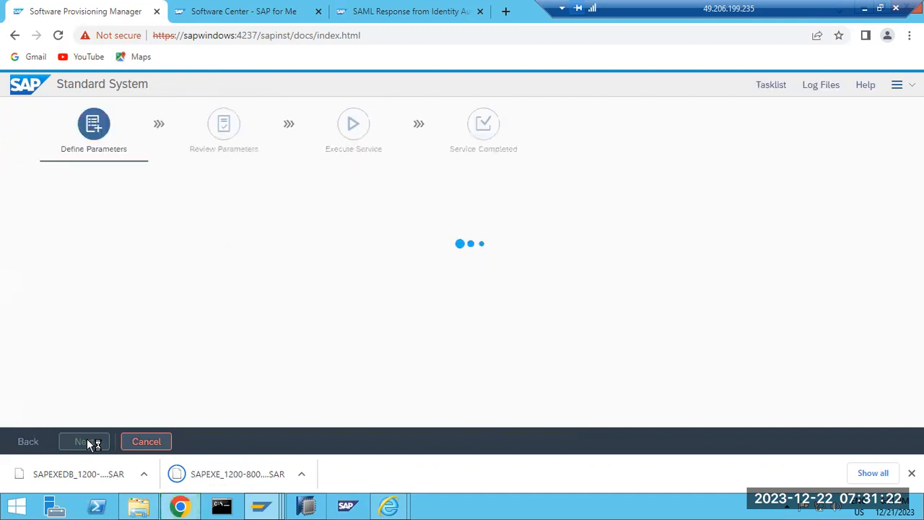
{"action": "left_click", "coordinate": [257, 11]}
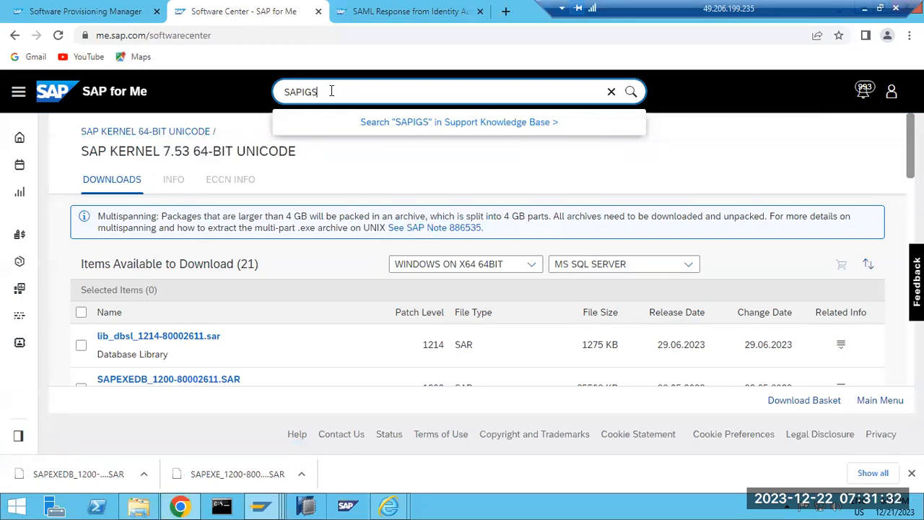
Run the SAPIGS search and open the Downloads folder in File Explorer.
{"action": "key", "text": "Return"}
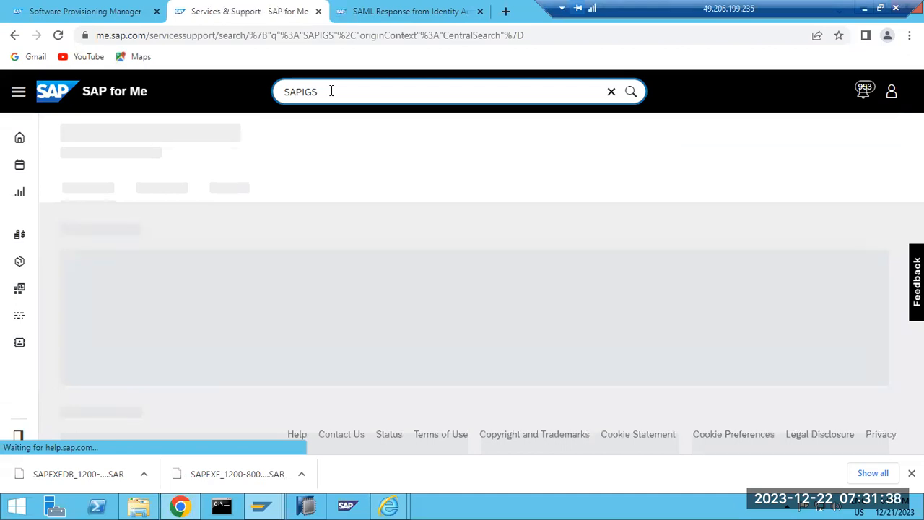
{"action": "left_click", "coordinate": [140, 505]}
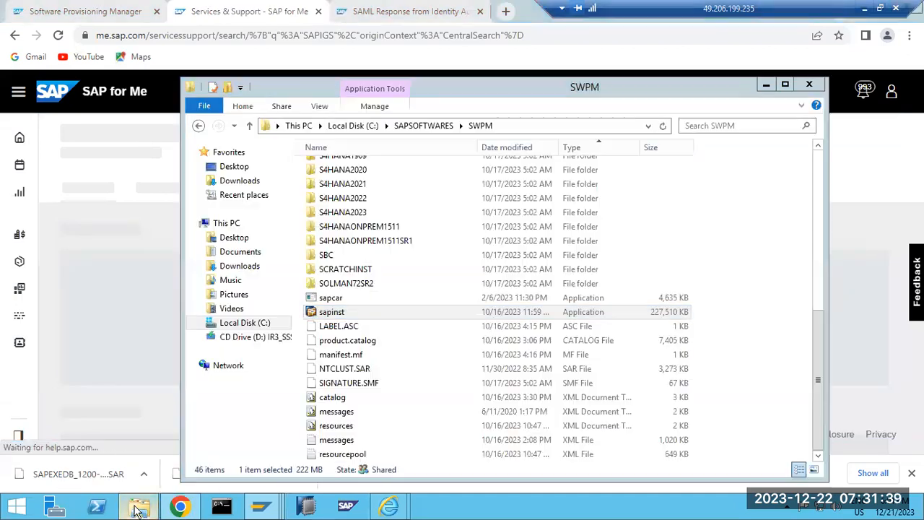
{"action": "left_click", "coordinate": [241, 181]}
Select SAPEXE_1200-80002612.SAR and SAPEXEDB_1200-80002611.SAR, then return to the Software Center page.
{"action": "left_click", "coordinate": [330, 197]}
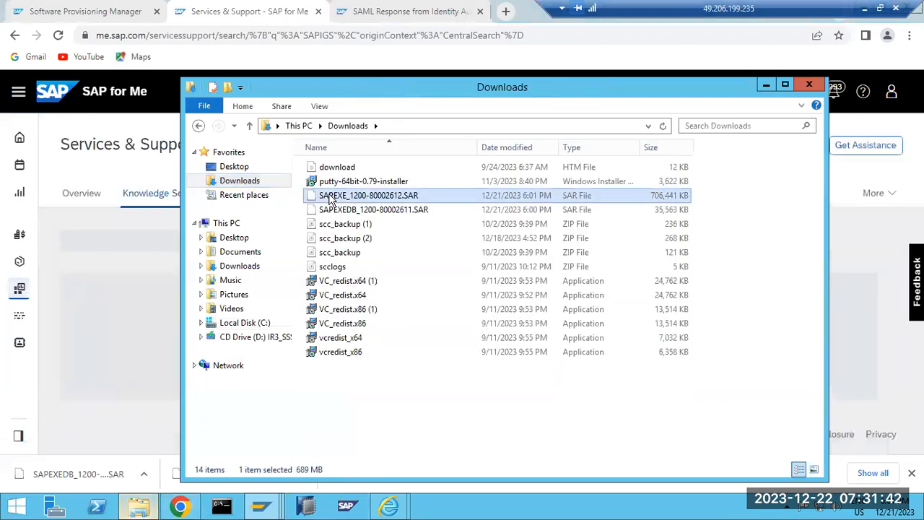
{"action": "left_click", "coordinate": [336, 210], "text": "shift"}
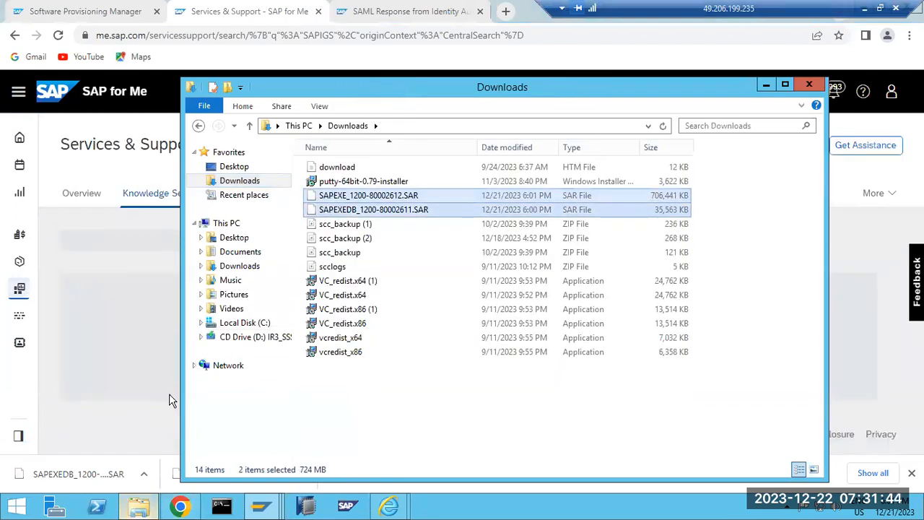
{"action": "left_click", "coordinate": [20, 392]}
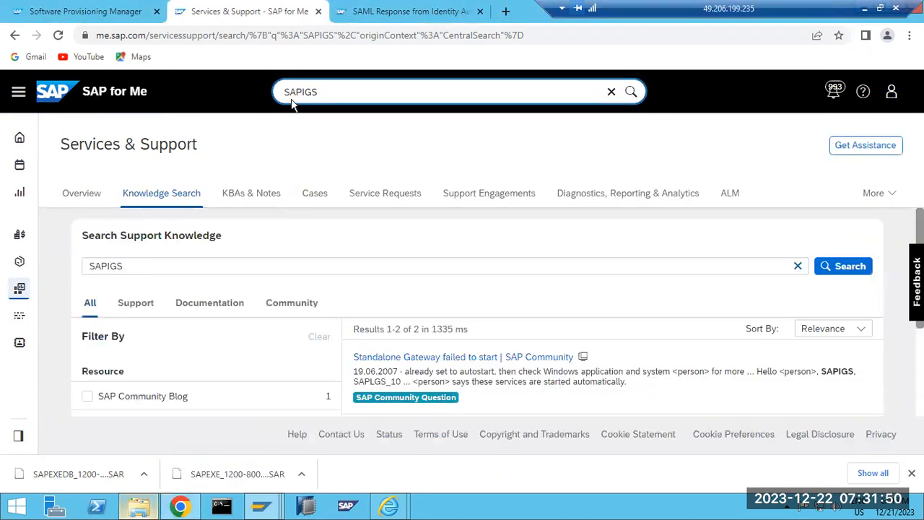
{"action": "left_click", "coordinate": [15, 37]}
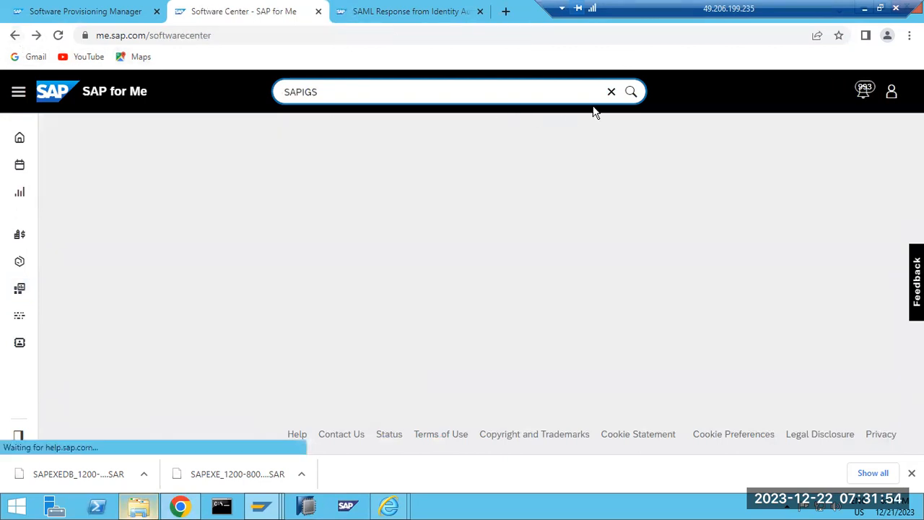
Clear the search and search Software Downloads for 'SAPIGS', which returns 0 results.
{"action": "left_click", "coordinate": [611, 94]}
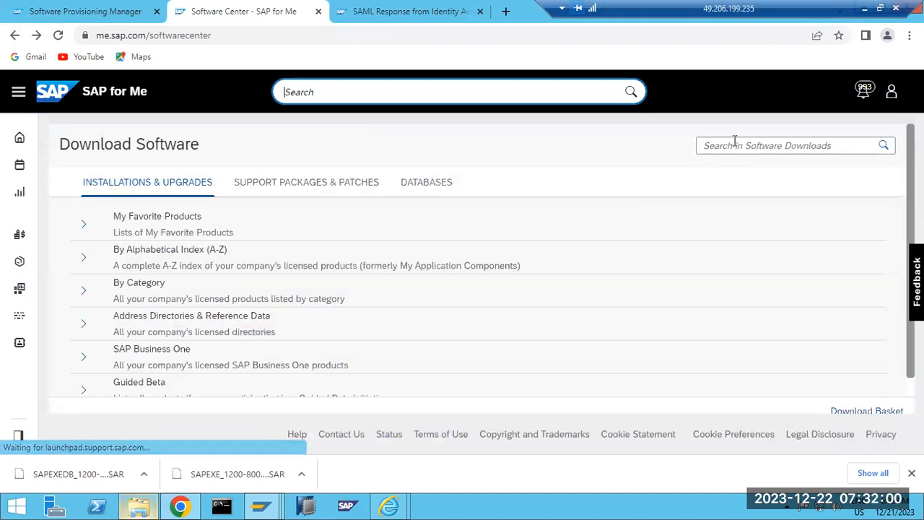
{"action": "left_click", "coordinate": [734, 141]}
{"action": "type", "text": "SAPIGS"}
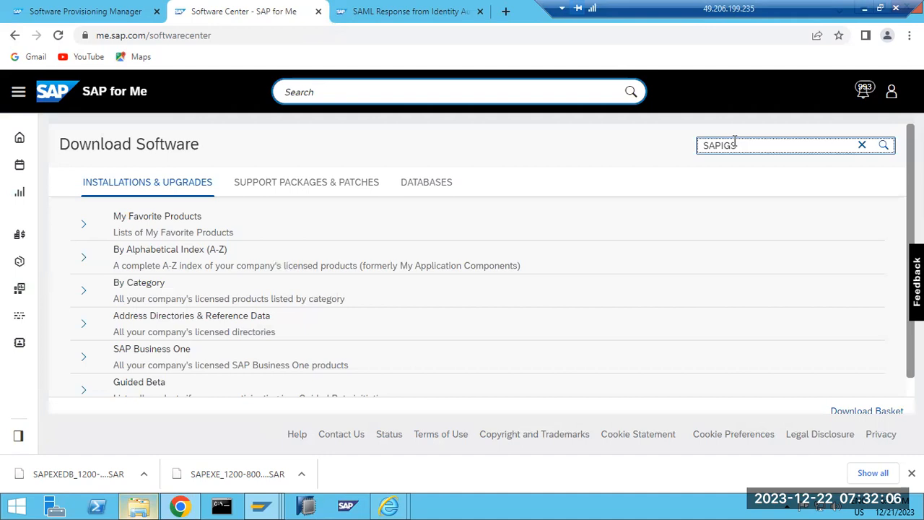
{"action": "key", "text": "Return"}
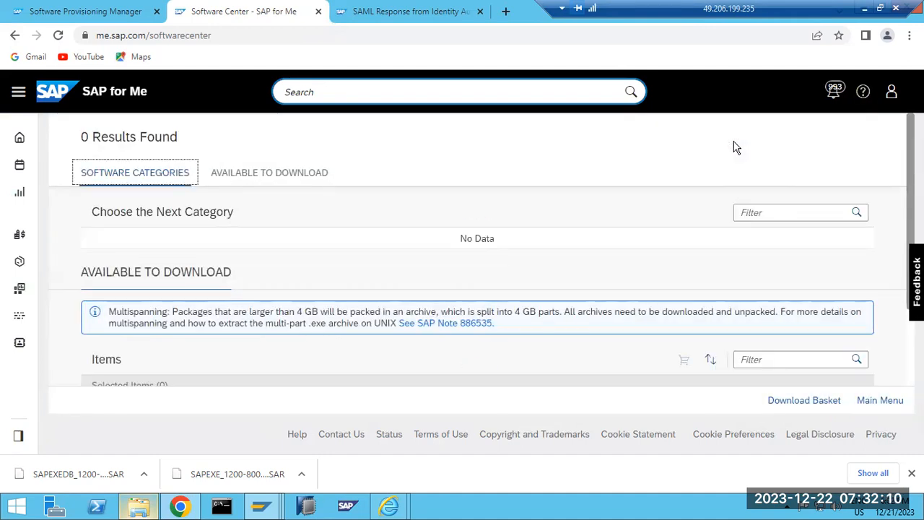
{"action": "scroll", "coordinate": [532, 293], "scroll_direction": "down", "scroll_amount": 2}
{"action": "scroll", "coordinate": [531, 290], "scroll_direction": "up", "scroll_amount": 2}
Start a new top-level search for IGS to get download suggestions.
{"action": "left_click", "coordinate": [136, 173]}
{"action": "left_click", "coordinate": [294, 91]}
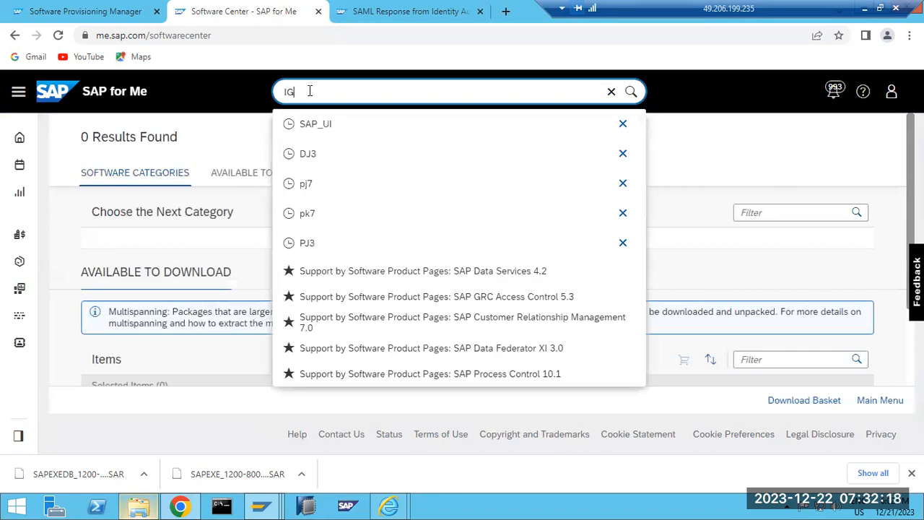
{"action": "type", "text": "S"}
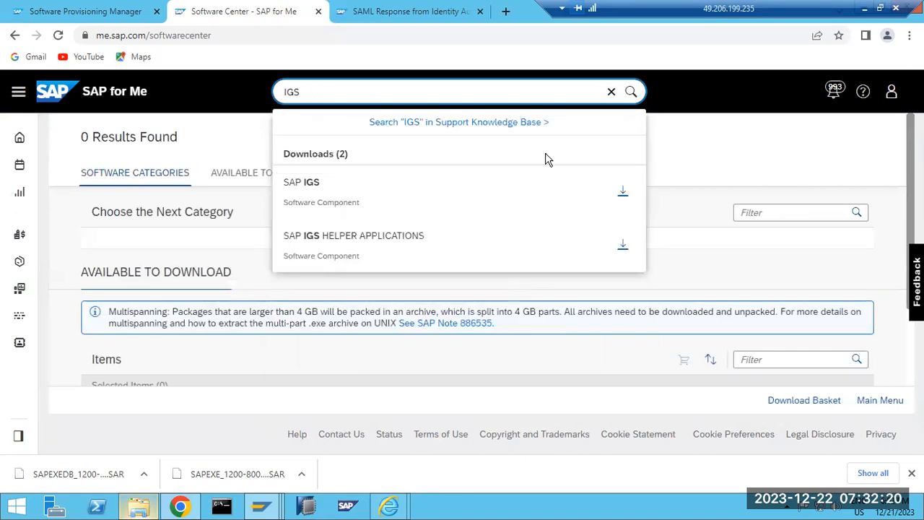
Download igsexe_16-80003241.sar from SAP IGS 7.53 for Windows x64, then return to the IGS suggestions.
{"action": "left_click", "coordinate": [623, 196]}
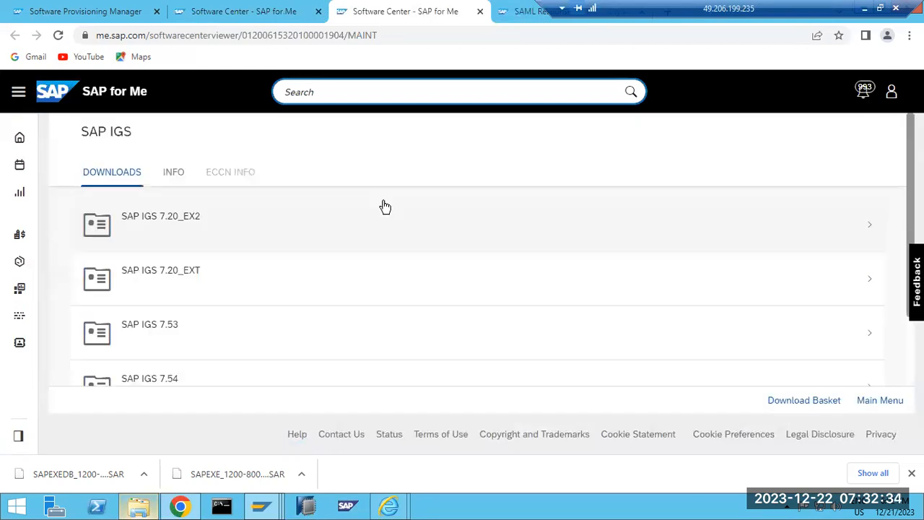
{"action": "scroll", "coordinate": [311, 287], "scroll_direction": "down", "scroll_amount": 1}
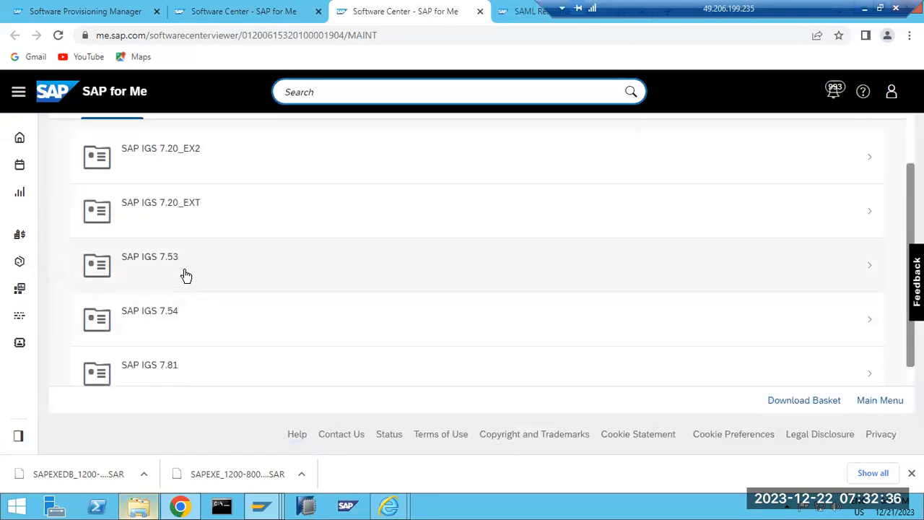
{"action": "left_click", "coordinate": [185, 275]}
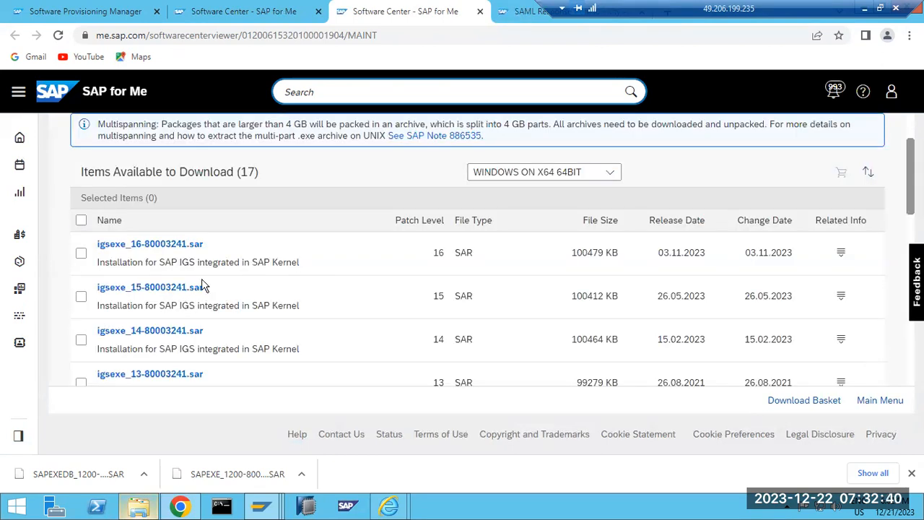
{"action": "left_click", "coordinate": [161, 250]}
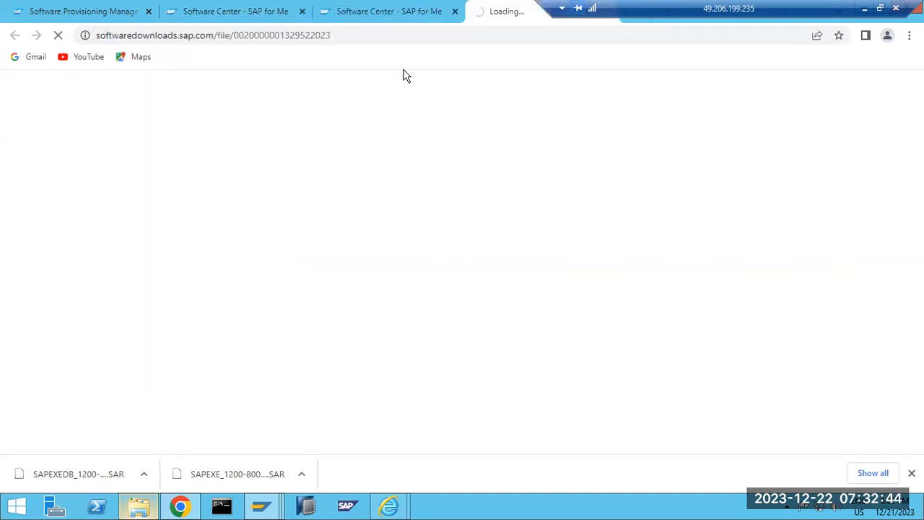
{"action": "left_click", "coordinate": [390, 13]}
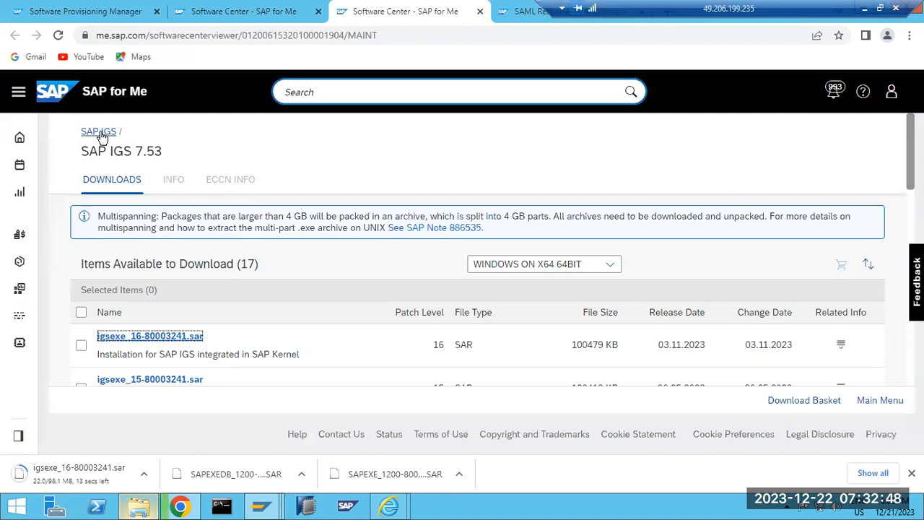
{"action": "left_click", "coordinate": [100, 132]}
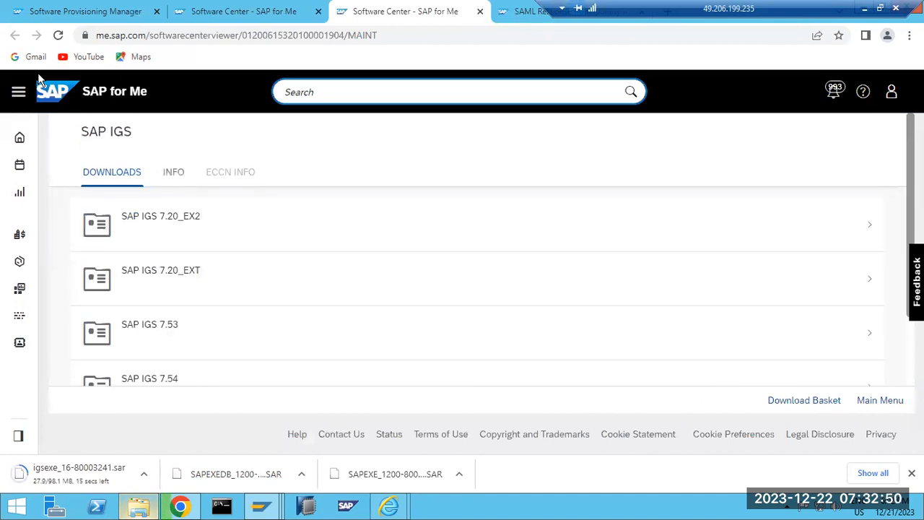
{"action": "key", "text": "ctrl+shift+Tab"}
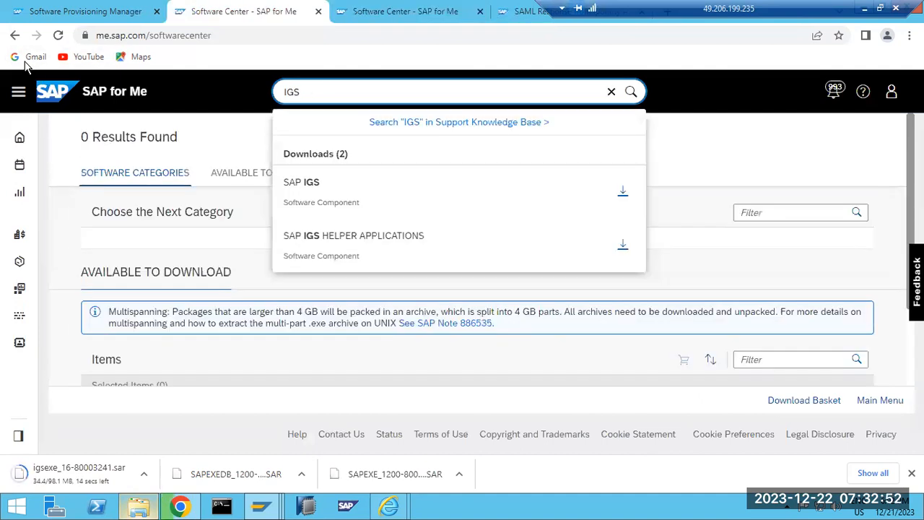
Download igshelper_17-10010245.sar (SAP IGS Fonts and Textures) from SAP IGS HELPER APPLICATIONS.
{"action": "left_click", "coordinate": [623, 245]}
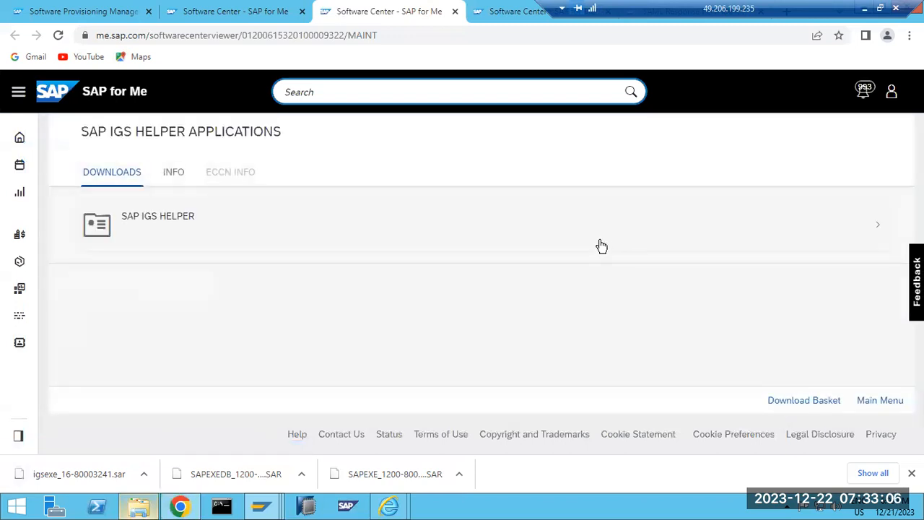
{"action": "left_click", "coordinate": [128, 229]}
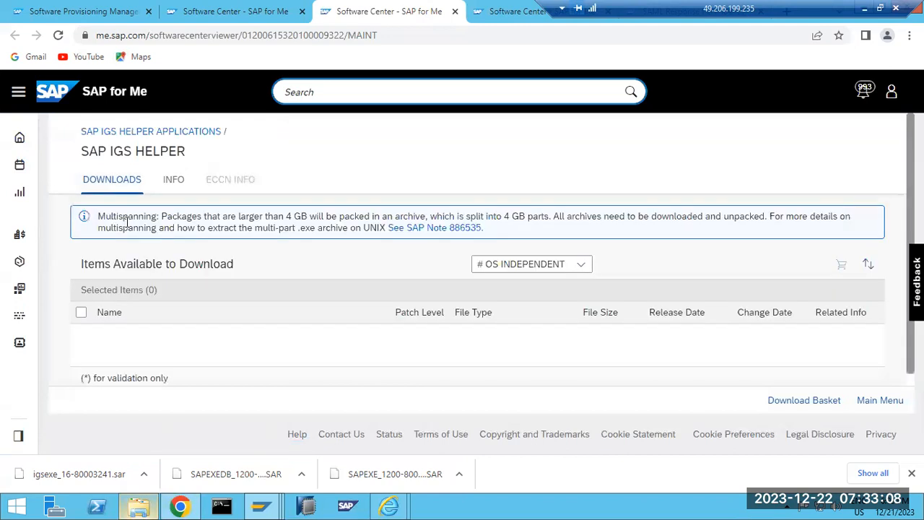
{"action": "left_click", "coordinate": [166, 339]}
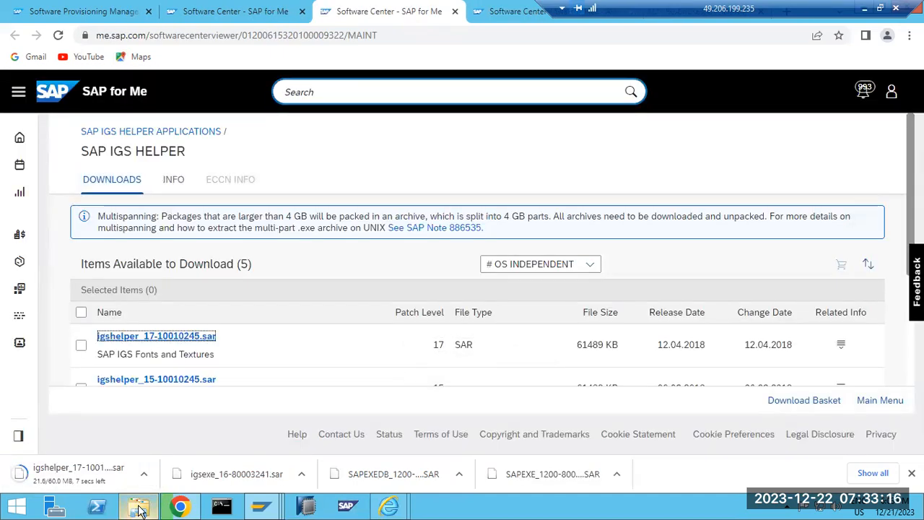
Select the igsexe, igshelper and SAPEXE archives in the Downloads folder.
{"action": "left_click", "coordinate": [140, 509]}
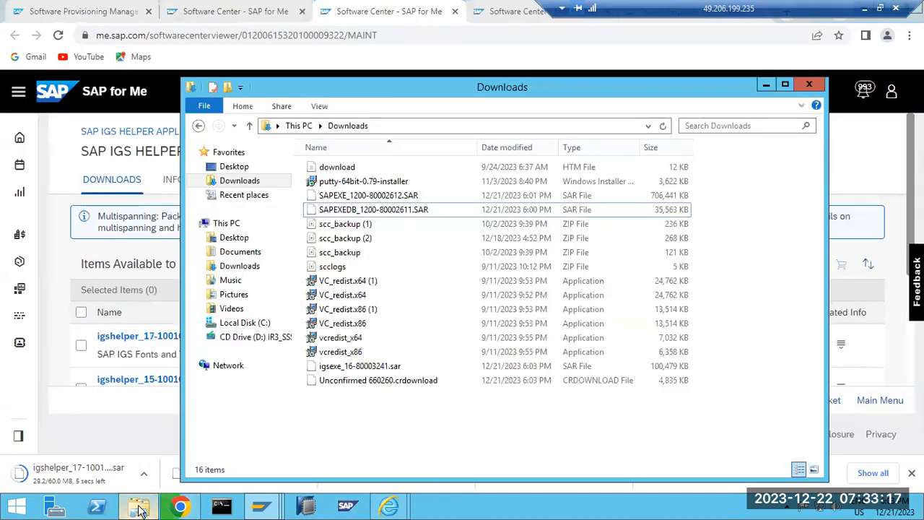
{"action": "left_click", "coordinate": [244, 185]}
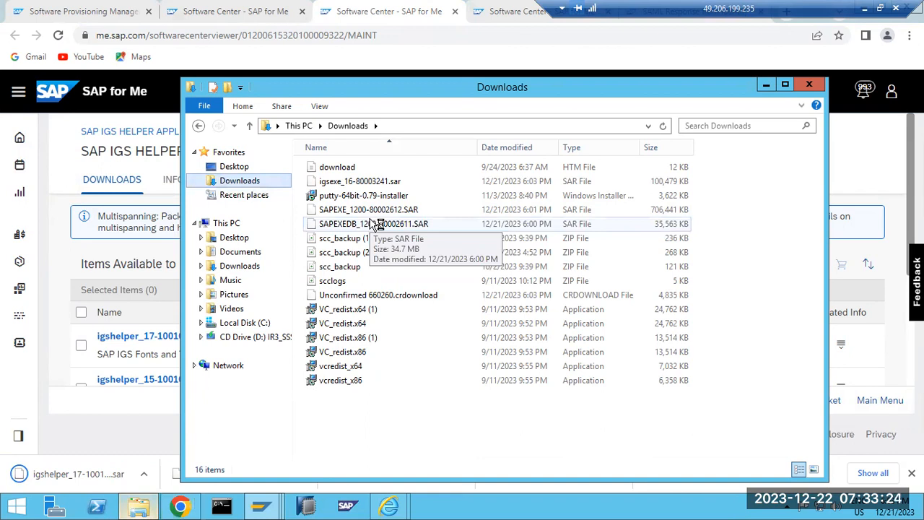
{"action": "left_click", "coordinate": [354, 185]}
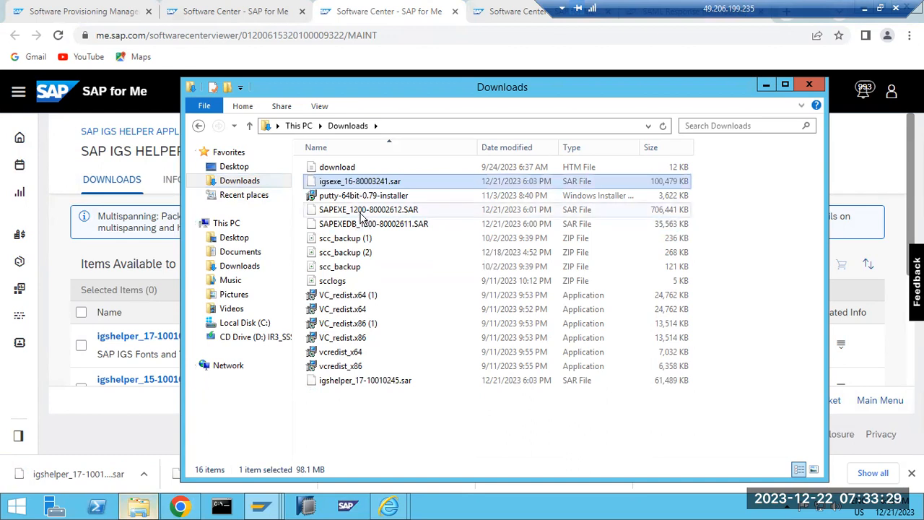
{"action": "left_click", "coordinate": [663, 126]}
{"action": "left_click", "coordinate": [361, 195], "text": "ctrl"}
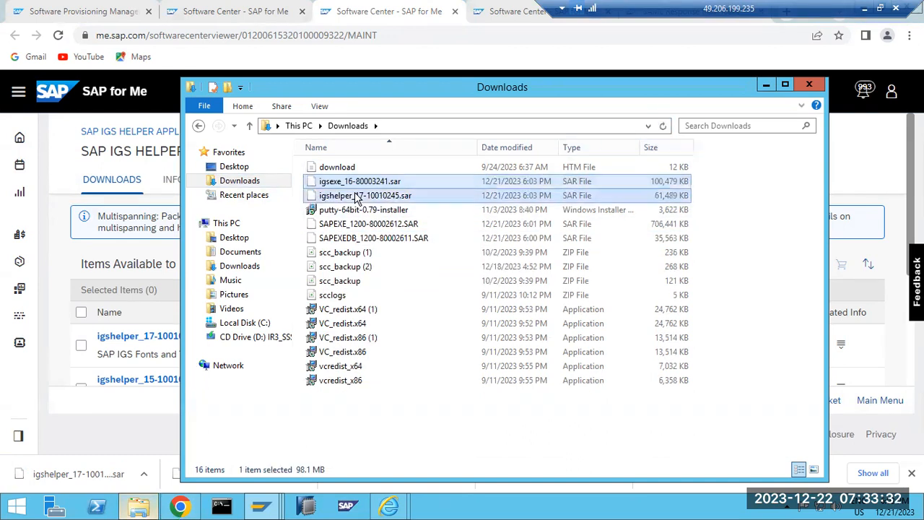
{"action": "left_click", "coordinate": [357, 228], "text": "ctrl"}
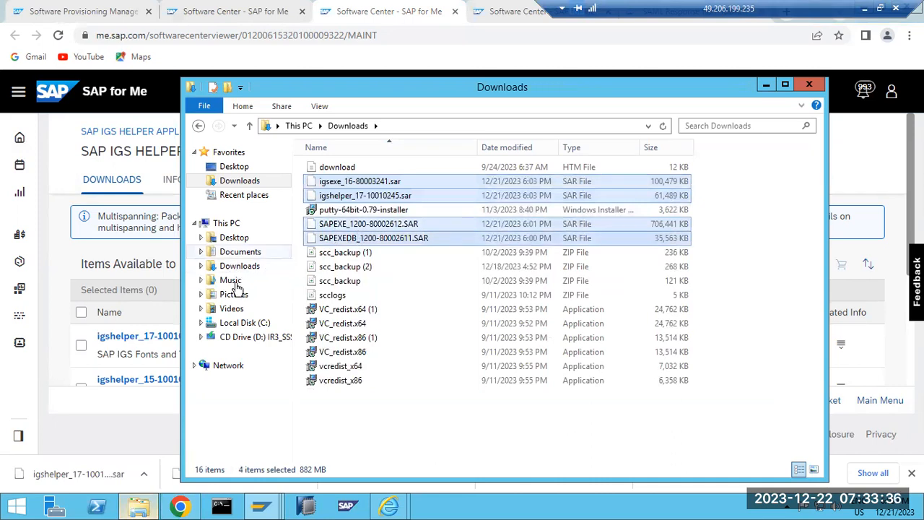
Create a KERNEL folder under C:\SAPSOFTWARES and paste the SAR archives into it.
{"action": "left_click", "coordinate": [238, 323]}
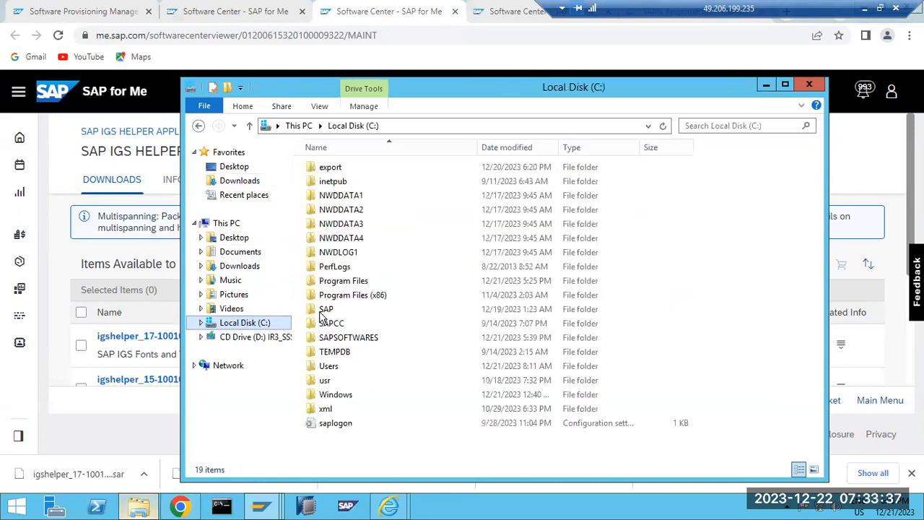
{"action": "double_click", "coordinate": [361, 337]}
{"action": "right_click", "coordinate": [357, 283]}
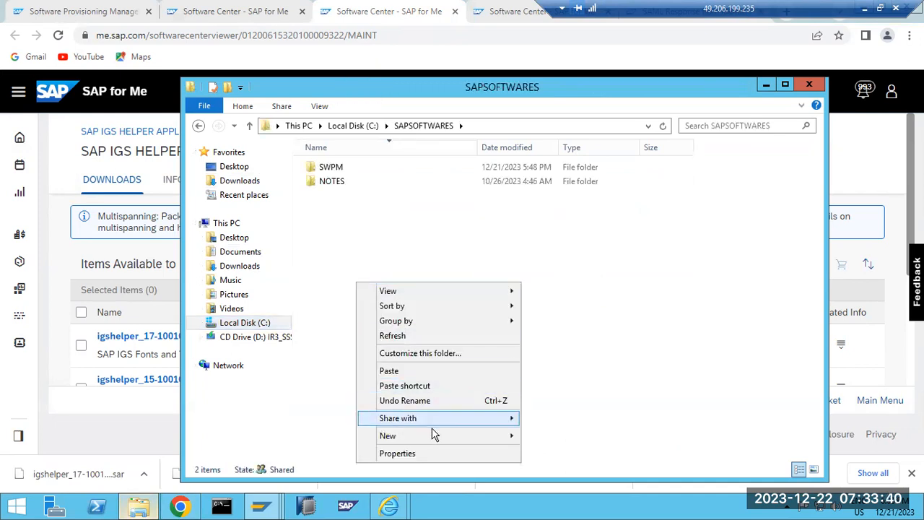
{"action": "mouse_move", "coordinate": [470, 441]}
{"action": "left_click", "coordinate": [552, 314]}
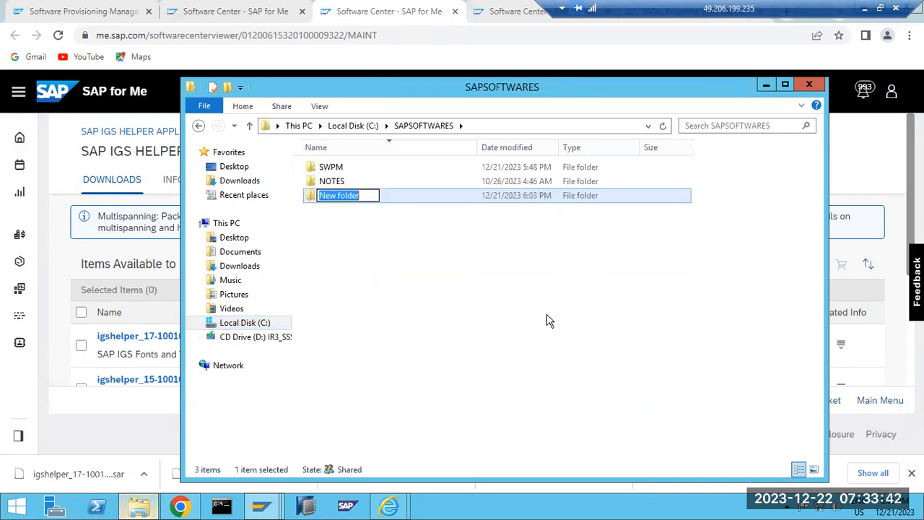
{"action": "key", "text": "BackSpace"}
{"action": "type", "text": "SW"}
{"action": "key", "text": "BackSpace"}
{"action": "key", "text": "BackSpace"}
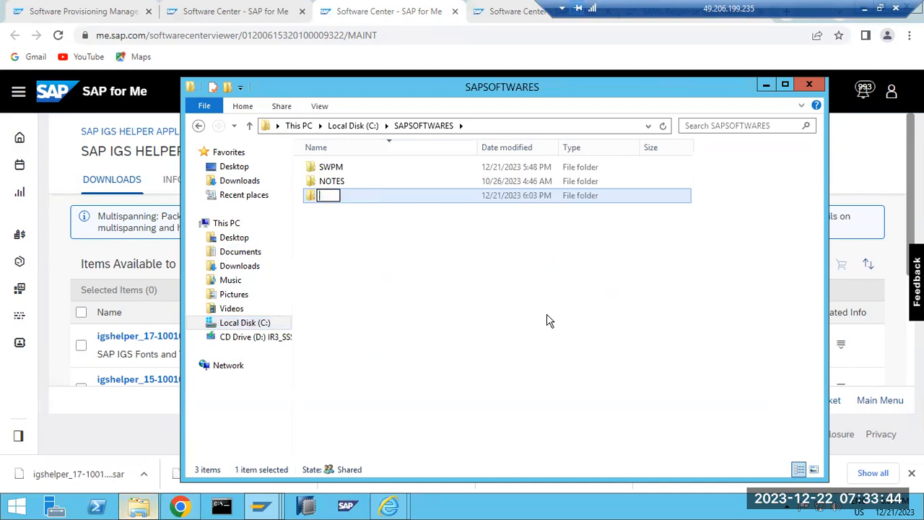
{"action": "type", "text": "KERNEL"}
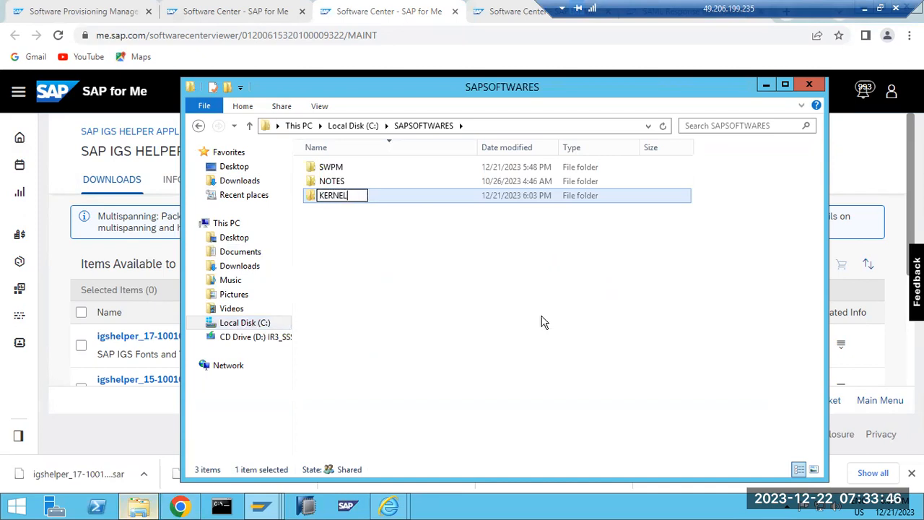
{"action": "left_click", "coordinate": [491, 296]}
{"action": "double_click", "coordinate": [339, 201]}
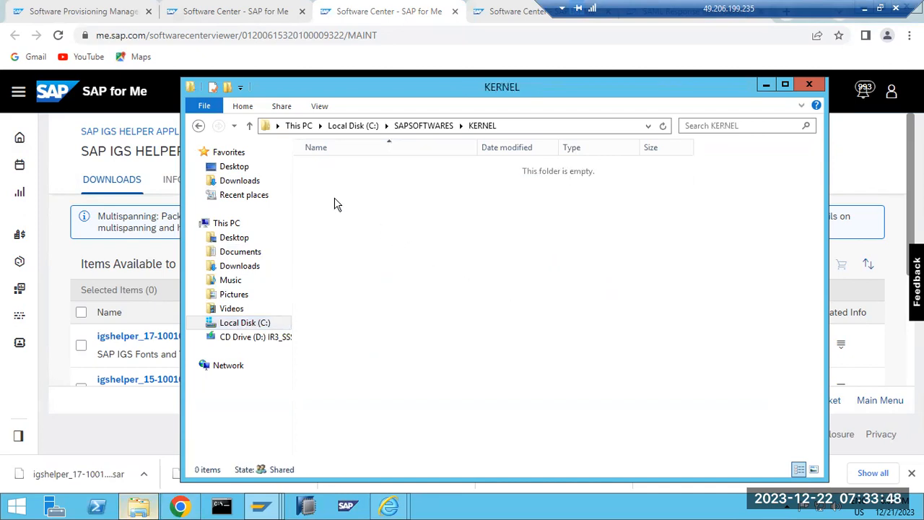
{"action": "key", "text": "ctrl+v"}
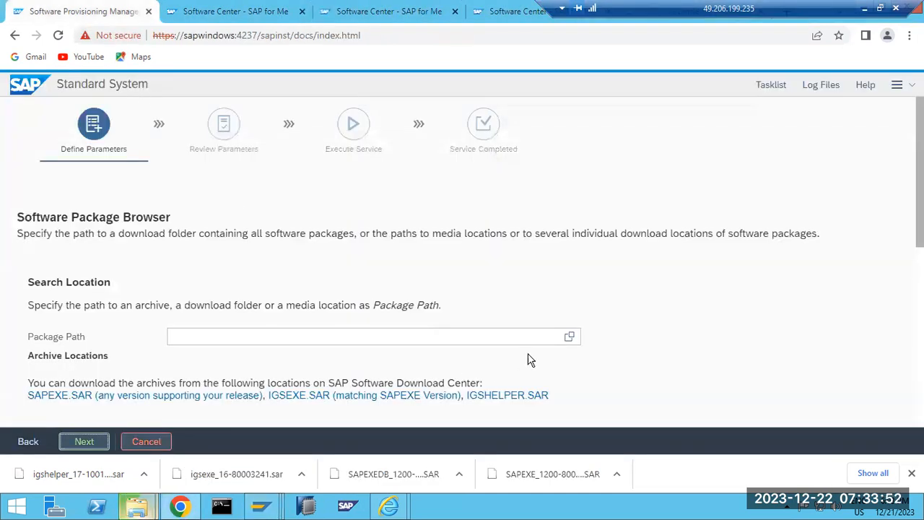
Set the Package Path to C:\SAPSOFTWARES\KERNEL and continue so its archives get scanned.
{"action": "left_click", "coordinate": [566, 343]}
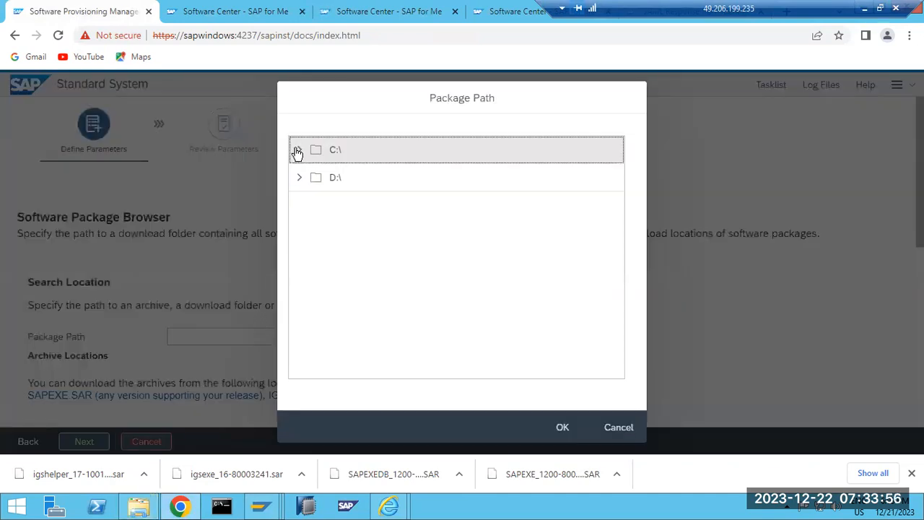
{"action": "left_click", "coordinate": [297, 152]}
{"action": "scroll", "coordinate": [336, 316], "scroll_direction": "down", "scroll_amount": 2}
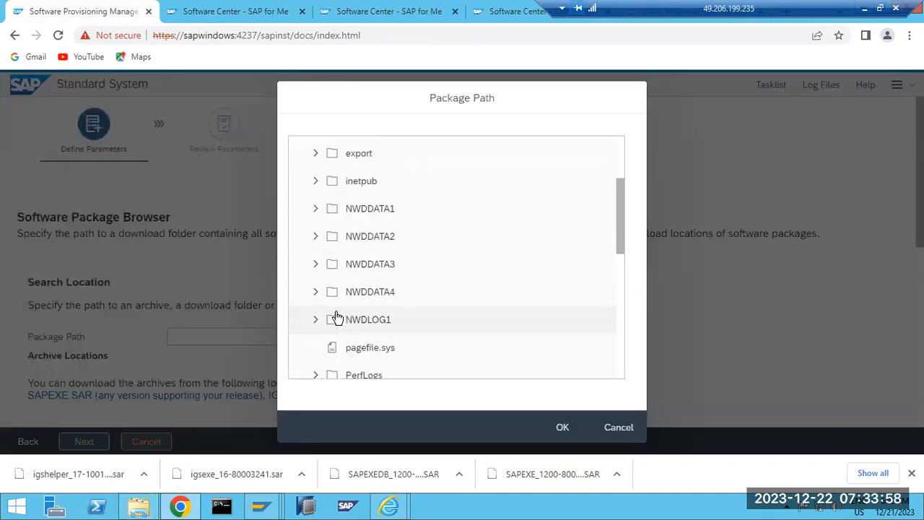
{"action": "scroll", "coordinate": [335, 316], "scroll_direction": "down", "scroll_amount": 4}
{"action": "left_click", "coordinate": [317, 303]}
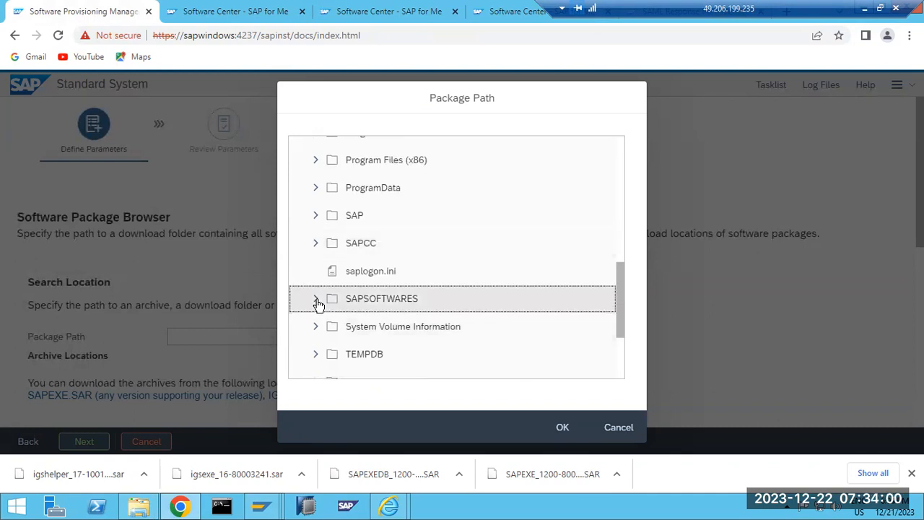
{"action": "left_click", "coordinate": [316, 300]}
{"action": "scroll", "coordinate": [326, 314], "scroll_direction": "down", "scroll_amount": 1}
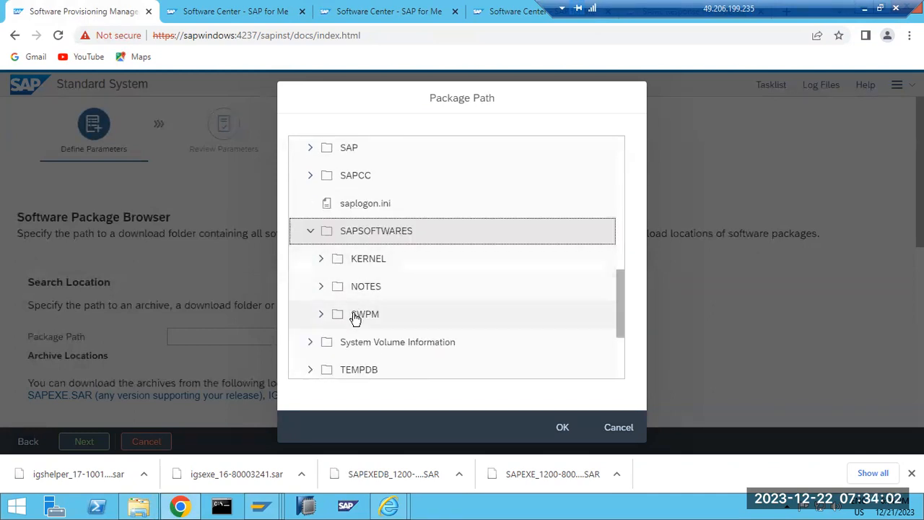
{"action": "left_click", "coordinate": [355, 318]}
{"action": "left_click", "coordinate": [348, 269]}
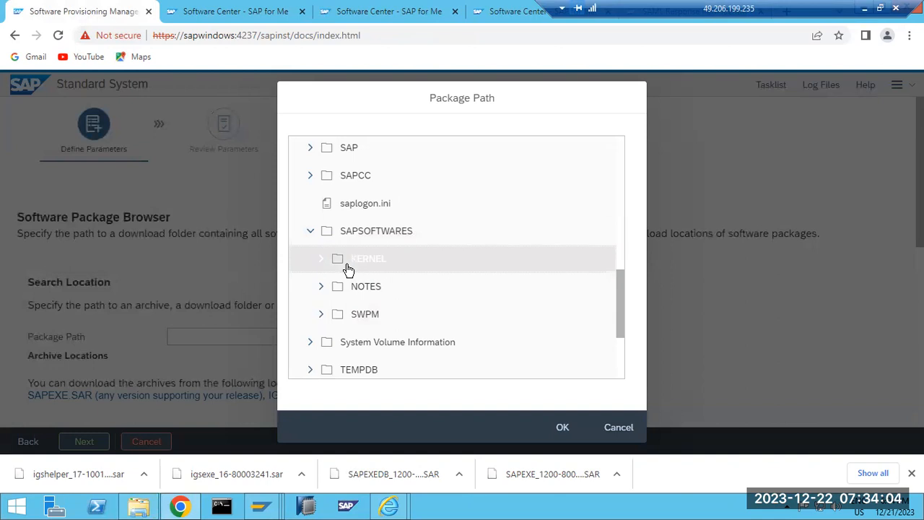
{"action": "left_click", "coordinate": [554, 425]}
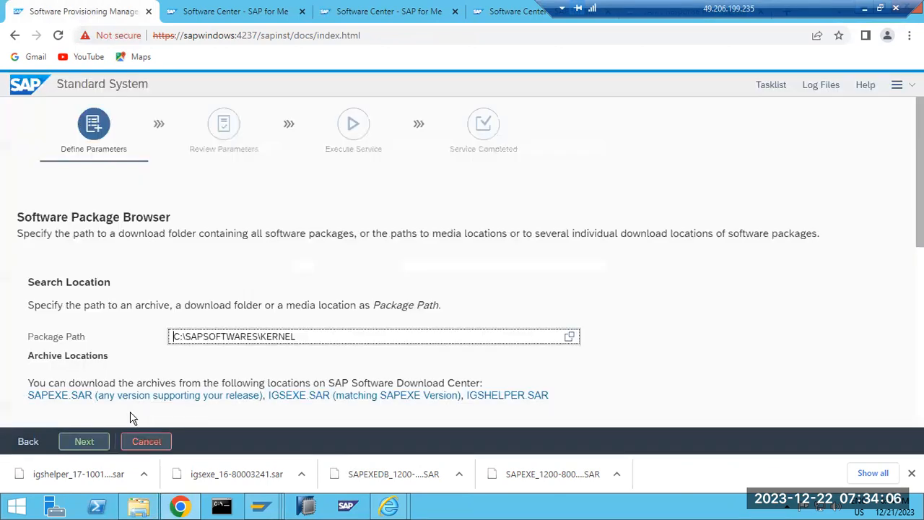
{"action": "left_click", "coordinate": [79, 440]}
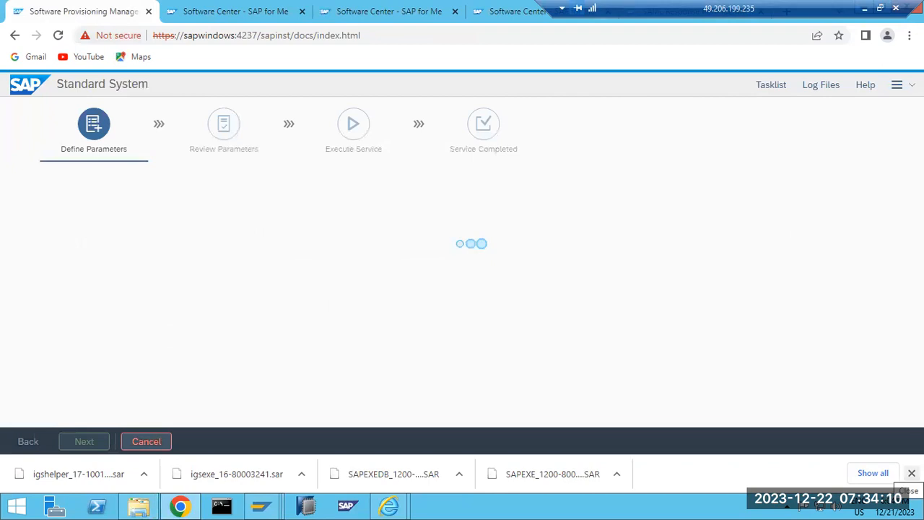
{"action": "left_click", "coordinate": [911, 473]}
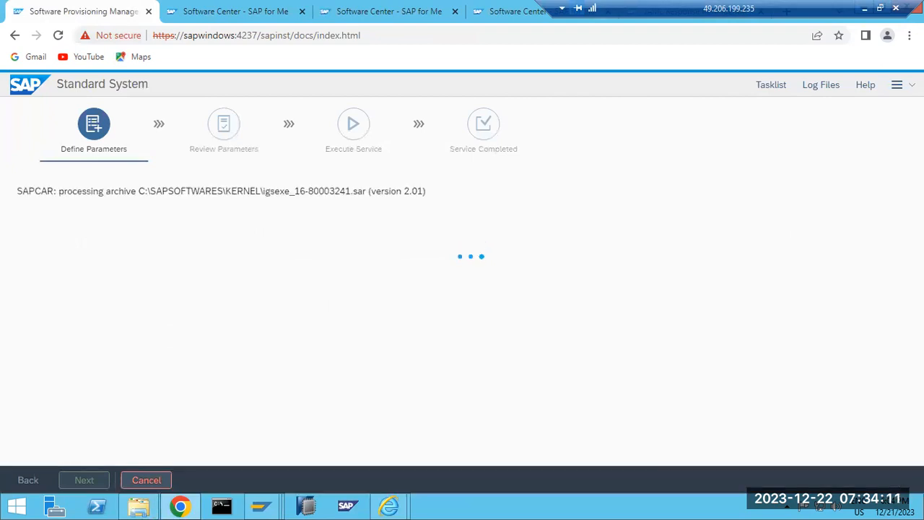
Permanently delete the four SAR archives from Downloads, leaving 12 items there.
{"action": "left_click", "coordinate": [140, 507]}
{"action": "left_click", "coordinate": [242, 182]}
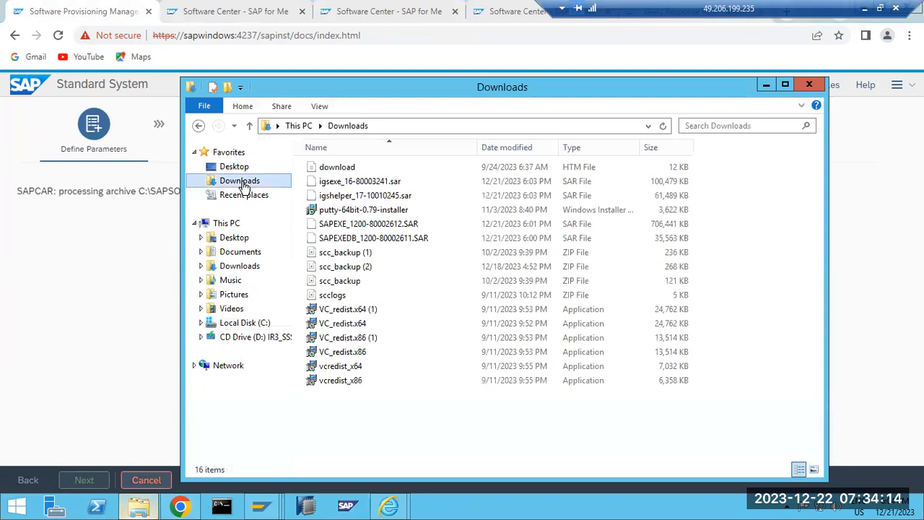
{"action": "left_click", "coordinate": [327, 238]}
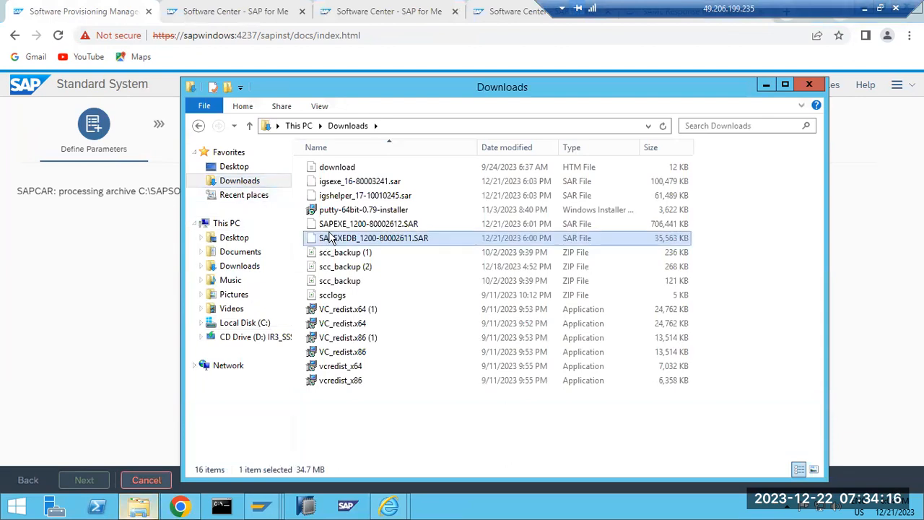
{"action": "left_click", "coordinate": [329, 225], "text": "ctrl"}
{"action": "left_click", "coordinate": [324, 195], "text": "ctrl"}
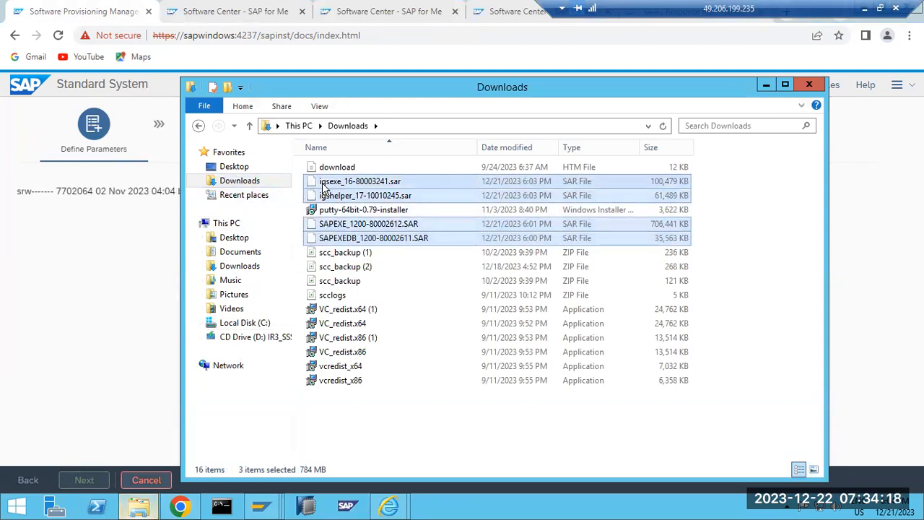
{"action": "key", "text": "shift+Delete"}
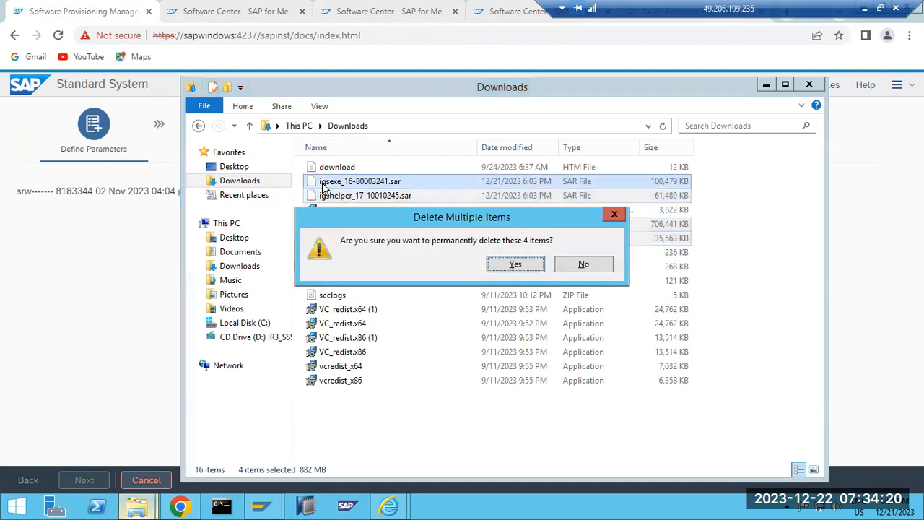
{"action": "left_click", "coordinate": [514, 264]}
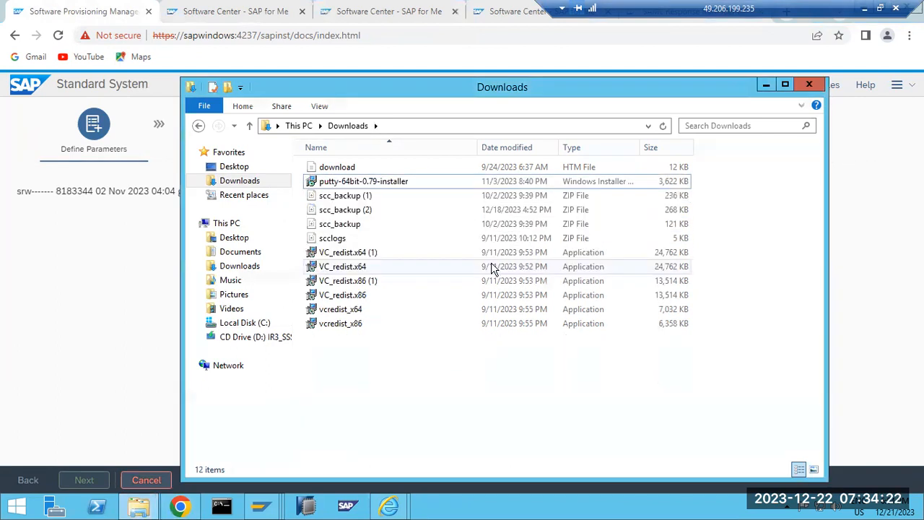
{"action": "left_click", "coordinate": [226, 224]}
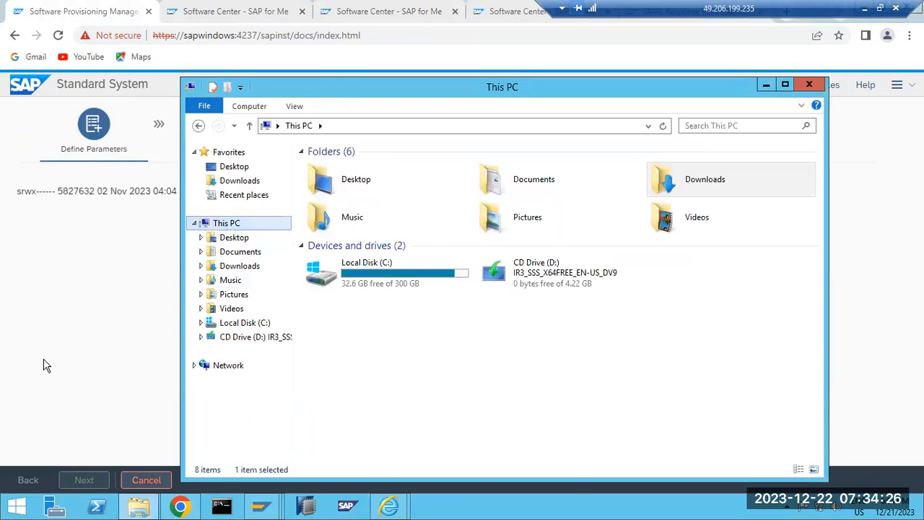
{"action": "left_click", "coordinate": [84, 358]}
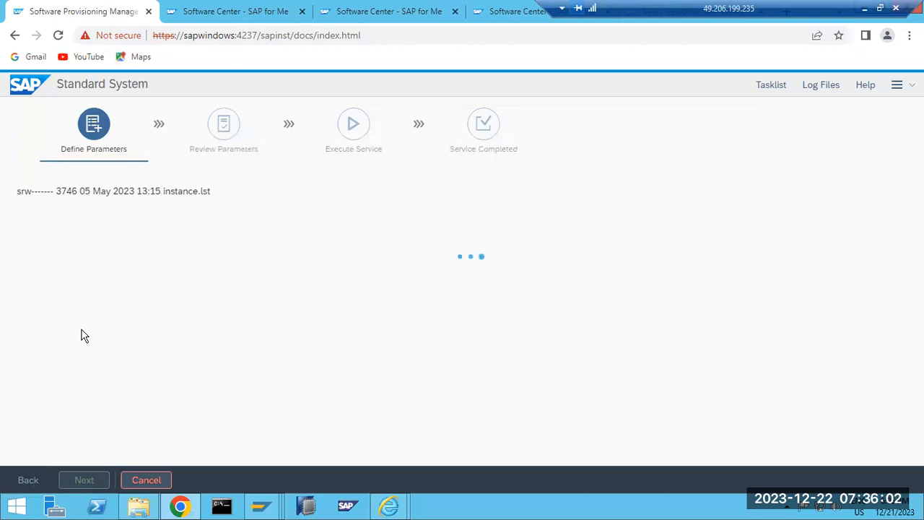
{"action": "left_click", "coordinate": [864, 10]}
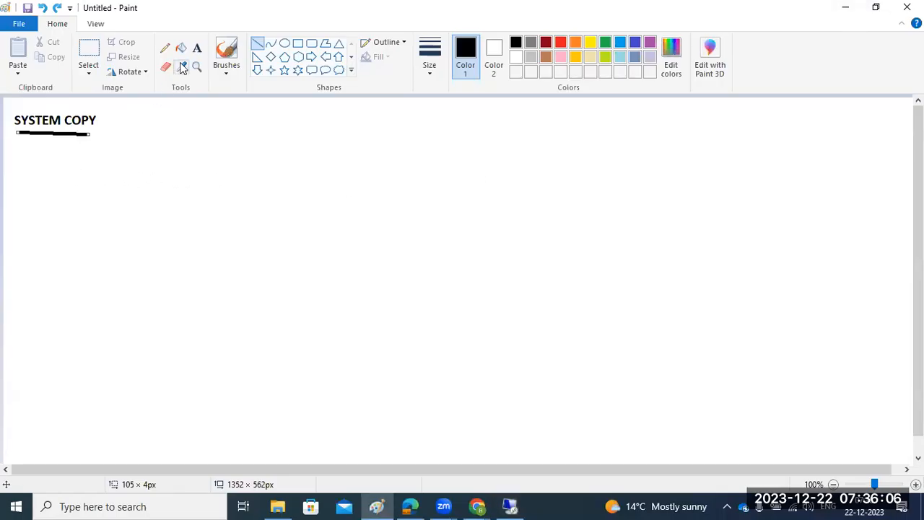
Add a text box beside SYSTEM COPY reading 'SUM DMO- option'.
{"action": "left_click", "coordinate": [196, 47]}
{"action": "left_click_drag", "start_coordinate": [135, 120], "coordinate": [415, 196]}
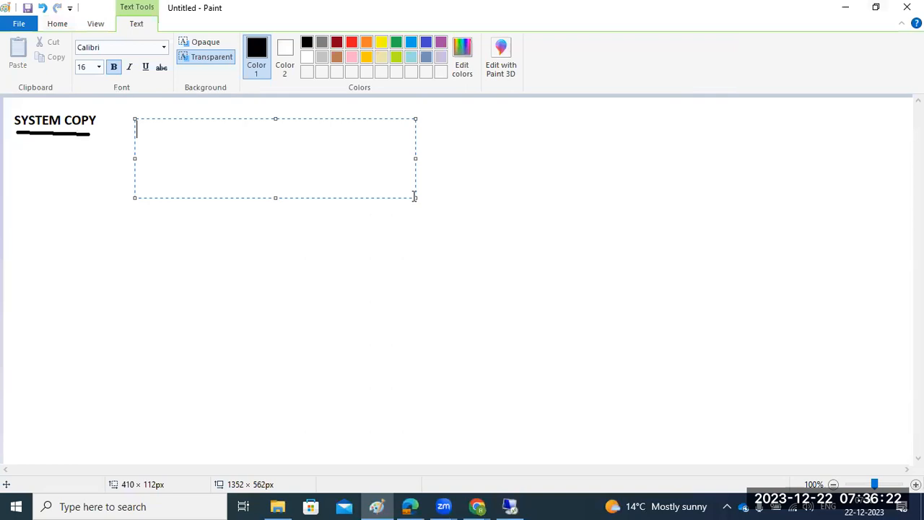
{"action": "type", "text": "SUM DMO- option"}
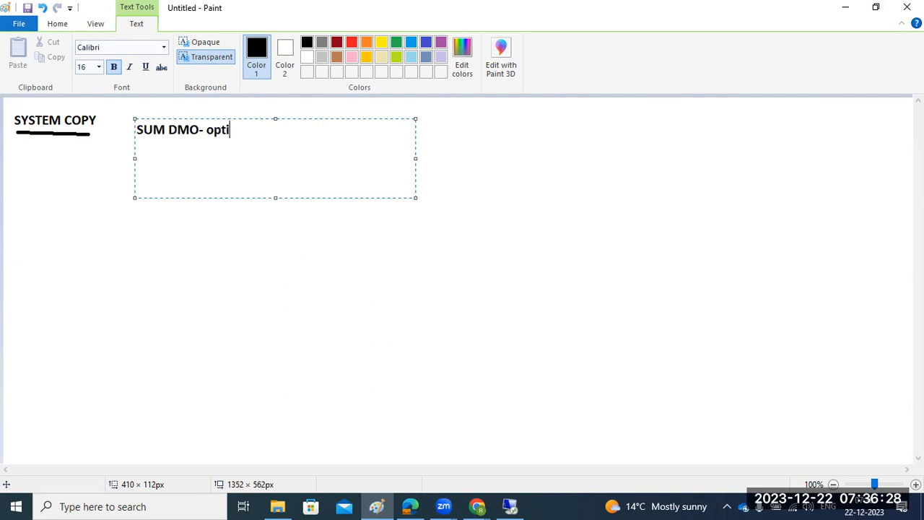
Add the lines at, OS, DB, SAP and ON below it, one per line.
{"action": "key", "text": "Return"}
{"action": "key", "text": "Return"}
{"action": "type", "text": "at"}
{"action": "key", "text": "Return"}
{"action": "type", "text": "OS"}
{"action": "key", "text": "Return"}
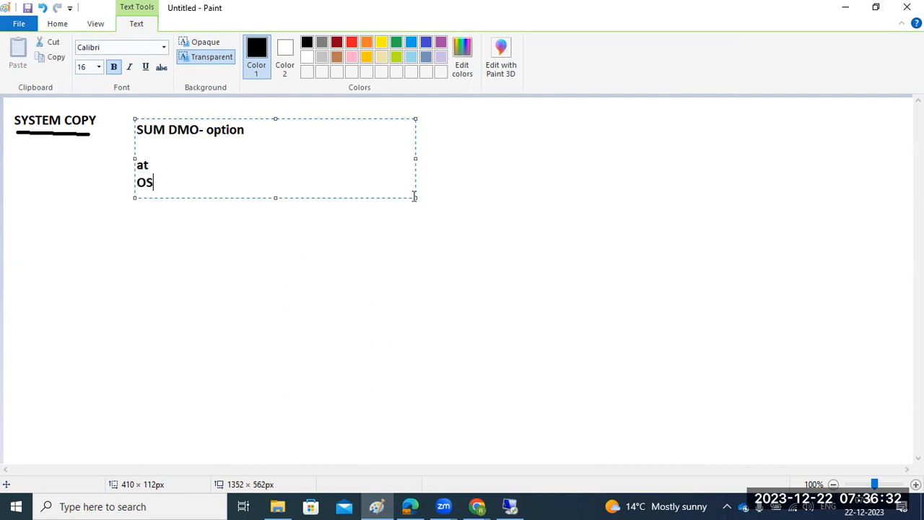
{"action": "type", "text": "DB"}
{"action": "key", "text": "Return"}
{"action": "type", "text": "SAP"}
{"action": "key", "text": "Return"}
{"action": "type", "text": "ON"}
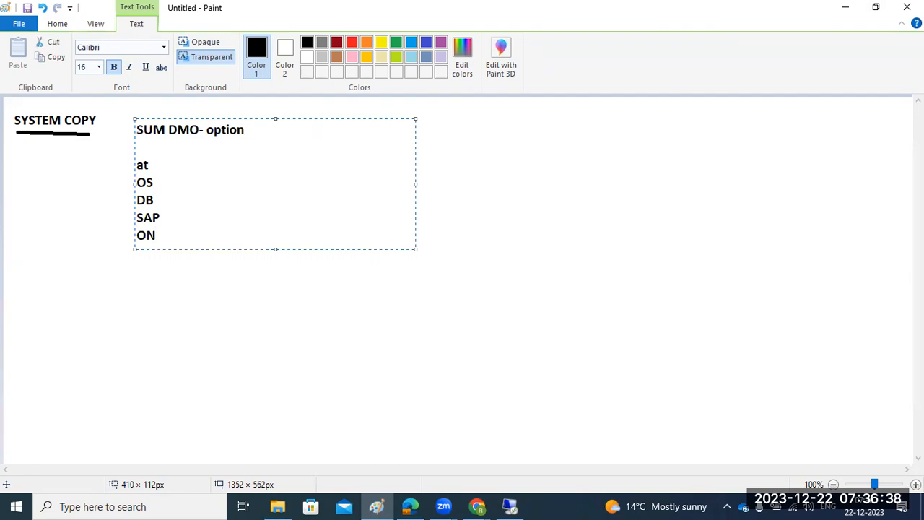
Select the 'SUM DMO- option' line, glance at the remote SAP session, then return to Paint.
{"action": "left_click_drag", "start_coordinate": [247, 129], "coordinate": [133, 136]}
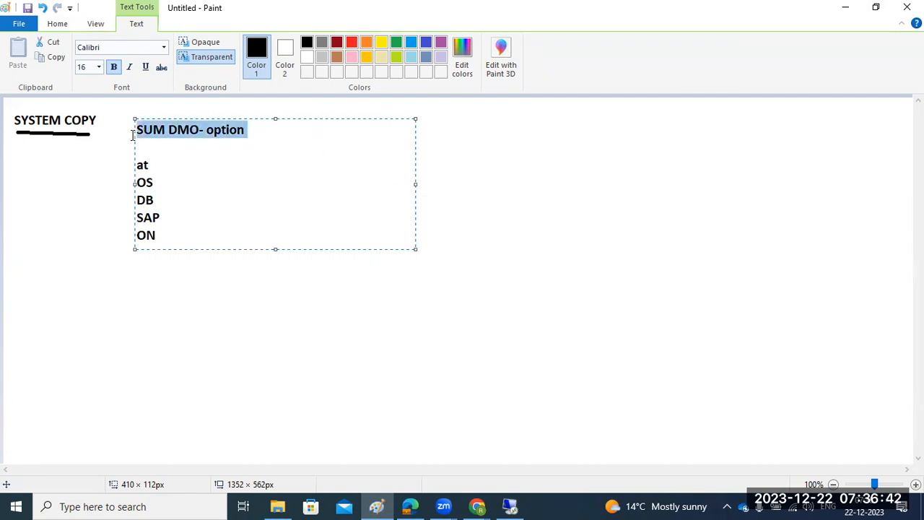
{"action": "mouse_move", "coordinate": [513, 506]}
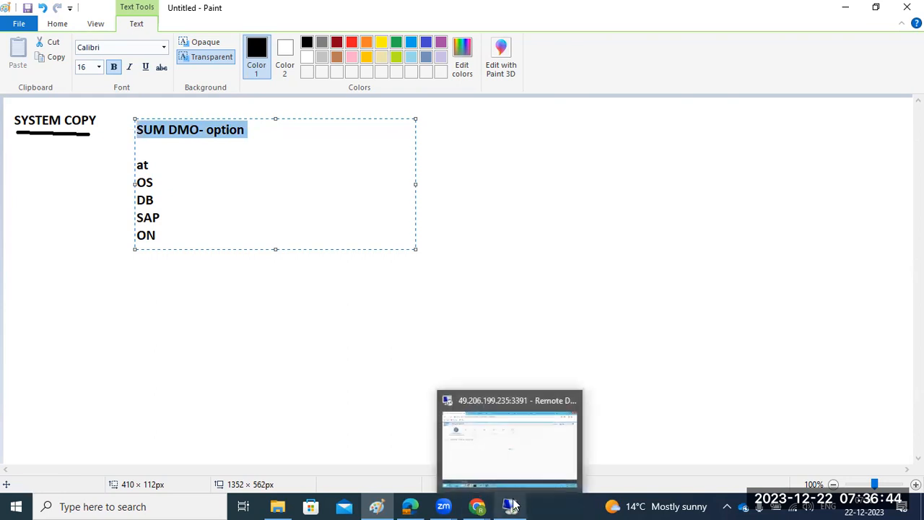
{"action": "left_click", "coordinate": [462, 444]}
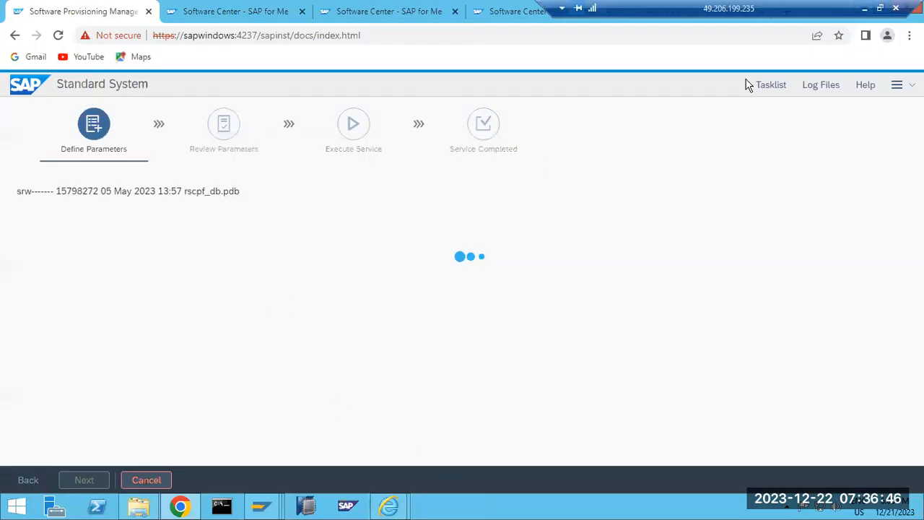
{"action": "left_click", "coordinate": [864, 8]}
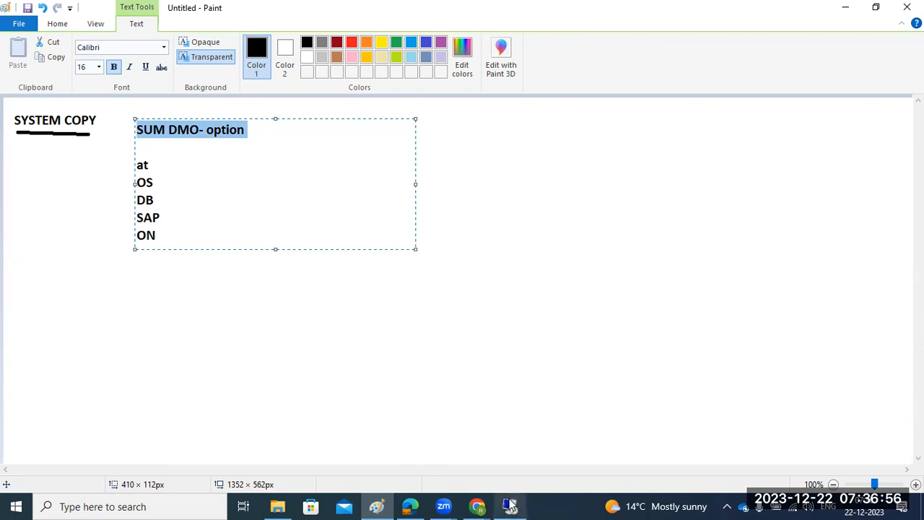
{"action": "mouse_move", "coordinate": [510, 505]}
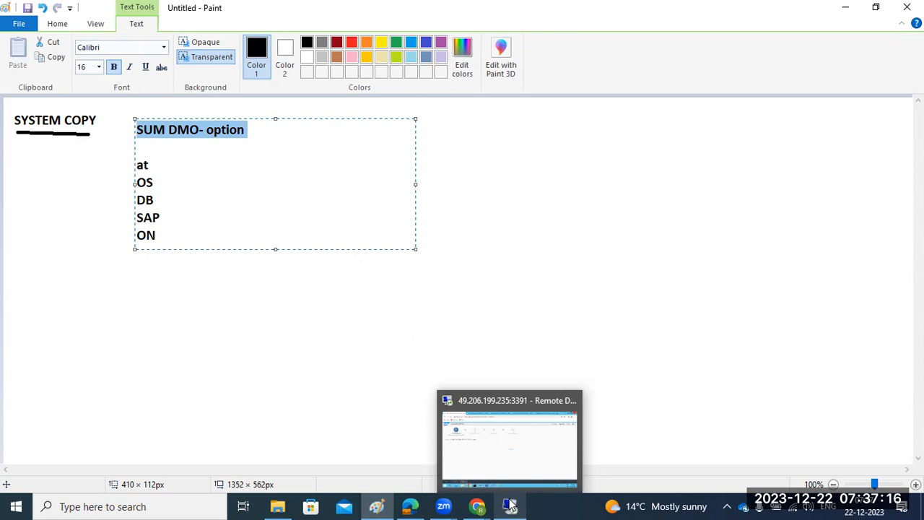
Back in the remote session, check the four detected kernel packages in KERNEL and continue.
{"action": "left_click", "coordinate": [509, 505]}
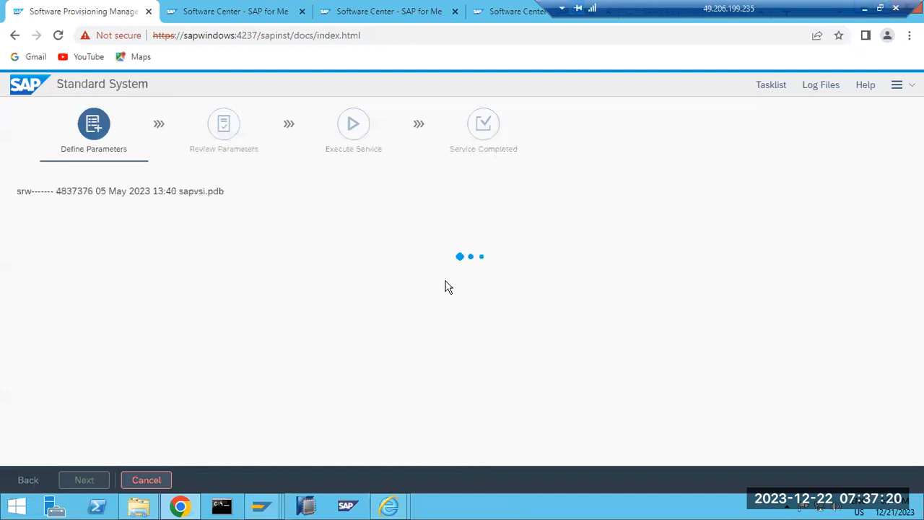
{"action": "left_click", "coordinate": [771, 85]}
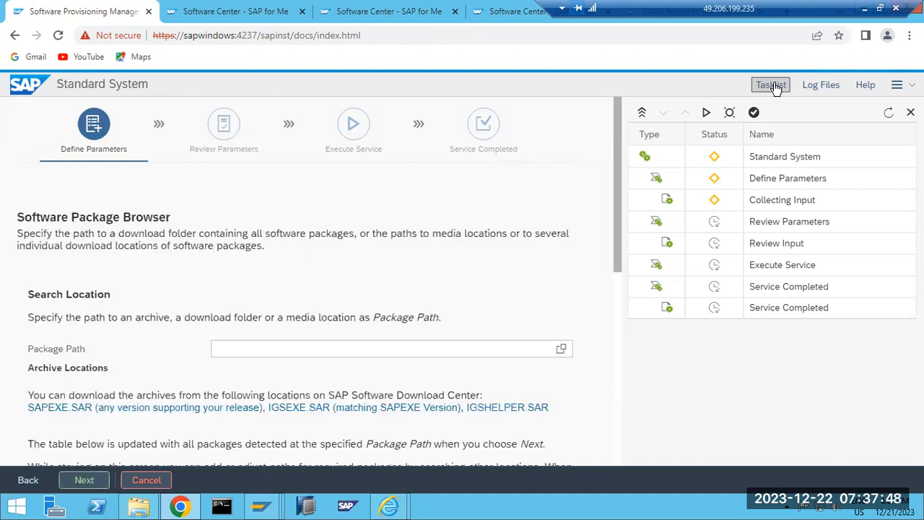
{"action": "scroll", "coordinate": [302, 368], "scroll_direction": "down", "scroll_amount": 10}
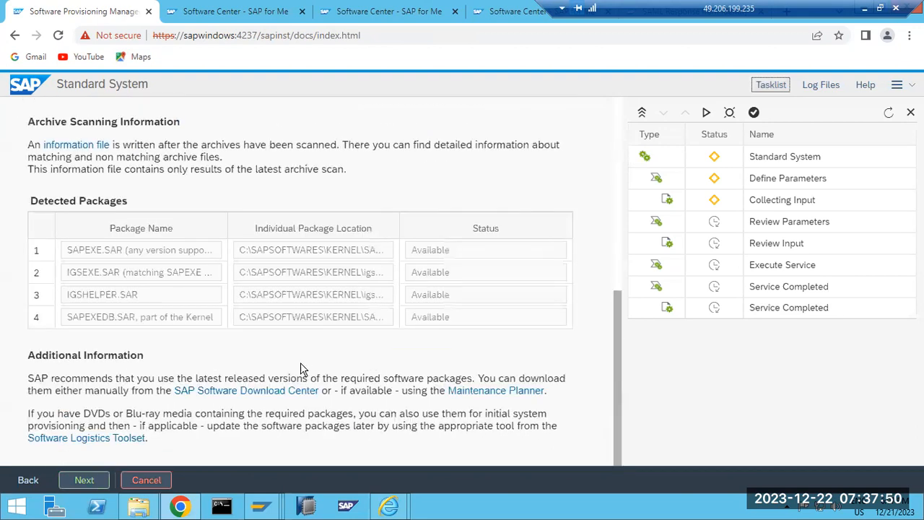
{"action": "left_click", "coordinate": [83, 479]}
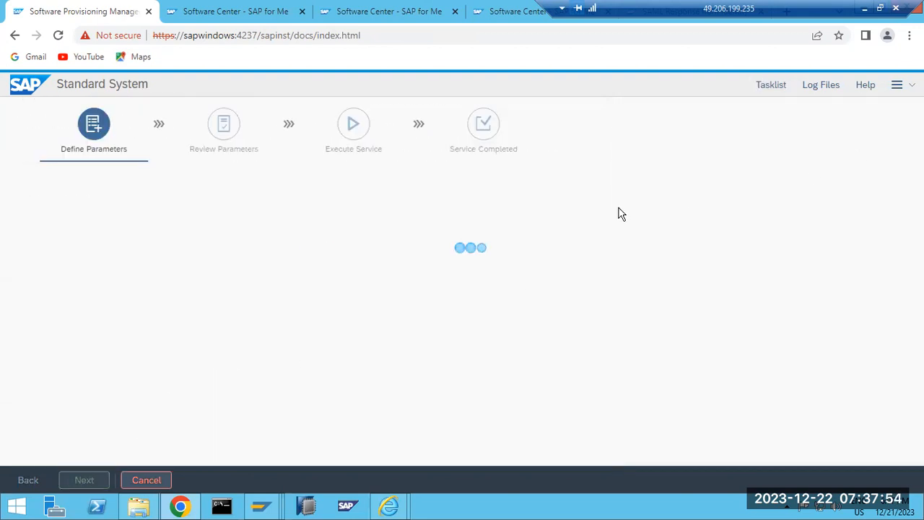
Skip upgrading the existing SAP Host Agent and advance to the Media Browser.
{"action": "left_click", "coordinate": [770, 85]}
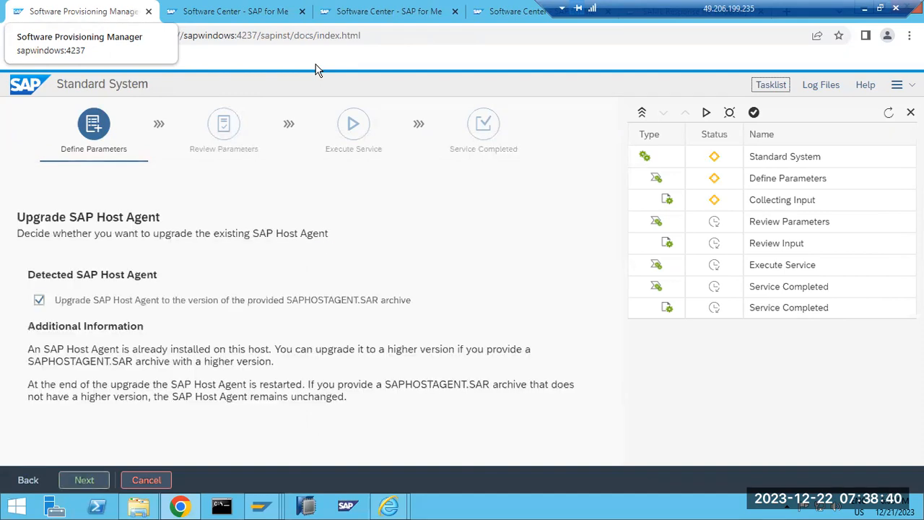
{"action": "left_click", "coordinate": [39, 300]}
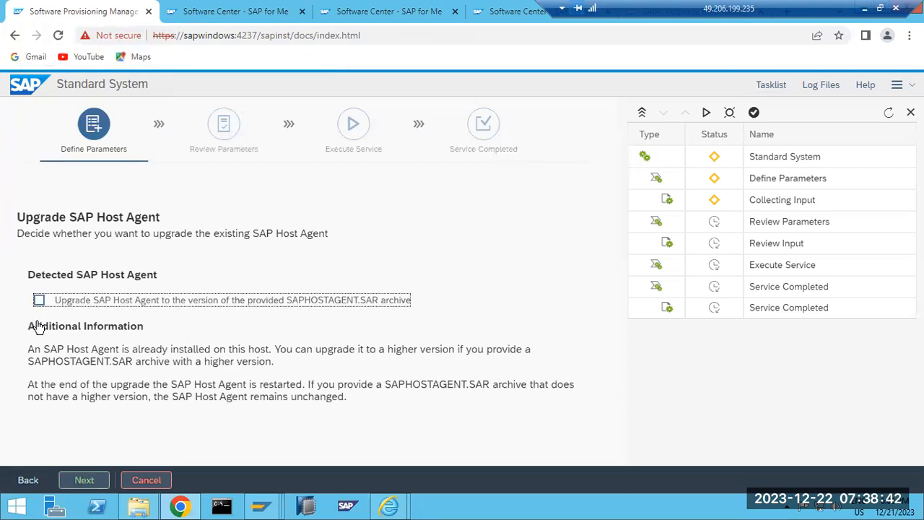
{"action": "left_click", "coordinate": [84, 479]}
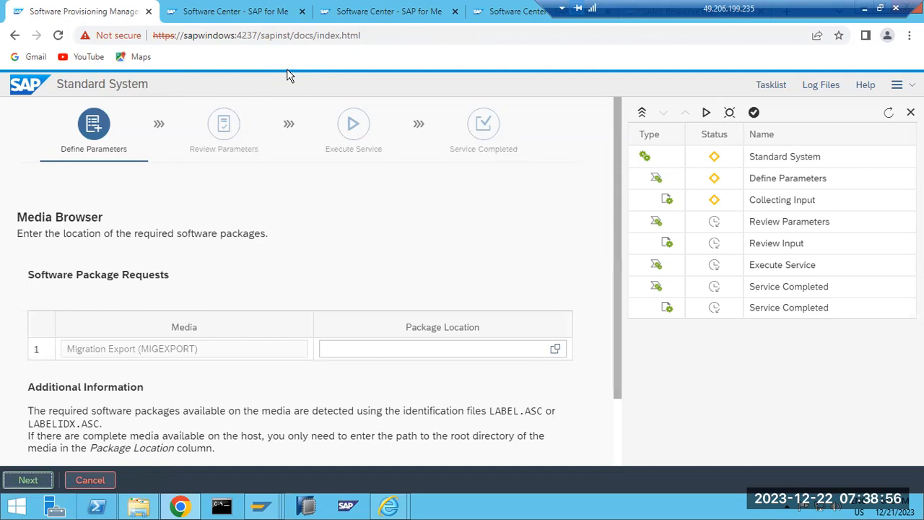
Browse to C:\export as the Migration Export package location and continue.
{"action": "left_click", "coordinate": [95, 353]}
{"action": "left_click_drag", "start_coordinate": [148, 349], "coordinate": [165, 349]}
{"action": "left_click", "coordinate": [555, 349]}
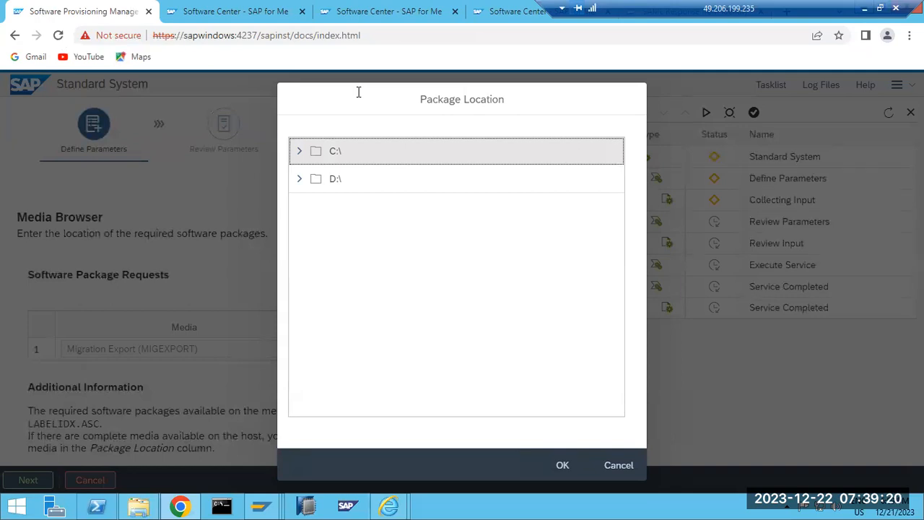
{"action": "left_click", "coordinate": [300, 153]}
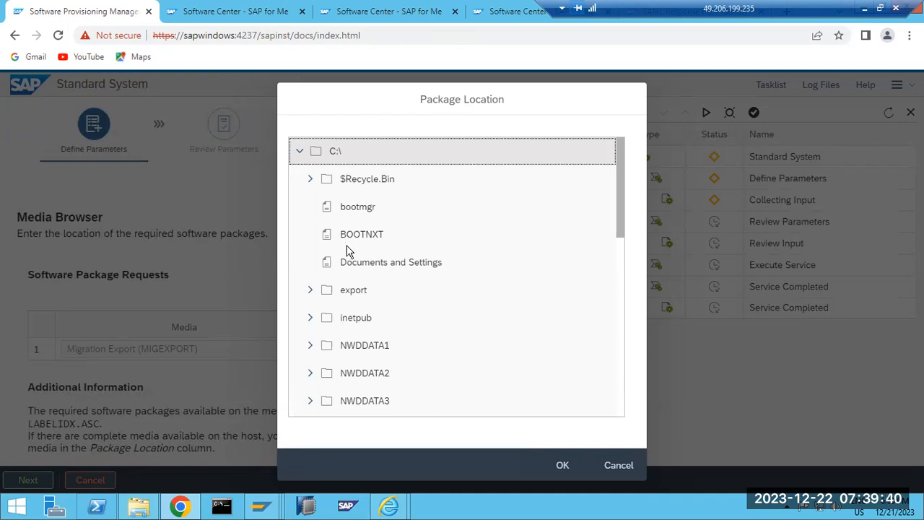
{"action": "left_click", "coordinate": [310, 291]}
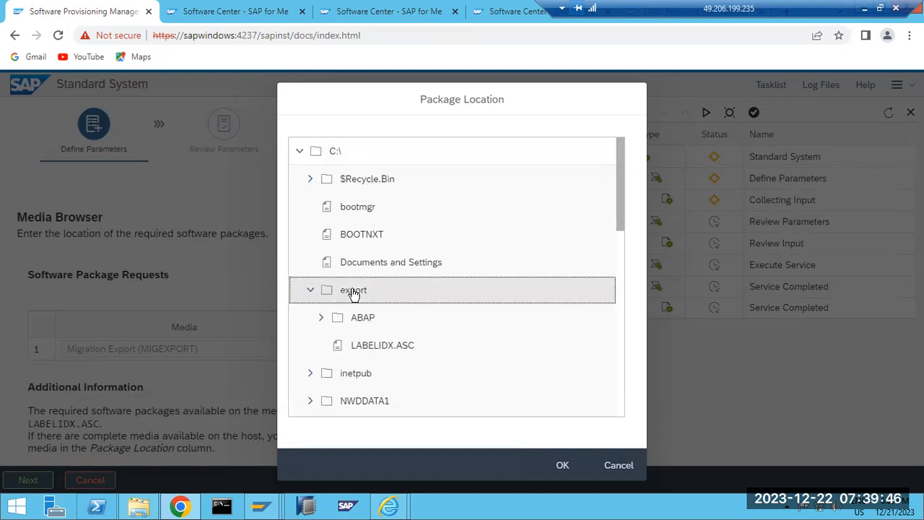
{"action": "left_click", "coordinate": [561, 465]}
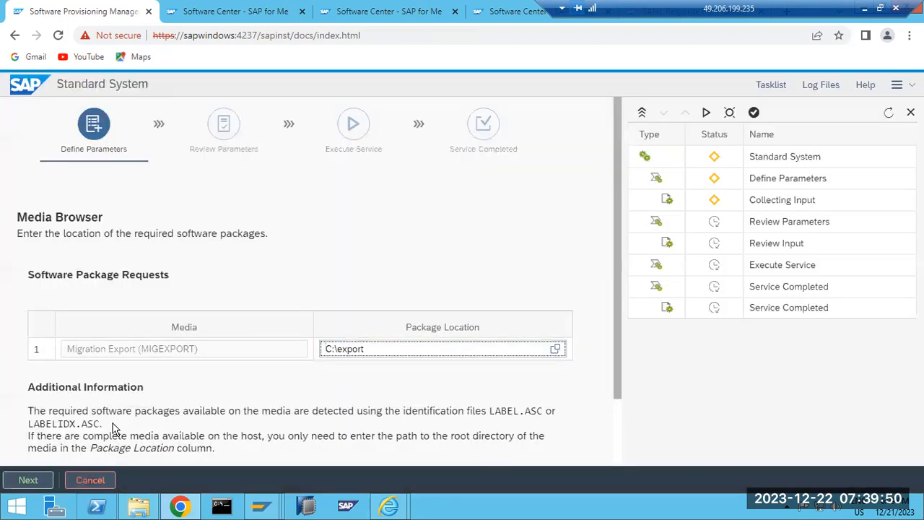
{"action": "left_click", "coordinate": [28, 478]}
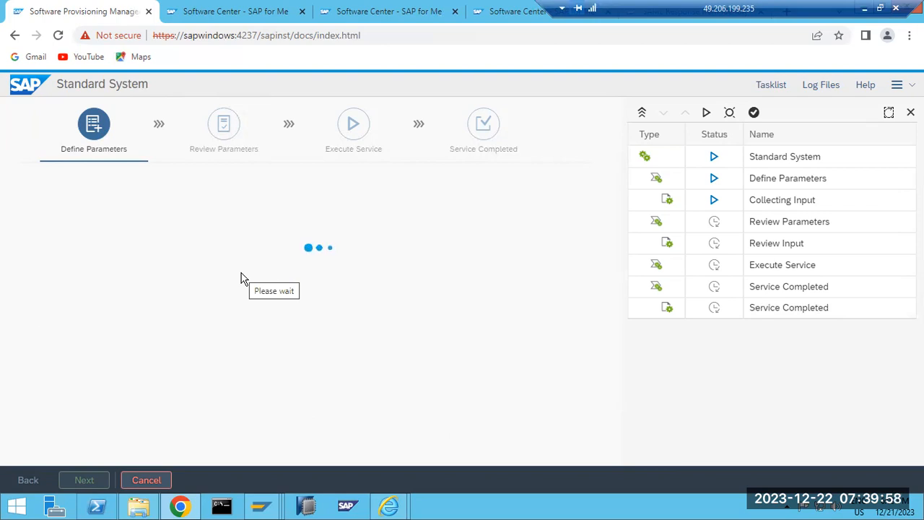
Check sapinst.log, then choose 4 data files for small systems and continue.
{"action": "left_click", "coordinate": [823, 85]}
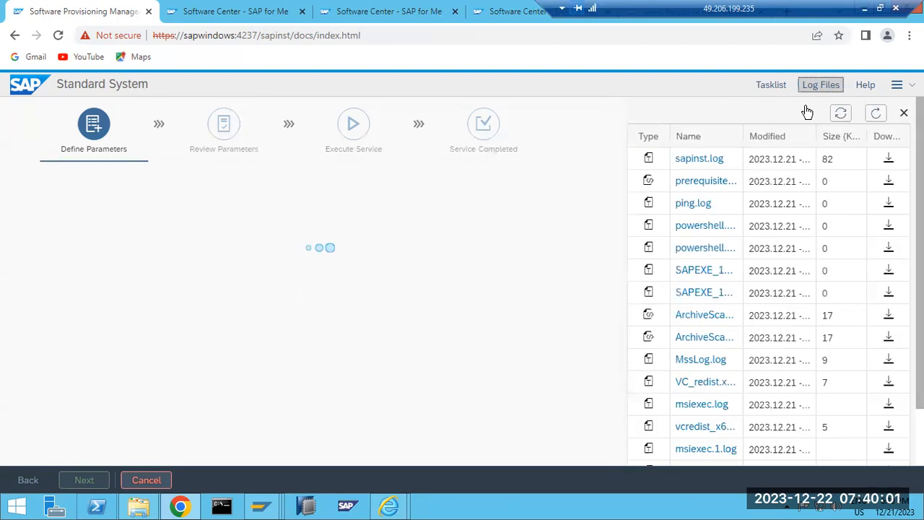
{"action": "left_click", "coordinate": [698, 159]}
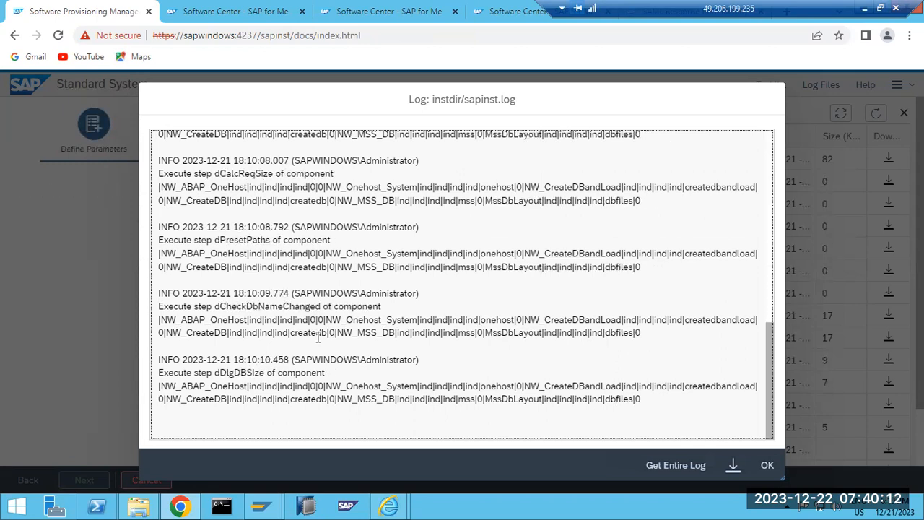
{"action": "left_click", "coordinate": [766, 465]}
{"action": "left_click", "coordinate": [61, 443]}
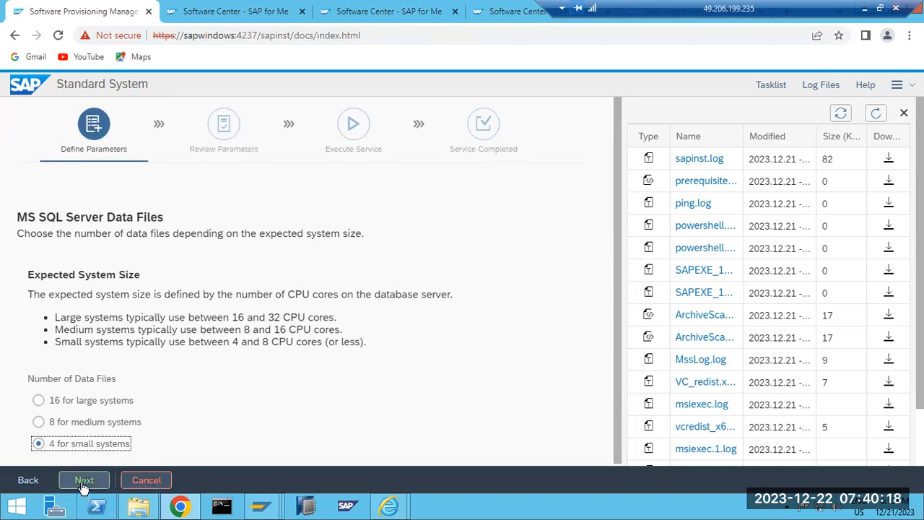
{"action": "left_click", "coordinate": [83, 480]}
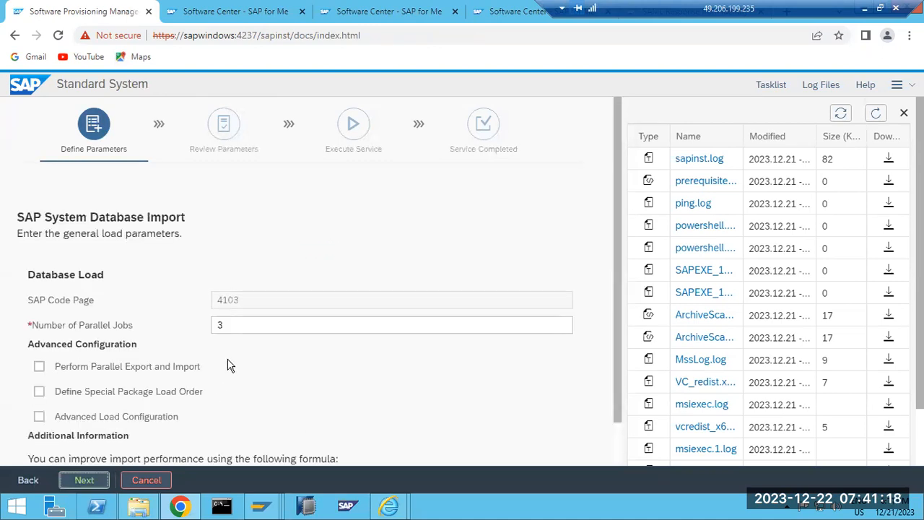
Check the 3 parallel jobs against the CPU-core help formula and continue.
{"action": "left_click_drag", "start_coordinate": [246, 331], "coordinate": [211, 330]}
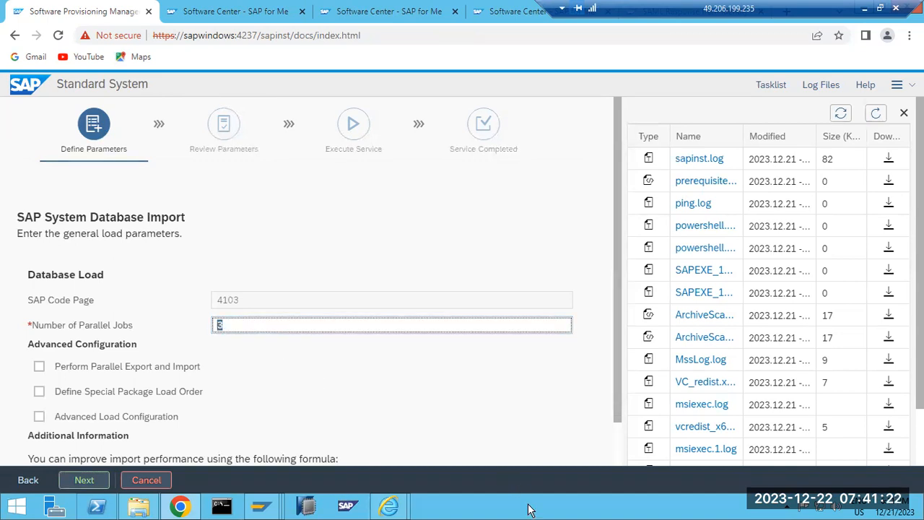
{"action": "scroll", "coordinate": [336, 359], "scroll_direction": "down", "scroll_amount": 1}
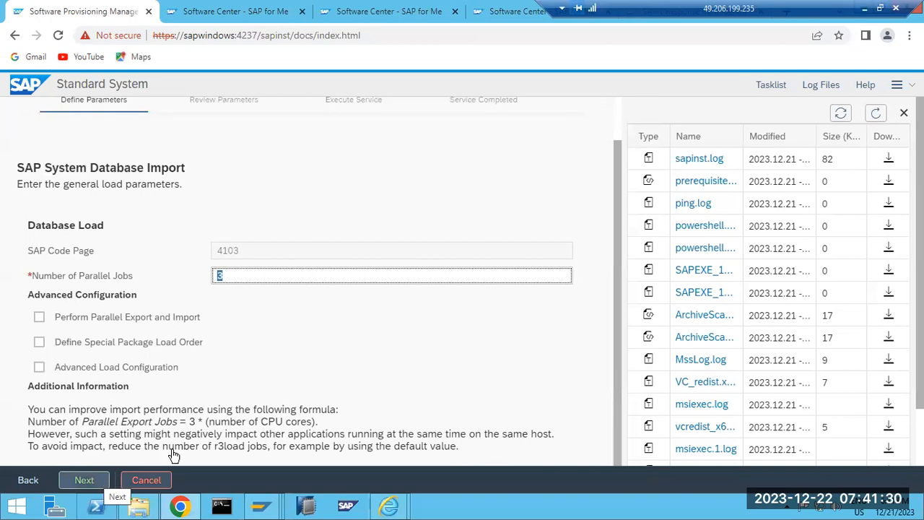
{"action": "left_click_drag", "start_coordinate": [229, 421], "coordinate": [297, 421]}
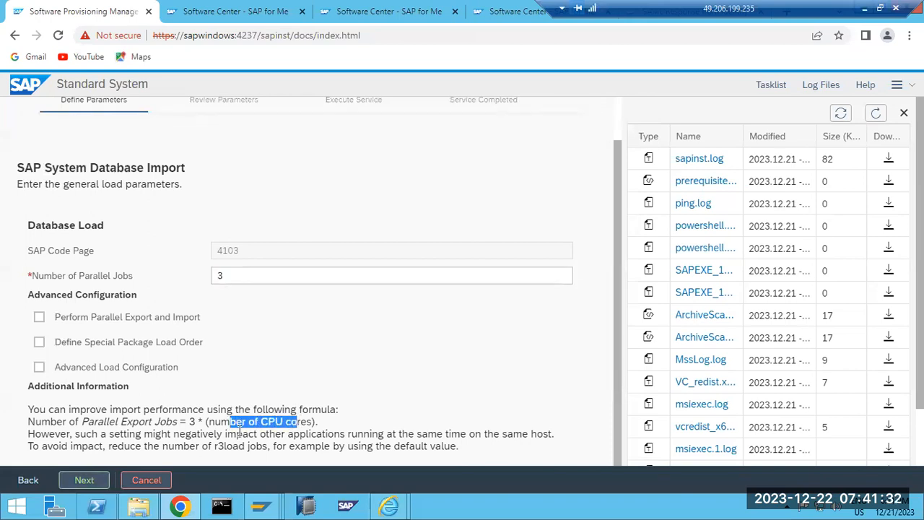
{"action": "left_click", "coordinate": [243, 280]}
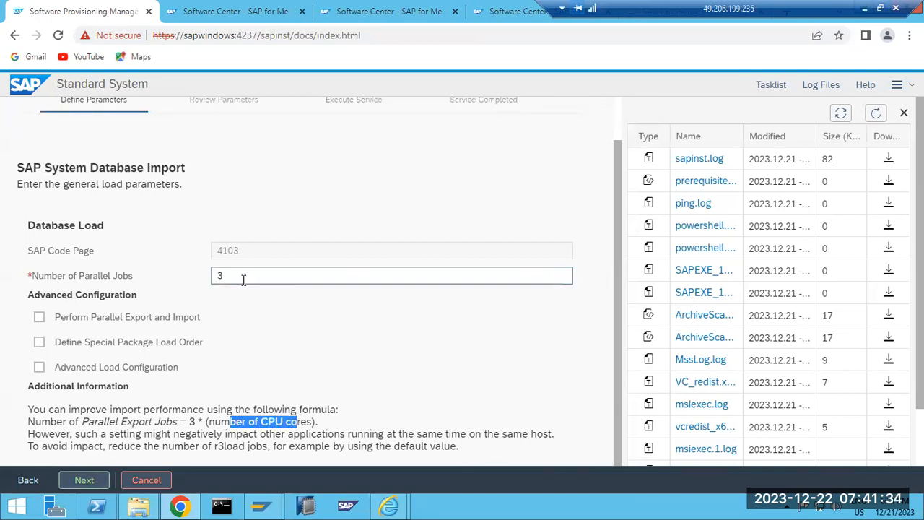
{"action": "double_click", "coordinate": [229, 278]}
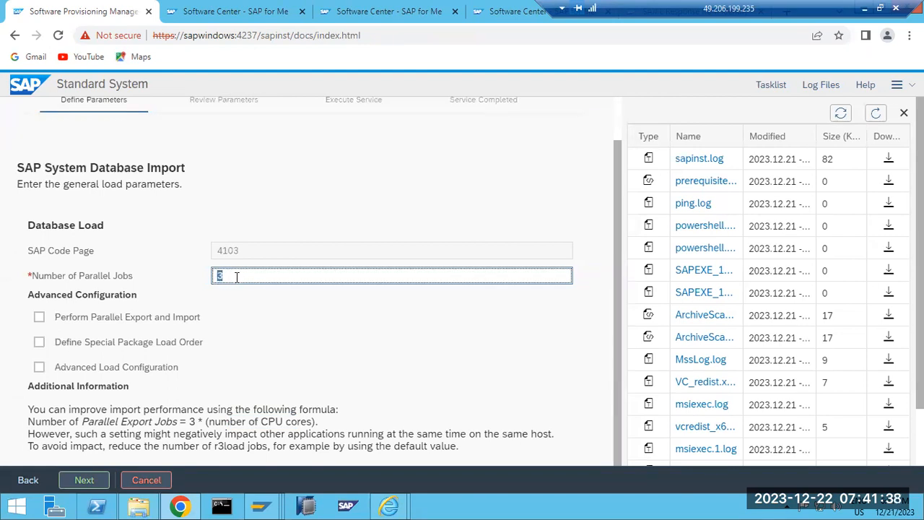
{"action": "left_click", "coordinate": [76, 484]}
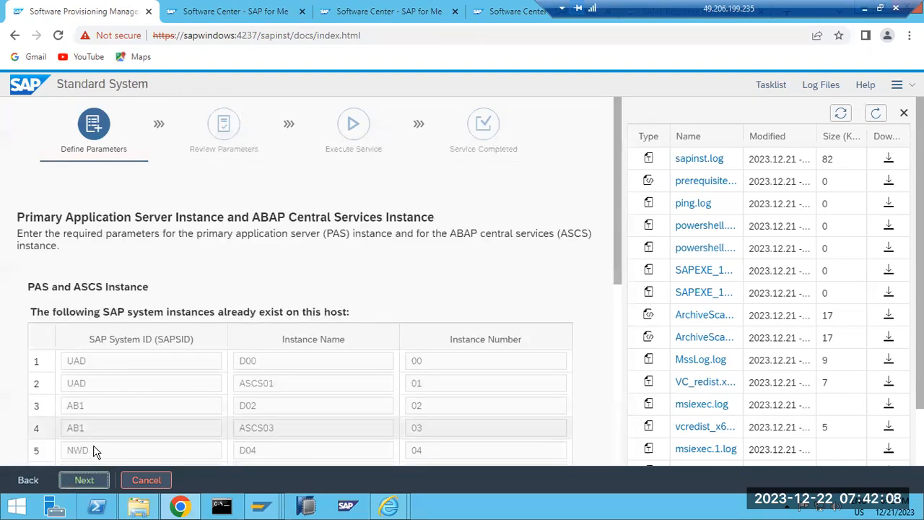
Accept the PAS and ASCS instance parameters unchanged.
{"action": "left_click", "coordinate": [82, 481]}
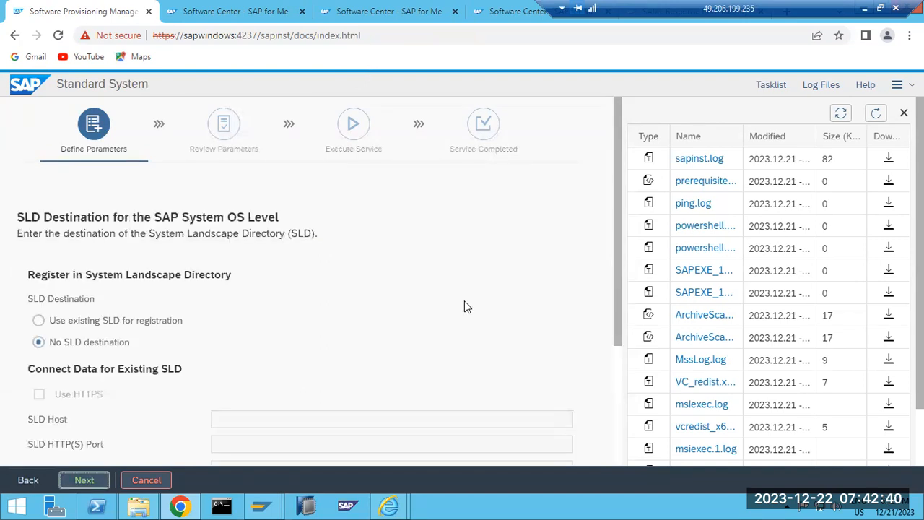
Continue with No SLD destination and bring up File Explorer on This PC.
{"action": "left_click", "coordinate": [83, 479]}
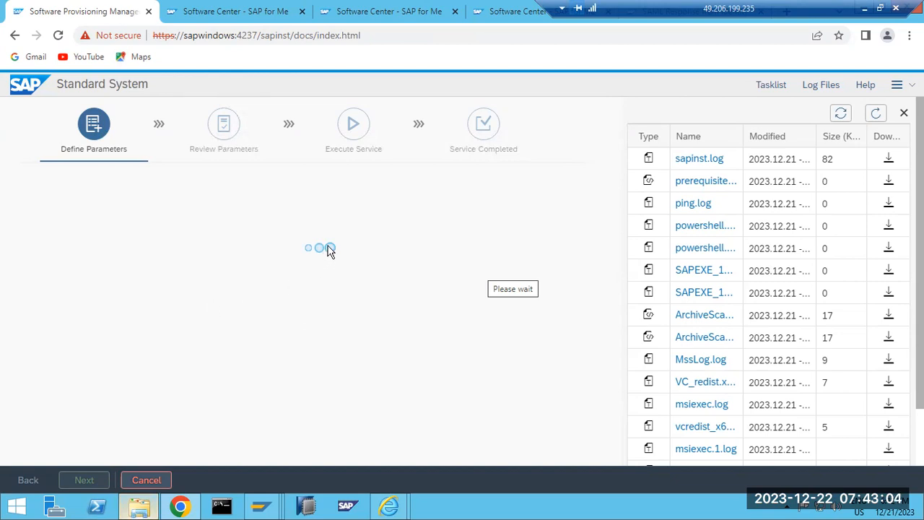
{"action": "left_click", "coordinate": [139, 510]}
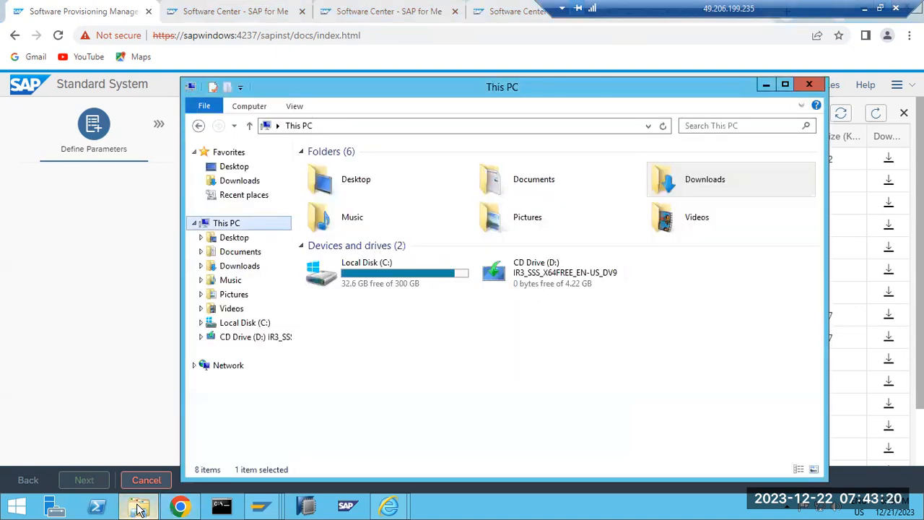
Inspect the C:\export folder in File Explorer, then minimize it.
{"action": "double_click", "coordinate": [418, 283]}
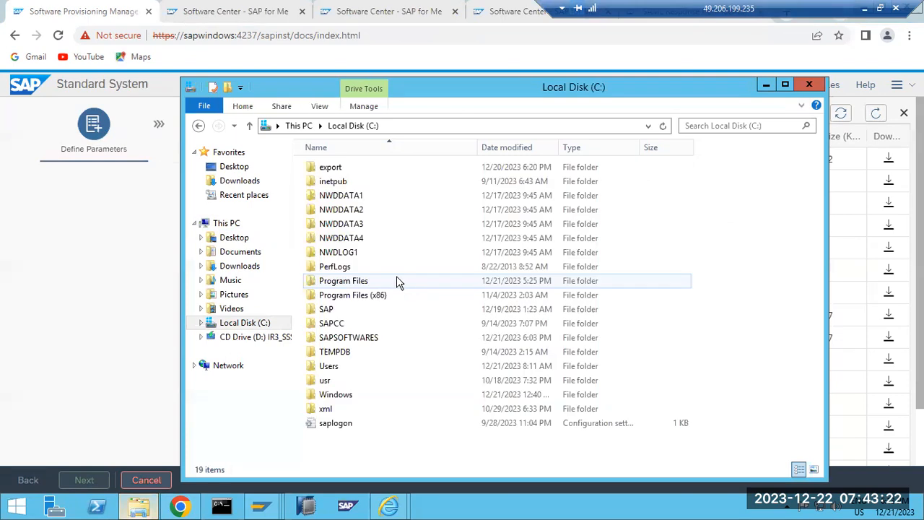
{"action": "double_click", "coordinate": [333, 169]}
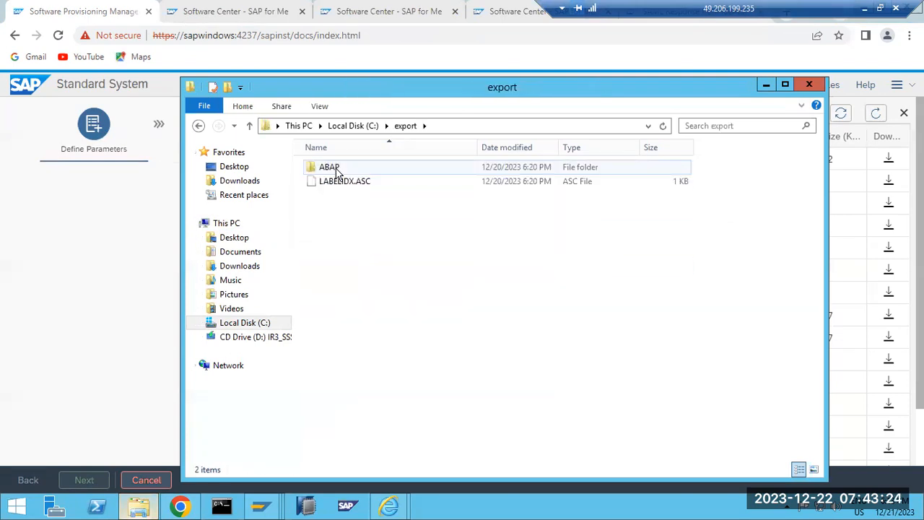
{"action": "left_click", "coordinate": [765, 84]}
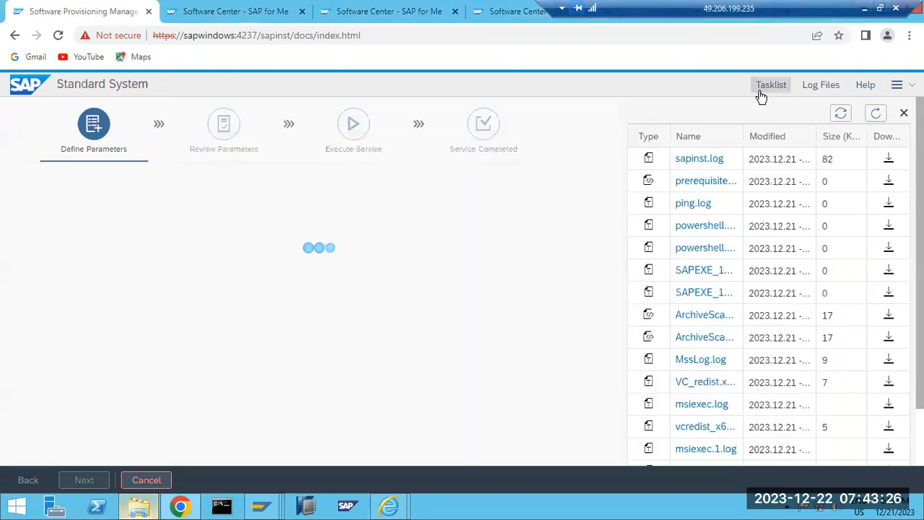
Refresh the wizard's log file list and review the latest sapinst.log.
{"action": "left_click", "coordinate": [819, 90]}
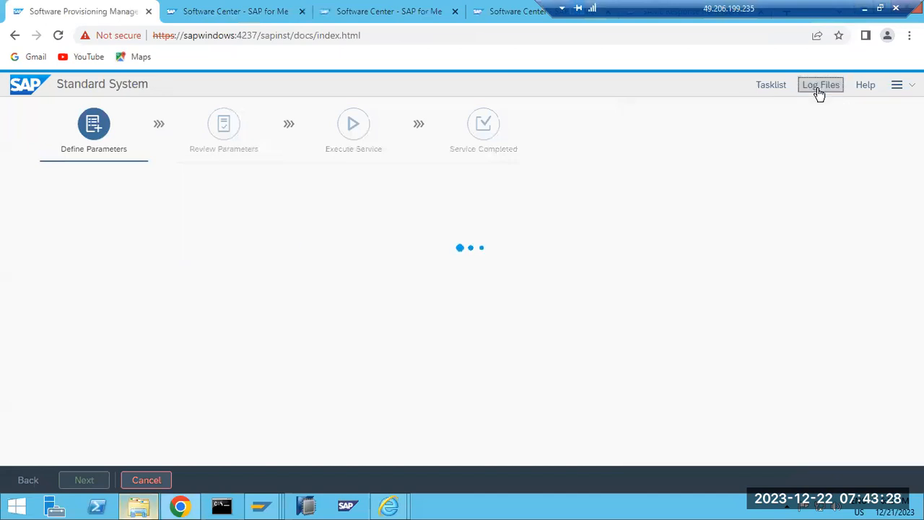
{"action": "left_click", "coordinate": [814, 88]}
{"action": "left_click", "coordinate": [700, 160]}
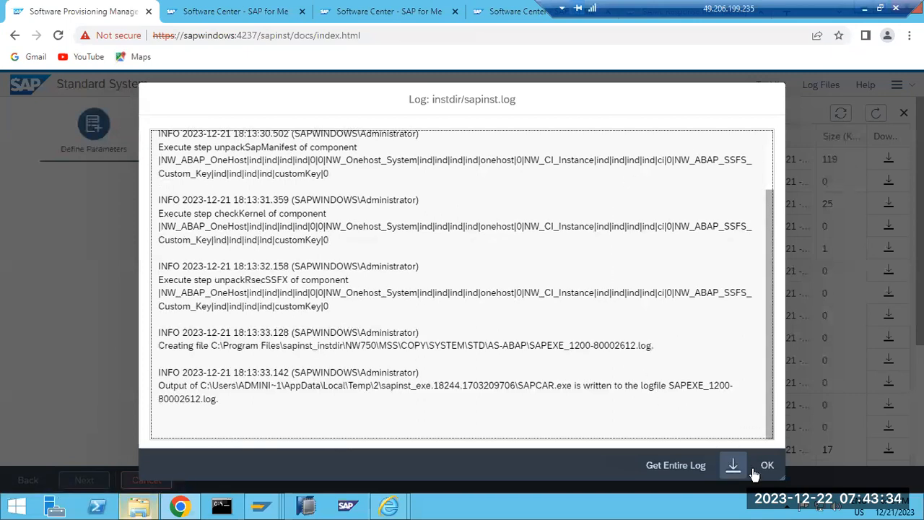
{"action": "left_click", "coordinate": [766, 466]}
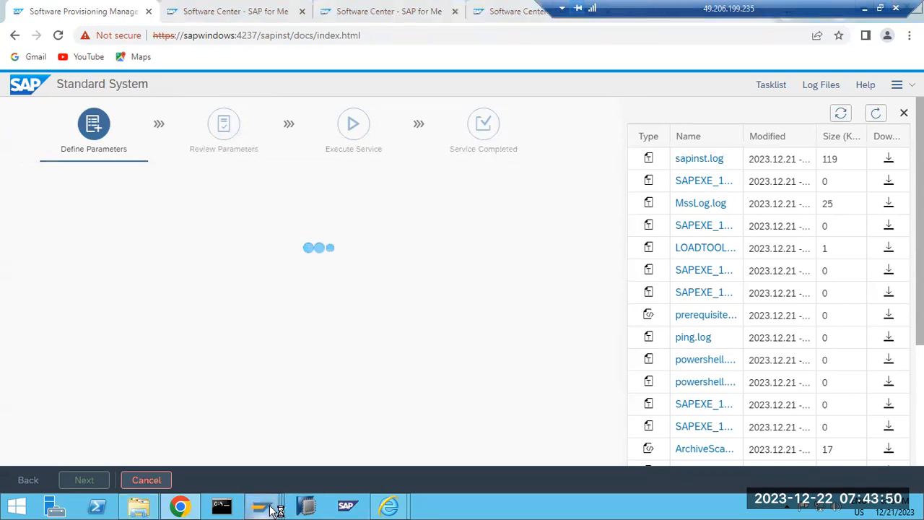
Open the SAPNWD connection from SAP Logon.
{"action": "mouse_move", "coordinate": [273, 508]}
{"action": "left_click", "coordinate": [122, 437]}
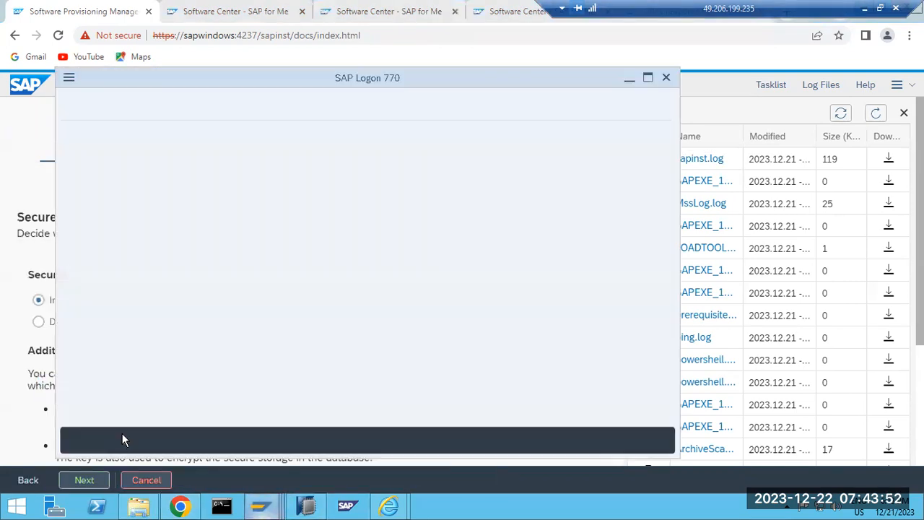
{"action": "double_click", "coordinate": [295, 218]}
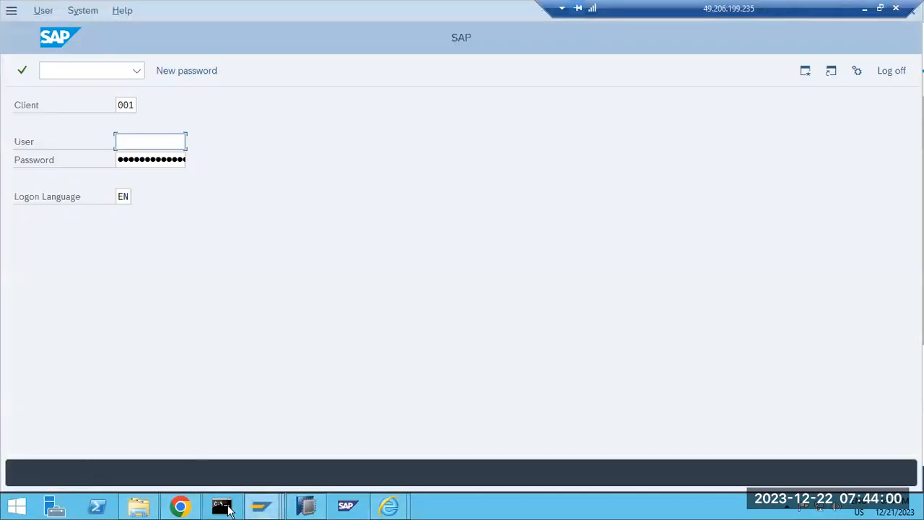
Back in the wizard, keep Individual Key for secure storage and confirm the key warning.
{"action": "left_click", "coordinate": [173, 476]}
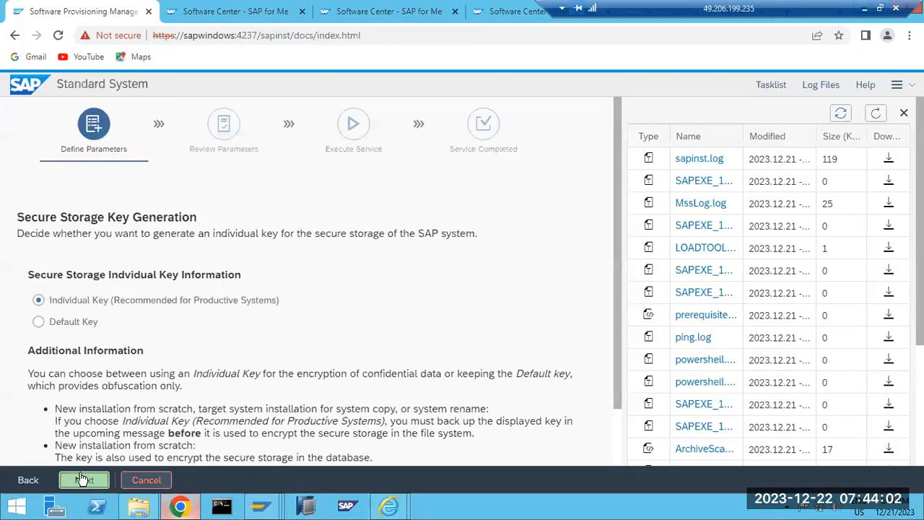
{"action": "left_click", "coordinate": [84, 479]}
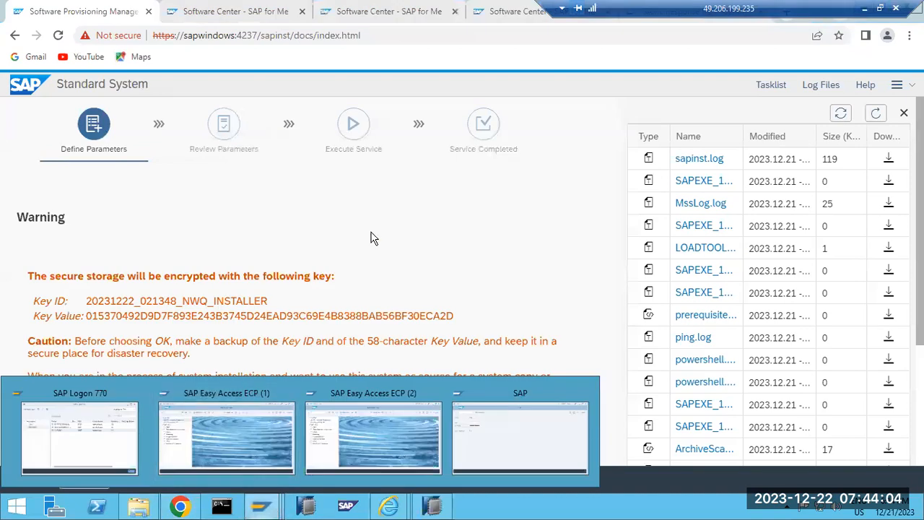
{"action": "left_click", "coordinate": [85, 482]}
Log on to SAP client 001 with the user name and password.
{"action": "mouse_move", "coordinate": [260, 505]}
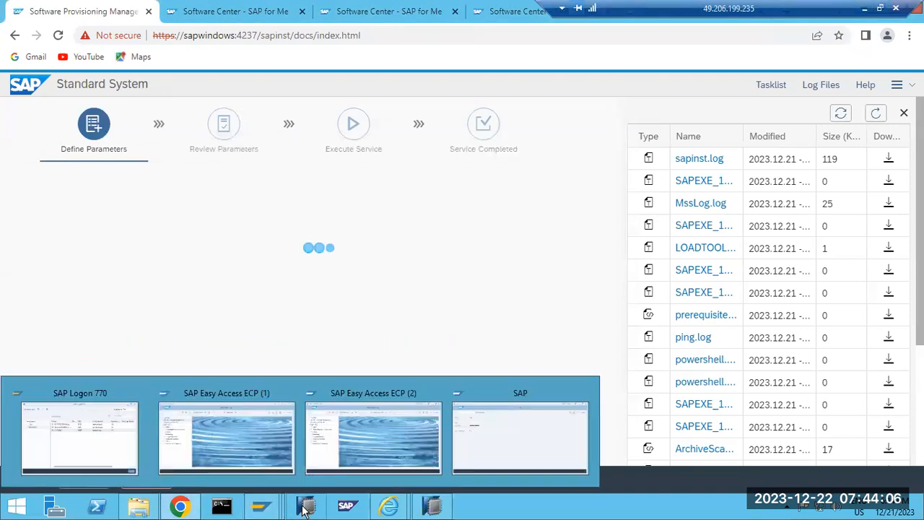
{"action": "left_click", "coordinate": [509, 447]}
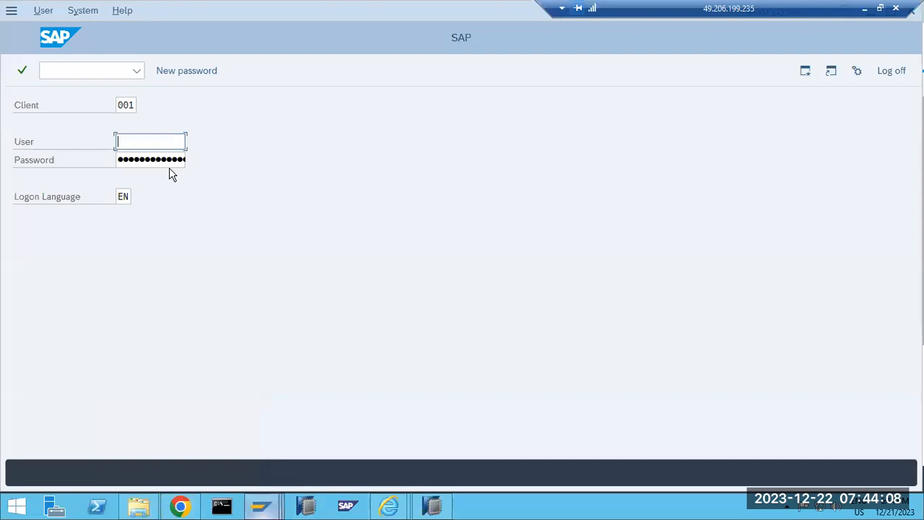
{"action": "type", "text": "basis"}
{"action": "key", "text": "Tab"}
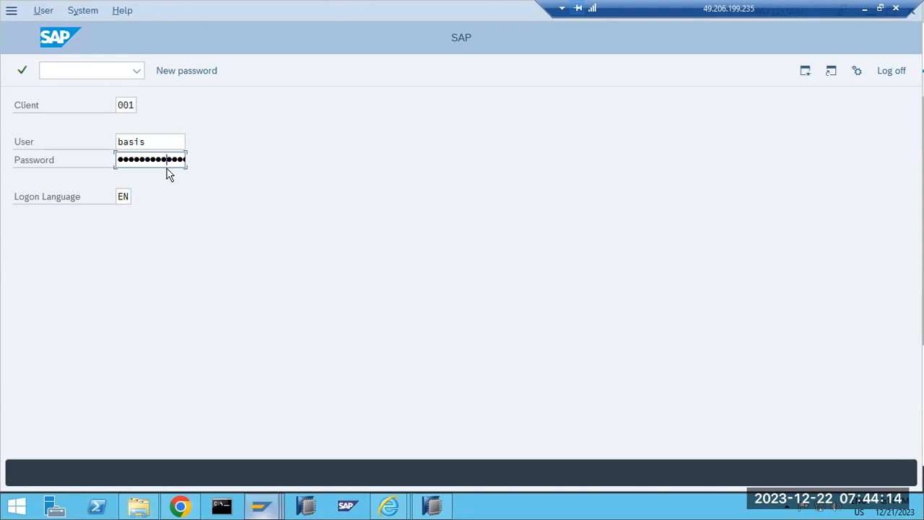
{"action": "key", "text": "Return"}
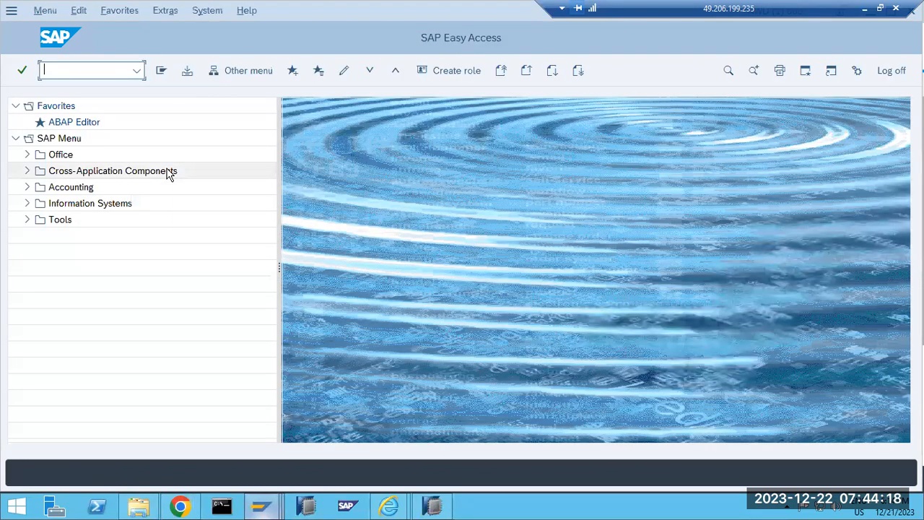
Check the logon groups in SMLG, go back to Easy Access, and return to the wizard.
{"action": "type", "text": "smlg"}
{"action": "key", "text": "Return"}
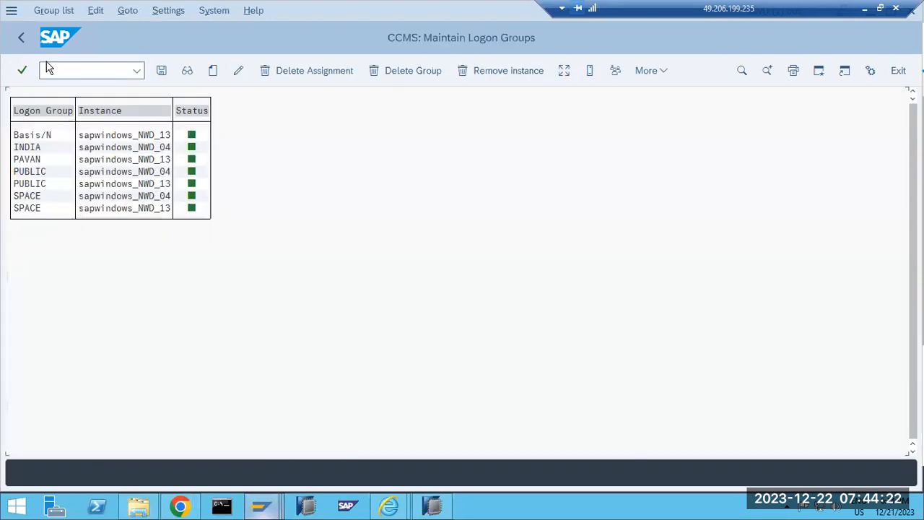
{"action": "left_click", "coordinate": [21, 40]}
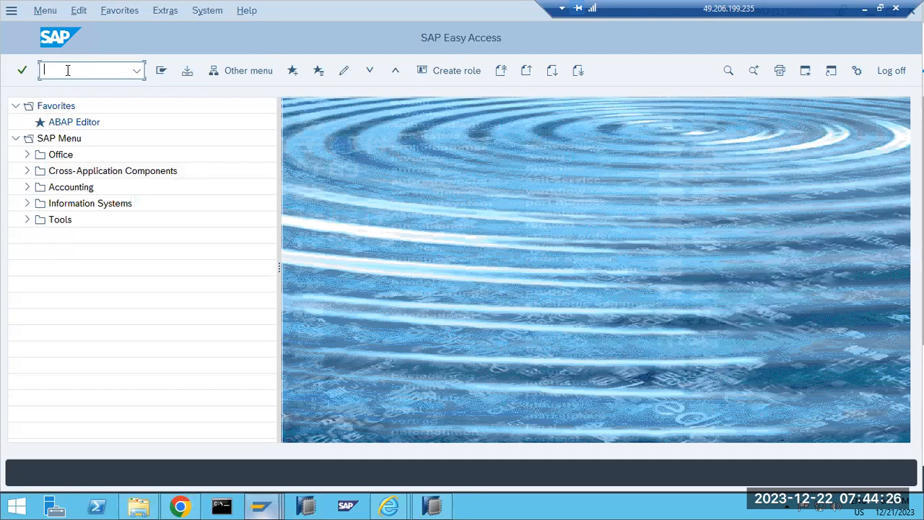
{"action": "mouse_move", "coordinate": [256, 509]}
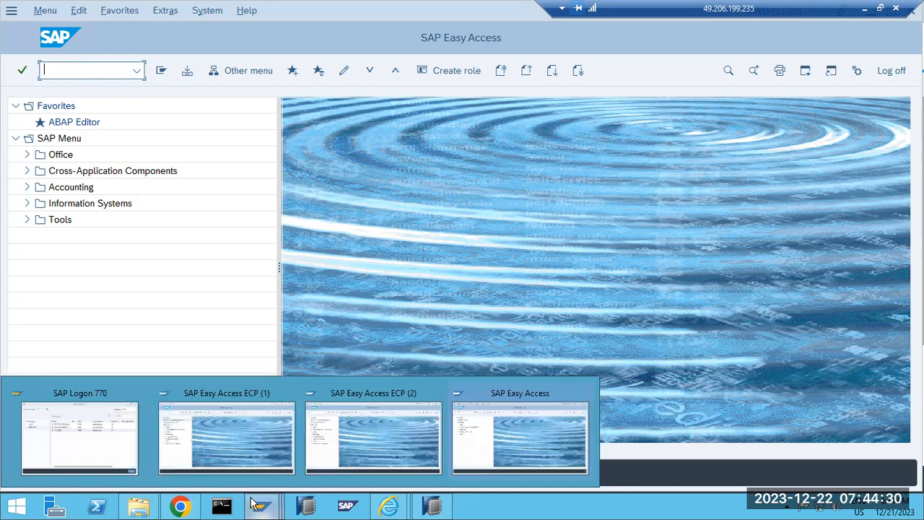
{"action": "left_click", "coordinate": [181, 506]}
Enter the client 000 DDIC password and continue the wizard.
{"action": "left_click", "coordinate": [223, 318]}
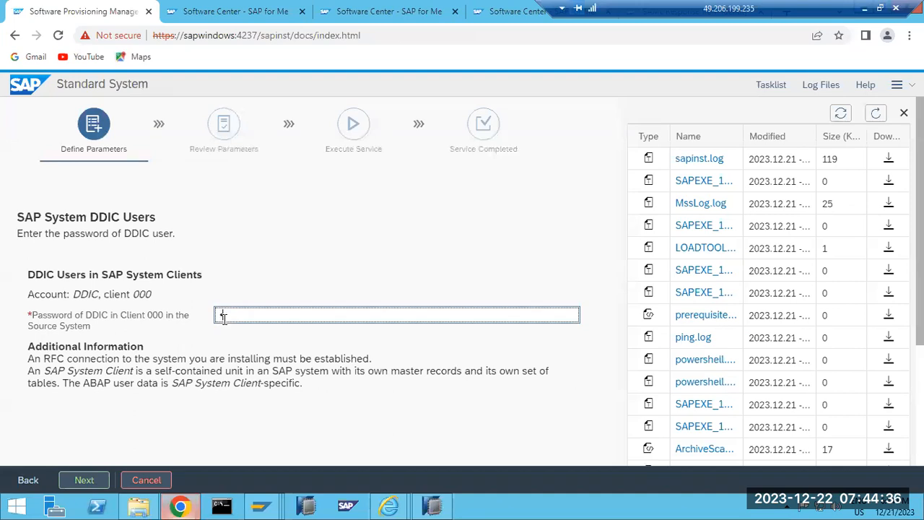
{"action": "type", "text": "•••••••••"}
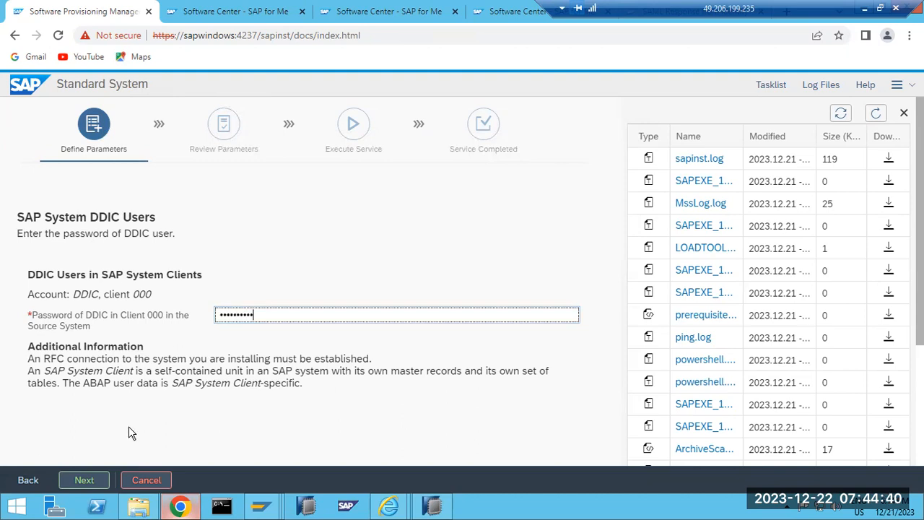
{"action": "left_click", "coordinate": [85, 480]}
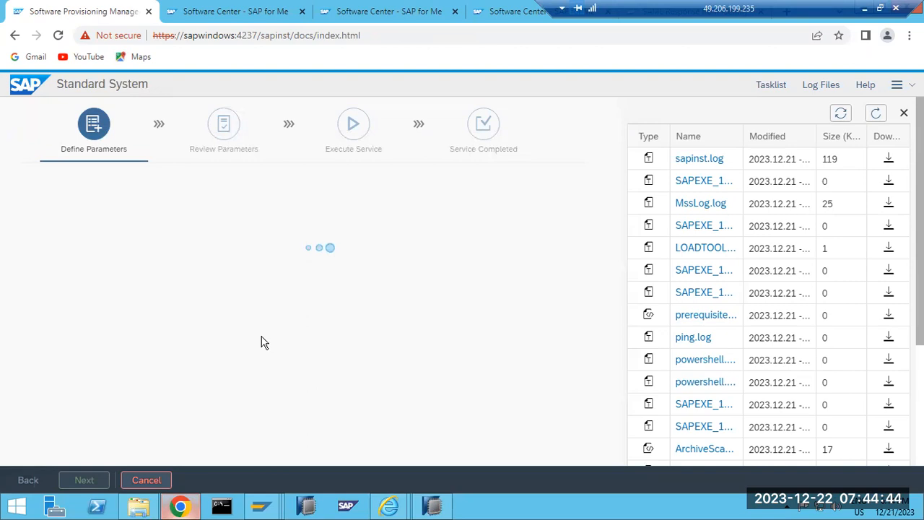
Bring SAP Easy Access forward briefly, then return to the provisioning wizard.
{"action": "mouse_move", "coordinate": [262, 505]}
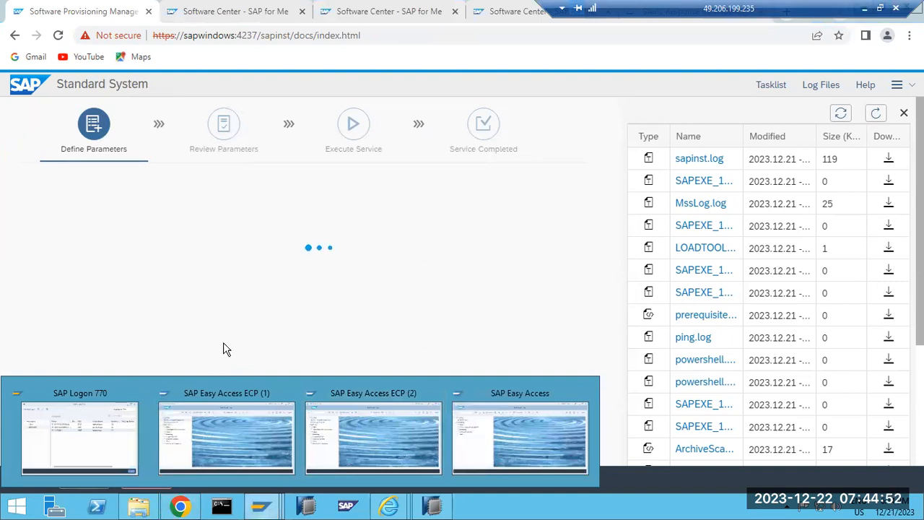
{"action": "left_click", "coordinate": [494, 414]}
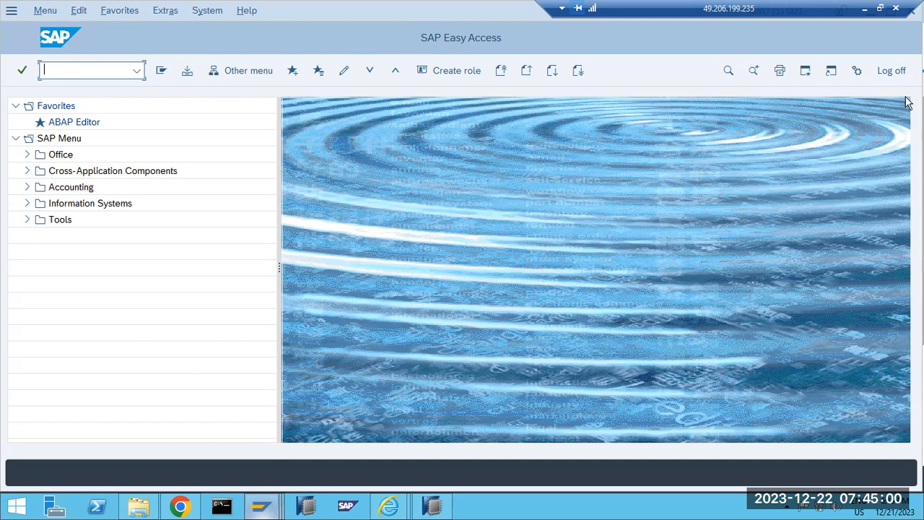
{"action": "left_click", "coordinate": [187, 509]}
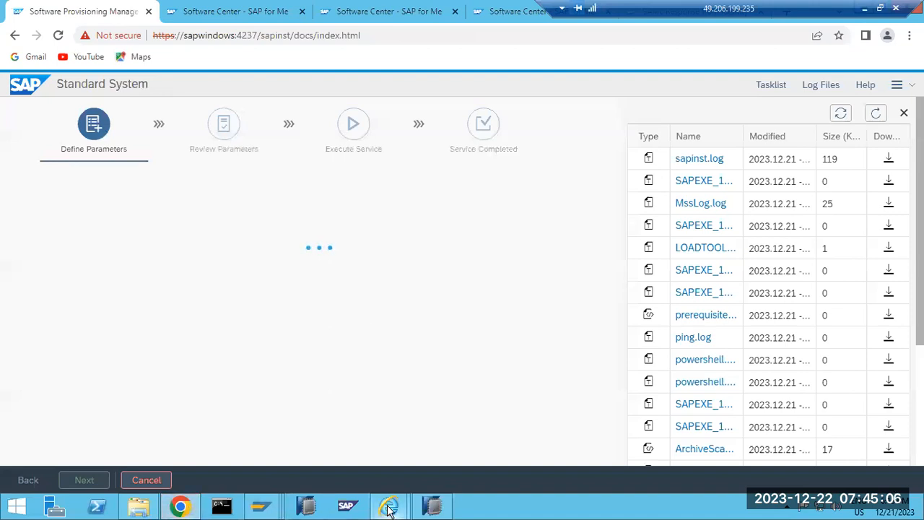
Close both Internet Explorer Certificate Error windows from the taskbar preview.
{"action": "mouse_move", "coordinate": [388, 509]}
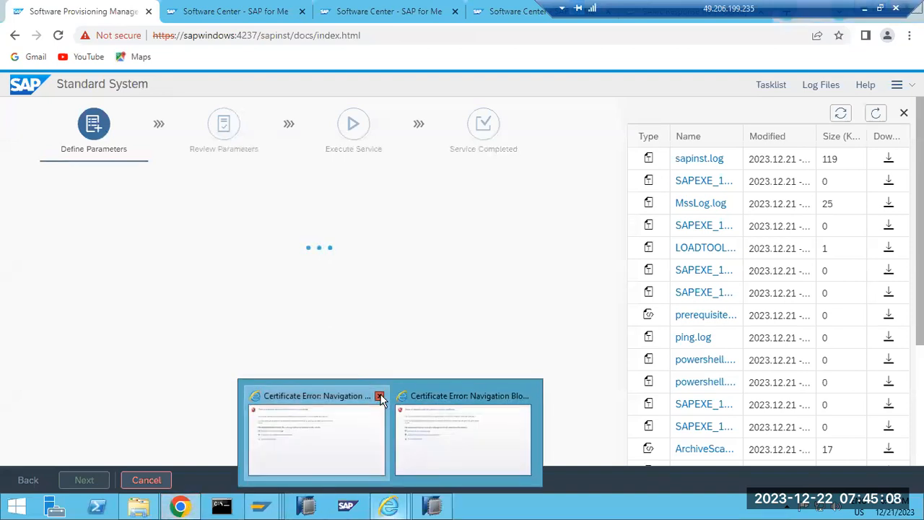
{"action": "left_click", "coordinate": [378, 396]}
{"action": "left_click", "coordinate": [452, 398]}
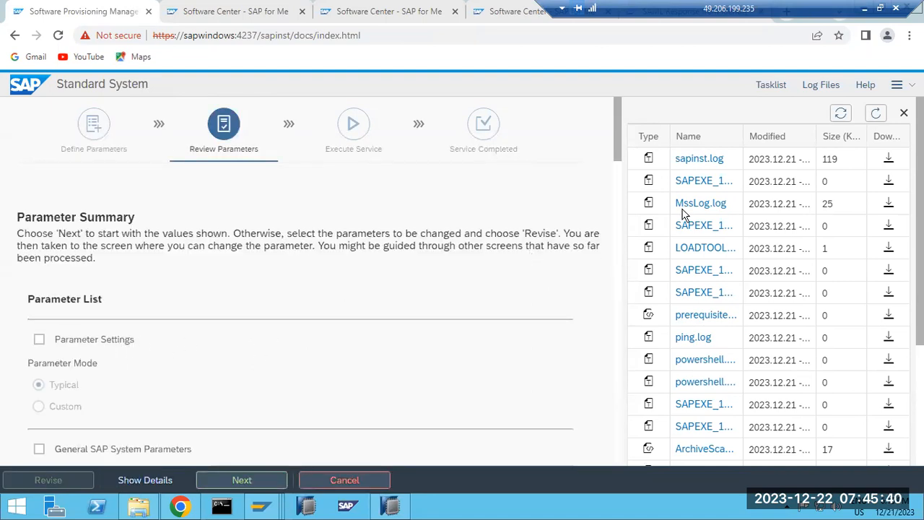
Scroll through the Parameter Summary and accept it to start Execute Service.
{"action": "left_click_drag", "start_coordinate": [618, 153], "coordinate": [609, 477]}
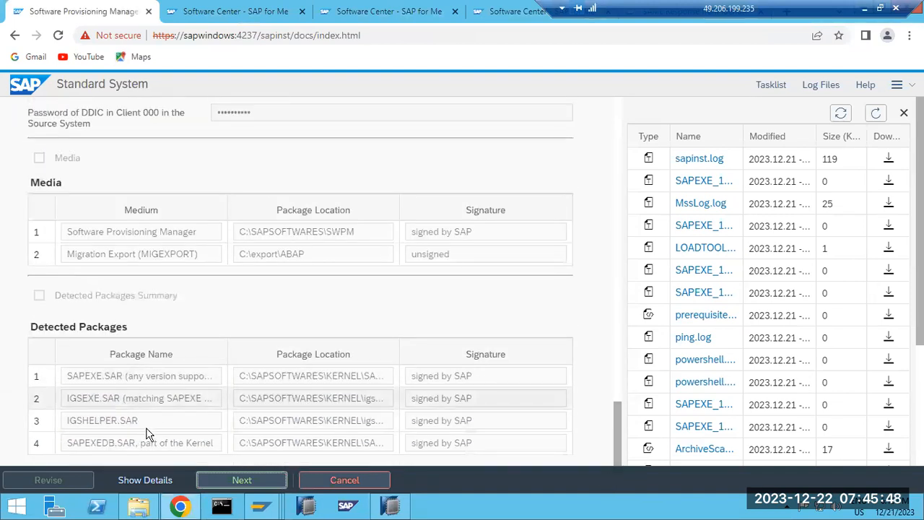
{"action": "left_click", "coordinate": [230, 480]}
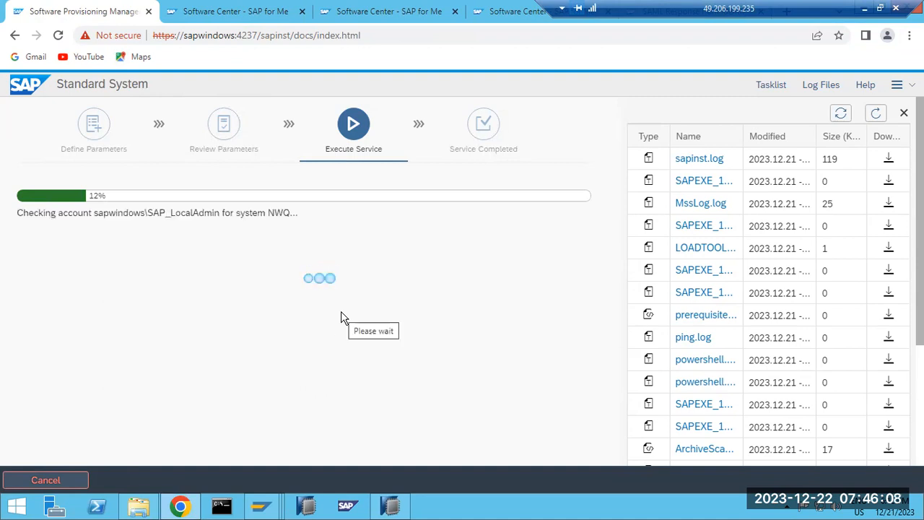
Check SAP Easy Access, return to the wizard, and show the Tasklist side panel.
{"action": "mouse_move", "coordinate": [262, 509]}
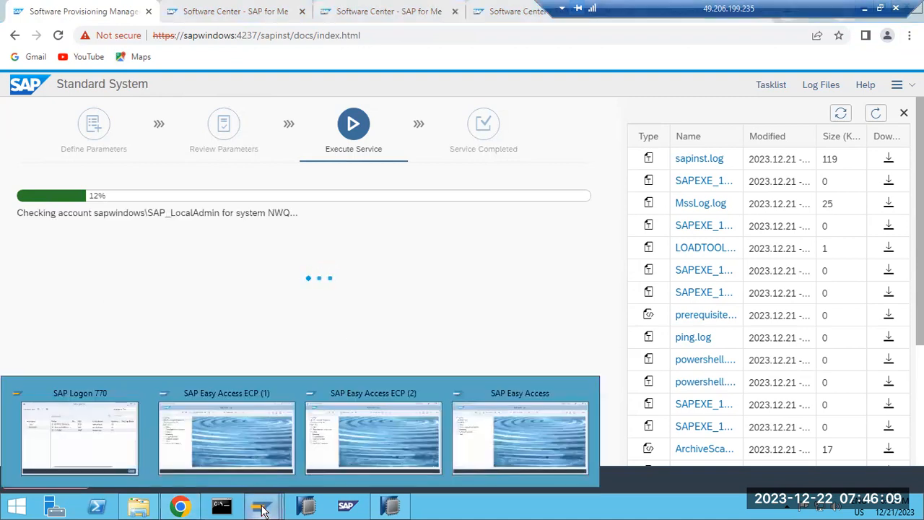
{"action": "left_click", "coordinate": [499, 424]}
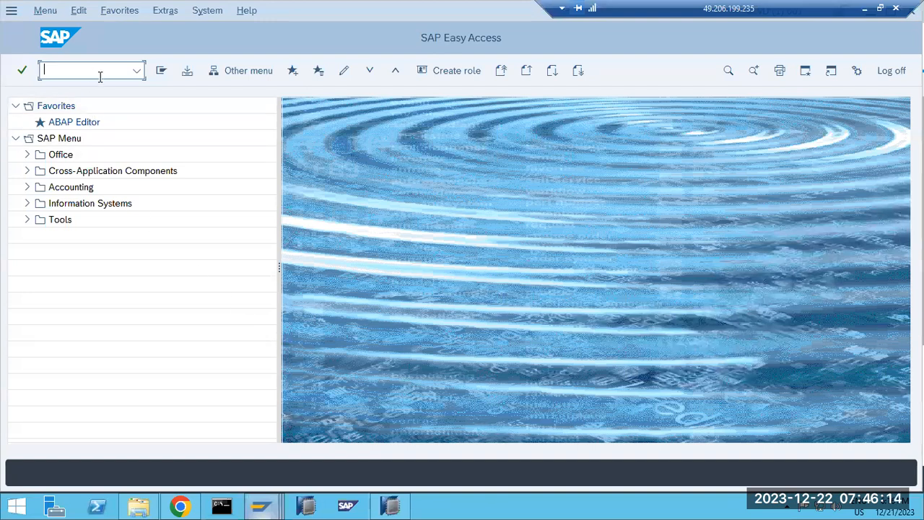
{"action": "left_click", "coordinate": [180, 509]}
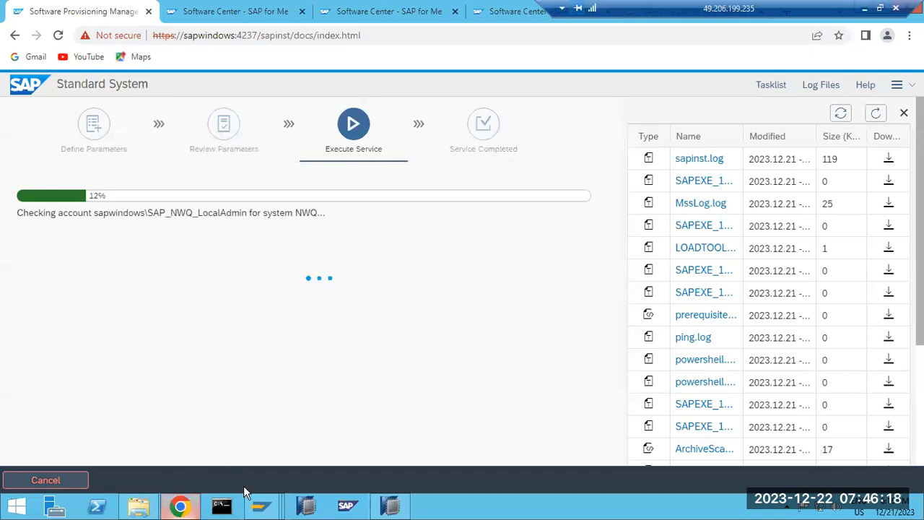
{"action": "mouse_move", "coordinate": [271, 485]}
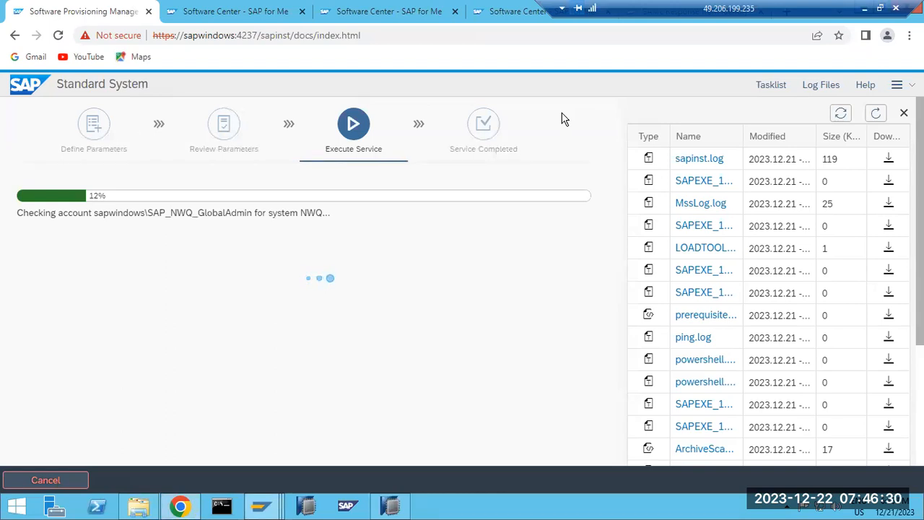
{"action": "left_click", "coordinate": [765, 91]}
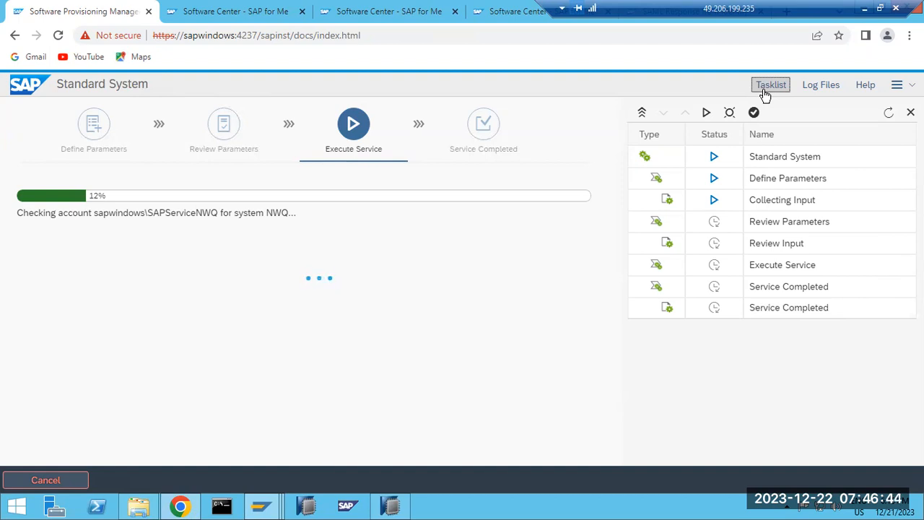
{"action": "mouse_move", "coordinate": [260, 505]}
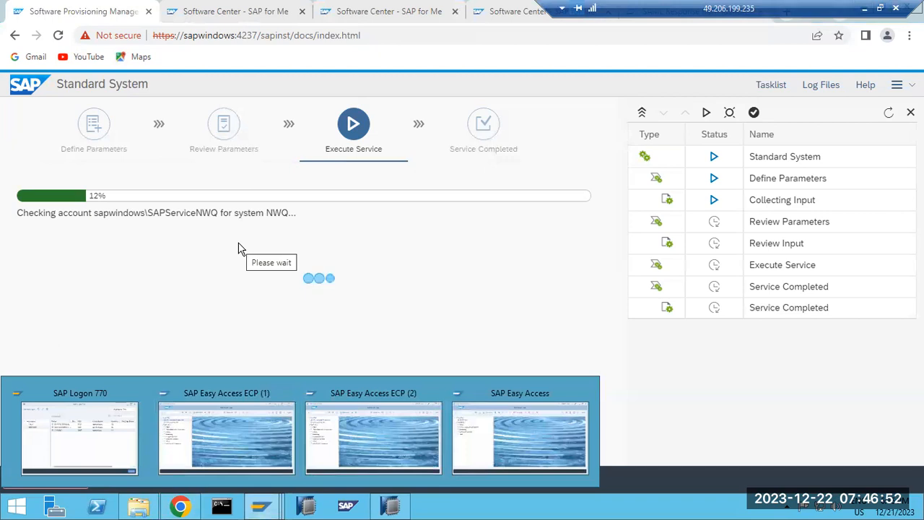
{"action": "left_click", "coordinate": [521, 418]}
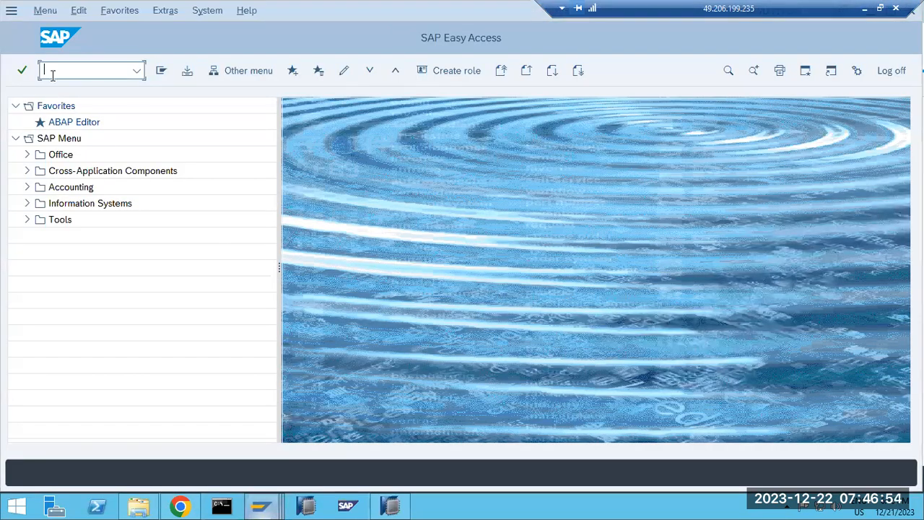
{"action": "type", "text": "smlg"}
{"action": "key", "text": "Return"}
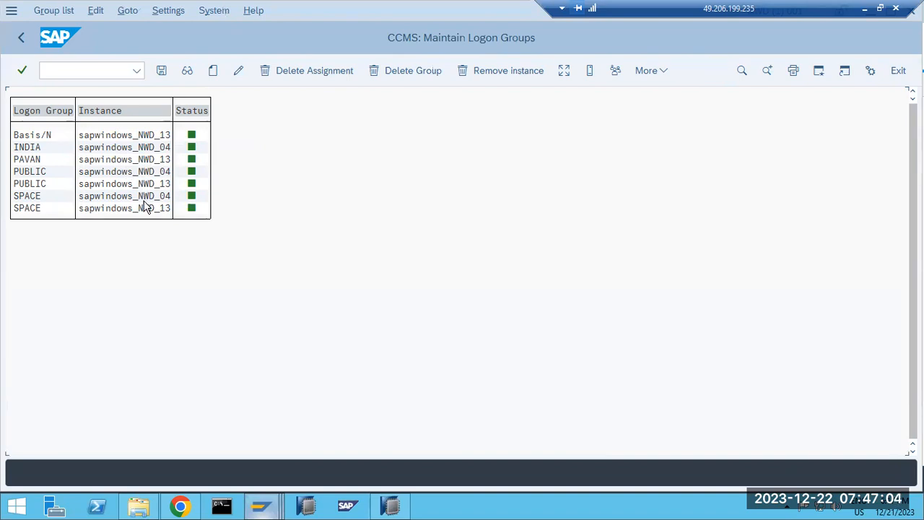
{"action": "left_click", "coordinate": [119, 160]}
{"action": "left_click", "coordinate": [21, 37]}
{"action": "left_click", "coordinate": [261, 505]}
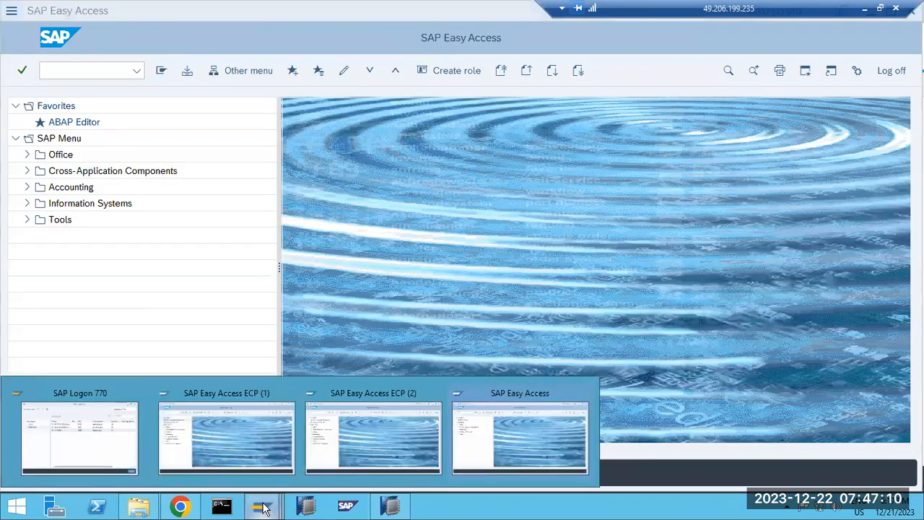
{"action": "left_click", "coordinate": [182, 508]}
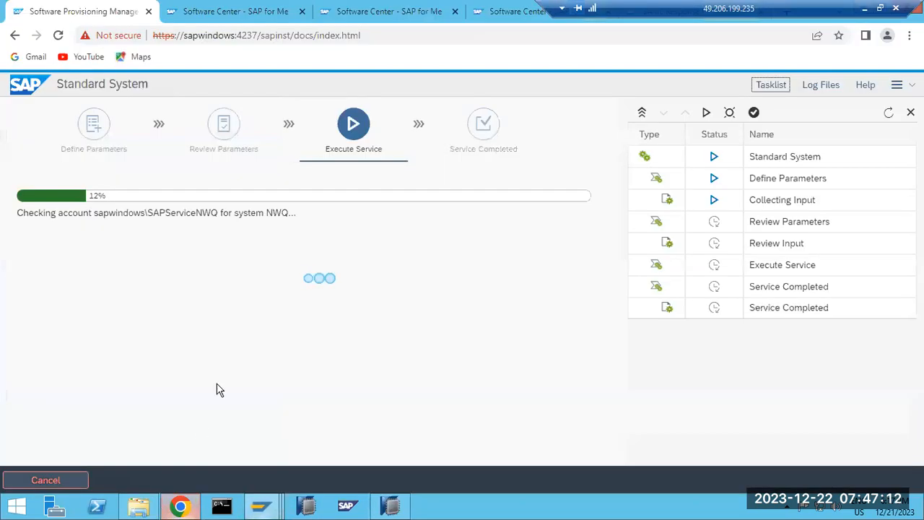
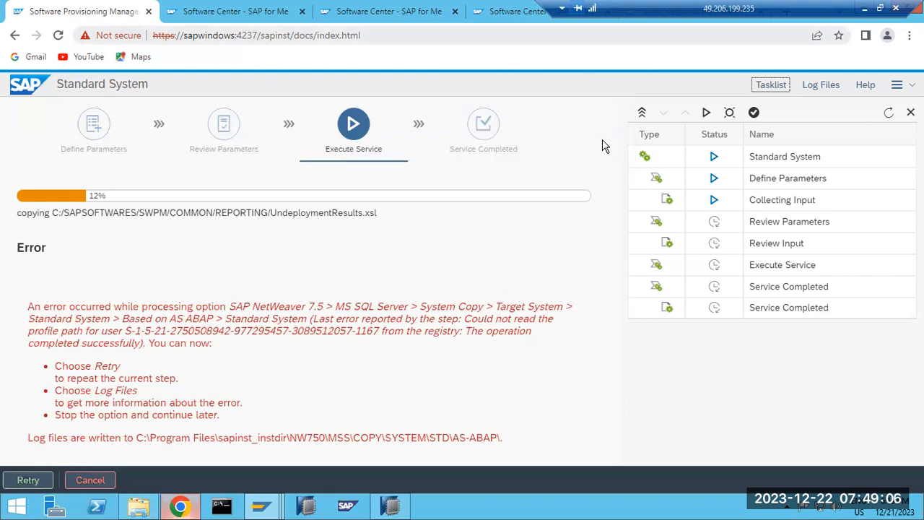
Retry the failed Execute Service step and display the installer's log file list.
{"action": "left_click", "coordinate": [29, 478]}
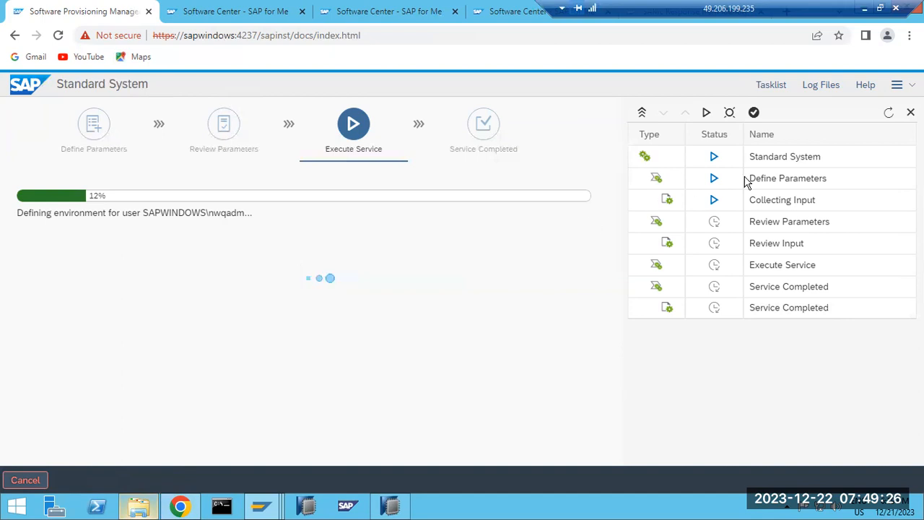
{"action": "left_click", "coordinate": [829, 86]}
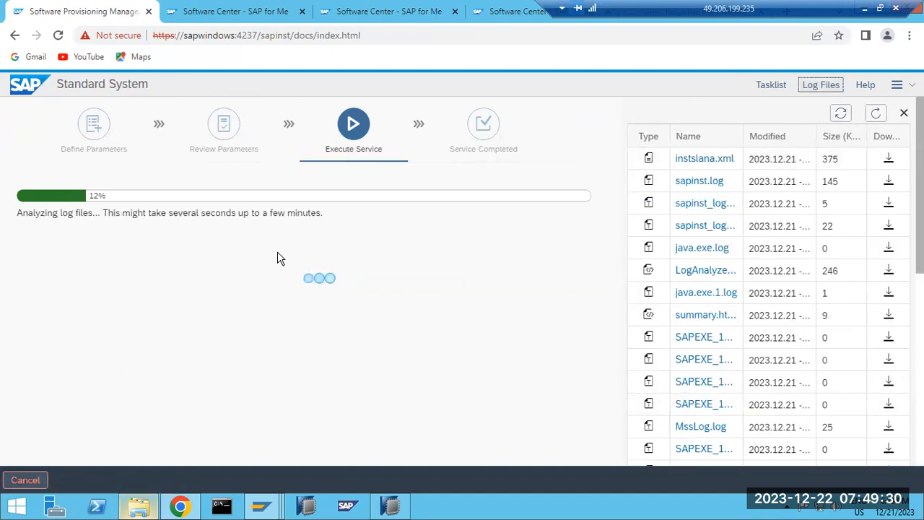
Reopen the log file list, view sapinst.log, and read the registry profile-path error.
{"action": "left_click", "coordinate": [758, 87]}
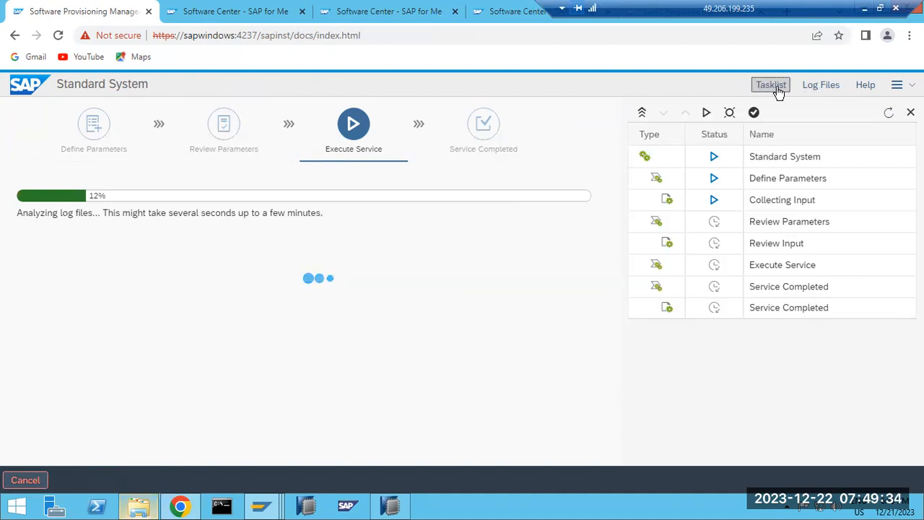
{"action": "left_click", "coordinate": [819, 87]}
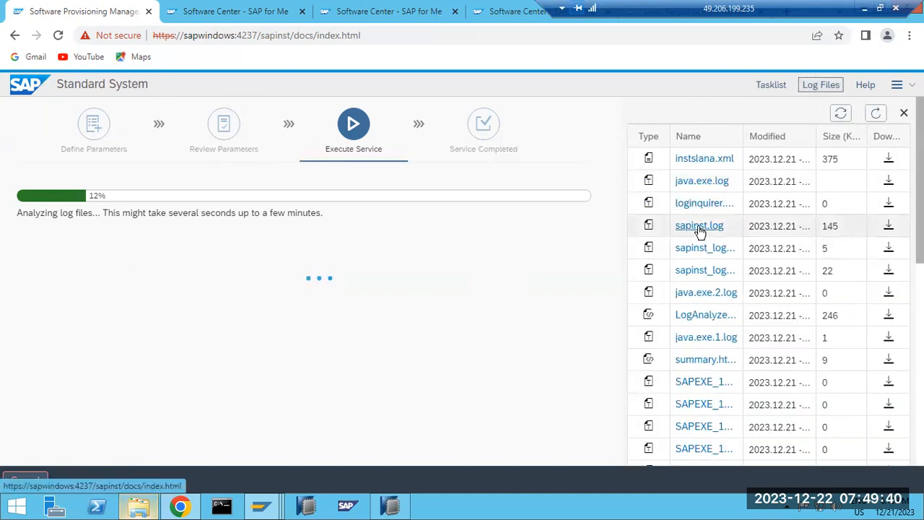
{"action": "left_click", "coordinate": [698, 226]}
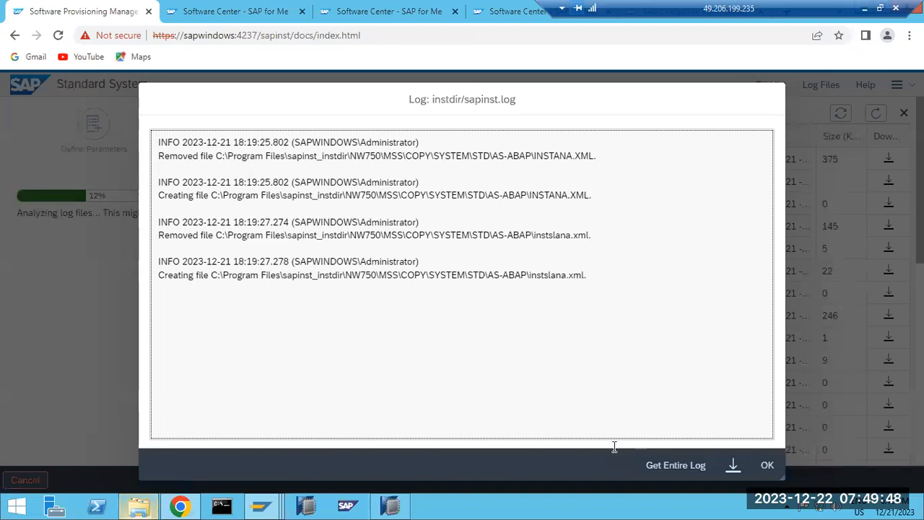
{"action": "left_click", "coordinate": [767, 466]}
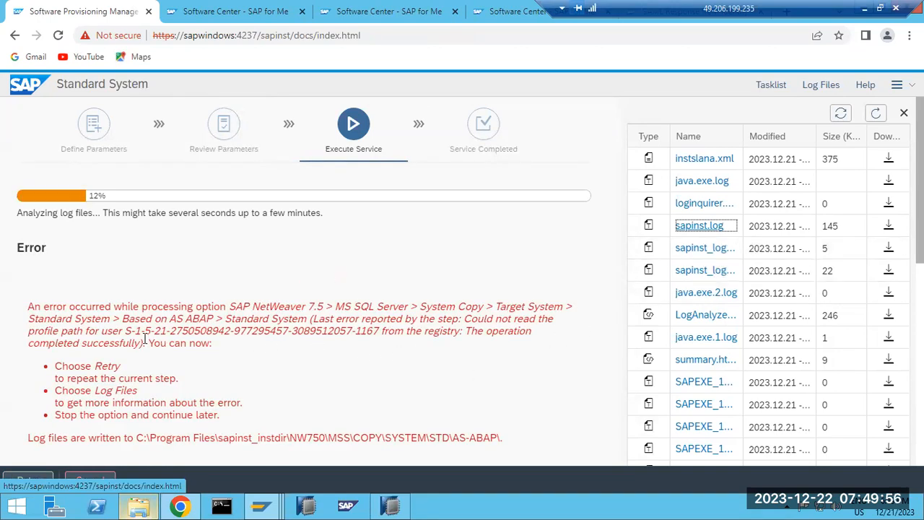
{"action": "left_click_drag", "start_coordinate": [147, 333], "coordinate": [412, 343]}
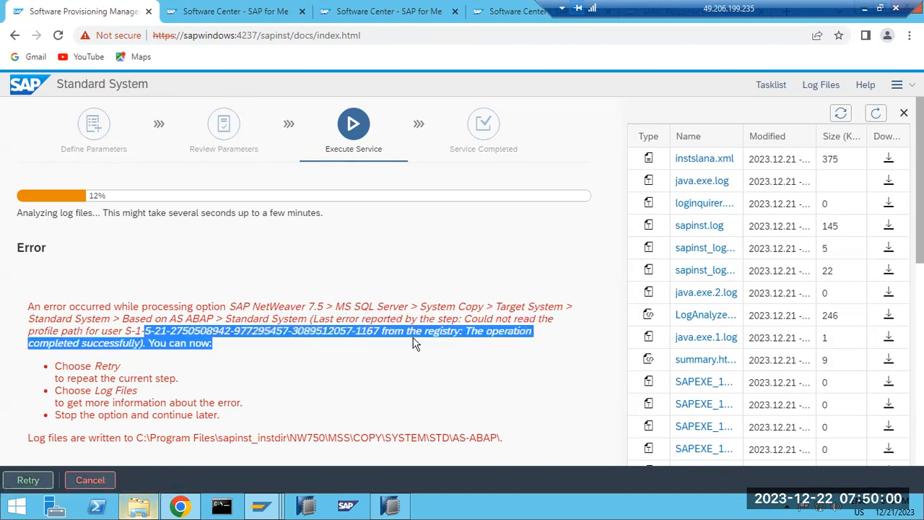
{"action": "left_click", "coordinate": [415, 343]}
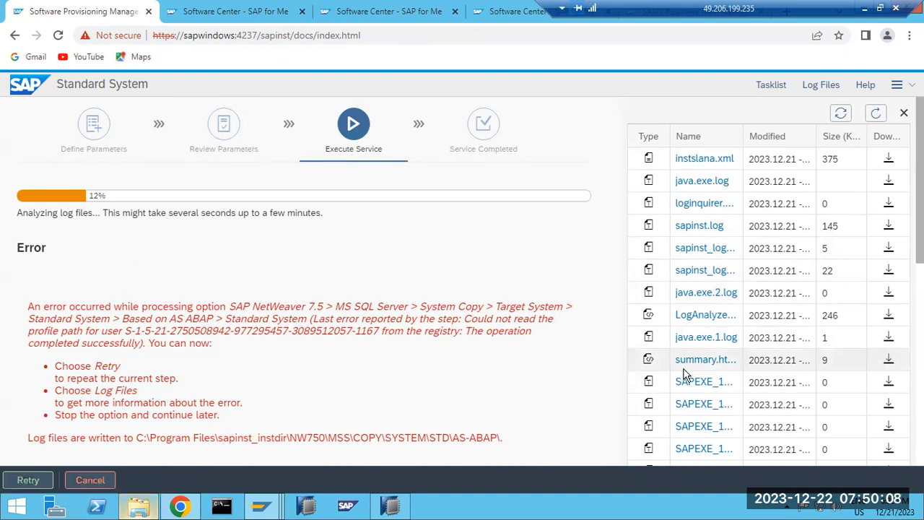
Open java.exe.log, highlight COPY\SYS in the instana_xml path, and launch File Explorer.
{"action": "left_click", "coordinate": [698, 181]}
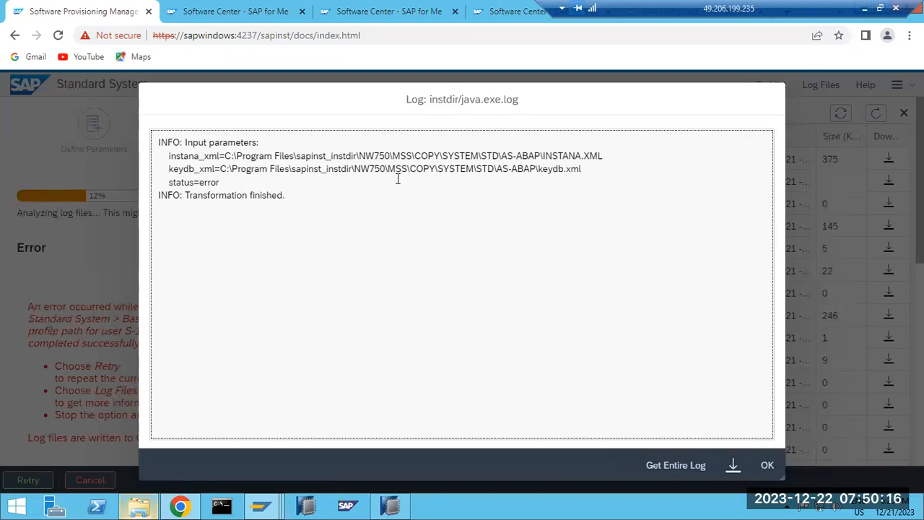
{"action": "left_click_drag", "start_coordinate": [414, 156], "coordinate": [459, 156]}
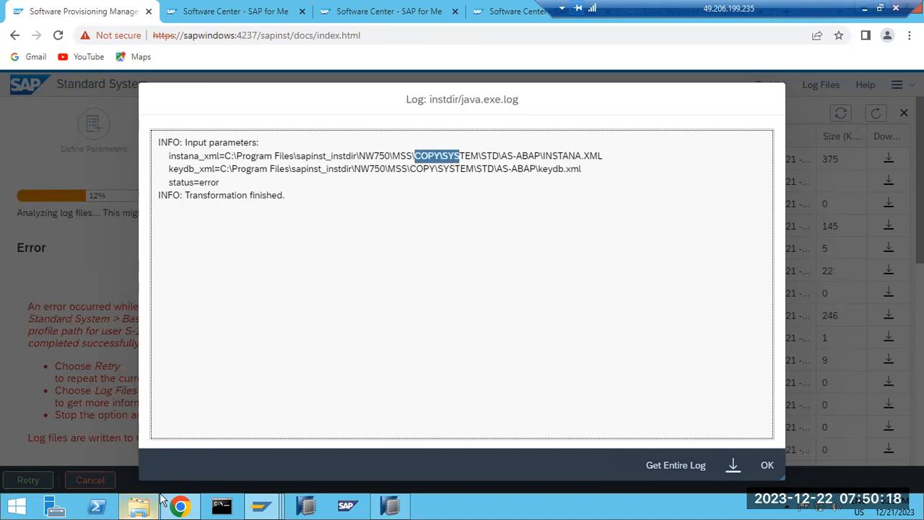
{"action": "left_click", "coordinate": [139, 505]}
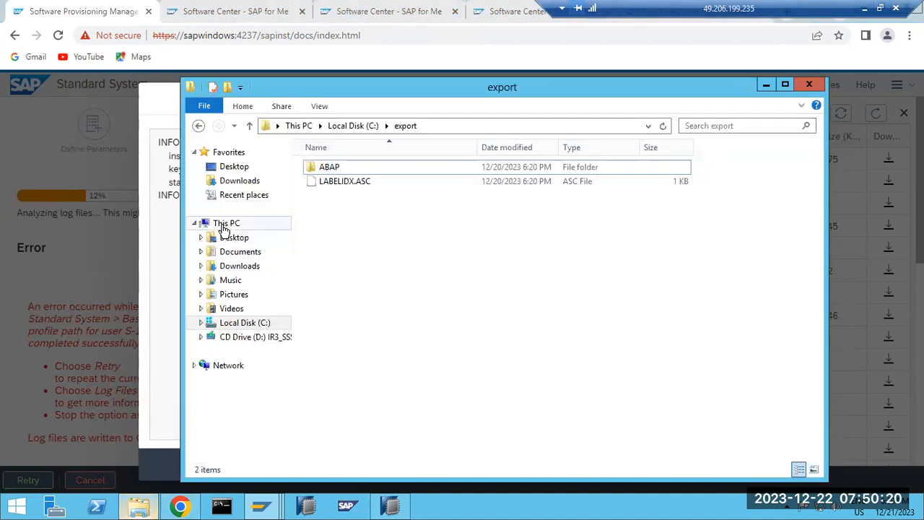
Browse to C:\Program Files\sapinst_instdir\NW750\MSS\COPY in File Explorer.
{"action": "left_click", "coordinate": [223, 225]}
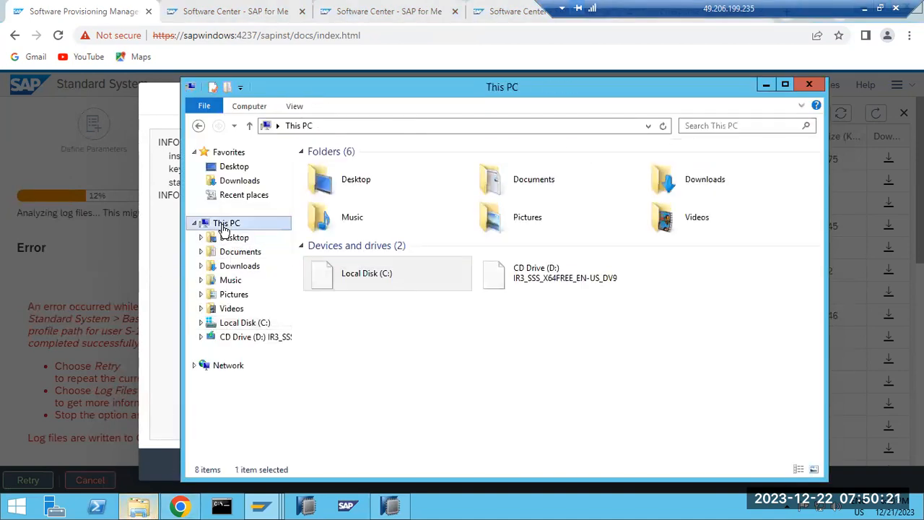
{"action": "double_click", "coordinate": [334, 266]}
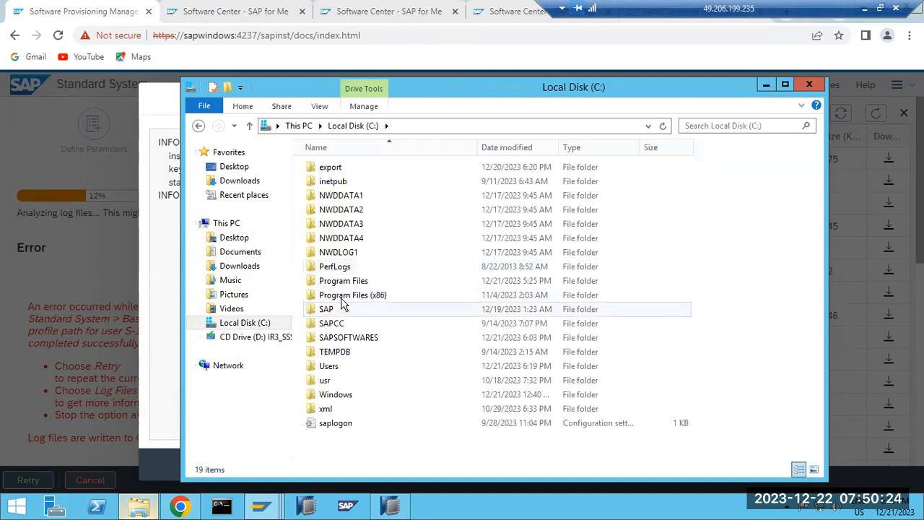
{"action": "double_click", "coordinate": [332, 281]}
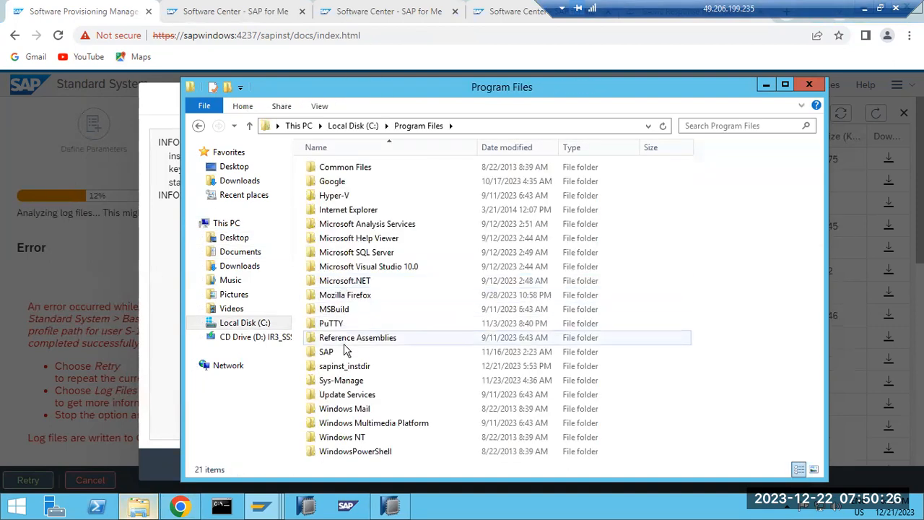
{"action": "double_click", "coordinate": [351, 366]}
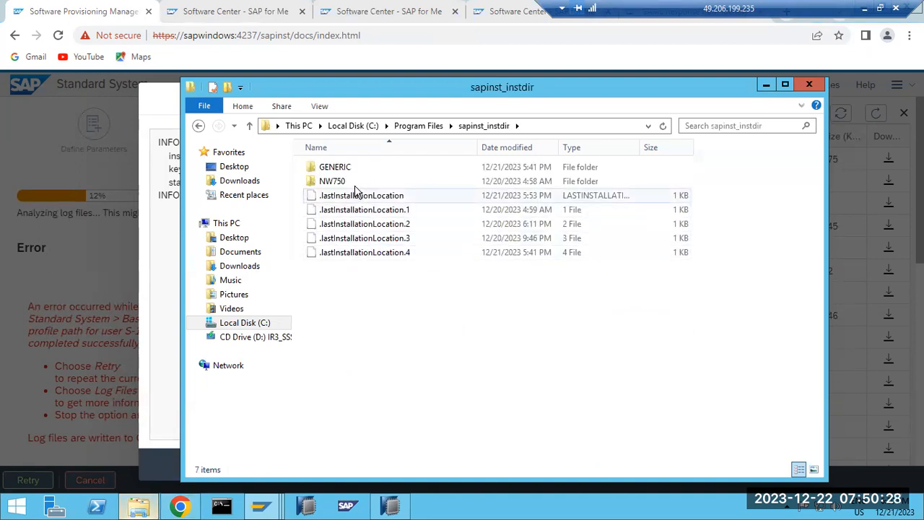
{"action": "double_click", "coordinate": [354, 181]}
{"action": "double_click", "coordinate": [352, 171]}
{"action": "double_click", "coordinate": [352, 171]}
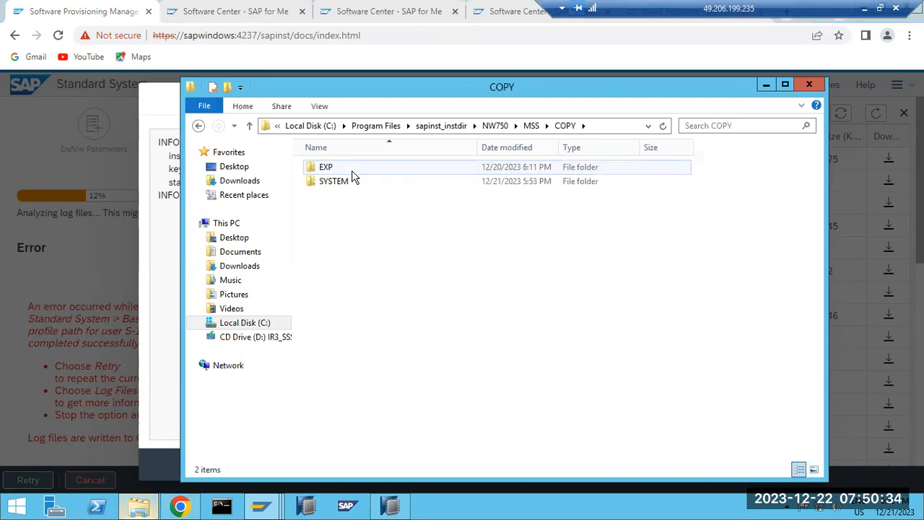
Compare against java.exe.log, then return to sapinst_instdir and select the NW750 folder.
{"action": "left_click", "coordinate": [766, 85]}
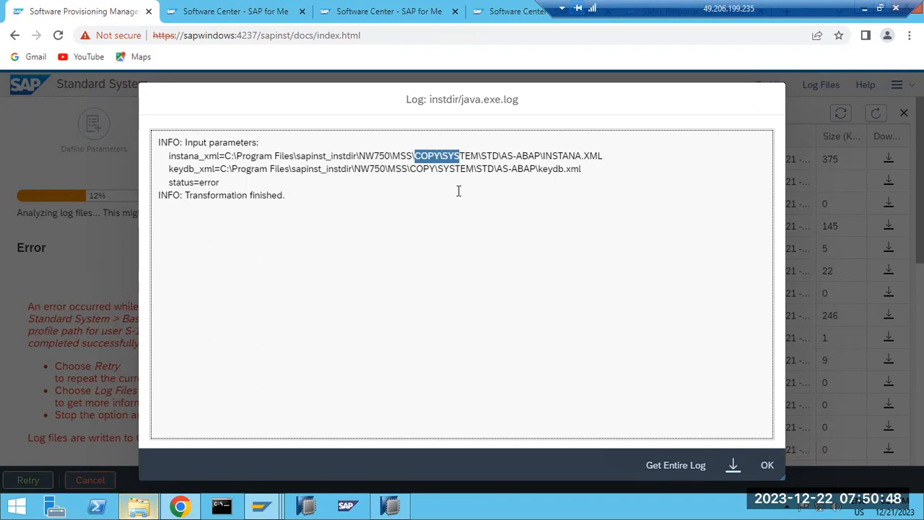
{"action": "left_click", "coordinate": [139, 506]}
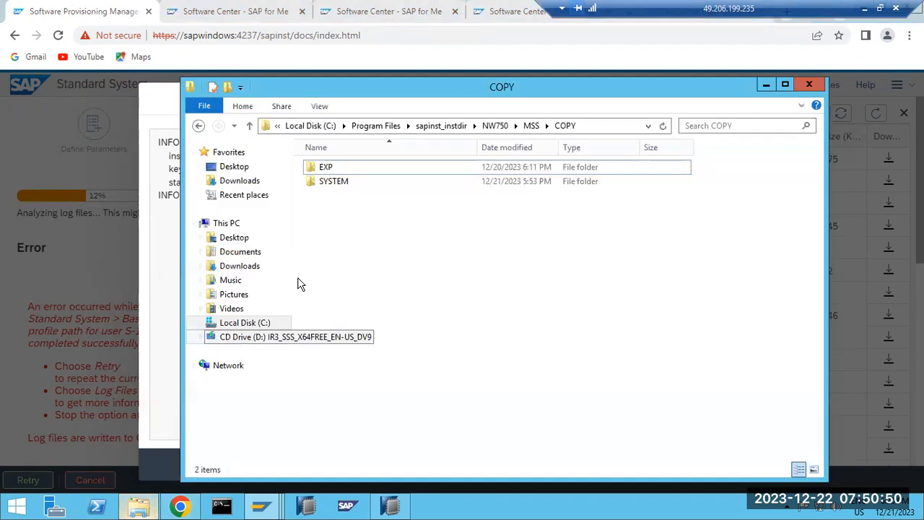
{"action": "left_click", "coordinate": [382, 127]}
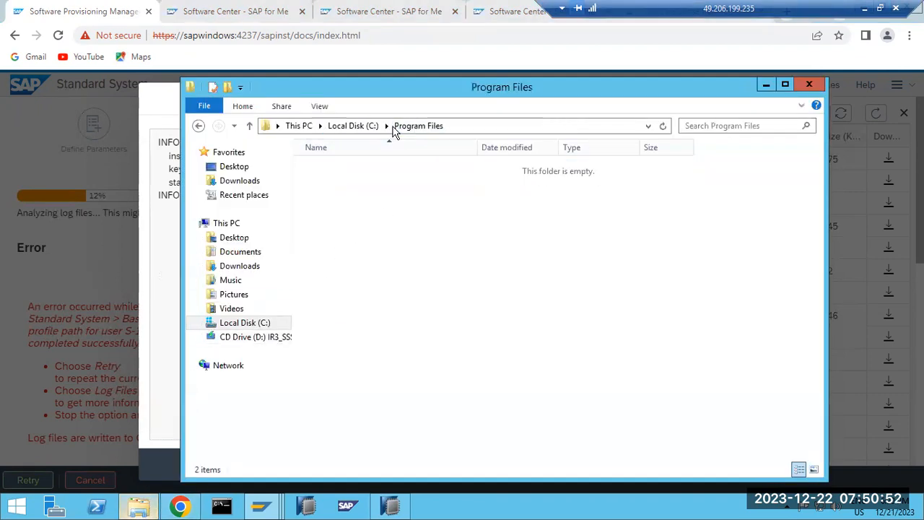
{"action": "double_click", "coordinate": [344, 366]}
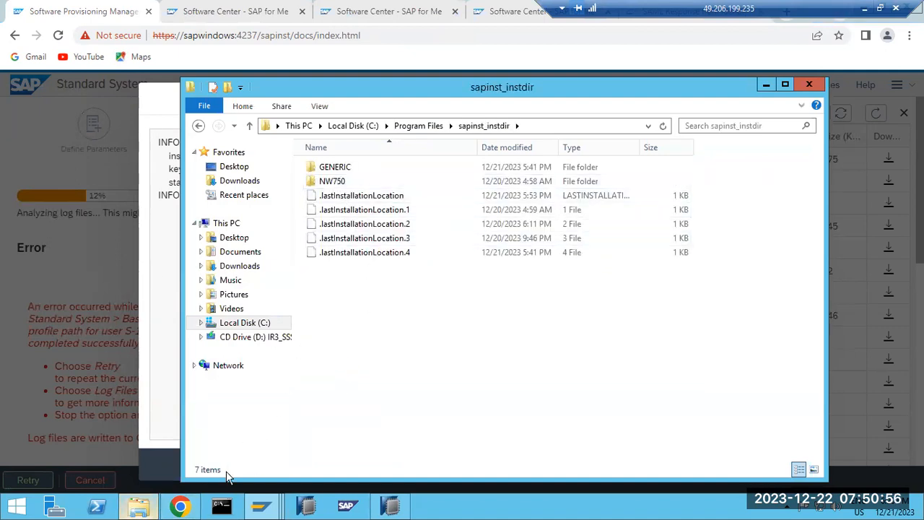
{"action": "left_click", "coordinate": [170, 506]}
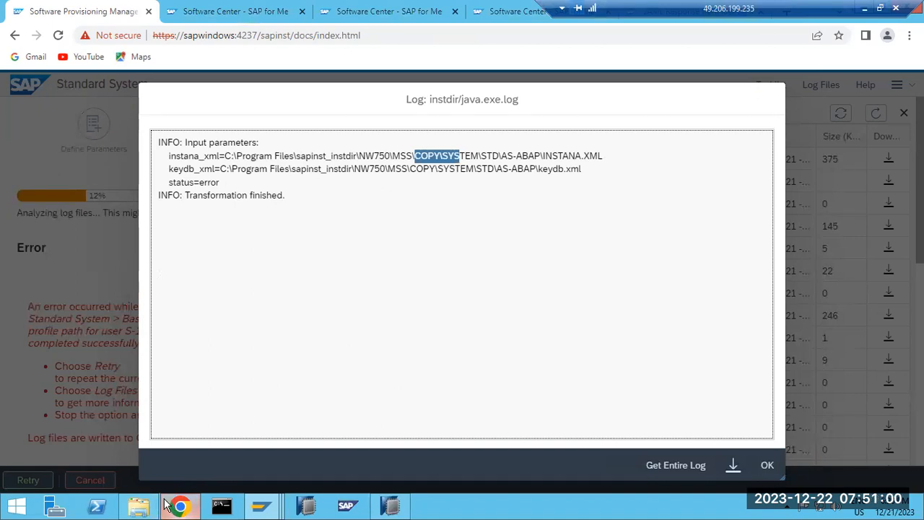
{"action": "left_click", "coordinate": [139, 507]}
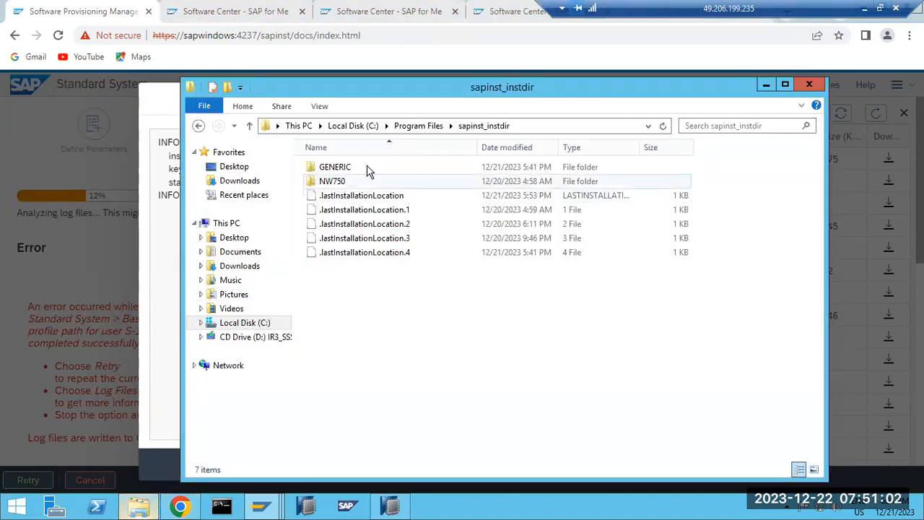
{"action": "left_click", "coordinate": [333, 182]}
Review the NW750 folder's sharing and Administrator/Administrators security permissions without changes.
{"action": "right_click", "coordinate": [332, 184]}
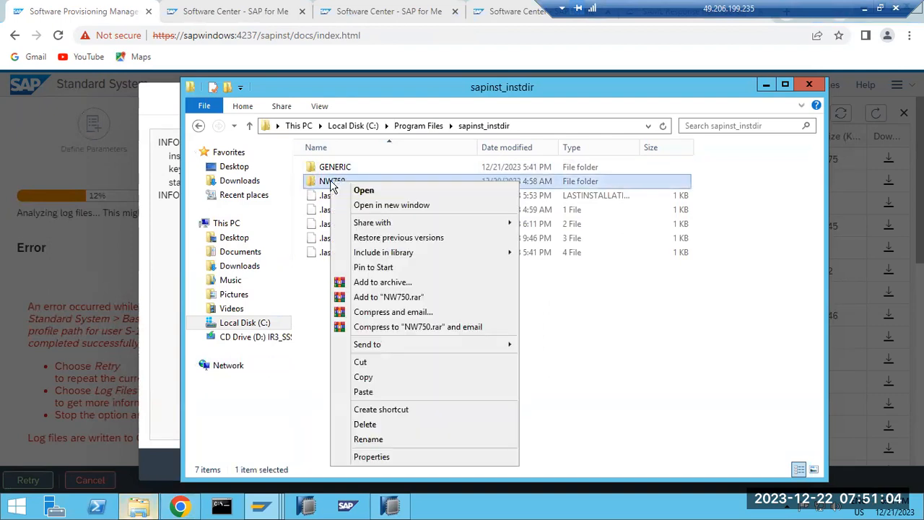
{"action": "left_click", "coordinate": [371, 457]}
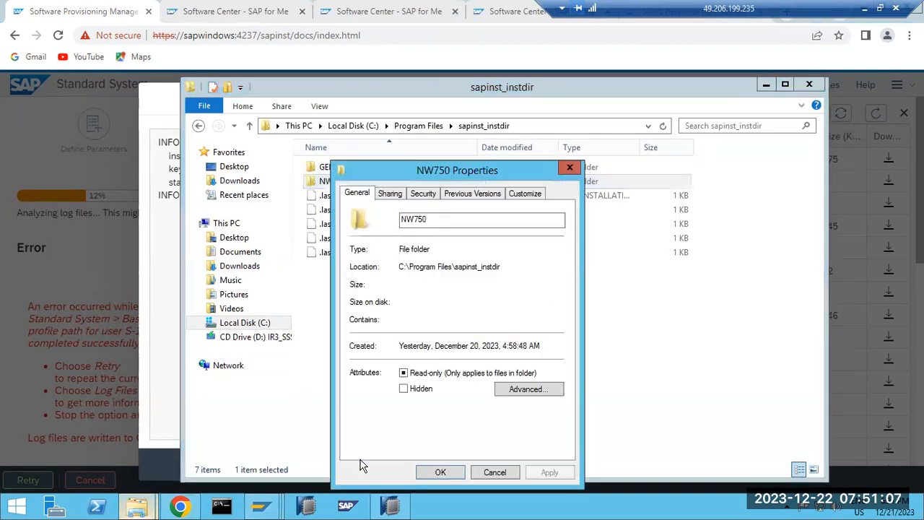
{"action": "left_click", "coordinate": [383, 196]}
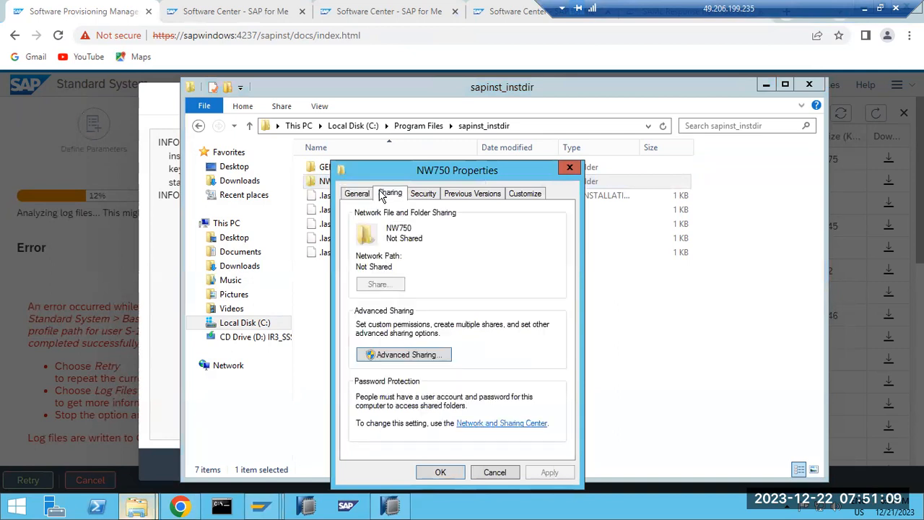
{"action": "left_click", "coordinate": [423, 194]}
{"action": "left_click", "coordinate": [400, 259]}
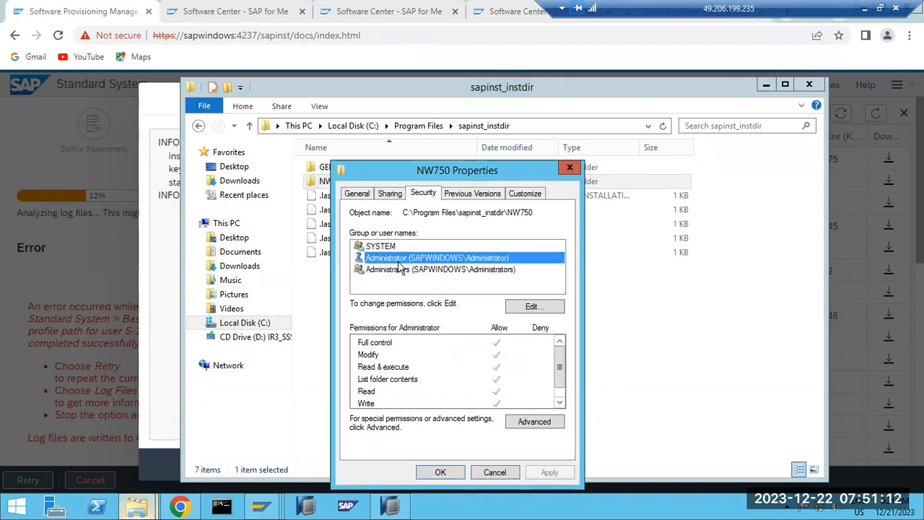
{"action": "left_click", "coordinate": [398, 271]}
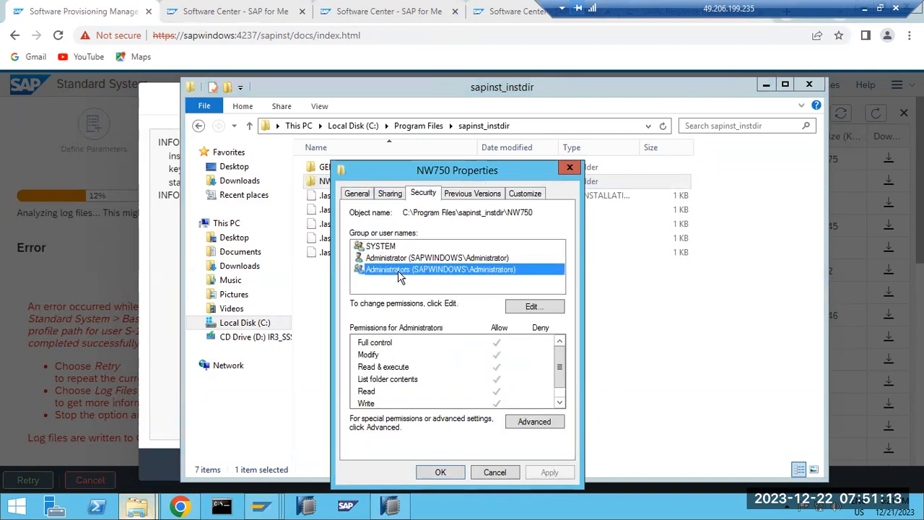
{"action": "left_click", "coordinate": [360, 195]}
{"action": "left_click", "coordinate": [390, 193]}
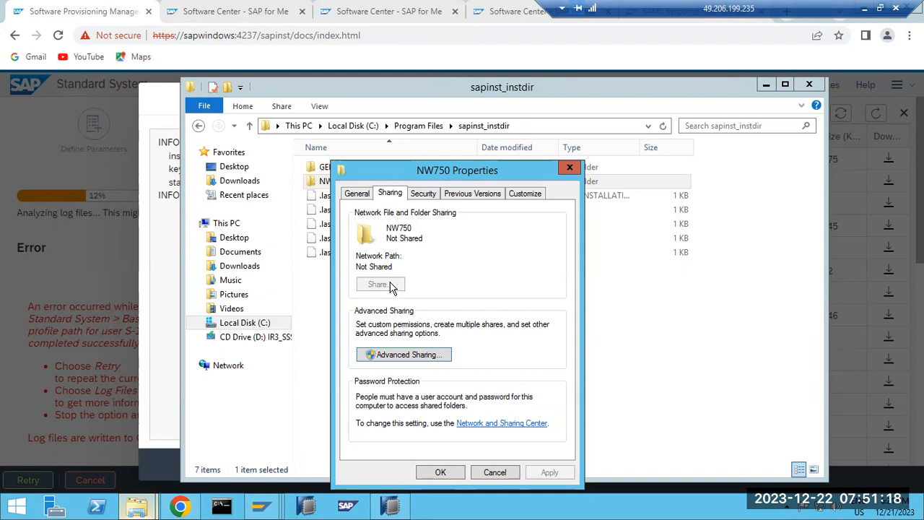
{"action": "left_click", "coordinate": [485, 473]}
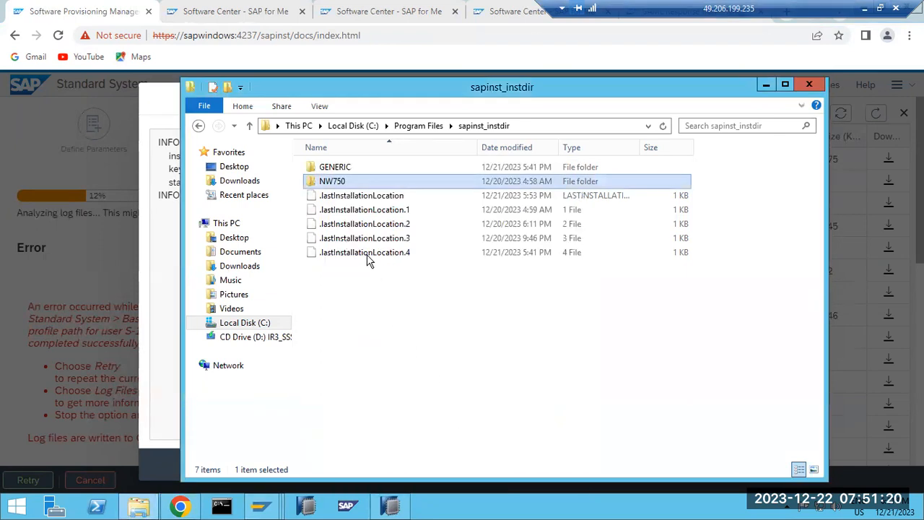
Review the MSS folder's sharing and Administrator permissions, then close the java.exe.log viewer.
{"action": "double_click", "coordinate": [337, 182]}
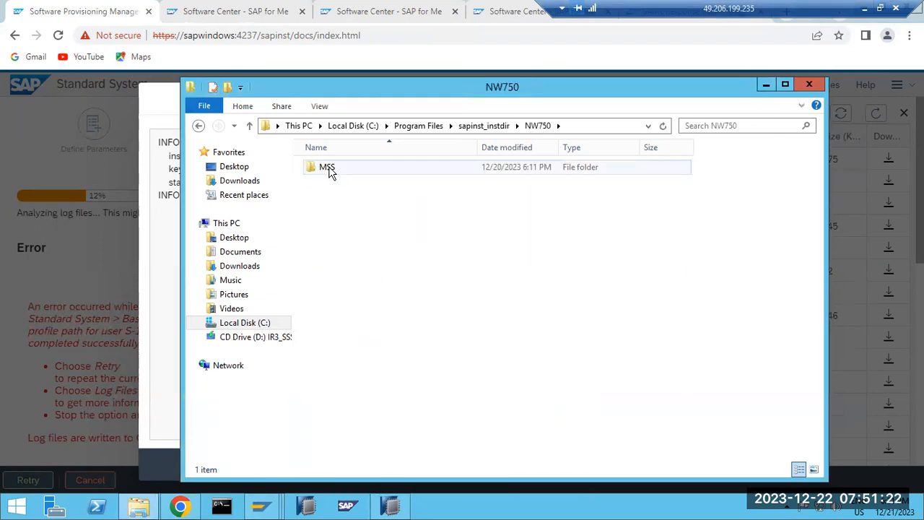
{"action": "right_click", "coordinate": [329, 173]}
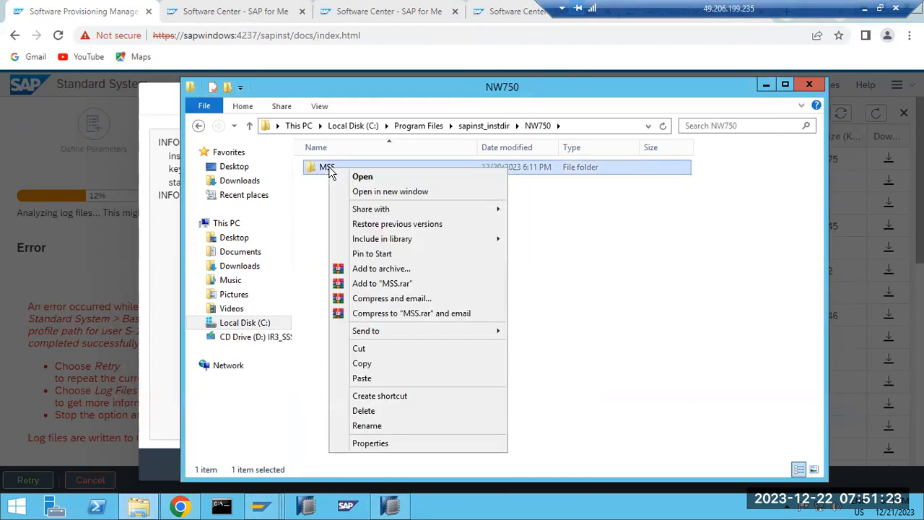
{"action": "left_click", "coordinate": [379, 441]}
{"action": "left_click", "coordinate": [396, 194]}
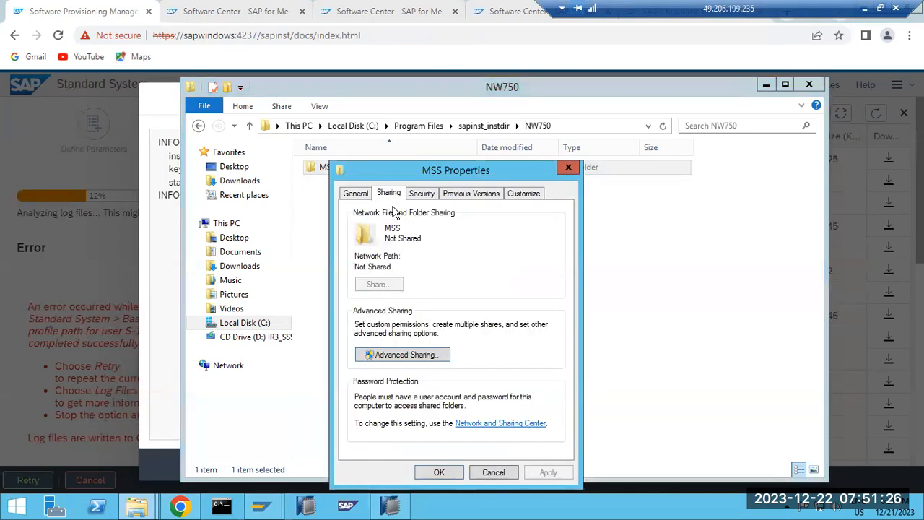
{"action": "left_click", "coordinate": [421, 193]}
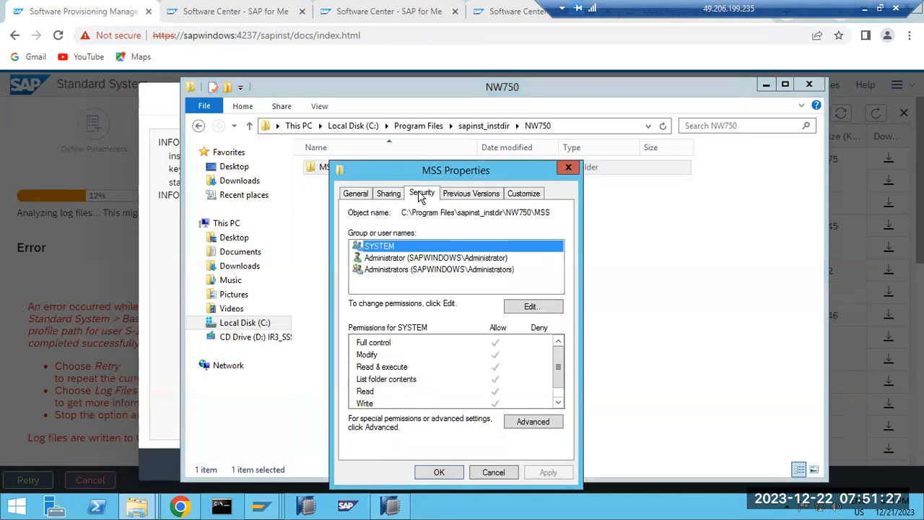
{"action": "left_click", "coordinate": [406, 269]}
{"action": "left_click", "coordinate": [402, 259]}
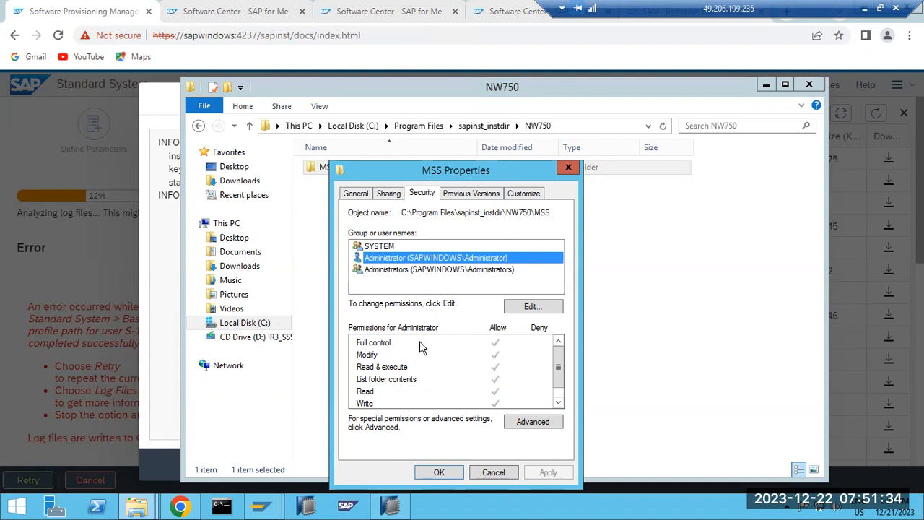
{"action": "left_click", "coordinate": [437, 473]}
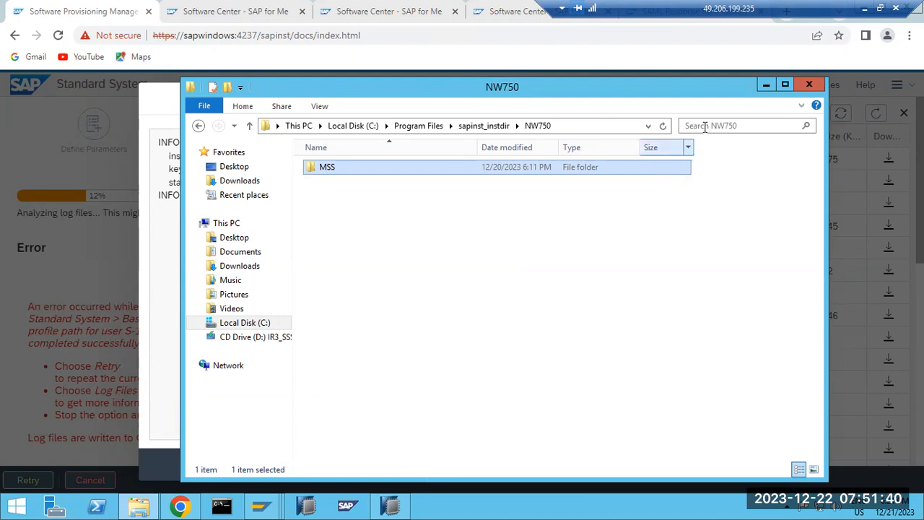
{"action": "left_click", "coordinate": [110, 256]}
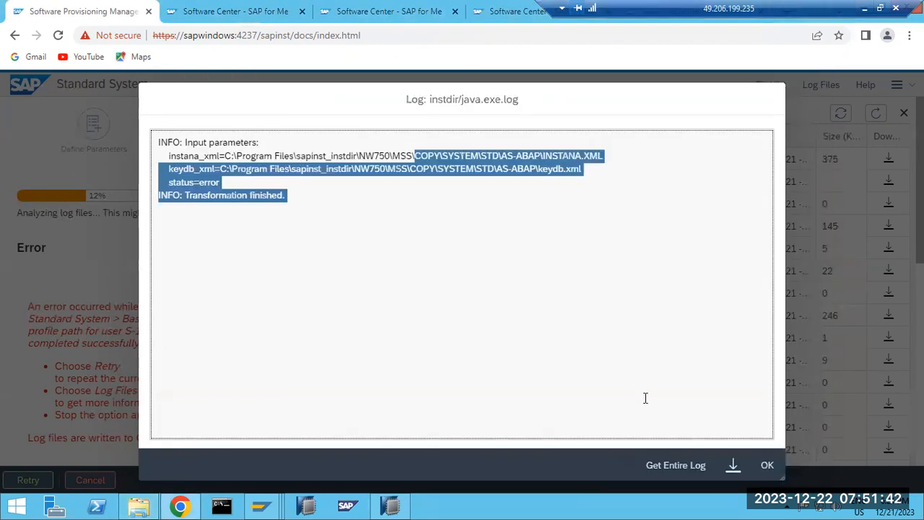
{"action": "left_click", "coordinate": [767, 468]}
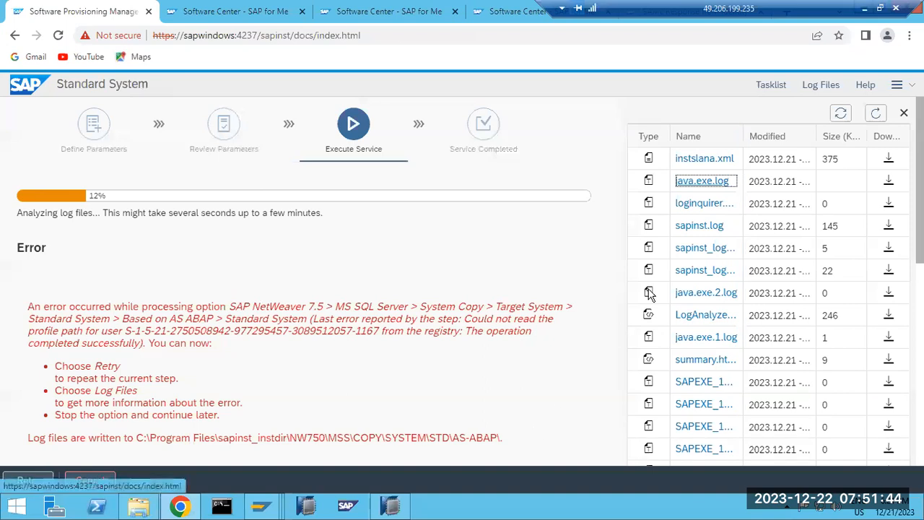
View java.exe.2.log and open the LogAnalyzer error report.
{"action": "left_click", "coordinate": [706, 292]}
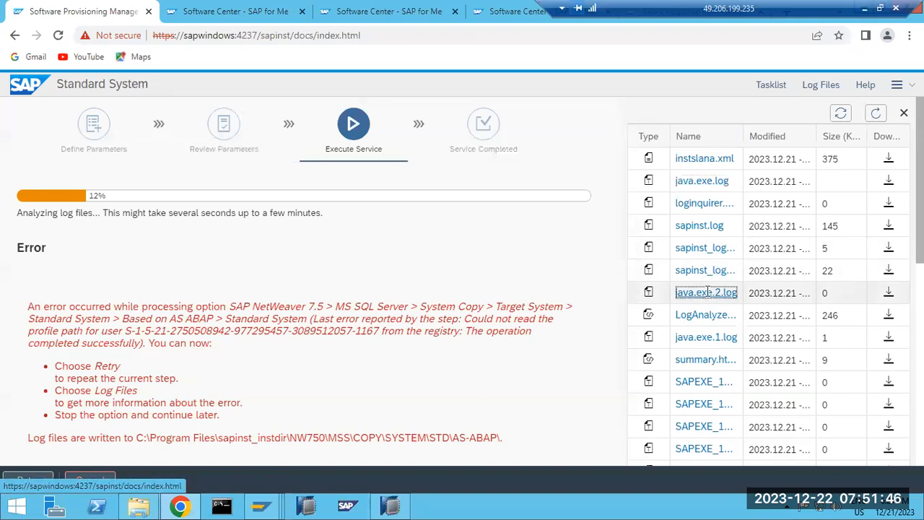
{"action": "left_click", "coordinate": [767, 464]}
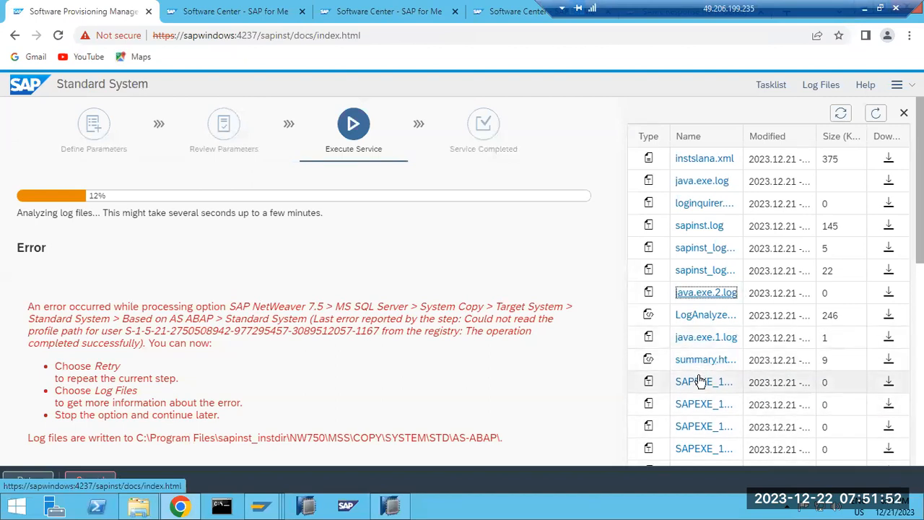
{"action": "left_click", "coordinate": [691, 318]}
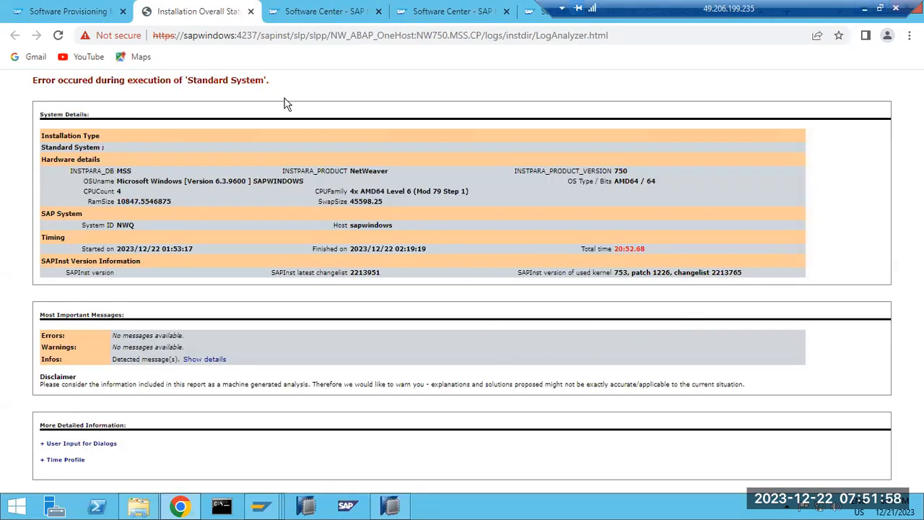
Close the extra report and Software Center tabs, leaving only the error page.
{"action": "key", "text": "ctrl+shift+Tab"}
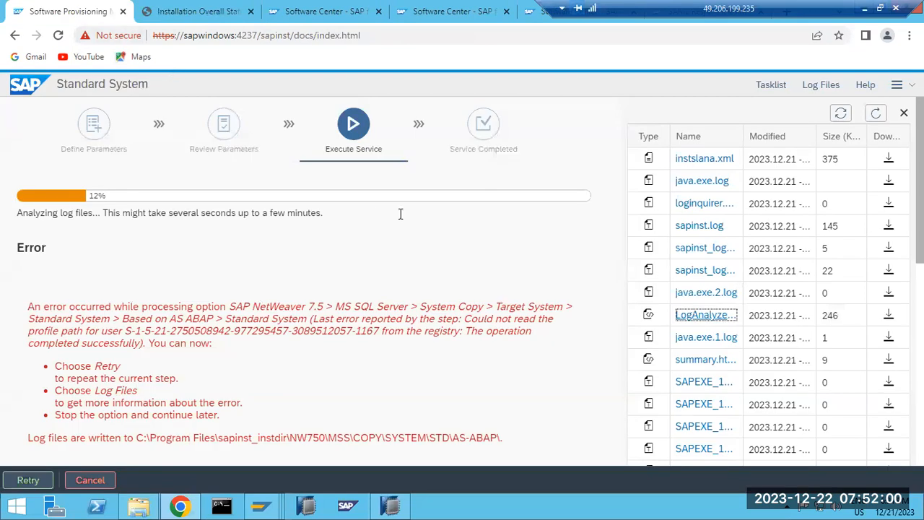
{"action": "left_click", "coordinate": [343, 12]}
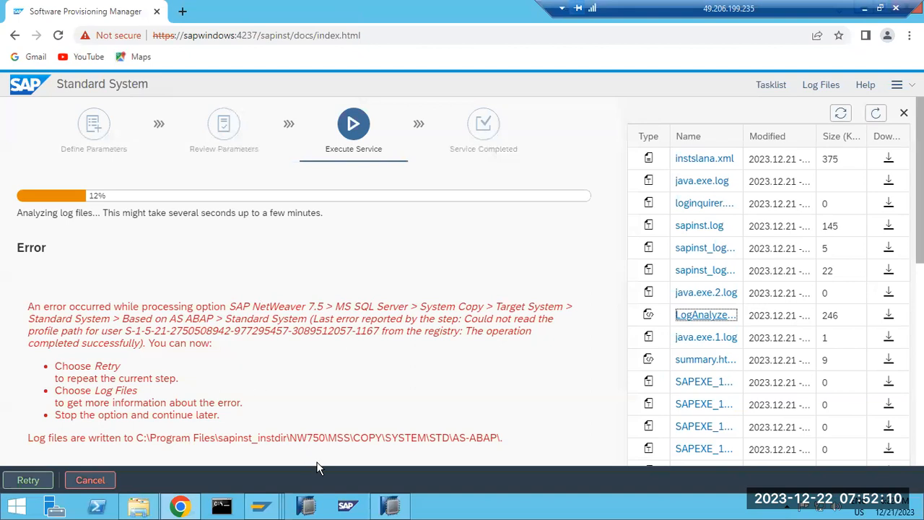
{"action": "left_click", "coordinate": [792, 509]}
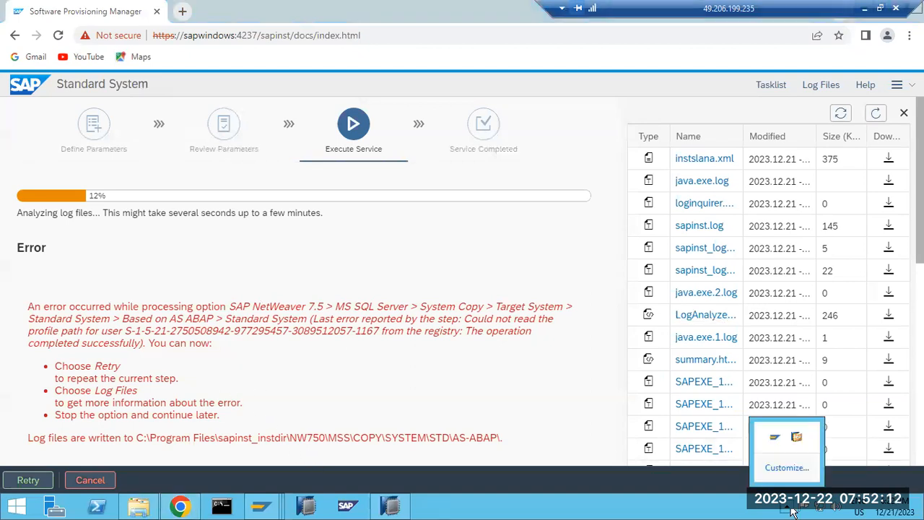
{"action": "left_click", "coordinate": [417, 376]}
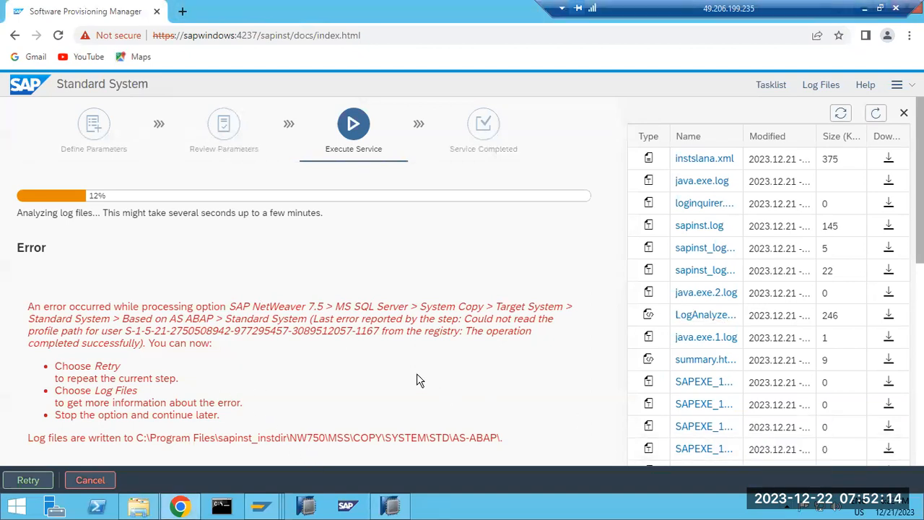
View sapinst.log and copy the log files directory path from the error text.
{"action": "left_click", "coordinate": [704, 226]}
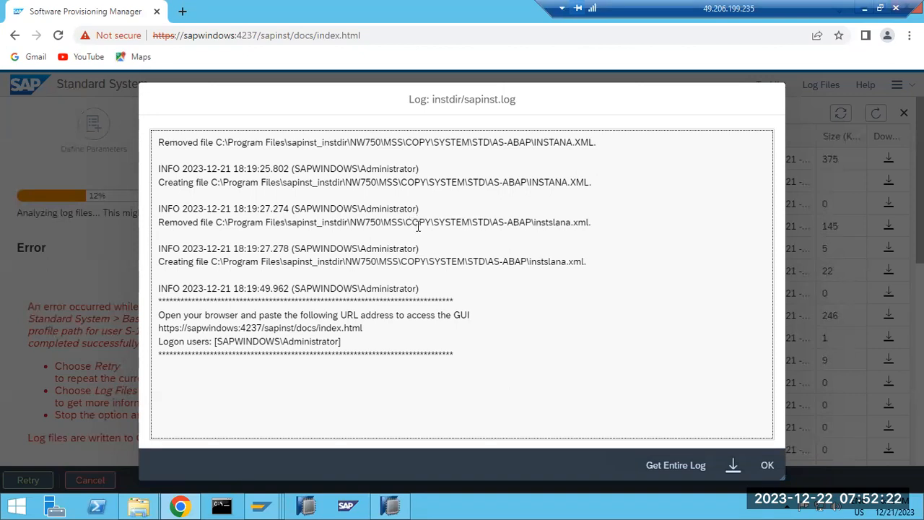
{"action": "left_click", "coordinate": [769, 465]}
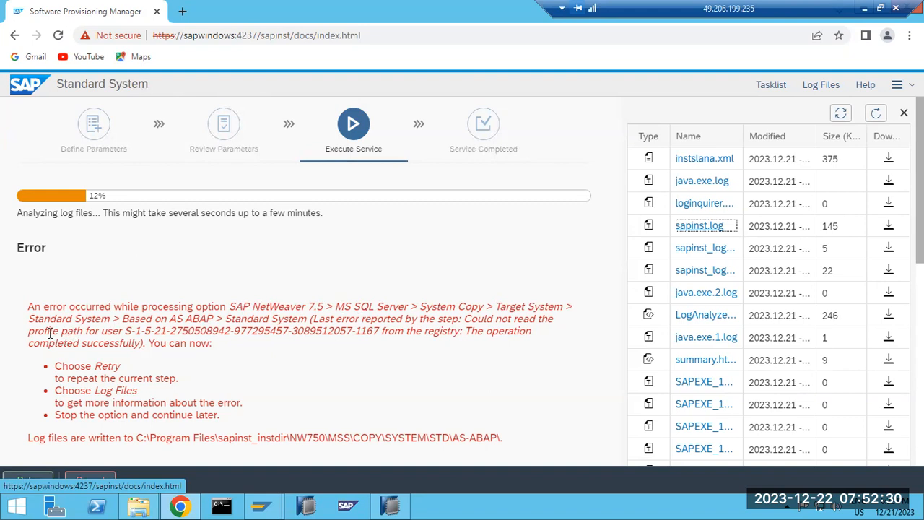
{"action": "left_click_drag", "start_coordinate": [44, 331], "coordinate": [436, 331]}
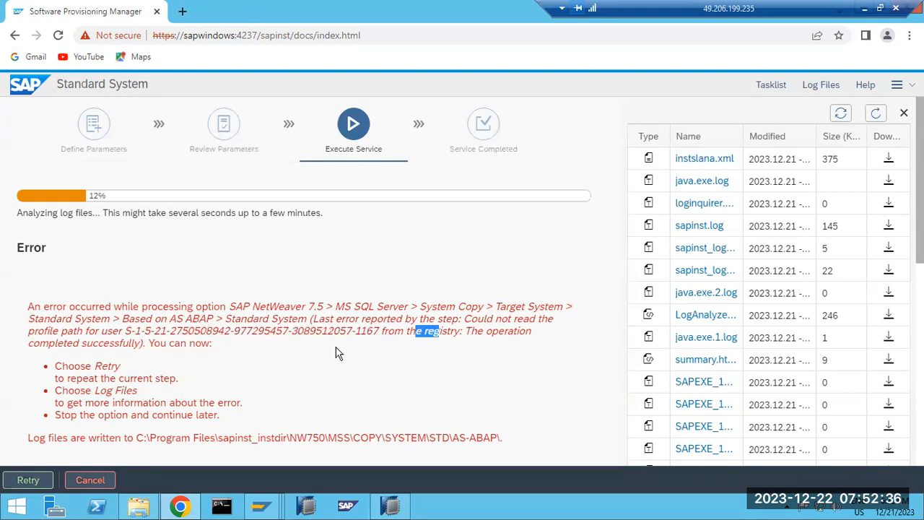
{"action": "left_click", "coordinate": [164, 344]}
{"action": "left_click_drag", "start_coordinate": [138, 436], "coordinate": [526, 436]}
{"action": "key", "text": "ctrl+c"}
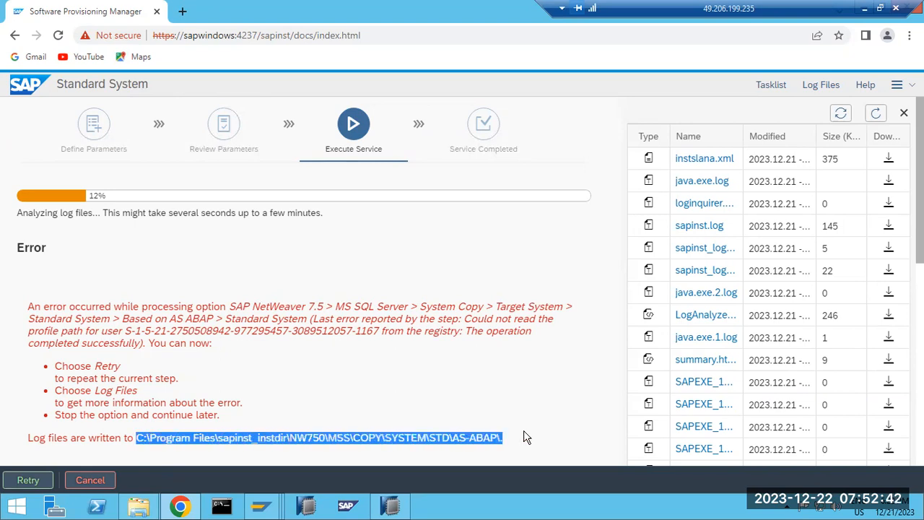
Paste the path into Explorer's address bar without the trailing dot and open the AS-ABAP folder.
{"action": "left_click", "coordinate": [142, 505]}
{"action": "left_click", "coordinate": [591, 125]}
{"action": "key", "text": "ctrl+v"}
{"action": "key", "text": "BackSpace"}
{"action": "key", "text": "Return"}
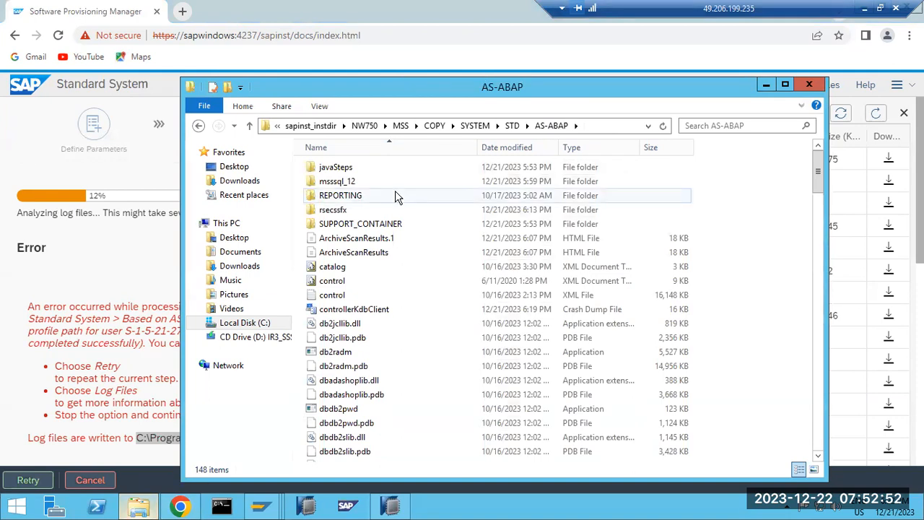
Sort the log folder newest first and inspect the instslana and INSTANA files in Notepad.
{"action": "left_click", "coordinate": [510, 147]}
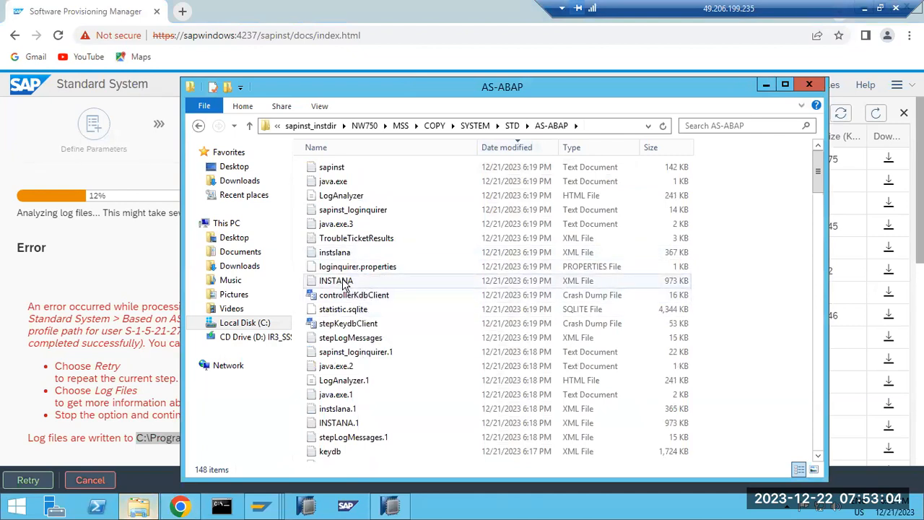
{"action": "double_click", "coordinate": [335, 252]}
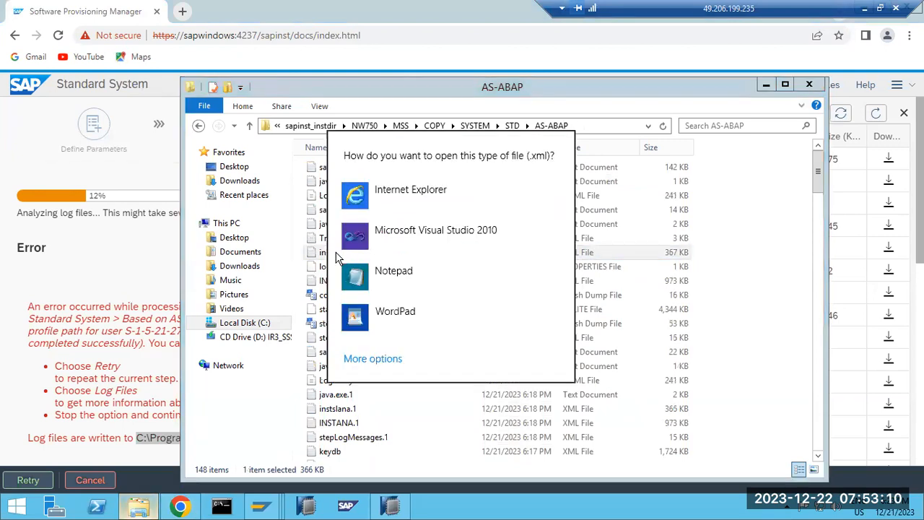
{"action": "left_click", "coordinate": [383, 289]}
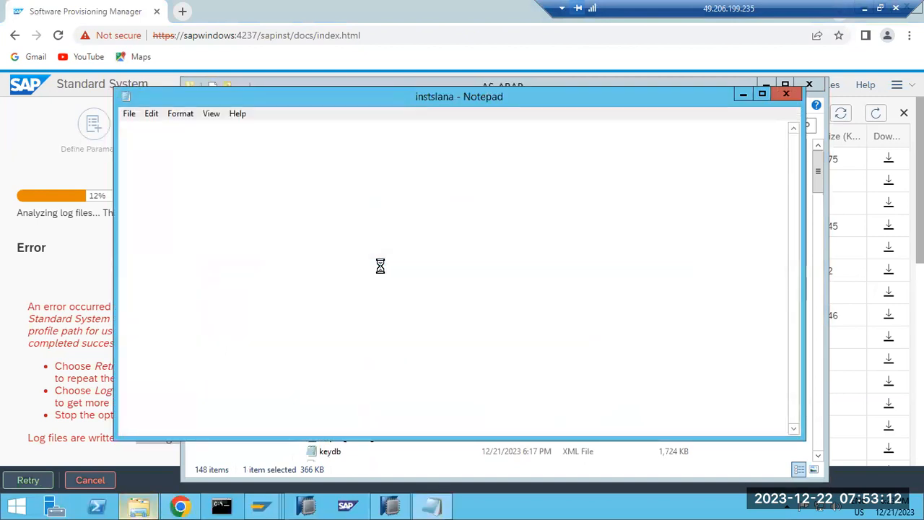
{"action": "left_click", "coordinate": [786, 95]}
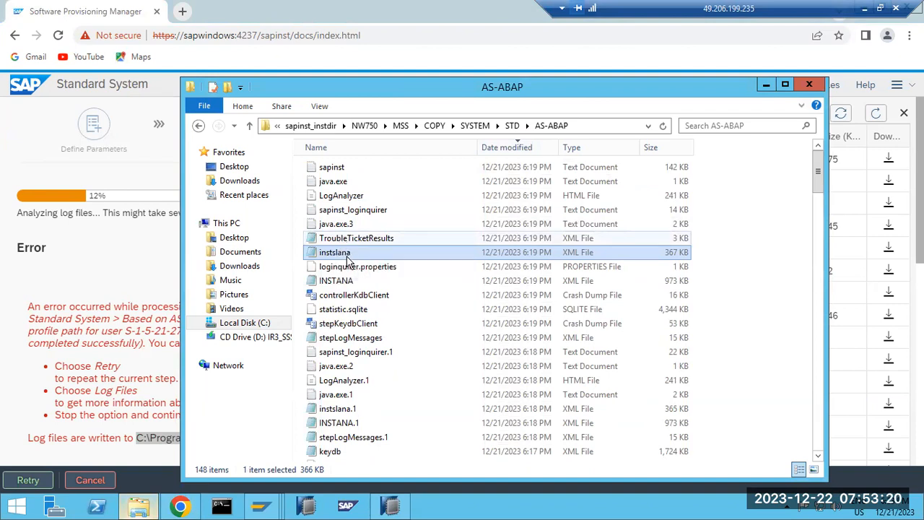
{"action": "double_click", "coordinate": [349, 282]}
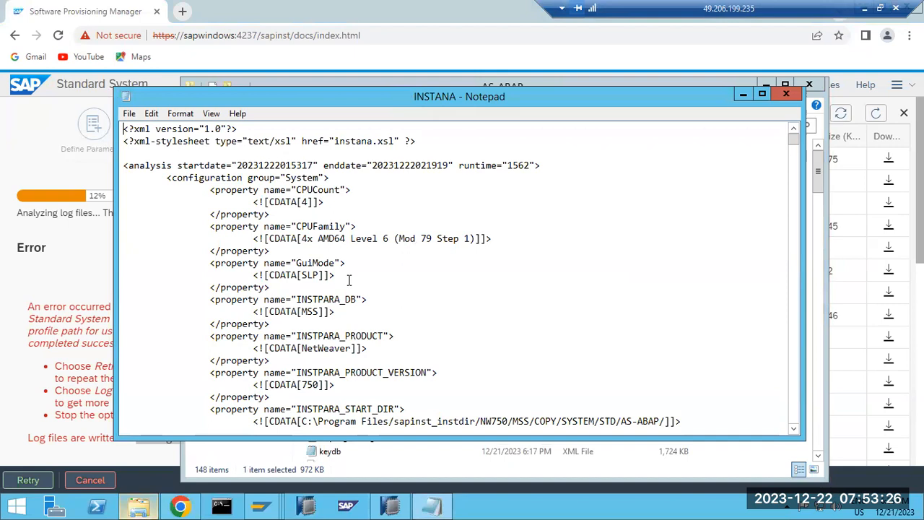
{"action": "left_click", "coordinate": [785, 94]}
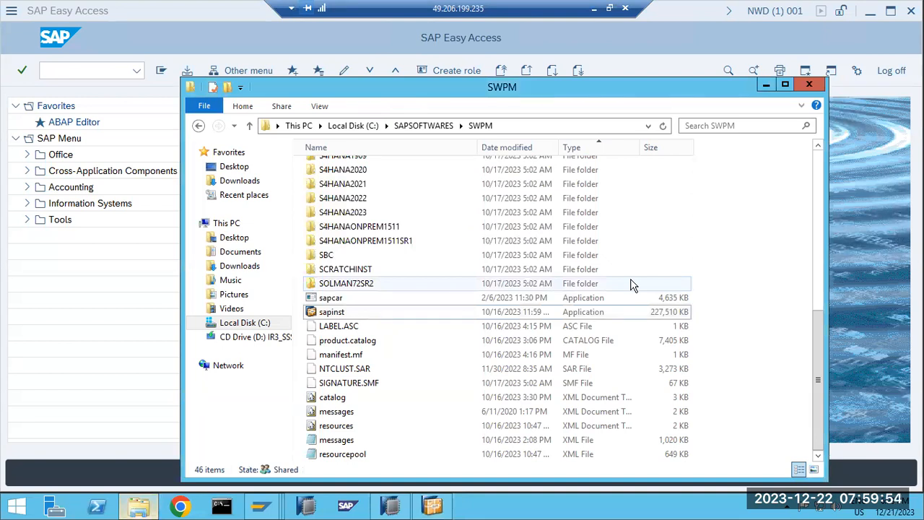
Minimize the SWPM folder window while sapinst opens the browser at sapwindows:4237.
{"action": "left_click", "coordinate": [765, 86]}
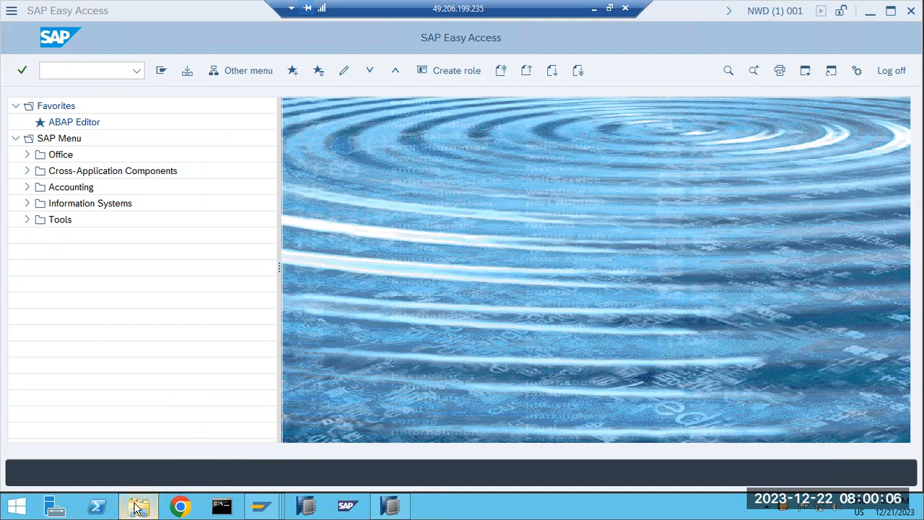
{"action": "left_click", "coordinate": [137, 508]}
{"action": "left_click", "coordinate": [137, 508]}
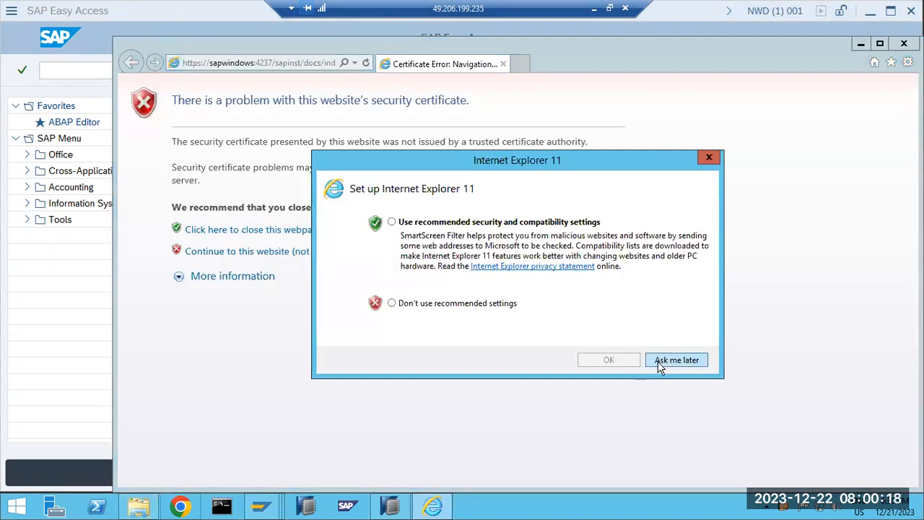
Copy the sapwindows:4237/sapinst address from Internet Explorer and load it in Chrome.
{"action": "left_click", "coordinate": [659, 360]}
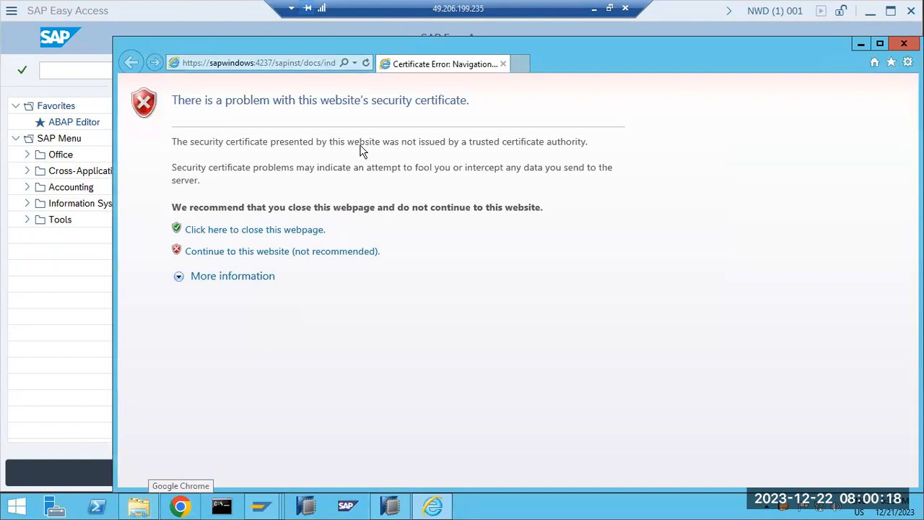
{"action": "left_click", "coordinate": [249, 62]}
{"action": "key", "text": "ctrl+c"}
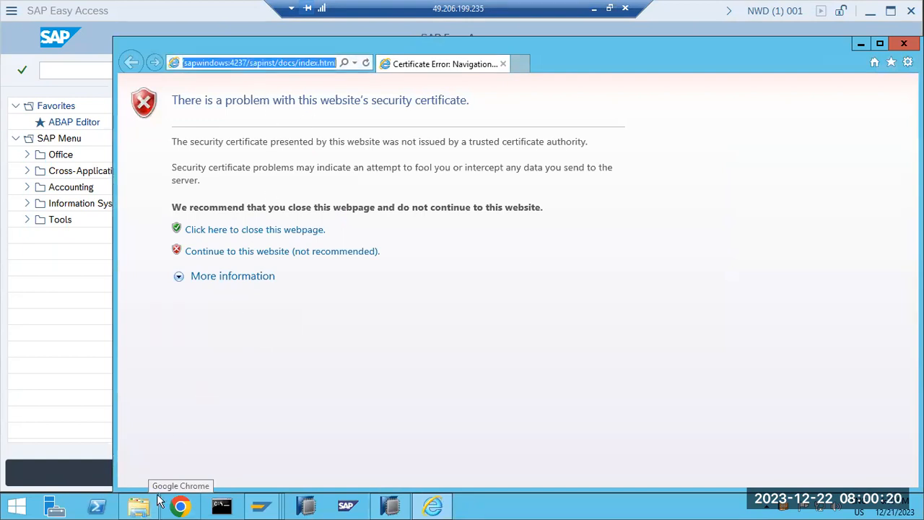
{"action": "left_click", "coordinate": [182, 507]}
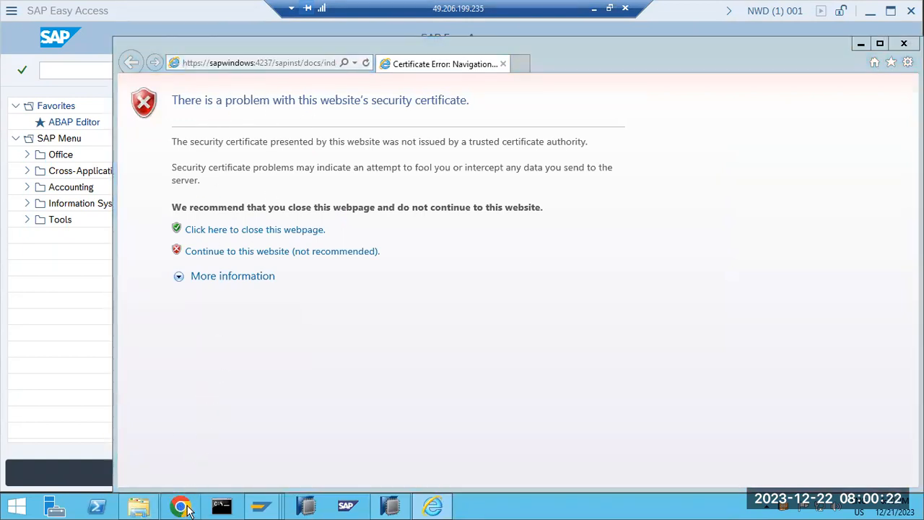
{"action": "key", "text": "ctrl+v"}
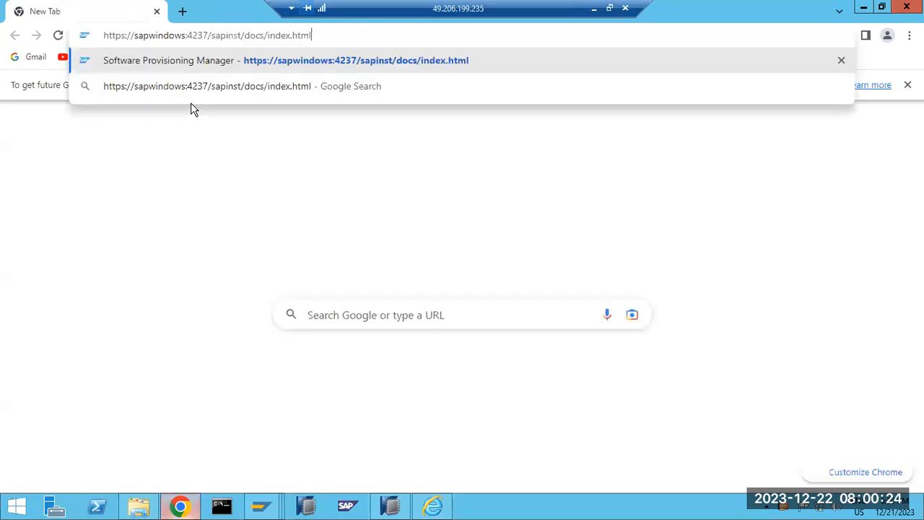
{"action": "key", "text": "Return"}
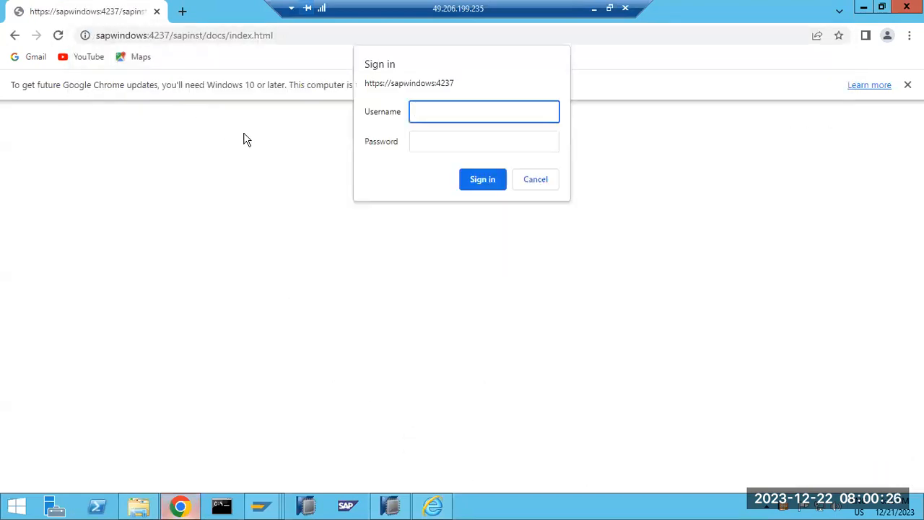
Sign in with the Administrator username and its password.
{"action": "type", "text": "Administrato"}
{"action": "key", "text": "Tab"}
{"action": "type", "text": "••••••••"}
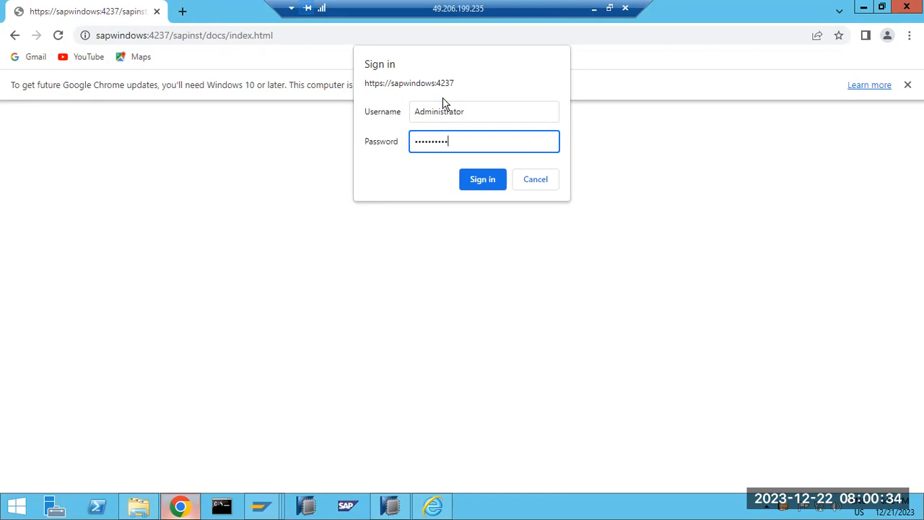
{"action": "key", "text": "Return"}
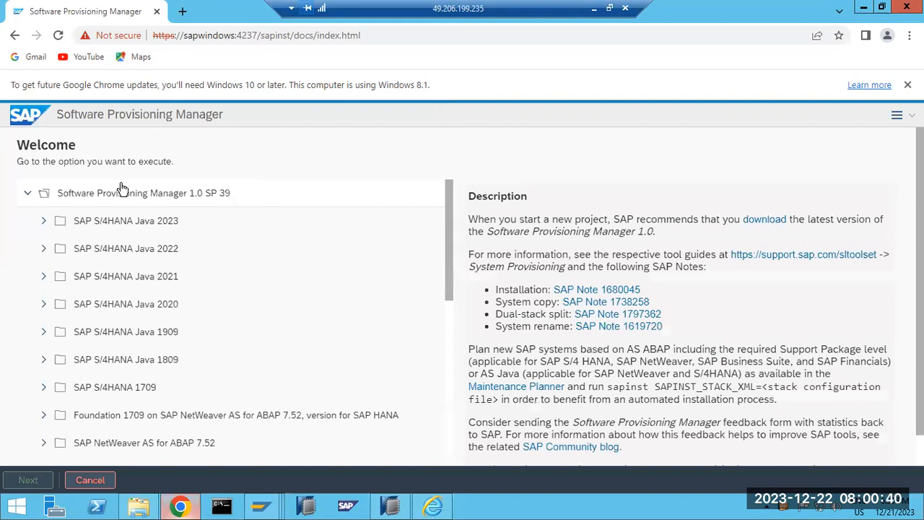
Start NetWeaver 7.5 > MS SQL Server > System Copy > Target System > Standard System > Based on AS ABAP.
{"action": "scroll", "coordinate": [87, 314], "scroll_direction": "down", "scroll_amount": 5}
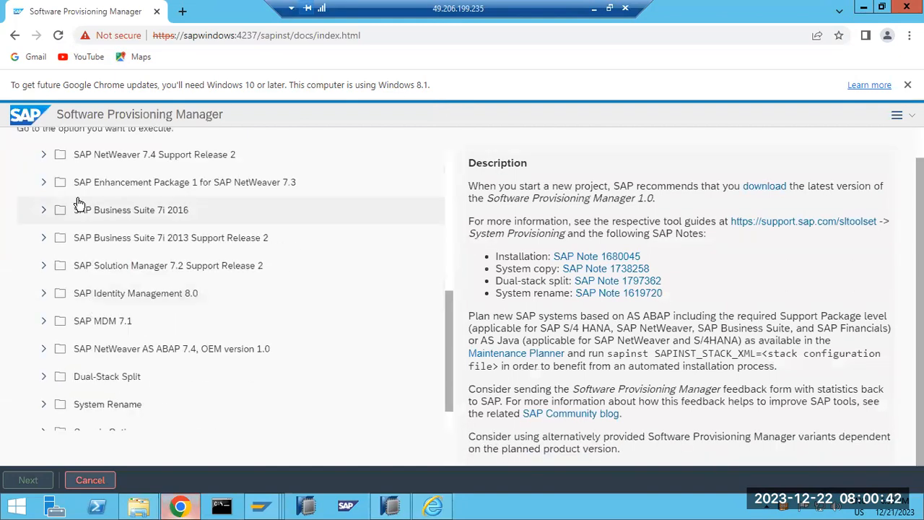
{"action": "scroll", "coordinate": [75, 212], "scroll_direction": "up", "scroll_amount": 1}
{"action": "left_click", "coordinate": [43, 195]}
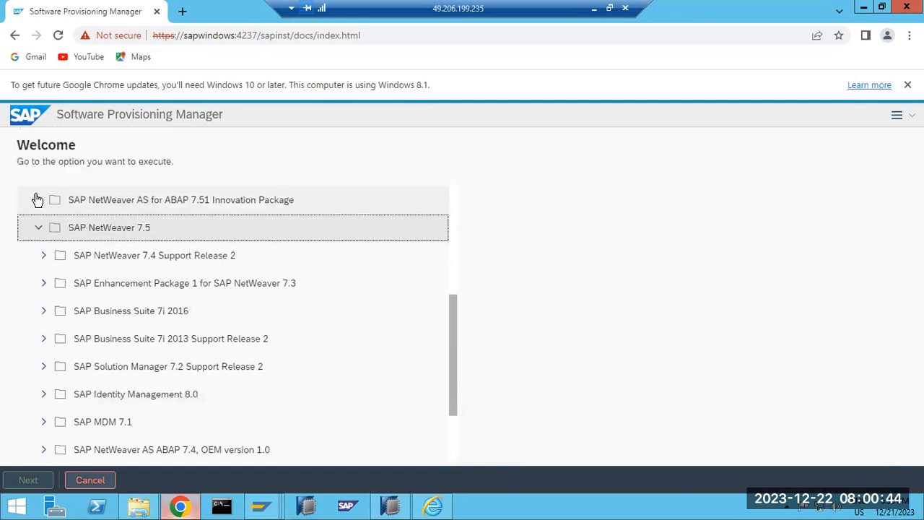
{"action": "left_click", "coordinate": [49, 367]}
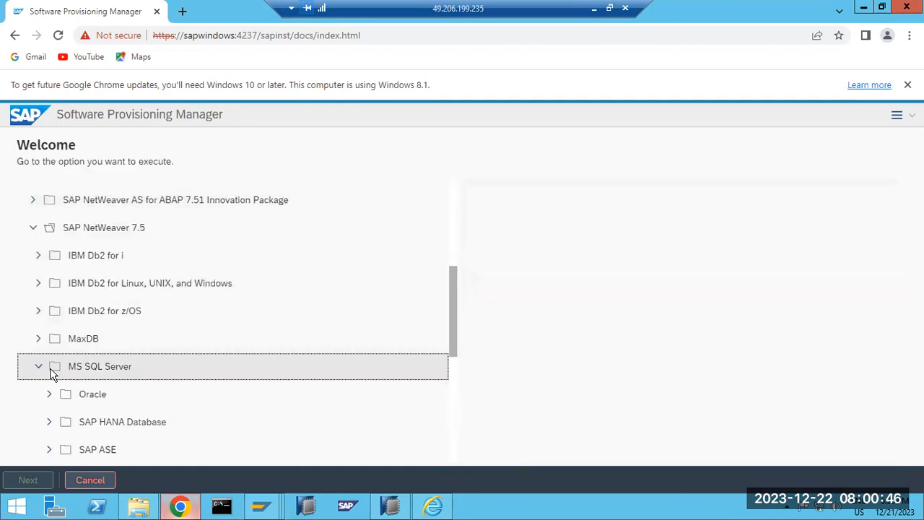
{"action": "left_click", "coordinate": [51, 375]}
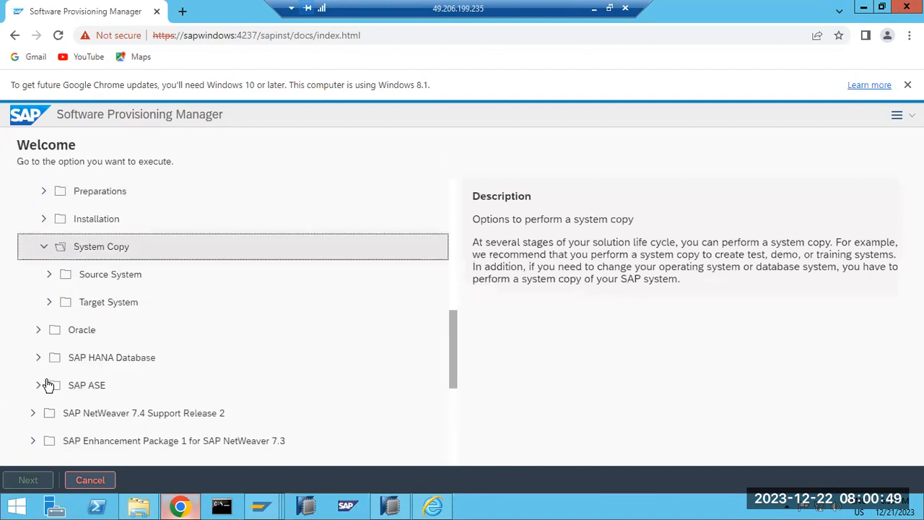
{"action": "left_click", "coordinate": [51, 307]}
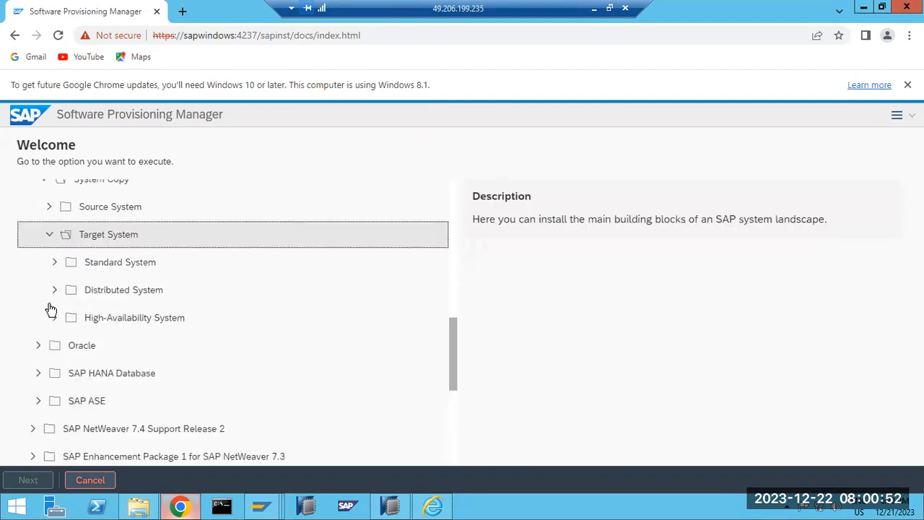
{"action": "left_click", "coordinate": [55, 266]}
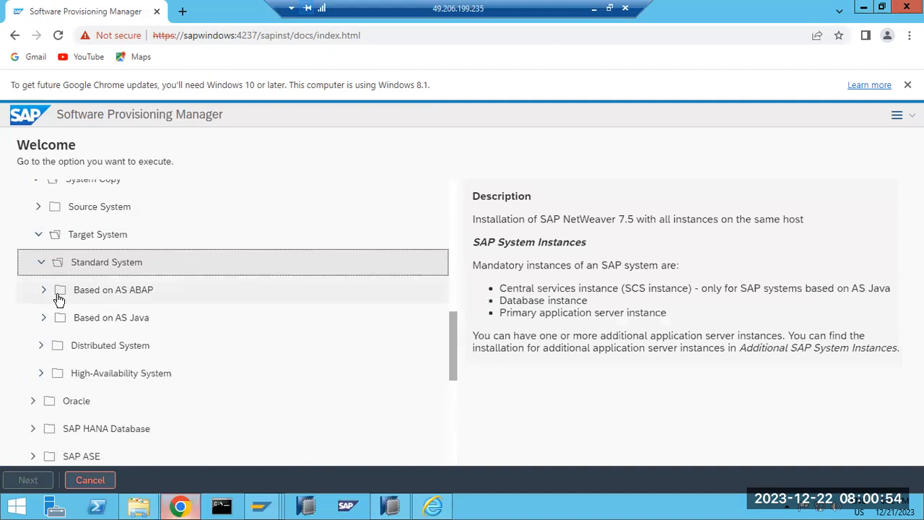
{"action": "left_click", "coordinate": [45, 290]}
{"action": "double_click", "coordinate": [78, 317]}
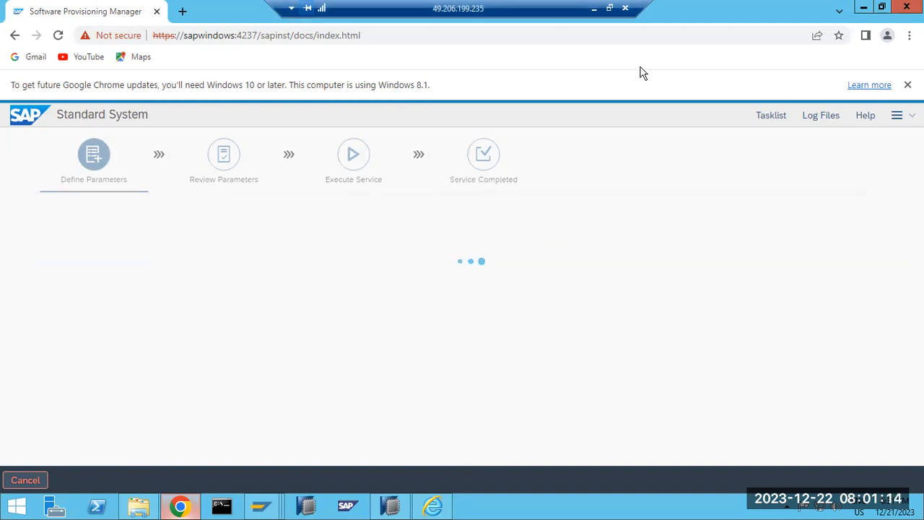
{"action": "left_click", "coordinate": [594, 9]}
{"action": "left_click", "coordinate": [509, 508]}
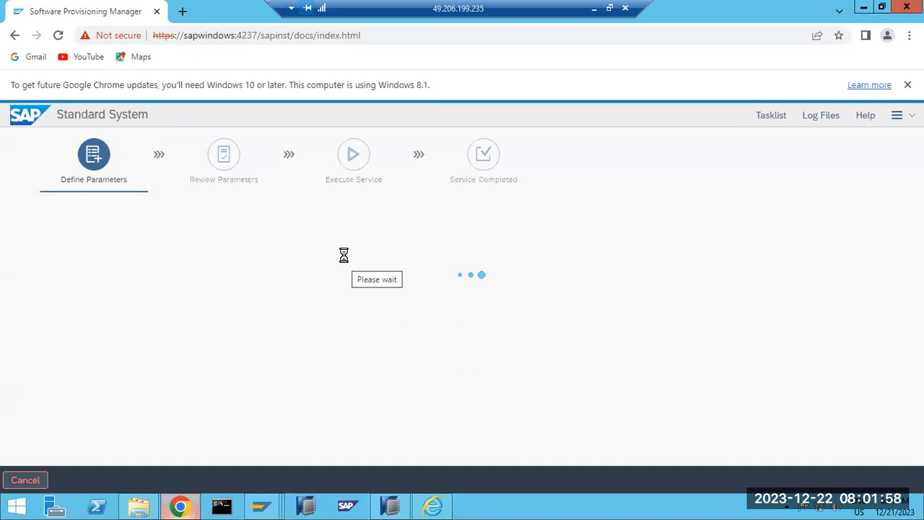
Commit the Paint notes, draft and erase a 'SAP NWA -OPTIONAL (' line, then return to the remote SWPM session.
{"action": "key", "text": "alt+Tab"}
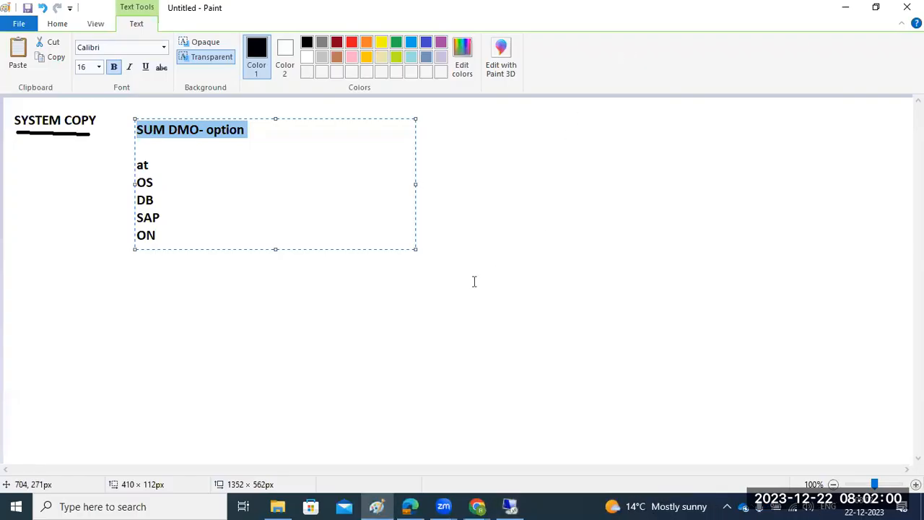
{"action": "left_click", "coordinate": [334, 323]}
{"action": "left_click_drag", "start_coordinate": [318, 119], "coordinate": [856, 382]}
{"action": "type", "text": "SAP NWA -OPTIONAL ("}
{"action": "key", "text": "BackSpace"}
{"action": "key", "text": "BackSpace"}
{"action": "key", "text": "BackSpace"}
{"action": "key", "text": "BackSpace"}
{"action": "key", "text": "BackSpace"}
{"action": "key", "text": "BackSpace"}
{"action": "key", "text": "BackSpace"}
{"action": "key", "text": "BackSpace"}
{"action": "key", "text": "BackSpace"}
{"action": "key", "text": "BackSpace"}
{"action": "key", "text": "BackSpace"}
{"action": "key", "text": "BackSpace"}
{"action": "key", "text": "BackSpace"}
{"action": "key", "text": "BackSpace"}
{"action": "key", "text": "BackSpace"}
{"action": "key", "text": "BackSpace"}
{"action": "key", "text": "BackSpace"}
{"action": "key", "text": "BackSpace"}
{"action": "key", "text": "BackSpace"}
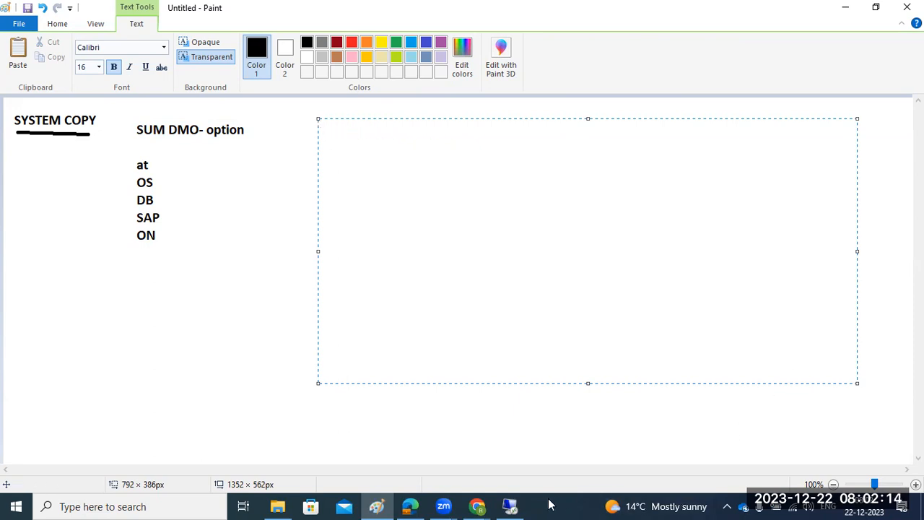
{"action": "mouse_move", "coordinate": [515, 504]}
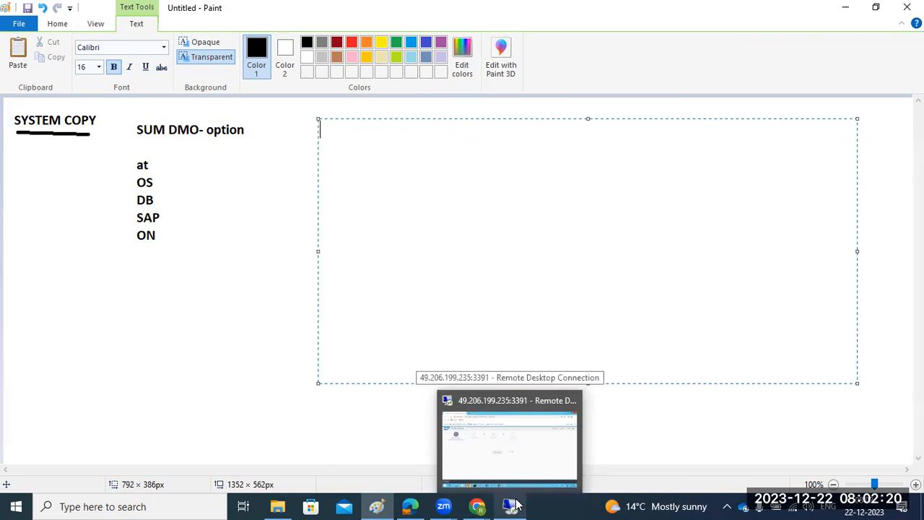
{"action": "left_click", "coordinate": [512, 505]}
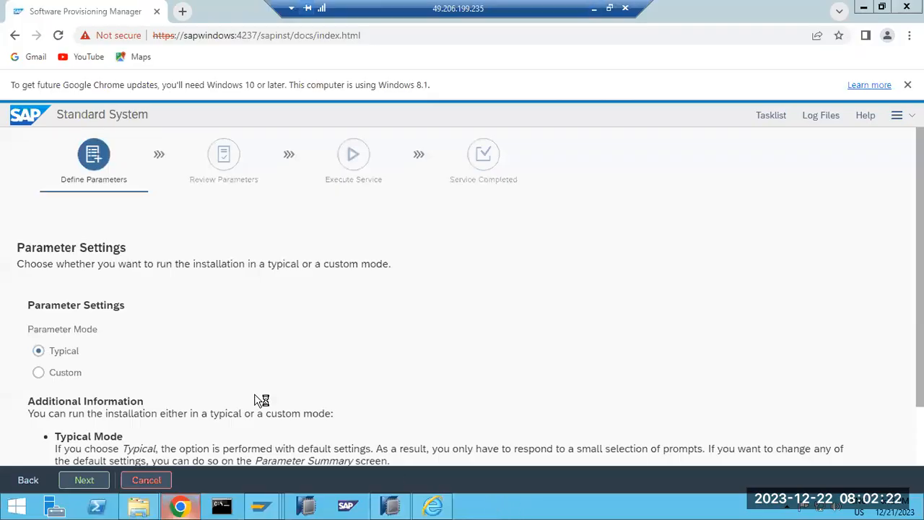
Accept Typical parameter mode, then briefly open and minimize the C:\SAPSOFTWARES\SWPM folder while DLLs update.
{"action": "left_click", "coordinate": [92, 481]}
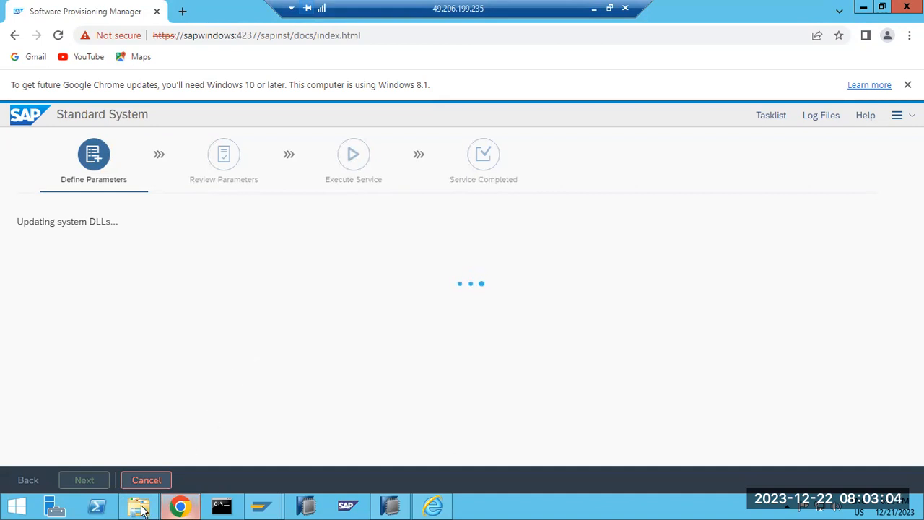
{"action": "left_click", "coordinate": [103, 509]}
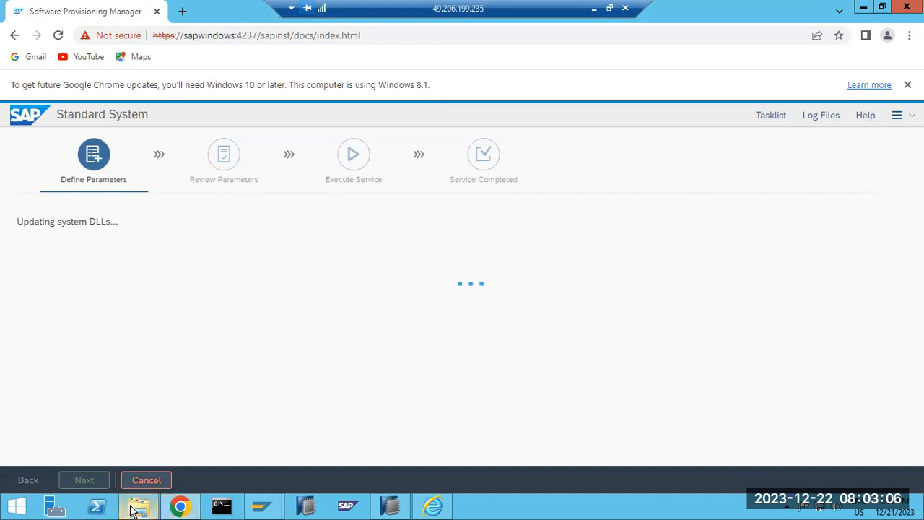
{"action": "left_click", "coordinate": [135, 507]}
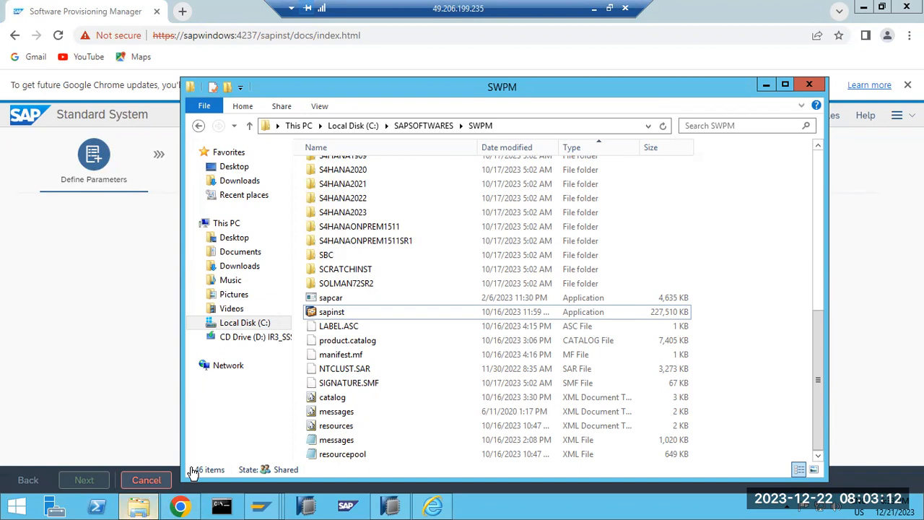
{"action": "left_click", "coordinate": [765, 84]}
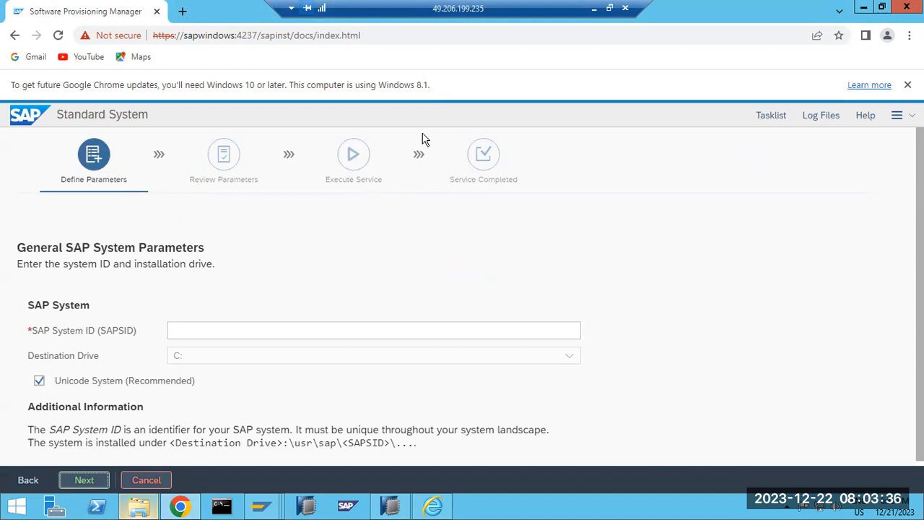
Enter SAP system ID NWQ, then untick 'Set FQDN for SAP system' and continue.
{"action": "left_click", "coordinate": [203, 334]}
{"action": "type", "text": "NWQ"}
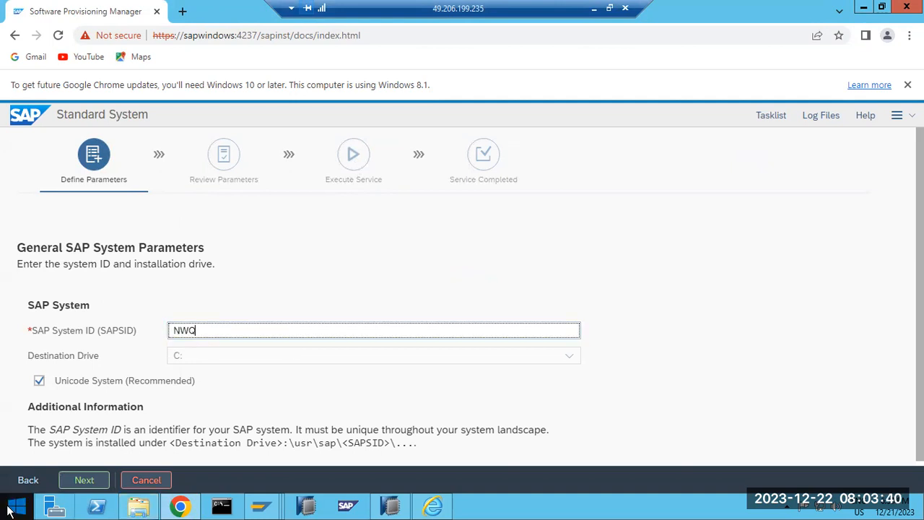
{"action": "left_click", "coordinate": [83, 479]}
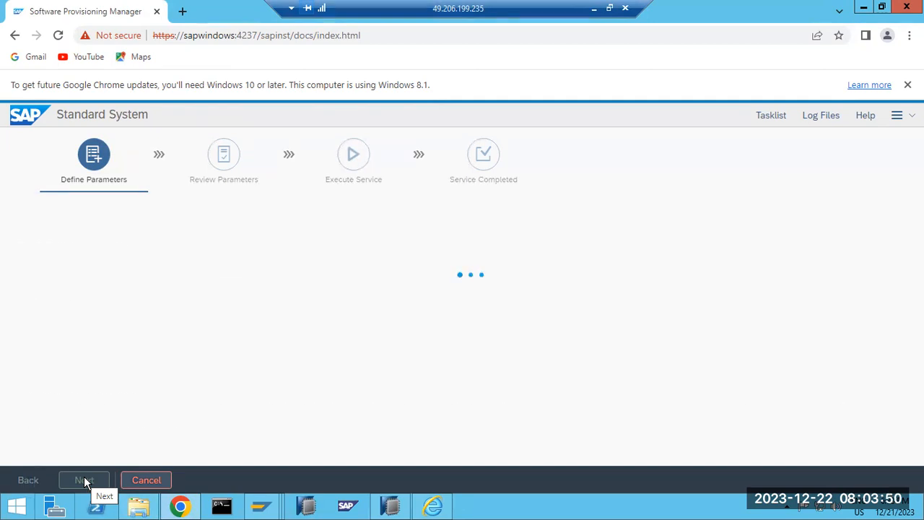
{"action": "left_click", "coordinate": [64, 334]}
{"action": "left_click", "coordinate": [83, 480]}
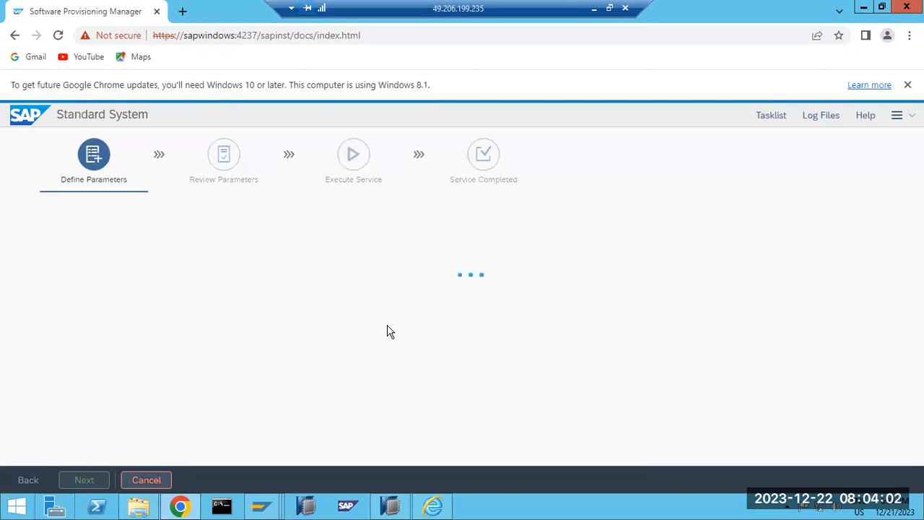
Enter the master password for all users, retype it in Confirm, and continue.
{"action": "left_click", "coordinate": [317, 367]}
{"action": "type", "text": "••••••"}
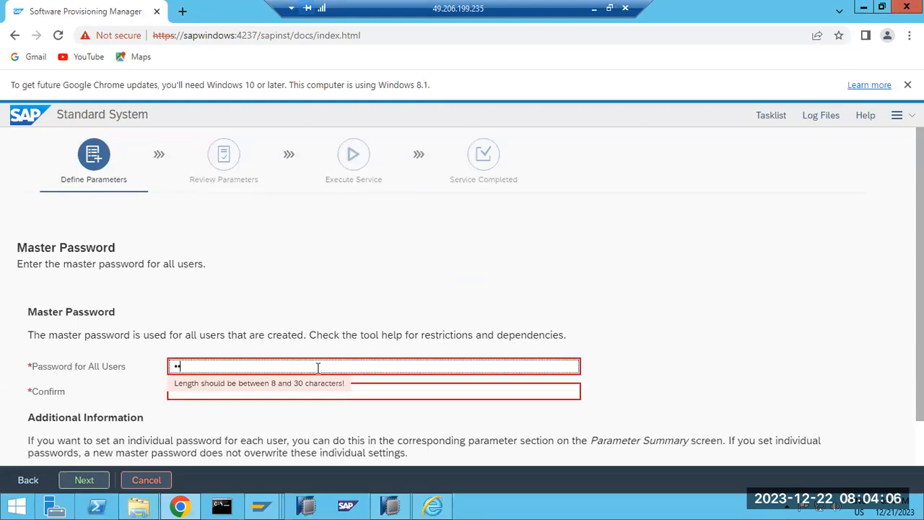
{"action": "type", "text": "••••"}
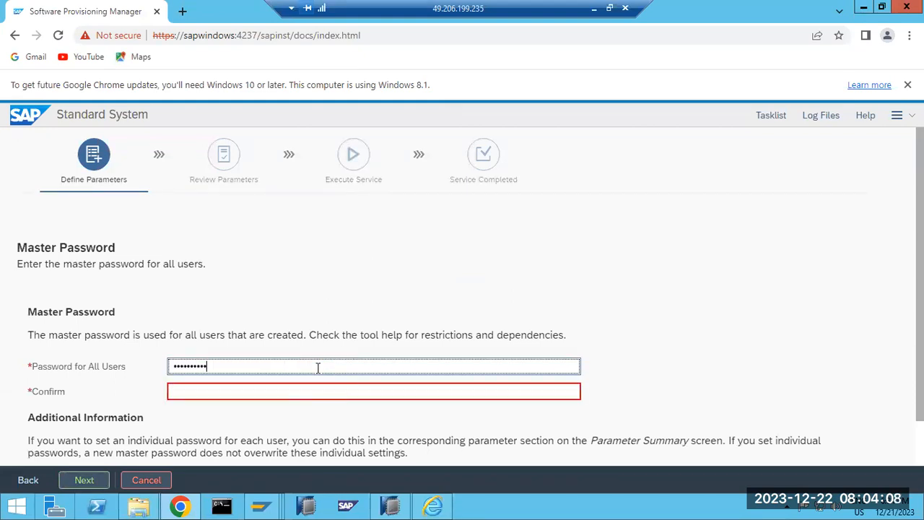
{"action": "key", "text": "Tab"}
{"action": "type", "text": "••••••"}
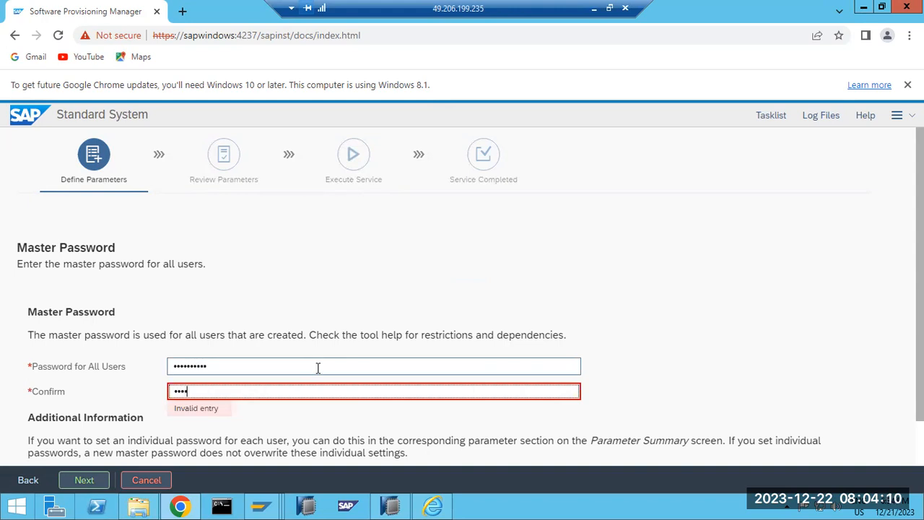
{"action": "type", "text": "•"}
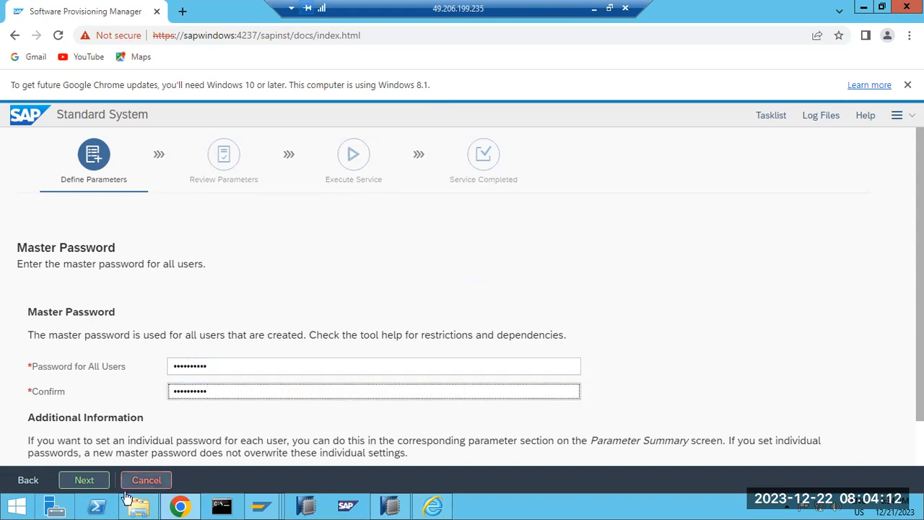
{"action": "left_click", "coordinate": [79, 481]}
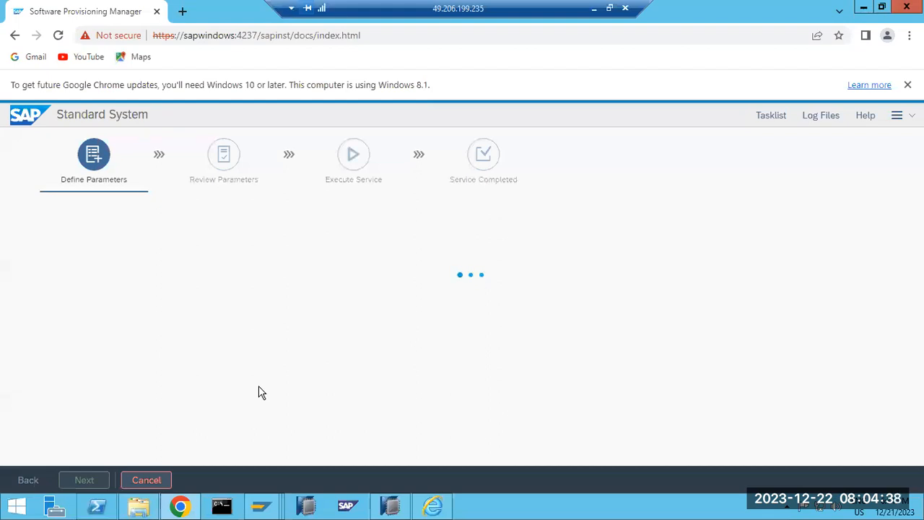
Navigate from Local Disk (C:) through Program Files\sapinst_instdir\NW750\MSS\COPY\SYSTEM\STD into AS-ABAP.
{"action": "left_click", "coordinate": [147, 511]}
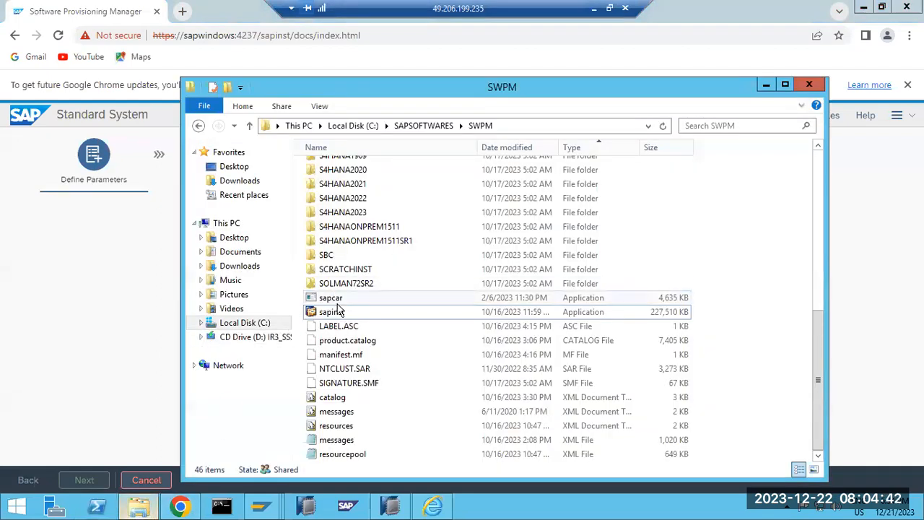
{"action": "left_click", "coordinate": [346, 125]}
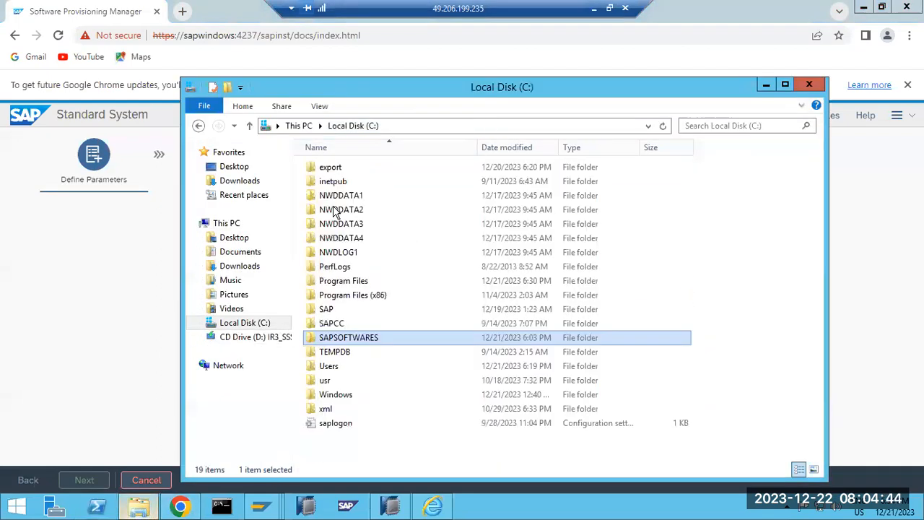
{"action": "double_click", "coordinate": [340, 280]}
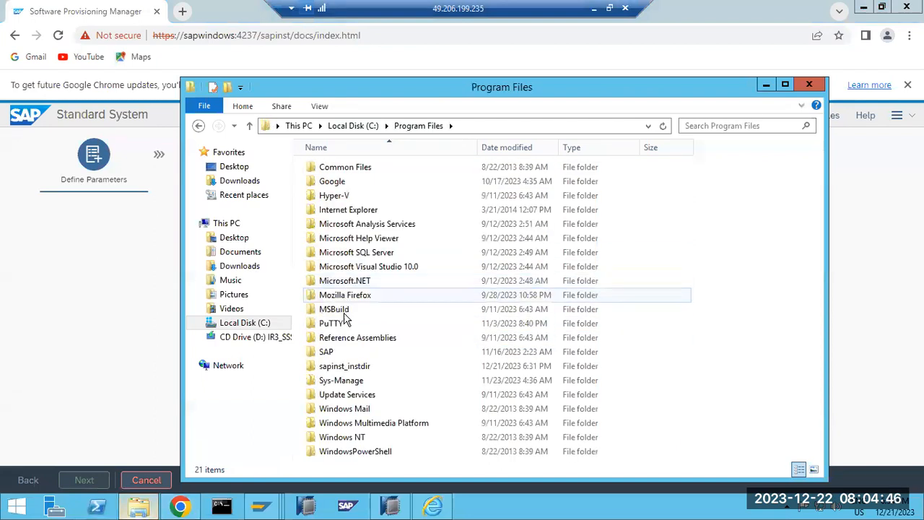
{"action": "double_click", "coordinate": [339, 368]}
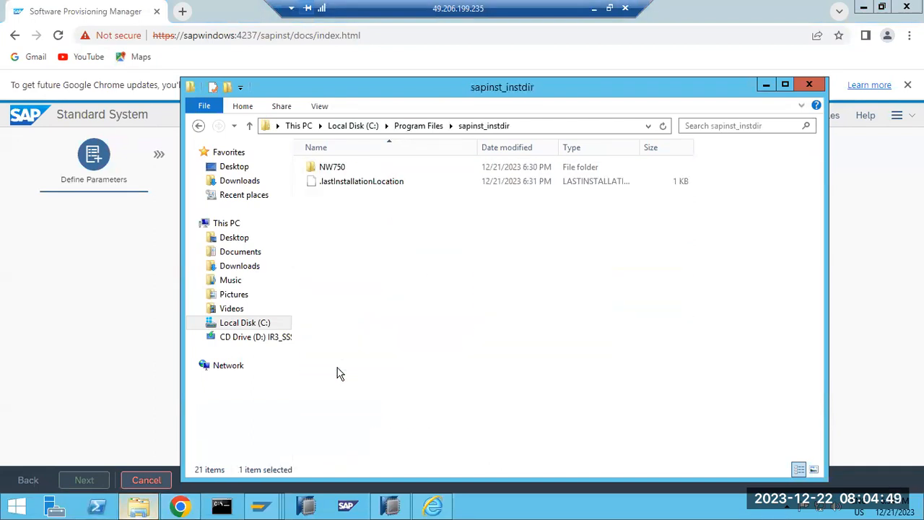
{"action": "double_click", "coordinate": [336, 173]}
{"action": "double_click", "coordinate": [336, 172]}
{"action": "double_click", "coordinate": [336, 173]}
{"action": "left_click", "coordinate": [337, 173]}
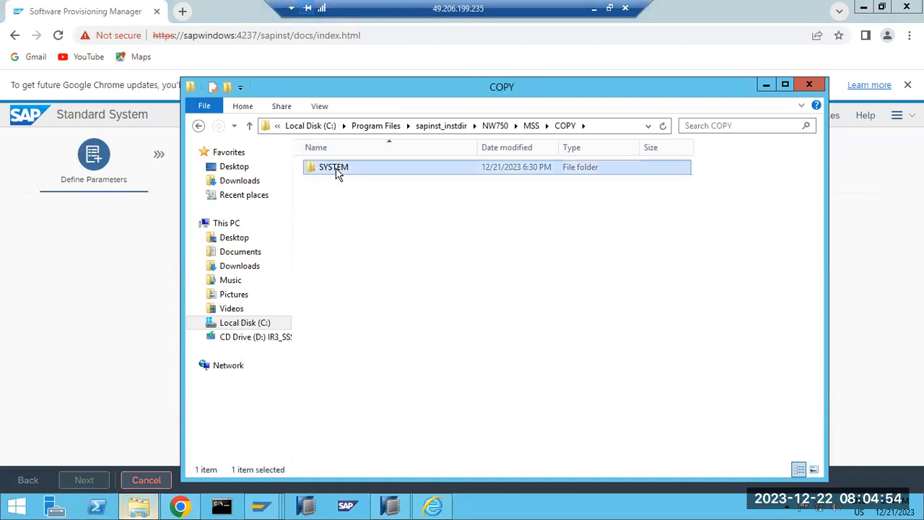
{"action": "double_click", "coordinate": [337, 173]}
{"action": "double_click", "coordinate": [336, 173]}
{"action": "left_click", "coordinate": [336, 172]}
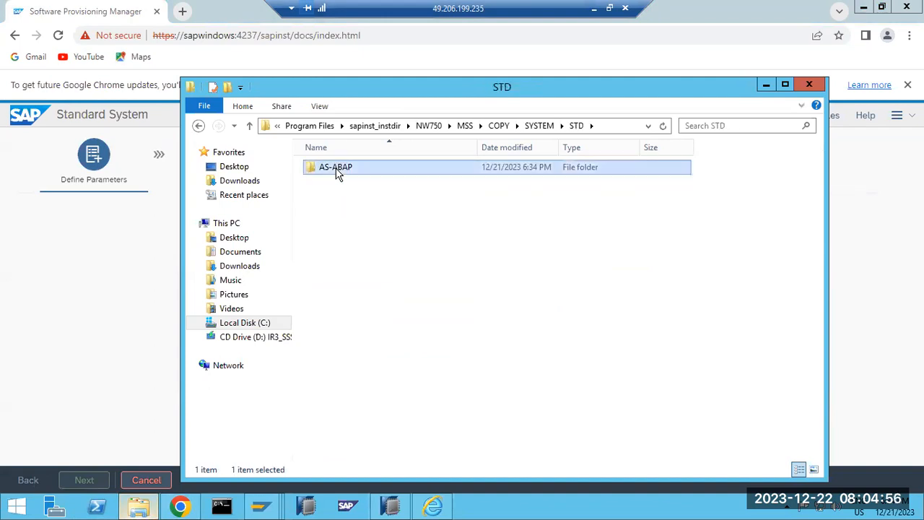
{"action": "double_click", "coordinate": [336, 173]}
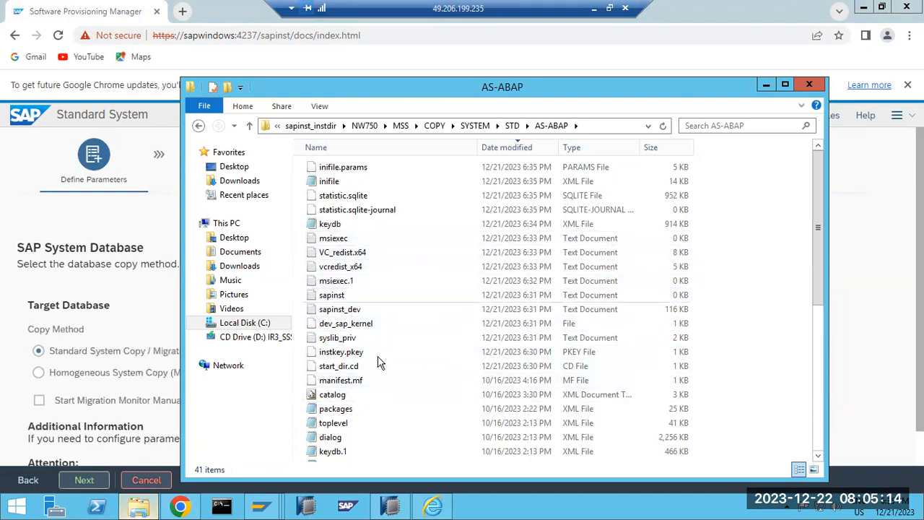
Accept the standard system copy method and open SWPM's installer log file list.
{"action": "left_click", "coordinate": [85, 479]}
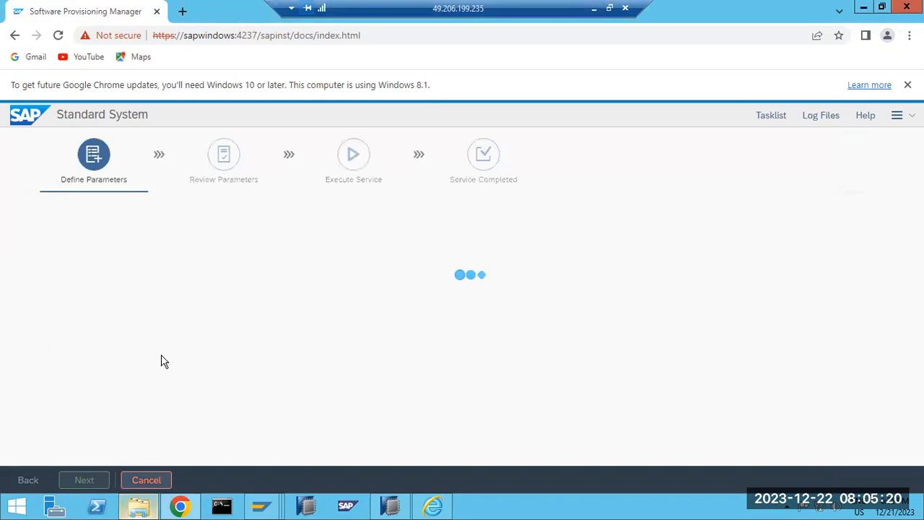
{"action": "left_click", "coordinate": [140, 507]}
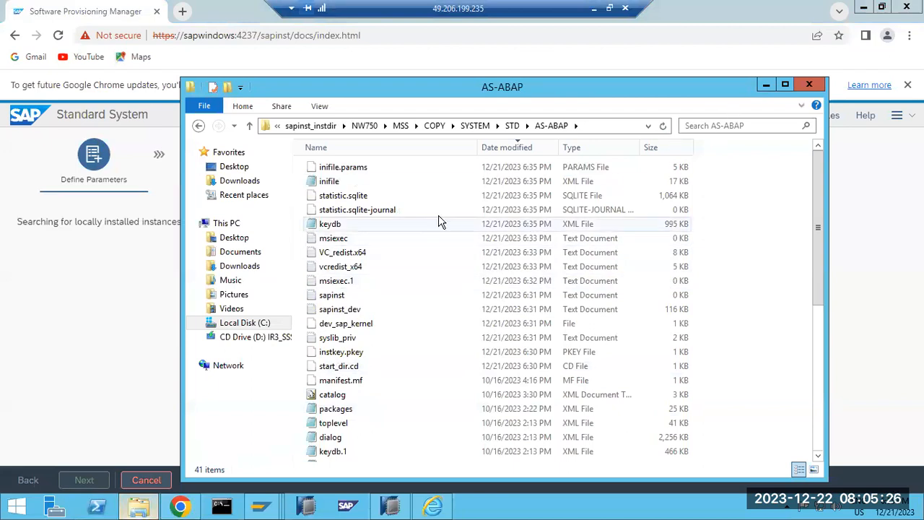
{"action": "left_click", "coordinate": [614, 127]}
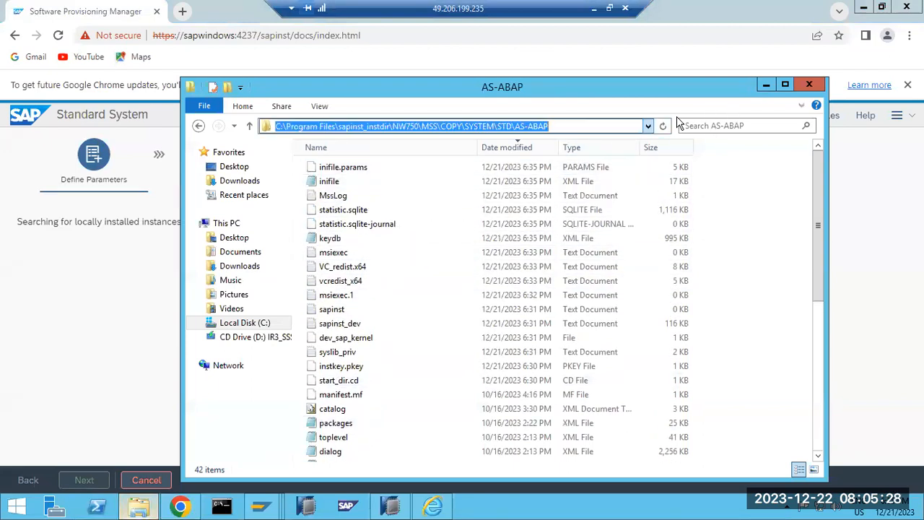
{"action": "left_click", "coordinate": [766, 84]}
{"action": "left_click", "coordinate": [823, 116]}
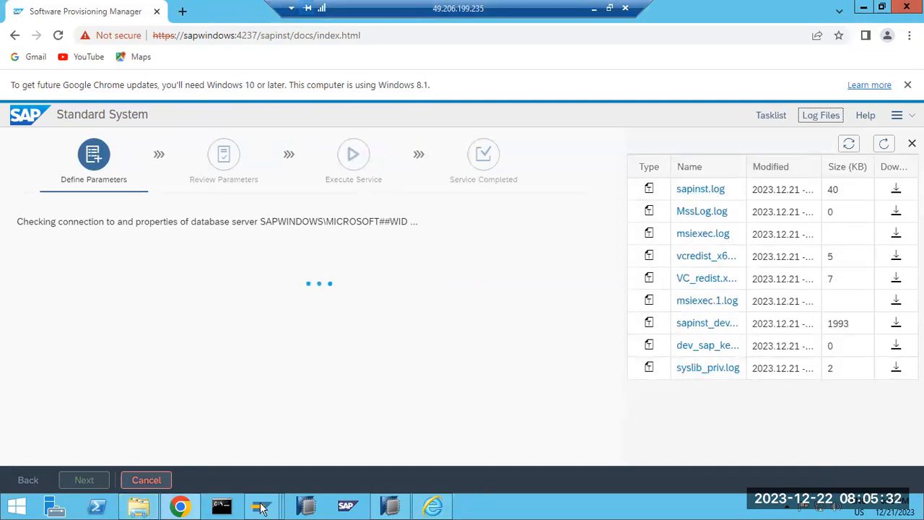
Sort the AS-ABAP folder newest-first by Date modified and select the sapinst log.
{"action": "left_click", "coordinate": [138, 506]}
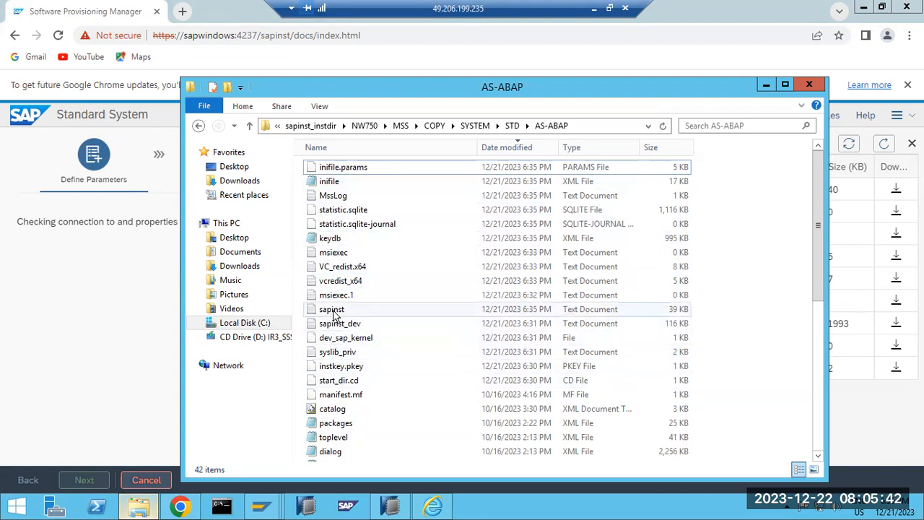
{"action": "left_click", "coordinate": [525, 152]}
{"action": "left_click", "coordinate": [525, 150]}
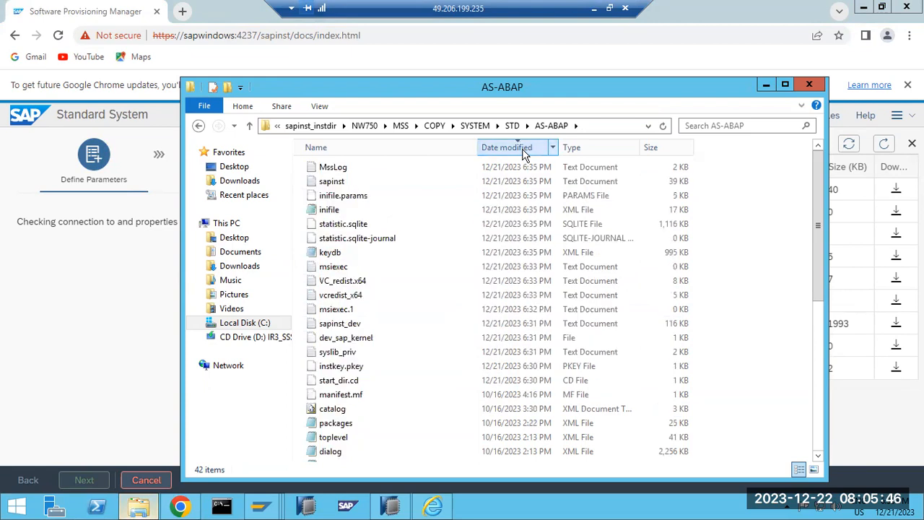
{"action": "left_click", "coordinate": [323, 185]}
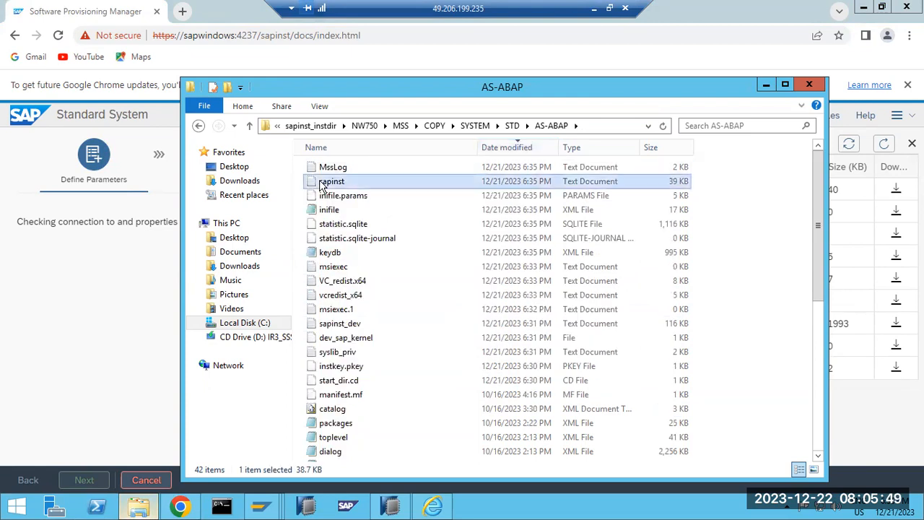
{"action": "left_click", "coordinate": [162, 193]}
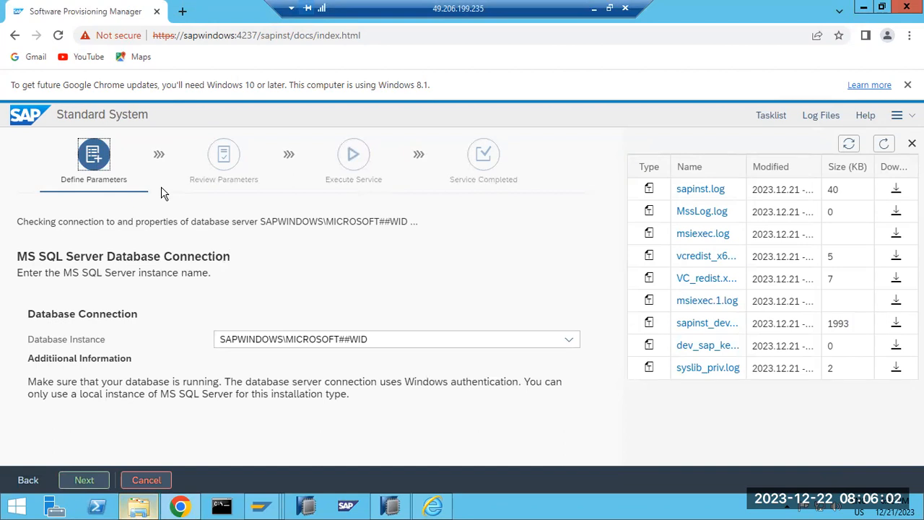
Choose the SAPWINDOWS database instance and continue.
{"action": "left_click", "coordinate": [568, 339]}
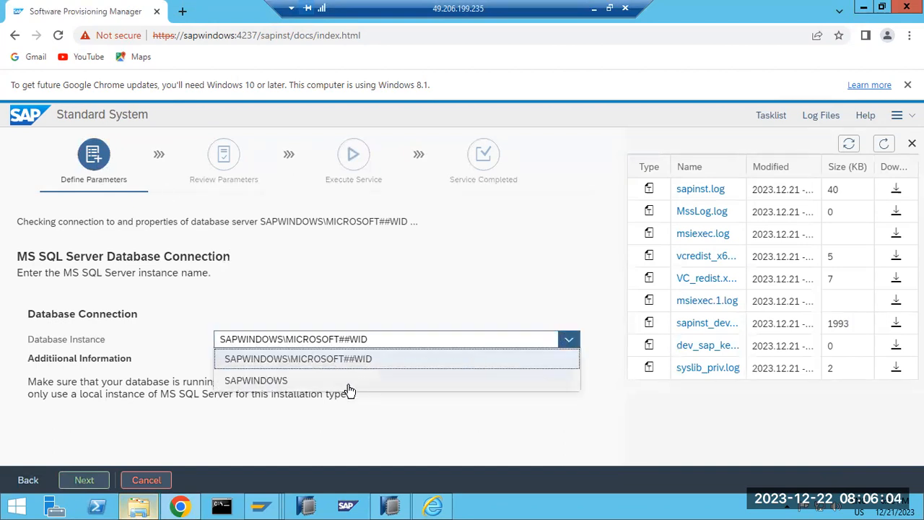
{"action": "left_click", "coordinate": [256, 381]}
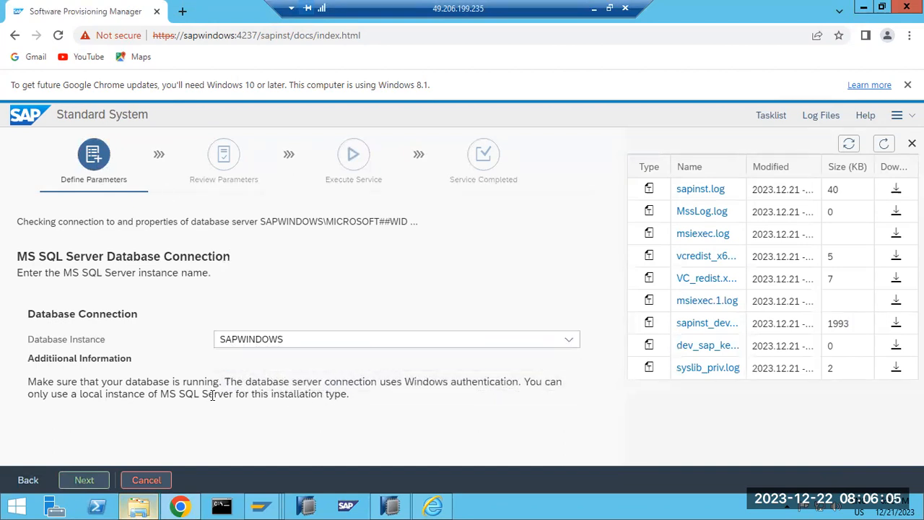
{"action": "left_click", "coordinate": [88, 480]}
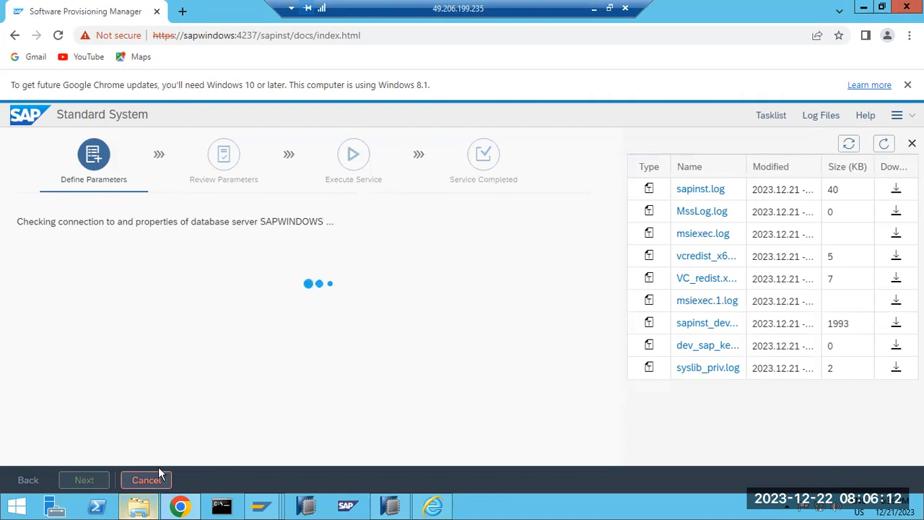
Search the AS-ABAP folder for 'pro', then continue past the database selection step.
{"action": "left_click", "coordinate": [137, 508]}
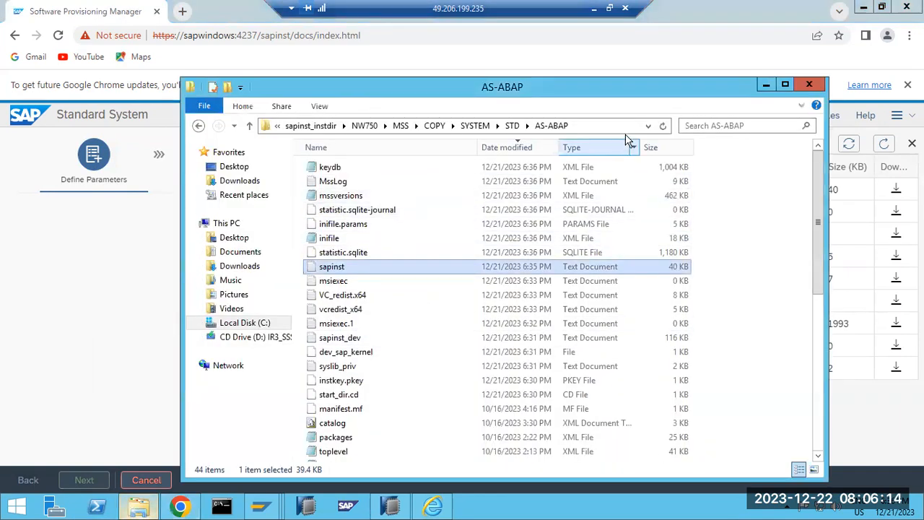
{"action": "left_click", "coordinate": [719, 125]}
{"action": "type", "text": "p"}
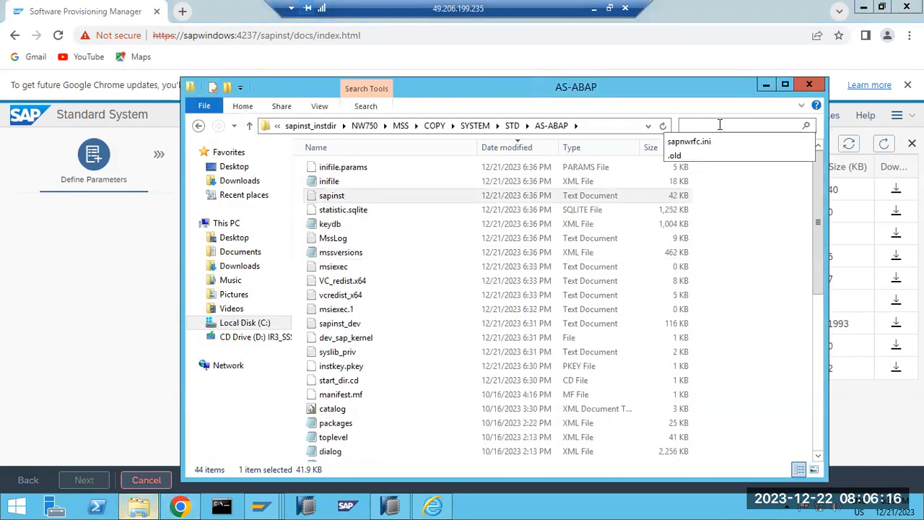
{"action": "type", "text": "ro"}
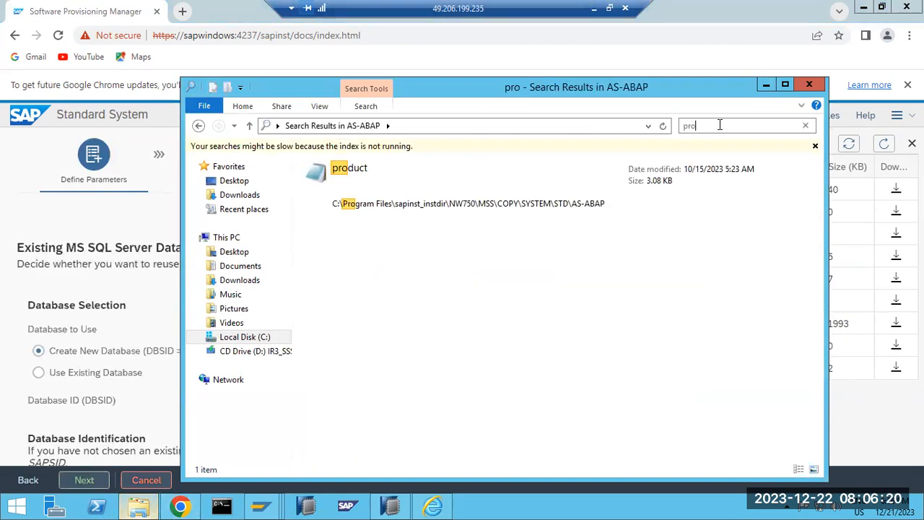
{"action": "left_click", "coordinate": [81, 480]}
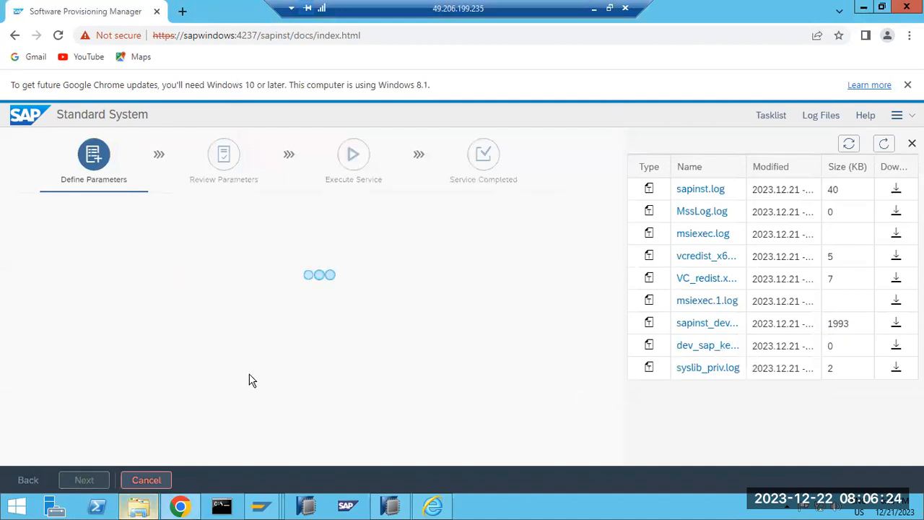
Set Package Path to C:\SAPSOFTWARES\KERNEL, continue, refresh the log list, then minimize the remote session.
{"action": "left_click", "coordinate": [897, 117]}
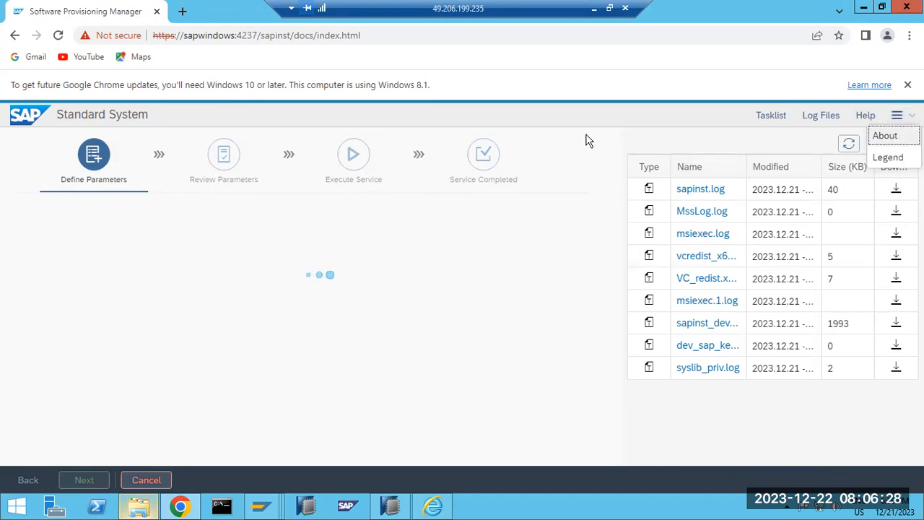
{"action": "left_click", "coordinate": [431, 217]}
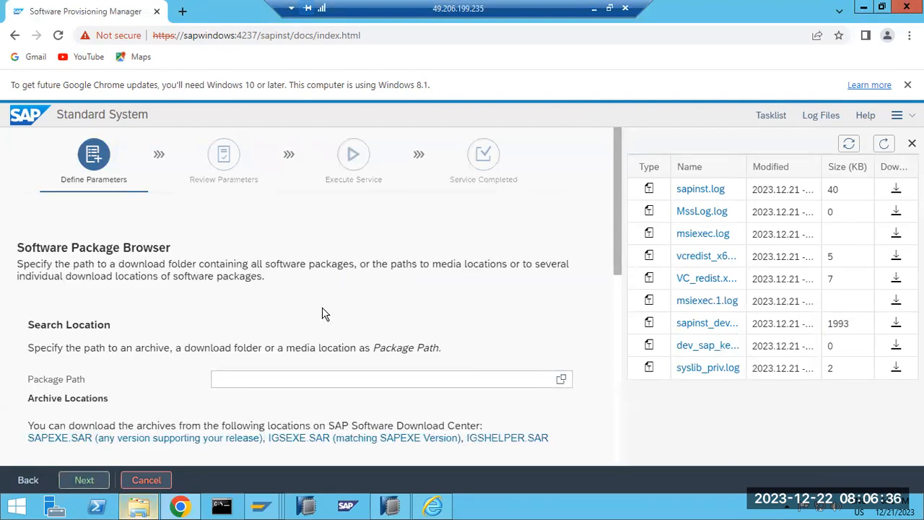
{"action": "left_click", "coordinate": [561, 379]}
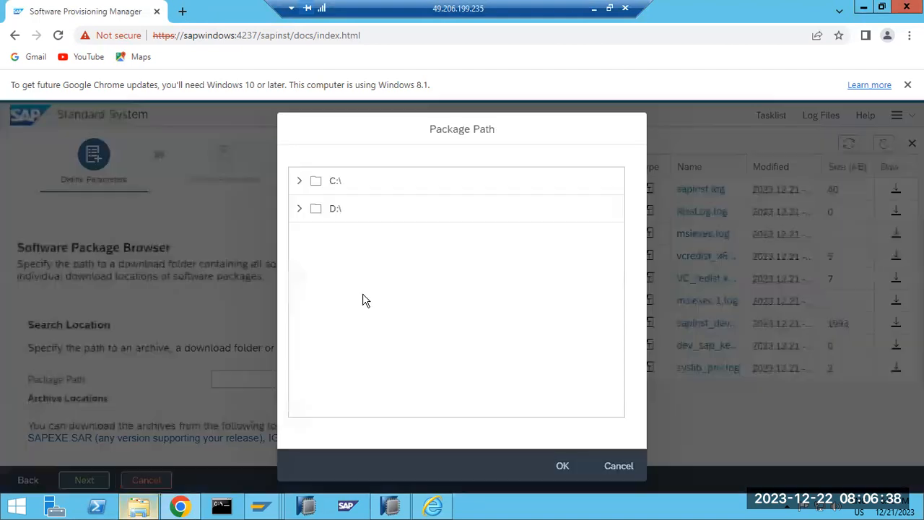
{"action": "left_click", "coordinate": [299, 185]}
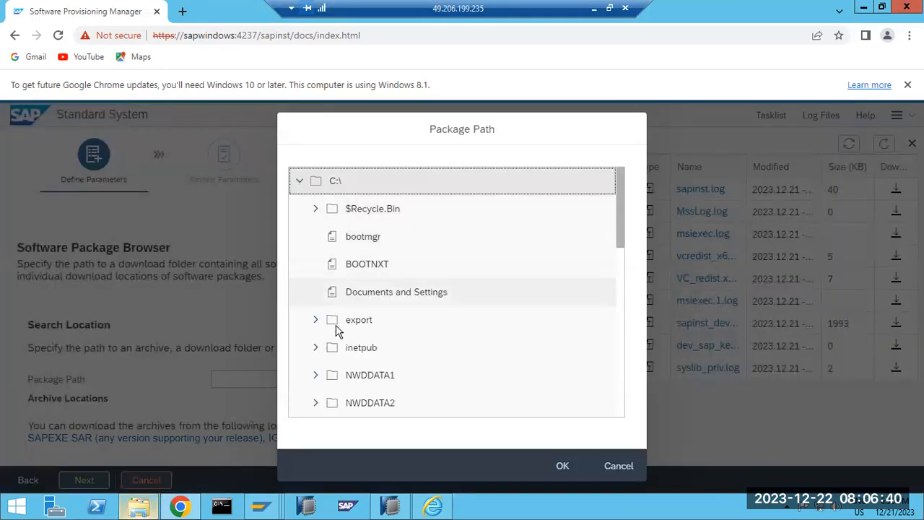
{"action": "scroll", "coordinate": [334, 344], "scroll_direction": "down", "scroll_amount": 6}
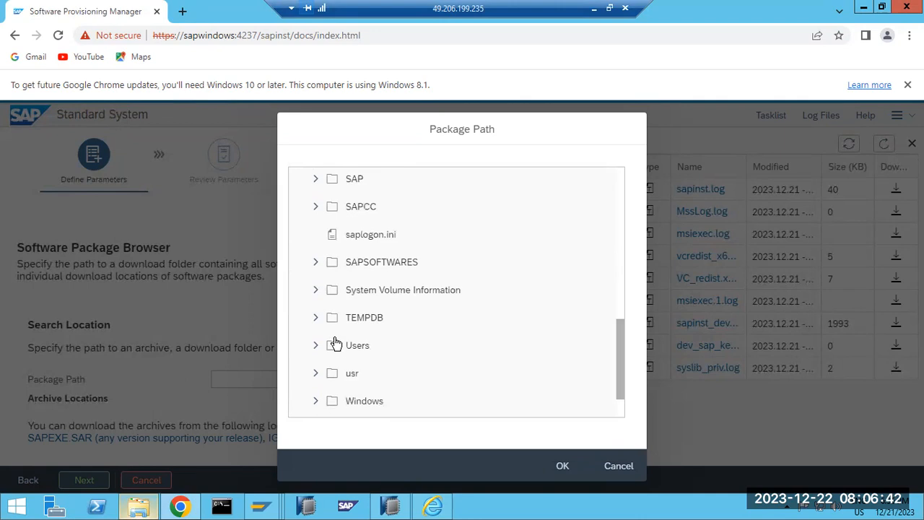
{"action": "left_click", "coordinate": [315, 262]}
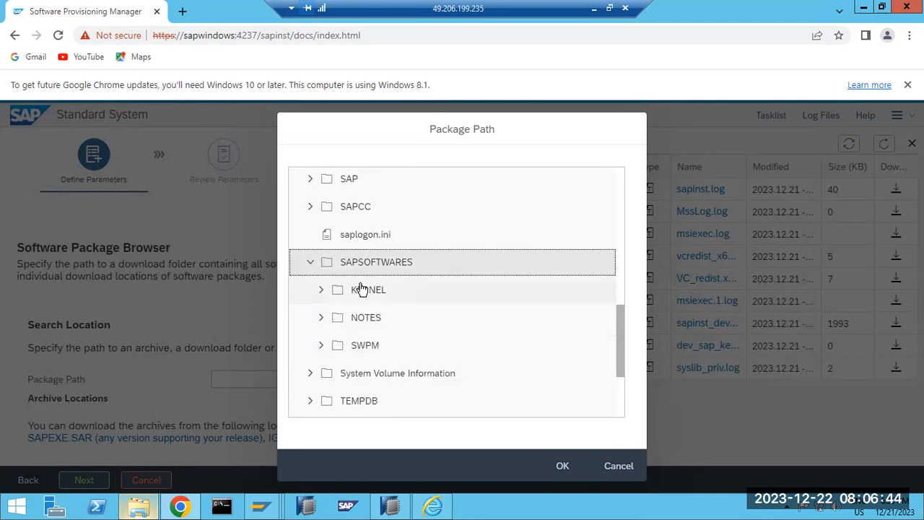
{"action": "left_click", "coordinate": [361, 290]}
{"action": "left_click", "coordinate": [562, 466]}
{"action": "left_click", "coordinate": [84, 480]}
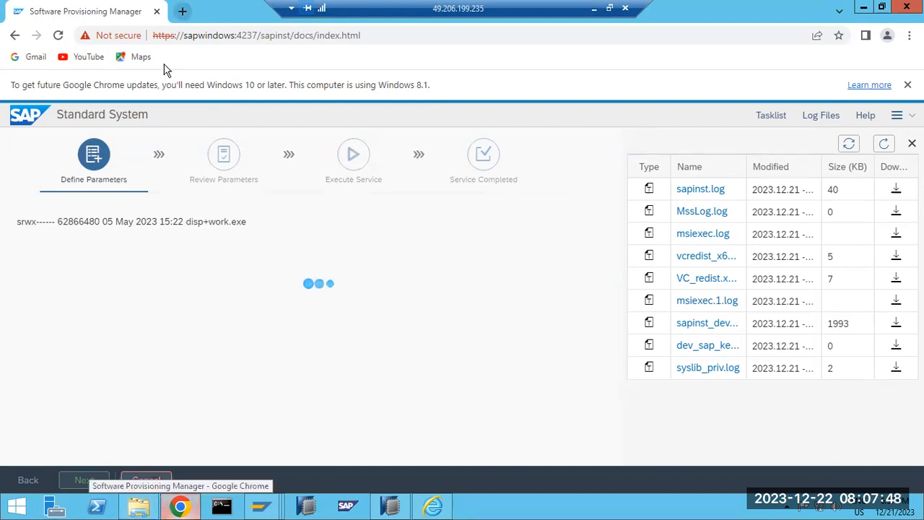
{"action": "left_click", "coordinate": [888, 145]}
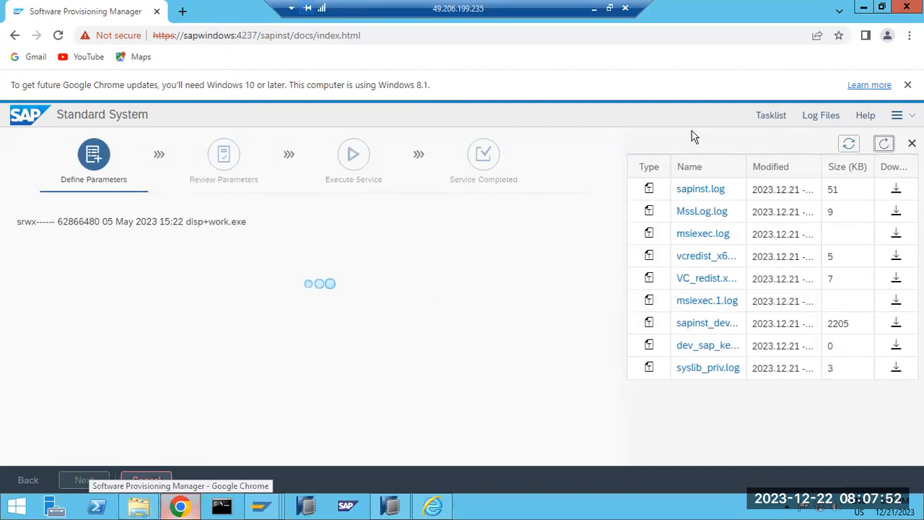
{"action": "left_click", "coordinate": [594, 9]}
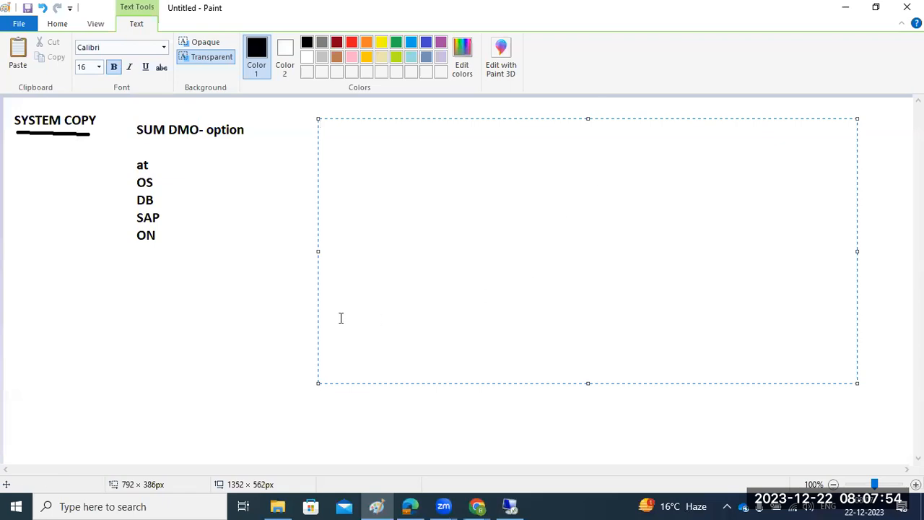
Draw a square box beside the OS/DB/SAP list and label it ON-PREM.
{"action": "left_click", "coordinate": [227, 309]}
{"action": "left_click_drag", "start_coordinate": [286, 131], "coordinate": [862, 437]}
{"action": "left_click", "coordinate": [169, 297]}
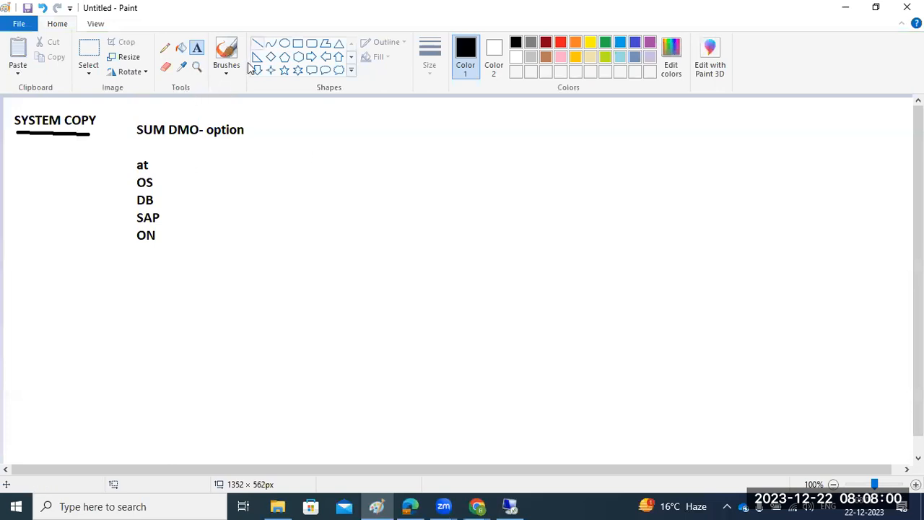
{"action": "left_click", "coordinate": [298, 44]}
{"action": "left_click_drag", "start_coordinate": [196, 200], "coordinate": [376, 360]}
{"action": "left_click", "coordinate": [196, 48]}
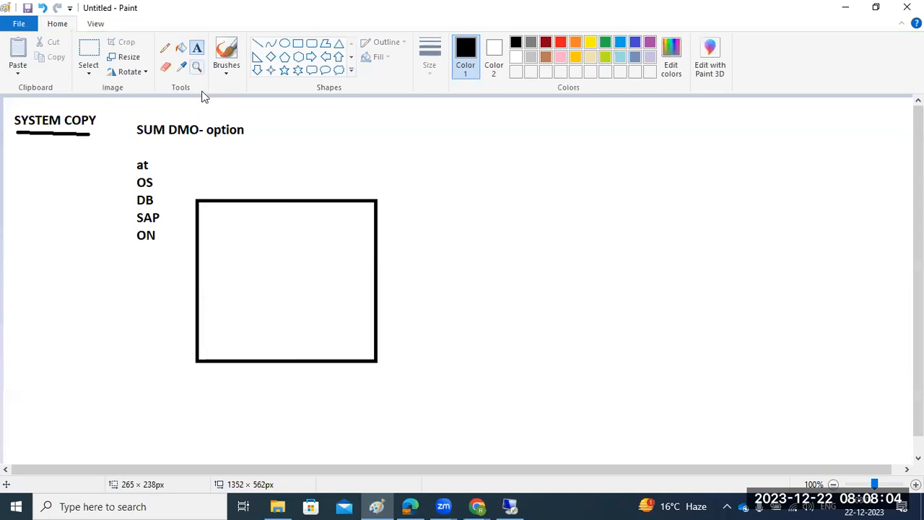
{"action": "left_click", "coordinate": [220, 268]}
{"action": "type", "text": "ON-PREM -"}
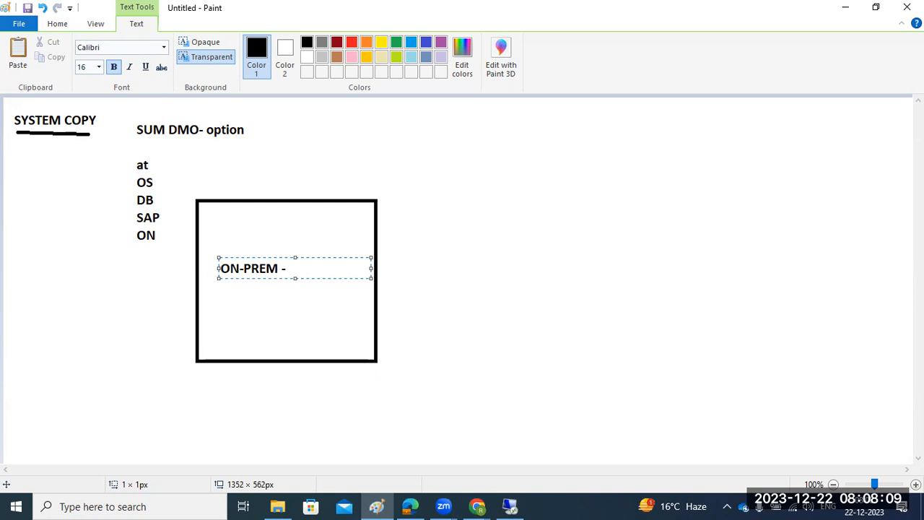
{"action": "left_click", "coordinate": [105, 289]}
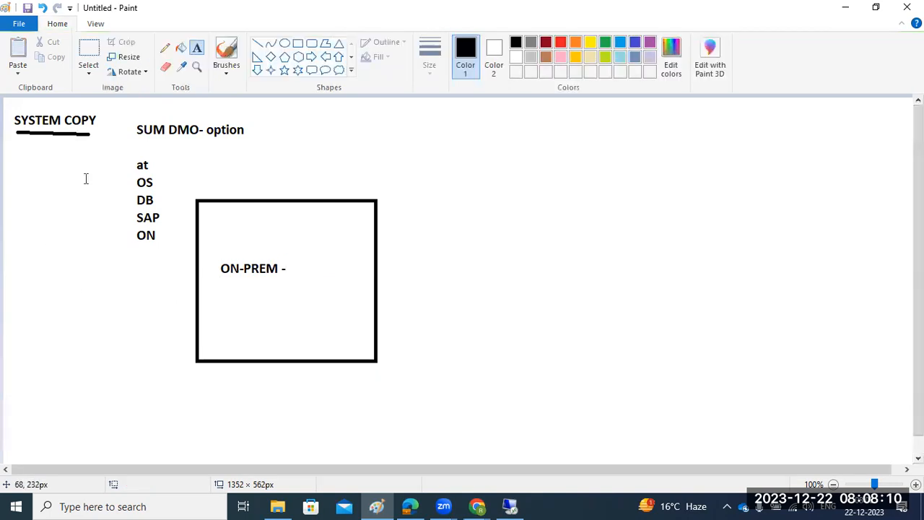
Draw a larger box at the canvas right with small marks below, labelled CLOUD.
{"action": "left_click", "coordinate": [298, 43]}
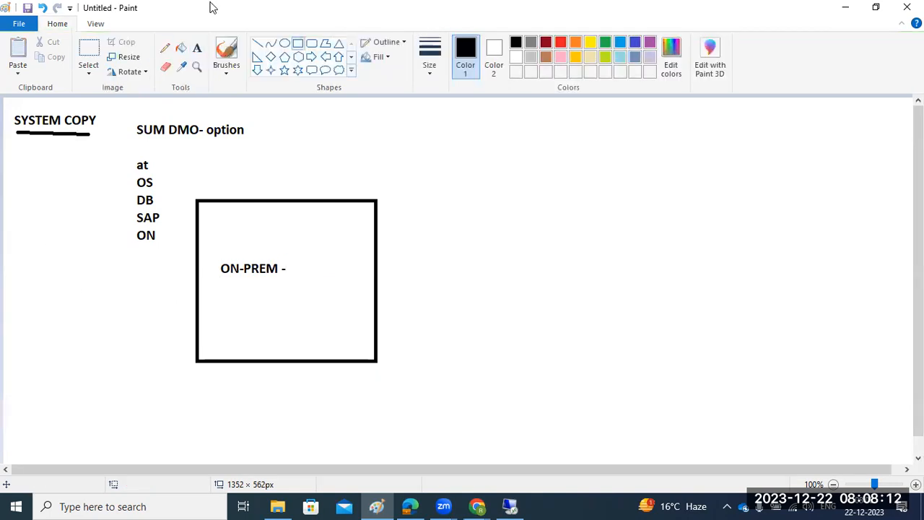
{"action": "mouse_move", "coordinate": [702, 114]}
{"action": "left_mouse_down"}
{"action": "mouse_move", "coordinate": [753, 233]}
{"action": "mouse_move", "coordinate": [893, 279]}
{"action": "left_mouse_up"}
{"action": "left_click", "coordinate": [847, 322]}
{"action": "left_click_drag", "start_coordinate": [767, 293], "coordinate": [795, 295]}
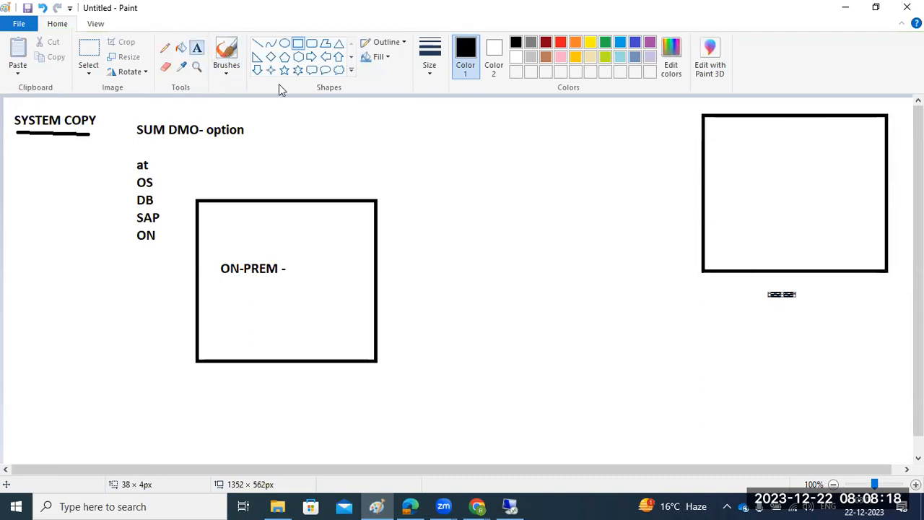
{"action": "left_click", "coordinate": [741, 306]}
{"action": "left_click_drag", "start_coordinate": [741, 306], "coordinate": [837, 365]}
{"action": "left_click", "coordinate": [196, 48]}
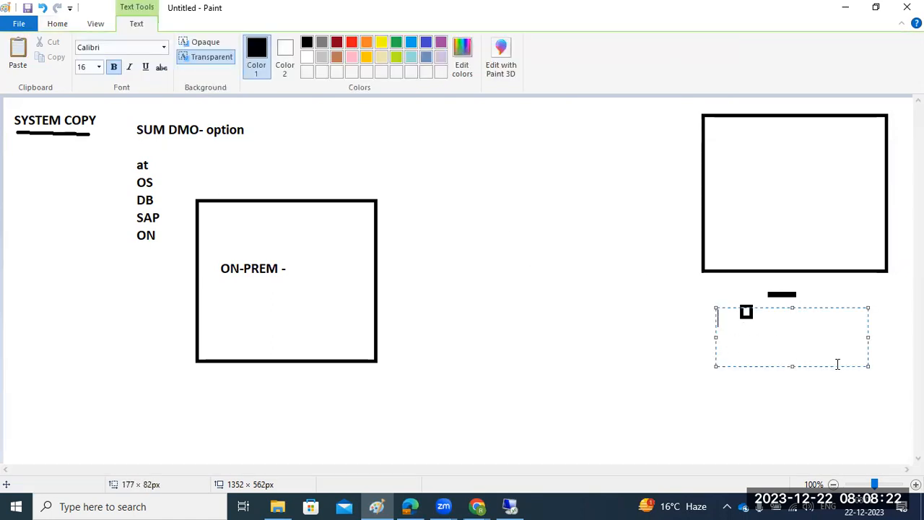
{"action": "type", "text": "CLOUD"}
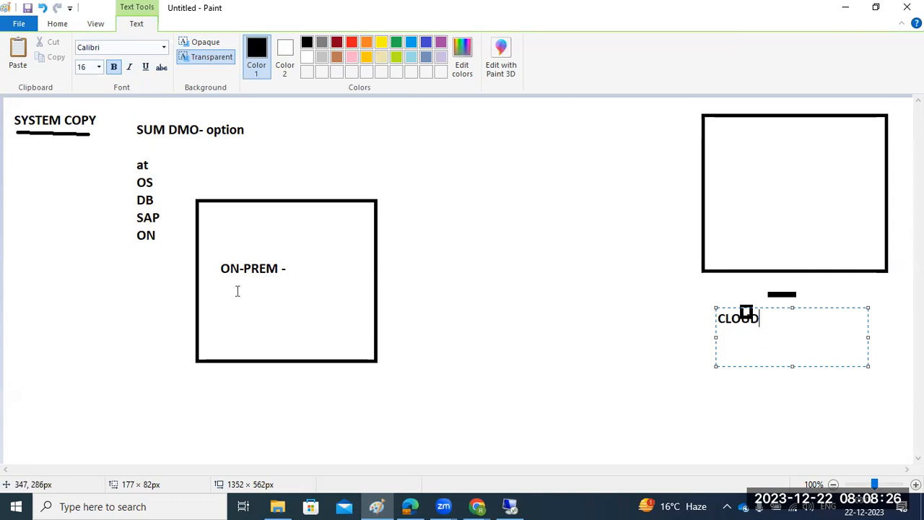
{"action": "left_click", "coordinate": [57, 23]}
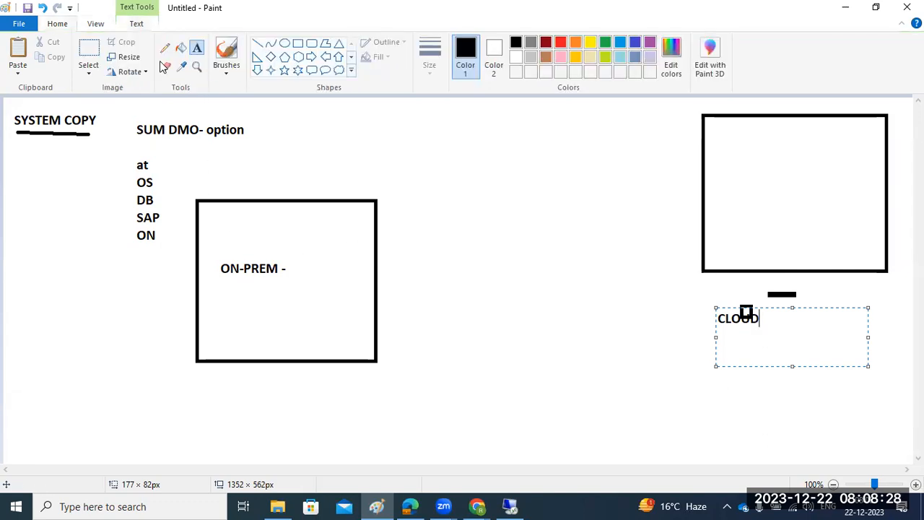
Connect the ON-PREM and CLOUD boxes with lines and add a few touch-up strokes.
{"action": "left_click", "coordinate": [257, 44]}
{"action": "mouse_move", "coordinate": [275, 296]}
{"action": "left_mouse_down"}
{"action": "mouse_move", "coordinate": [479, 337]}
{"action": "mouse_move", "coordinate": [416, 375]}
{"action": "mouse_move", "coordinate": [428, 364]}
{"action": "left_mouse_up"}
{"action": "left_click", "coordinate": [441, 380]}
{"action": "left_click_drag", "start_coordinate": [624, 266], "coordinate": [744, 213]}
{"action": "left_click_drag", "start_coordinate": [769, 153], "coordinate": [778, 207]}
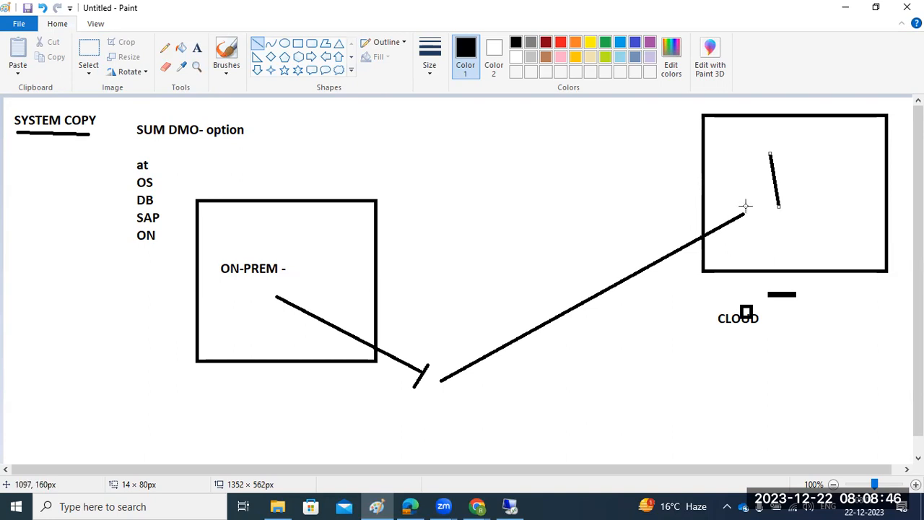
{"action": "left_click", "coordinate": [509, 506]}
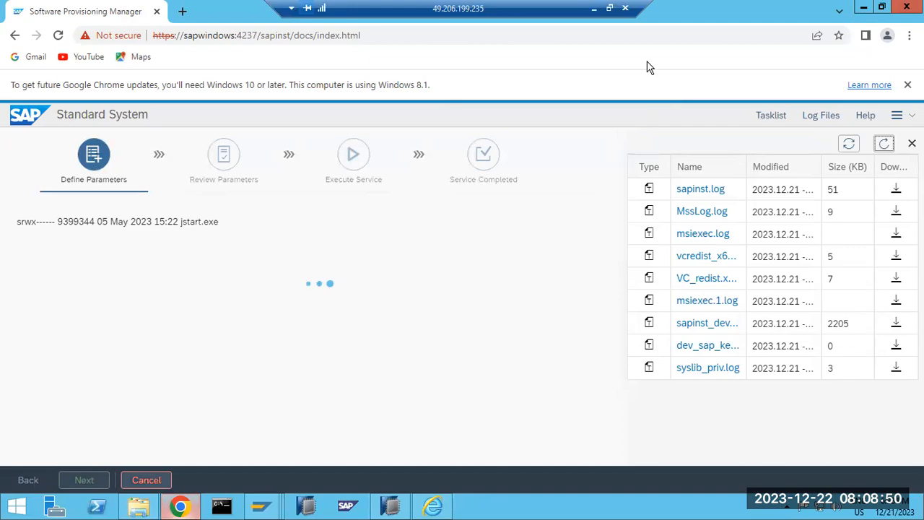
{"action": "left_click", "coordinate": [594, 9]}
{"action": "left_click_drag", "start_coordinate": [232, 283], "coordinate": [252, 283]}
{"action": "left_click_drag", "start_coordinate": [791, 311], "coordinate": [798, 305]}
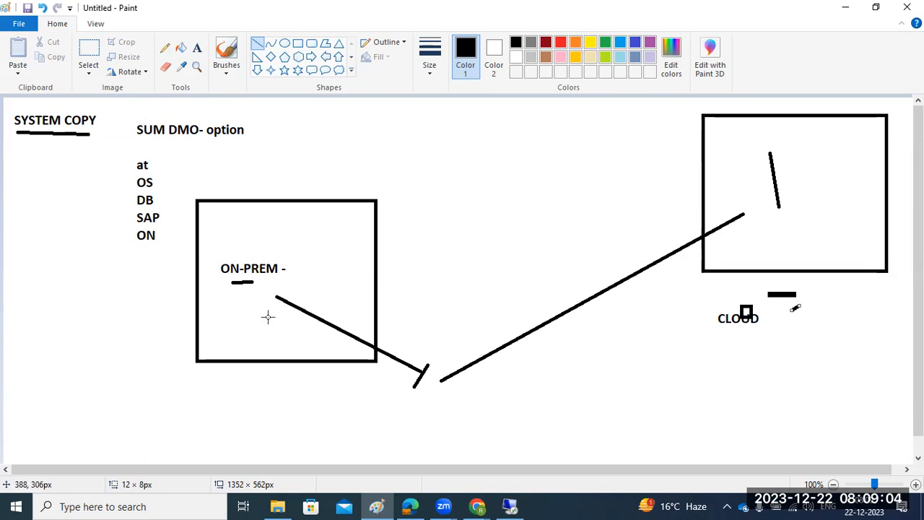
{"action": "left_click_drag", "start_coordinate": [244, 296], "coordinate": [371, 393]}
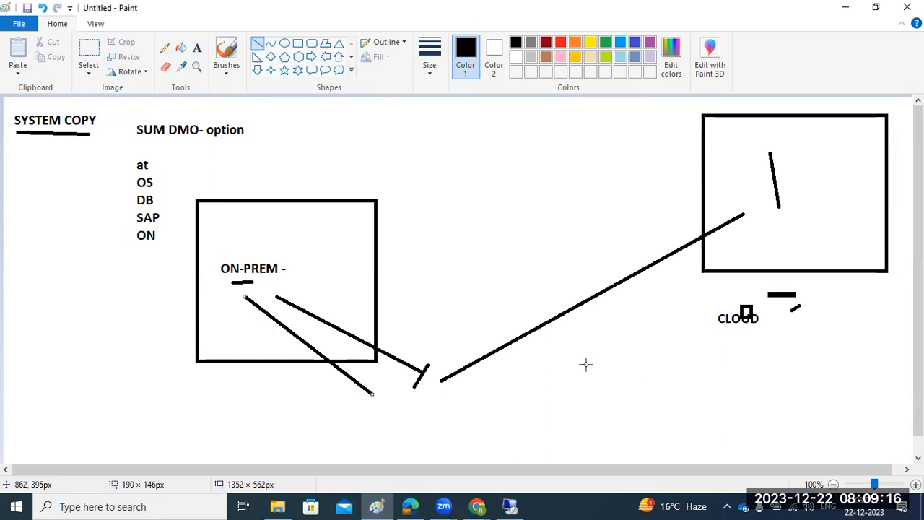
{"action": "key", "text": "ctrl+z"}
{"action": "key", "text": "ctrl+z"}
{"action": "key", "text": "ctrl+z"}
{"action": "key", "text": "ctrl+z"}
{"action": "key", "text": "ctrl+z"}
{"action": "key", "text": "ctrl+z"}
{"action": "key", "text": "ctrl+z"}
{"action": "key", "text": "ctrl+z"}
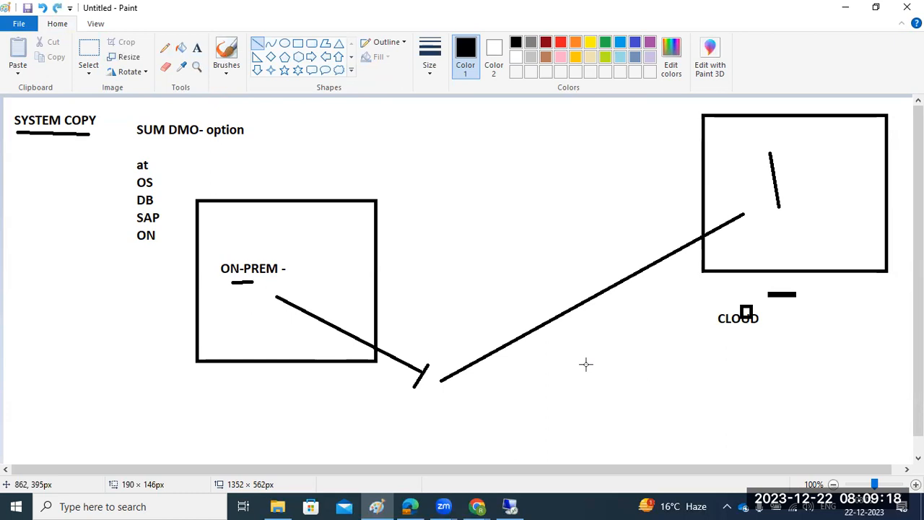
{"action": "key", "text": "ctrl+z"}
{"action": "key", "text": "ctrl+z"}
{"action": "key", "text": "ctrl+z"}
{"action": "key", "text": "ctrl+z"}
{"action": "key", "text": "ctrl+z"}
{"action": "key", "text": "ctrl+z"}
{"action": "key", "text": "ctrl+z"}
{"action": "key", "text": "ctrl+z"}
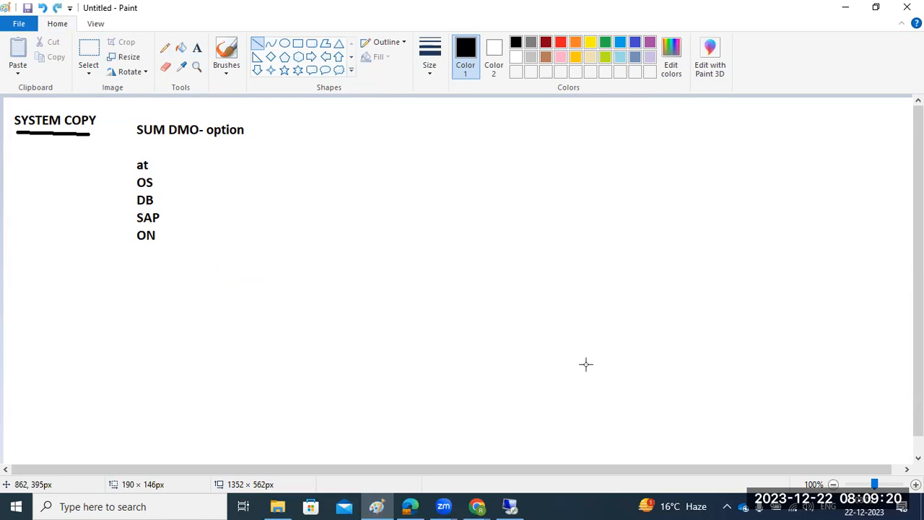
{"action": "mouse_move", "coordinate": [515, 505]}
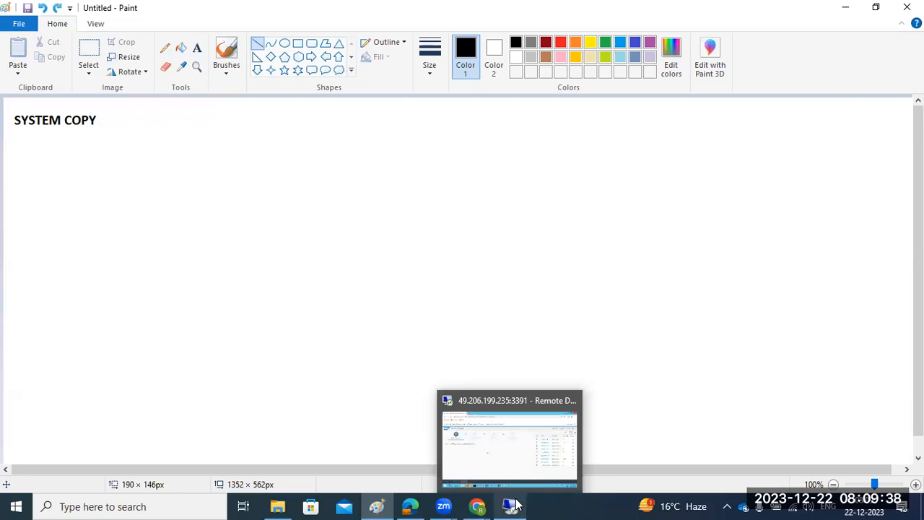
Switch to the remote SWPM session and continue past the Software Package Browser to Upgrade SAP Host Agent.
{"action": "left_click", "coordinate": [514, 505]}
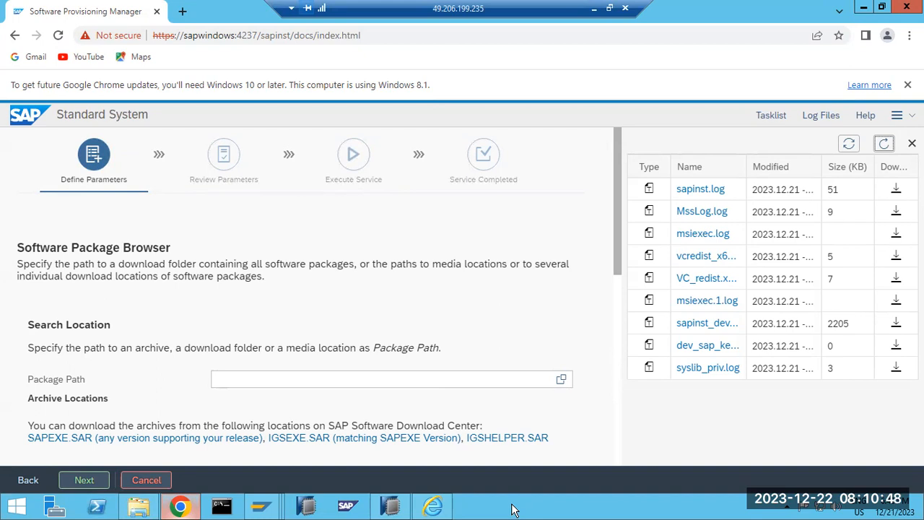
{"action": "left_click", "coordinate": [79, 480]}
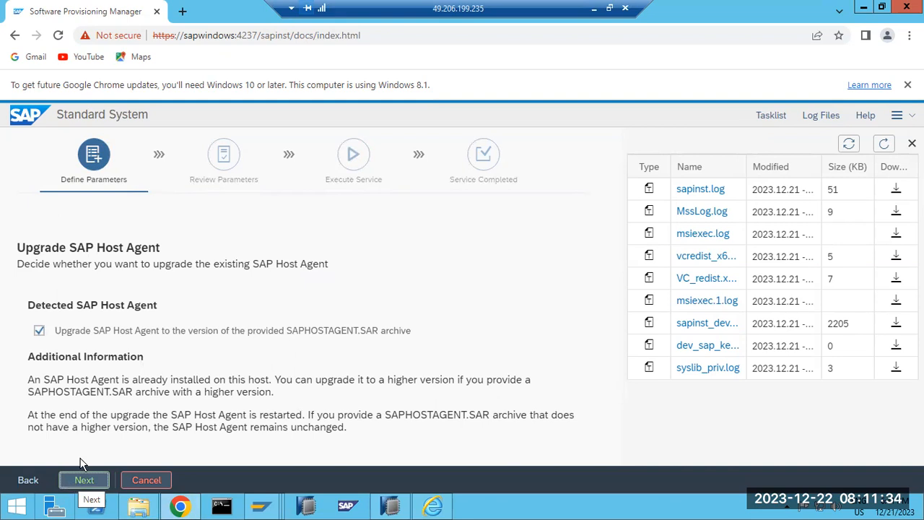
Skip the SAP Host Agent upgrade and set C:\export as the MIGEXPORT package location.
{"action": "left_click", "coordinate": [99, 336]}
{"action": "left_click", "coordinate": [83, 480]}
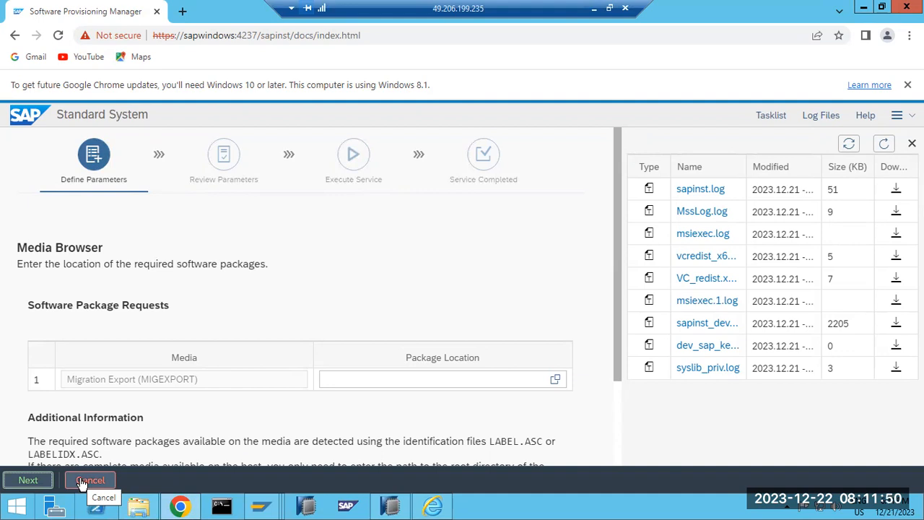
{"action": "left_click", "coordinate": [554, 380]}
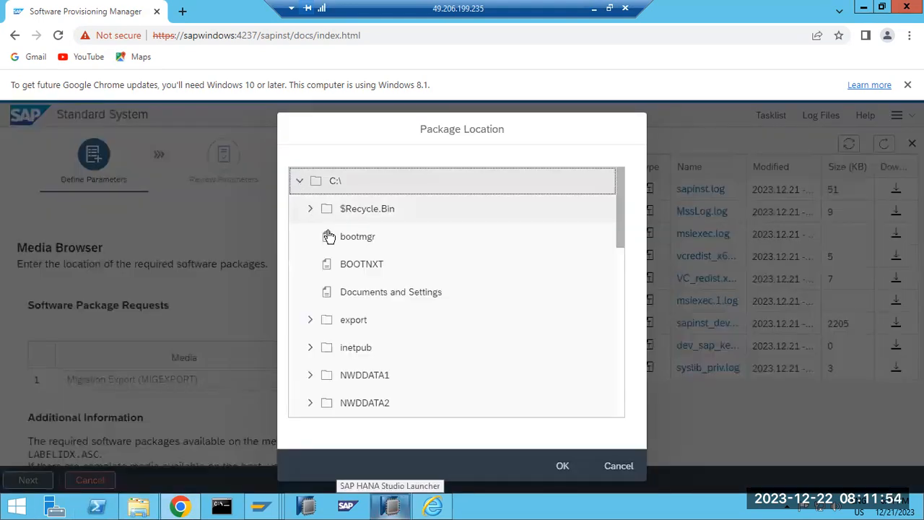
{"action": "left_click", "coordinate": [340, 323]}
{"action": "left_click", "coordinate": [558, 464]}
{"action": "left_click", "coordinate": [36, 481]}
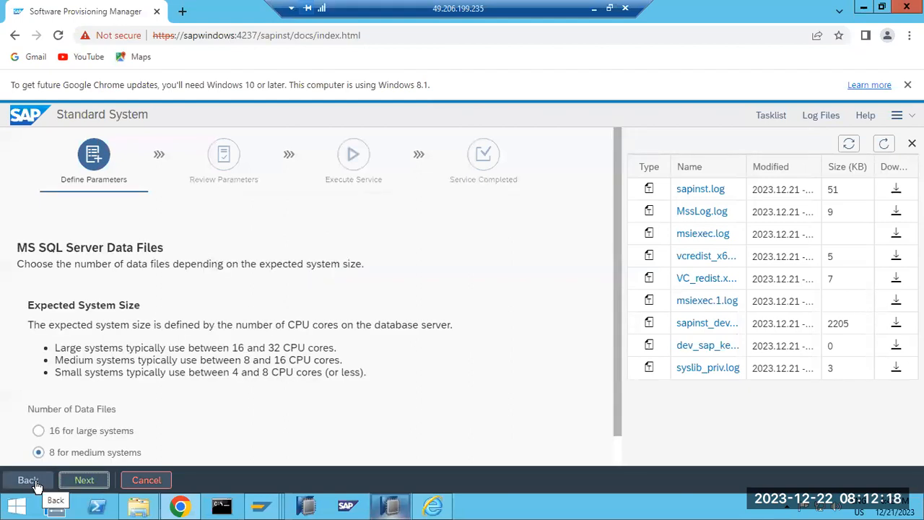
{"action": "scroll", "coordinate": [90, 448], "scroll_direction": "down", "scroll_amount": 1}
Choose 4 data files for a small system, then view drive C: in Explorer and minimize it.
{"action": "left_click", "coordinate": [88, 443]}
{"action": "left_click", "coordinate": [81, 474]}
{"action": "left_click", "coordinate": [139, 505]}
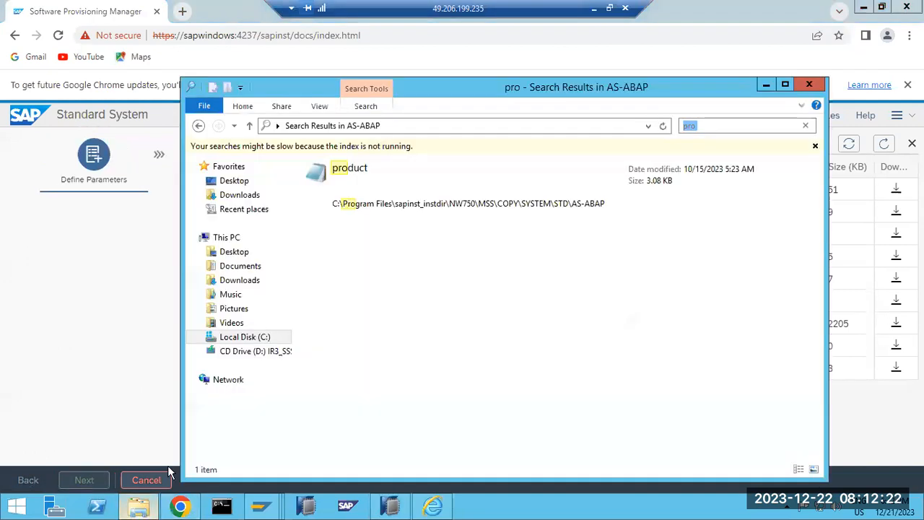
{"action": "left_click", "coordinate": [238, 337]}
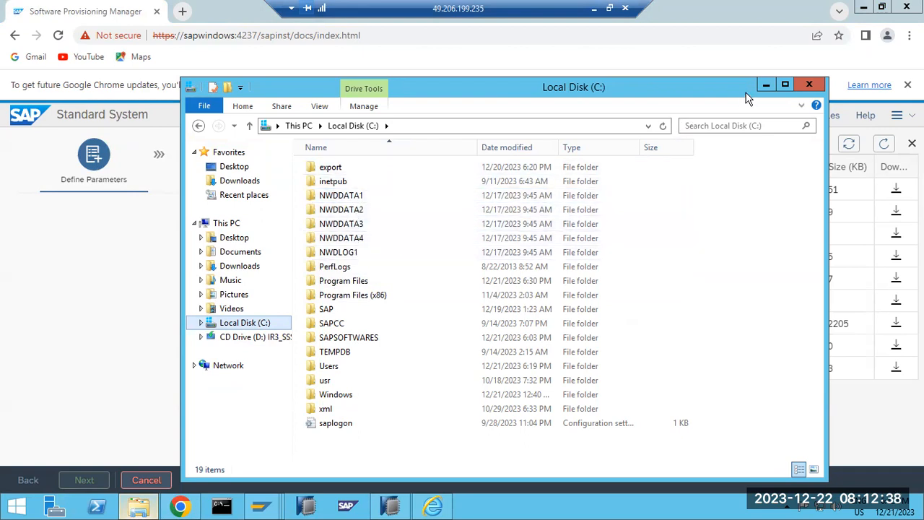
{"action": "left_click", "coordinate": [766, 88]}
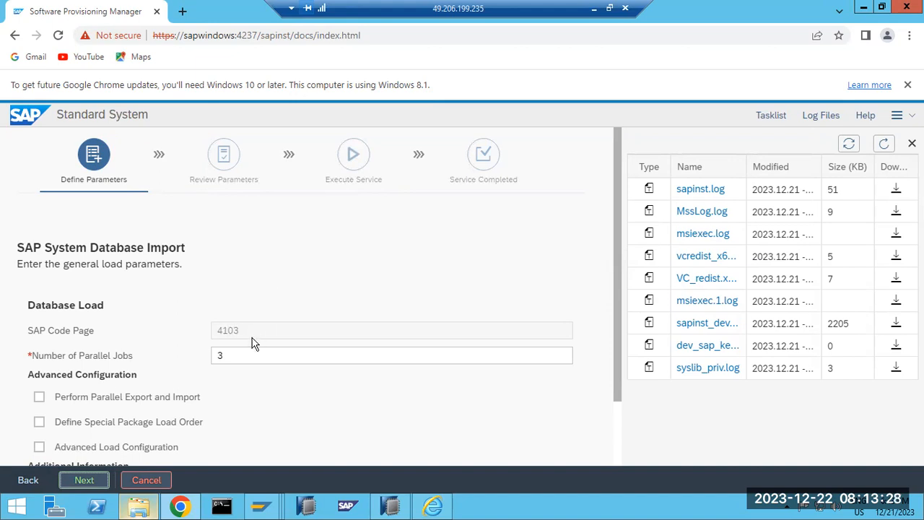
Re-enter 3 as Number of Parallel Jobs after reviewing the import-performance and r3load job guidance.
{"action": "scroll", "coordinate": [251, 346], "scroll_direction": "down", "scroll_amount": 1}
{"action": "left_click_drag", "start_coordinate": [237, 289], "coordinate": [209, 295]}
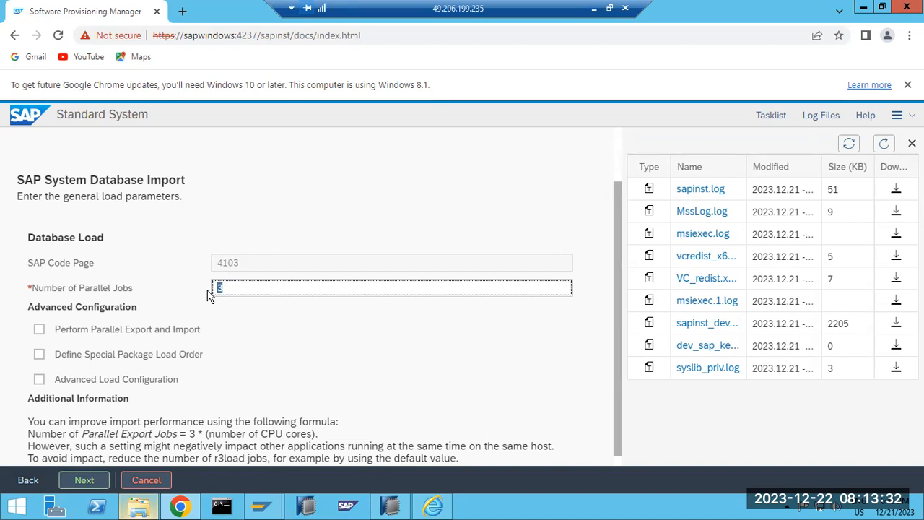
{"action": "key", "text": "BackSpace"}
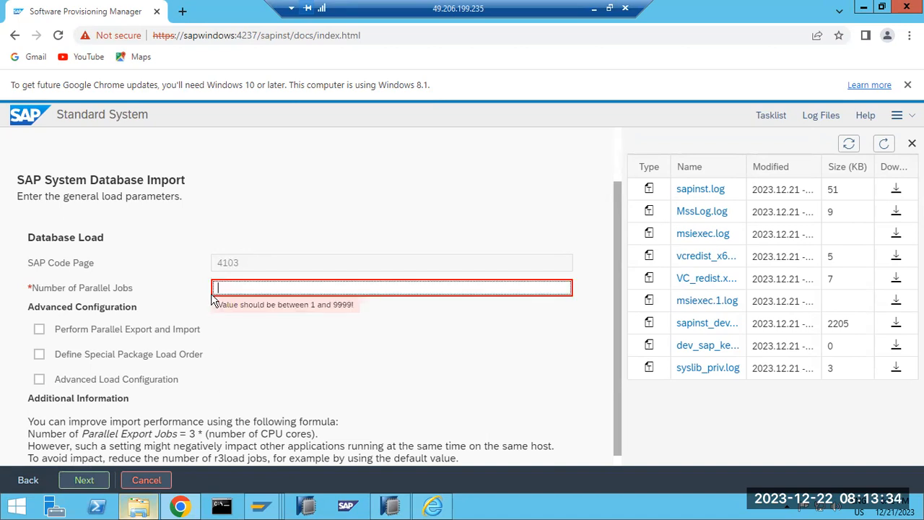
{"action": "scroll", "coordinate": [228, 350], "scroll_direction": "down", "scroll_amount": 1}
{"action": "left_click_drag", "start_coordinate": [121, 410], "coordinate": [266, 409]}
{"action": "left_click_drag", "start_coordinate": [115, 422], "coordinate": [260, 421]}
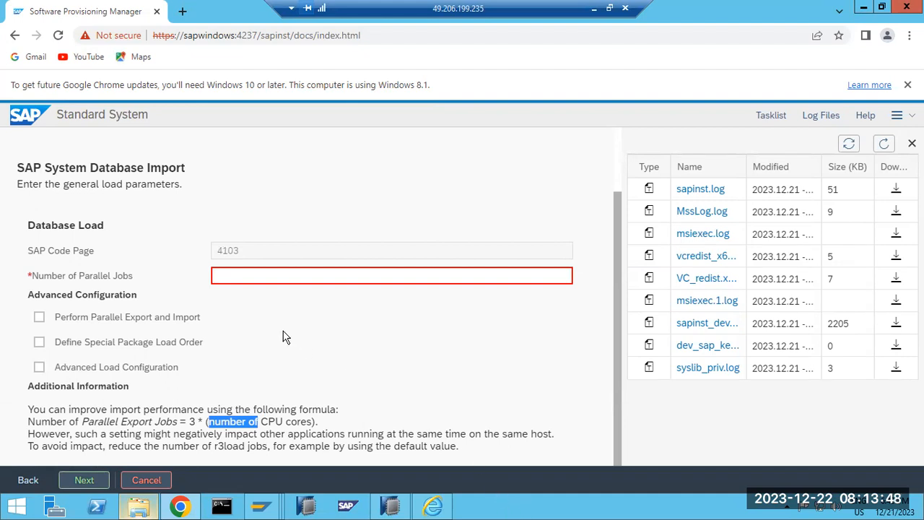
{"action": "left_click", "coordinate": [231, 277]}
{"action": "type", "text": "3"}
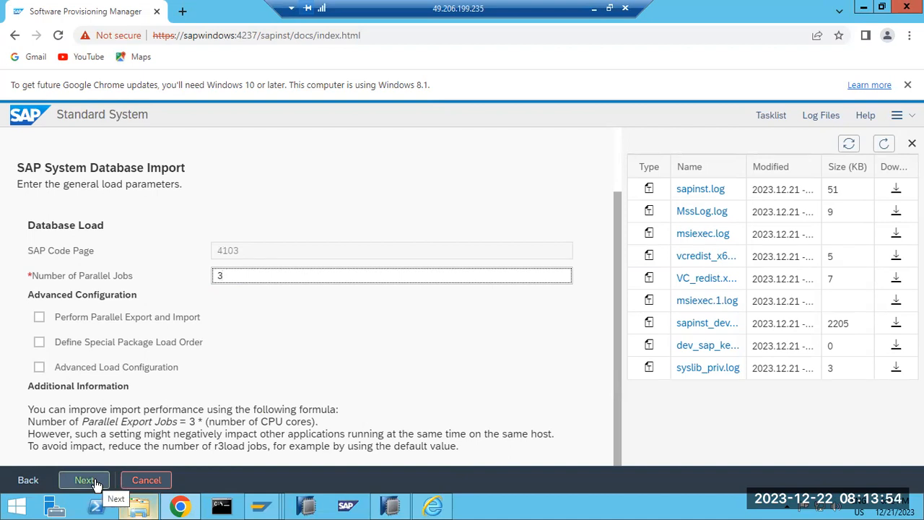
{"action": "left_click_drag", "start_coordinate": [88, 446], "coordinate": [436, 446]}
{"action": "left_click", "coordinate": [231, 276]}
Confirm the database import settings and change the PAS instance number to 20.
{"action": "left_click", "coordinate": [84, 480]}
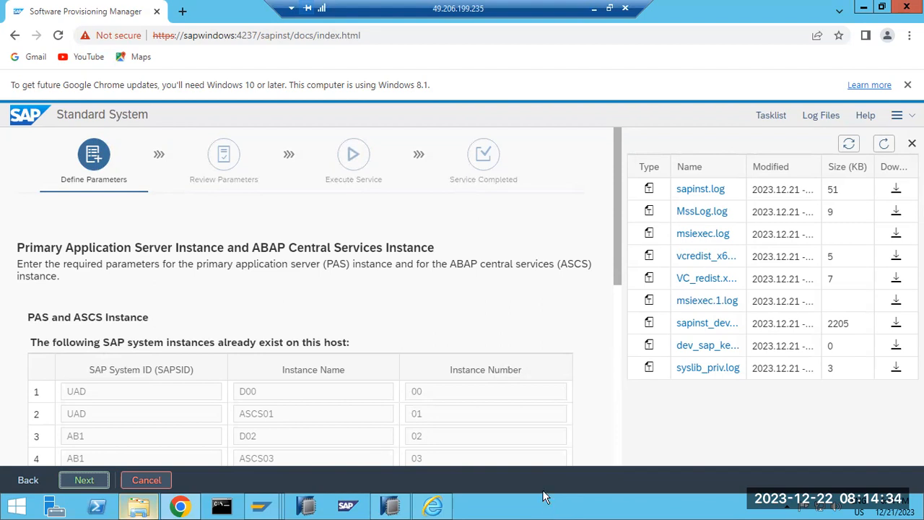
{"action": "scroll", "coordinate": [548, 350], "scroll_direction": "down", "scroll_amount": 5}
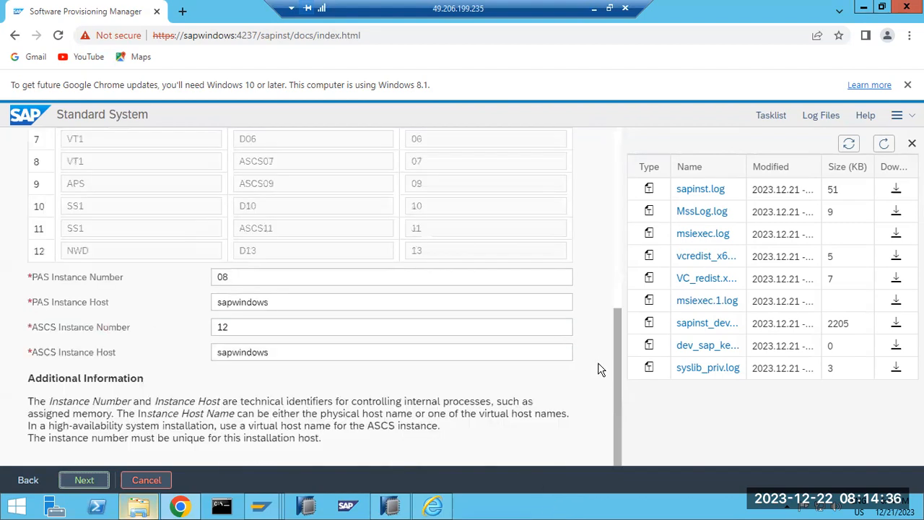
{"action": "left_click_drag", "start_coordinate": [235, 276], "coordinate": [193, 271]}
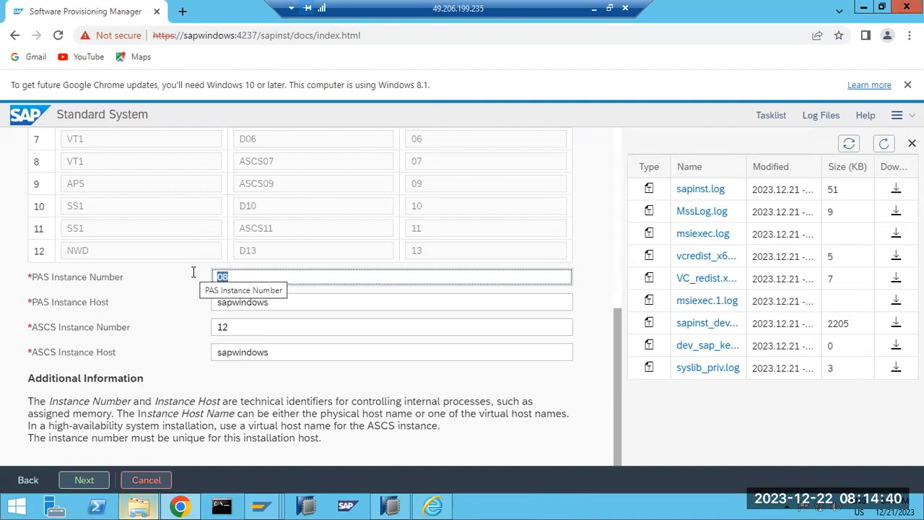
{"action": "type", "text": "0"}
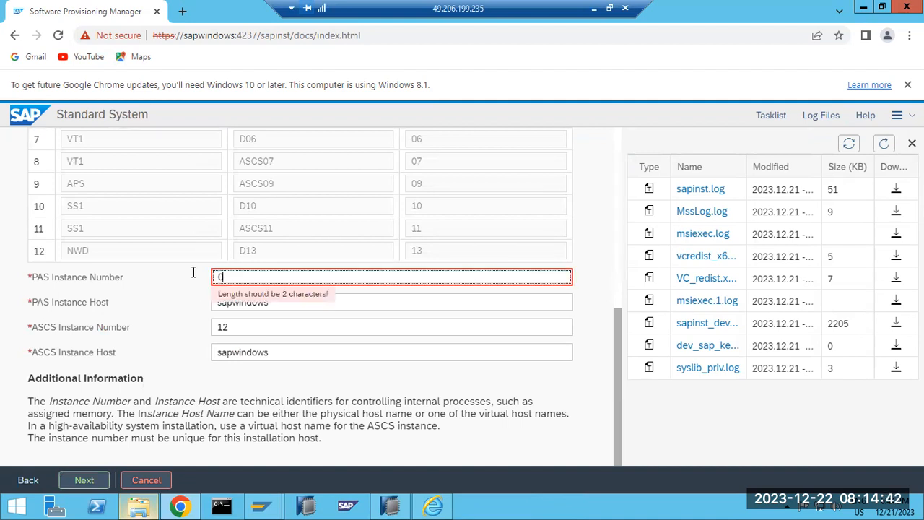
{"action": "key", "text": "BackSpace"}
{"action": "type", "text": "20"}
Change the ASCS instance number from 12 to 21 and submit the instance page.
{"action": "left_click", "coordinate": [240, 327]}
{"action": "double_click", "coordinate": [241, 326]}
{"action": "type", "text": "1"}
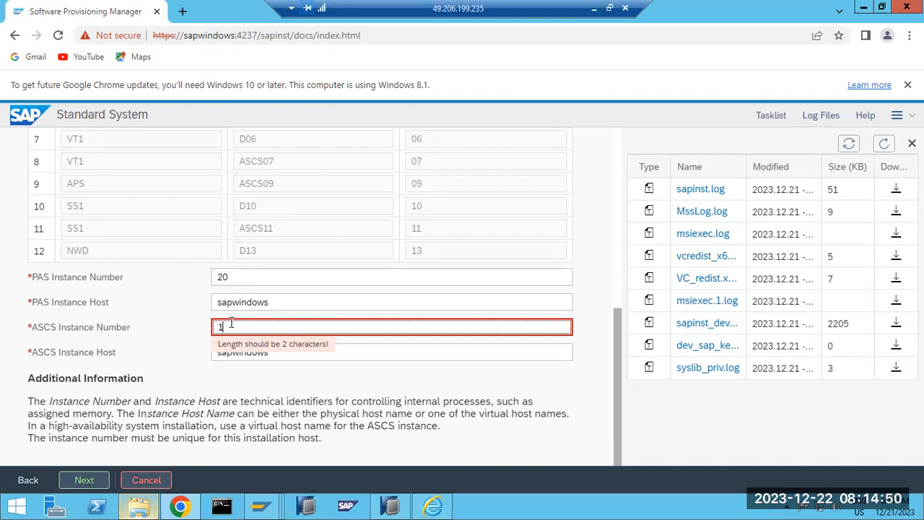
{"action": "key", "text": "BackSpace"}
{"action": "type", "text": "21"}
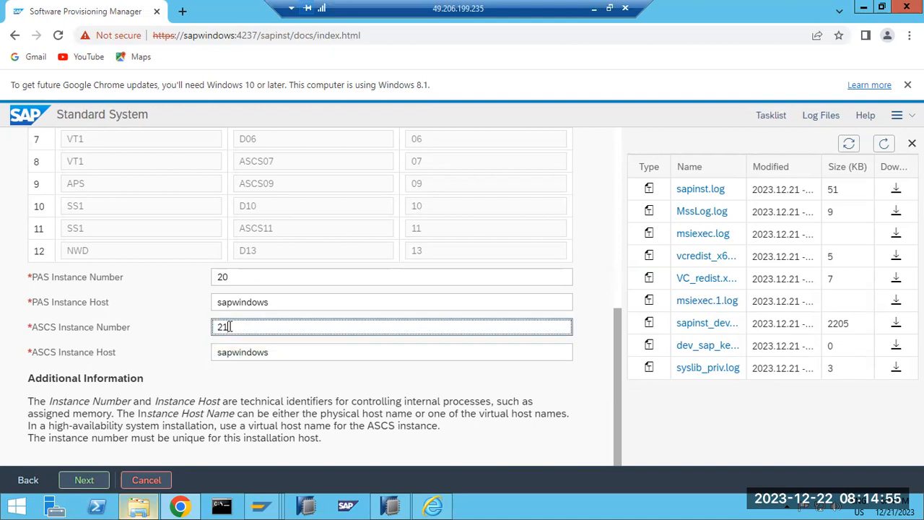
{"action": "left_click", "coordinate": [93, 479]}
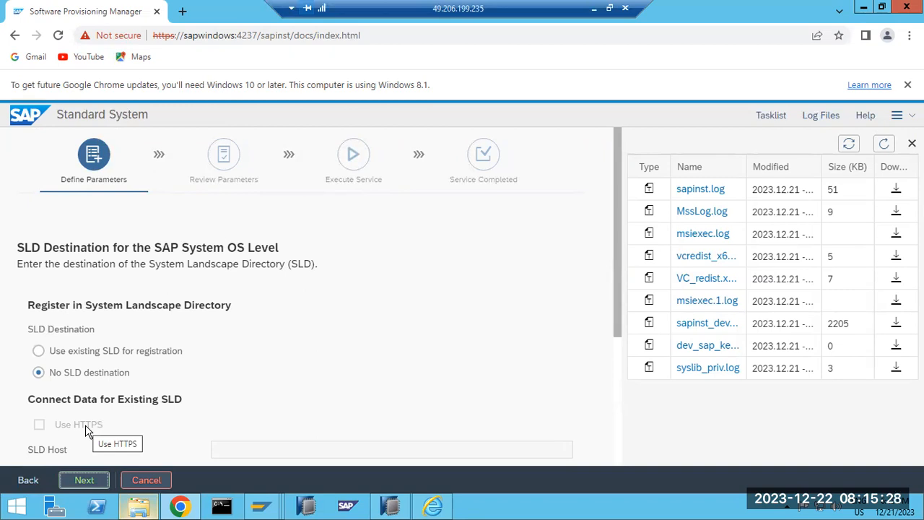
Continue without SLD registration and submit Individual Key as the secure storage choice.
{"action": "left_click", "coordinate": [84, 482]}
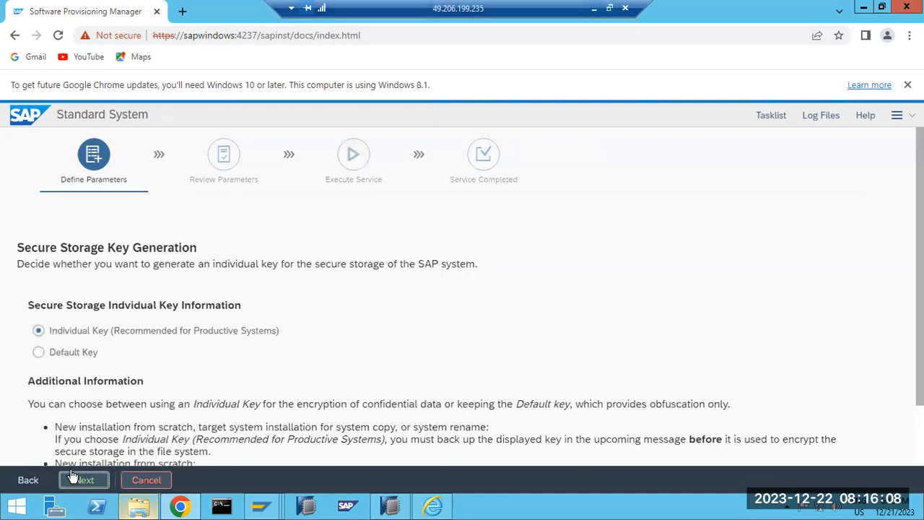
{"action": "left_click", "coordinate": [92, 476]}
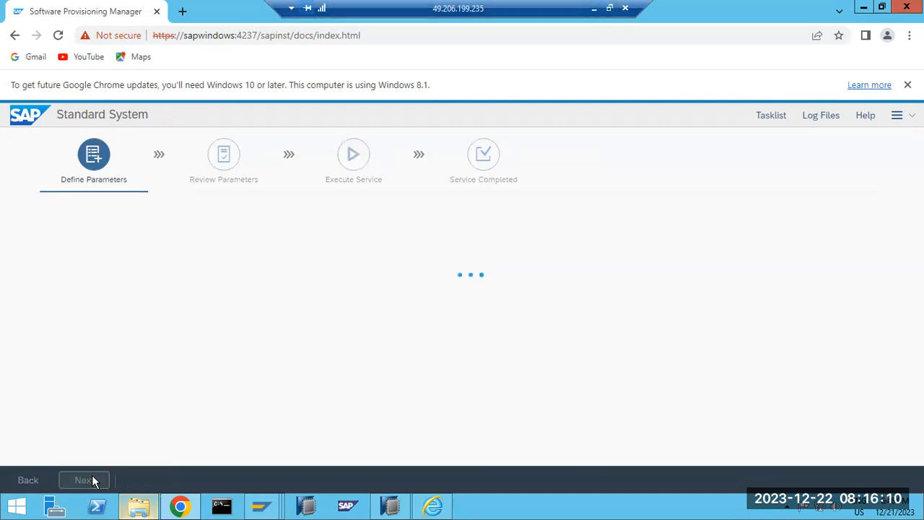
Acknowledge the key warning, submit the DDIC client 000 password, and display the task list.
{"action": "left_click", "coordinate": [92, 474]}
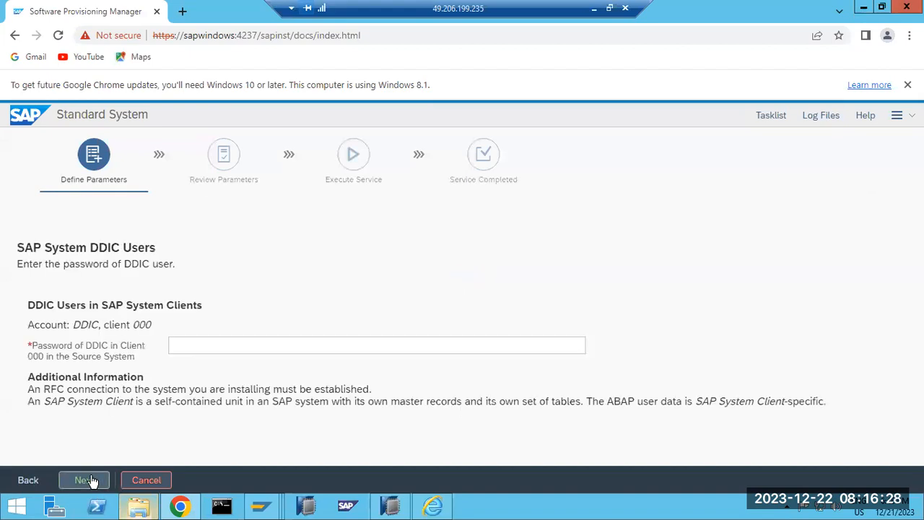
{"action": "left_click", "coordinate": [185, 345]}
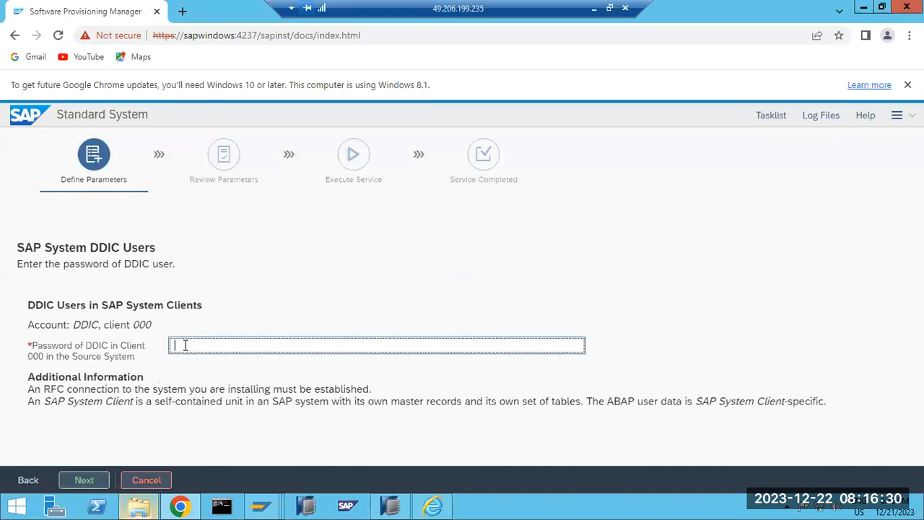
{"action": "type", "text": "•••••••"}
{"action": "left_click", "coordinate": [85, 484]}
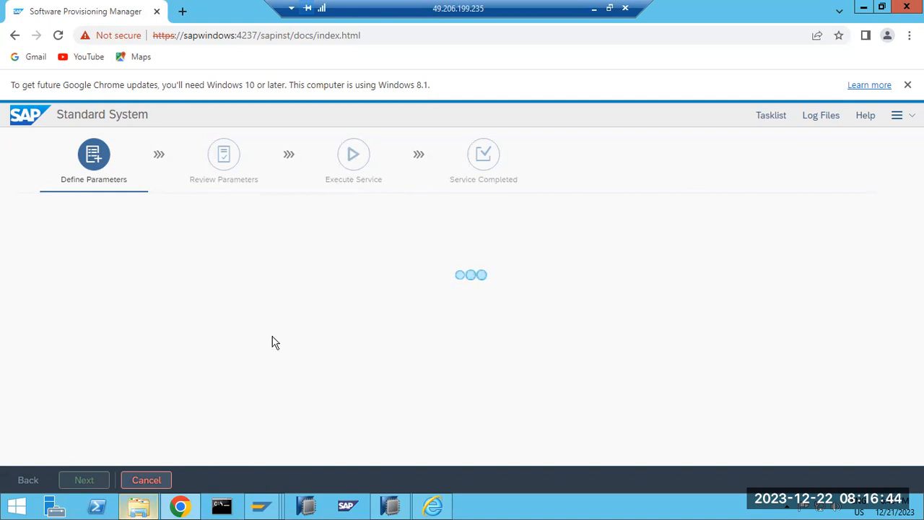
{"action": "left_click", "coordinate": [770, 117]}
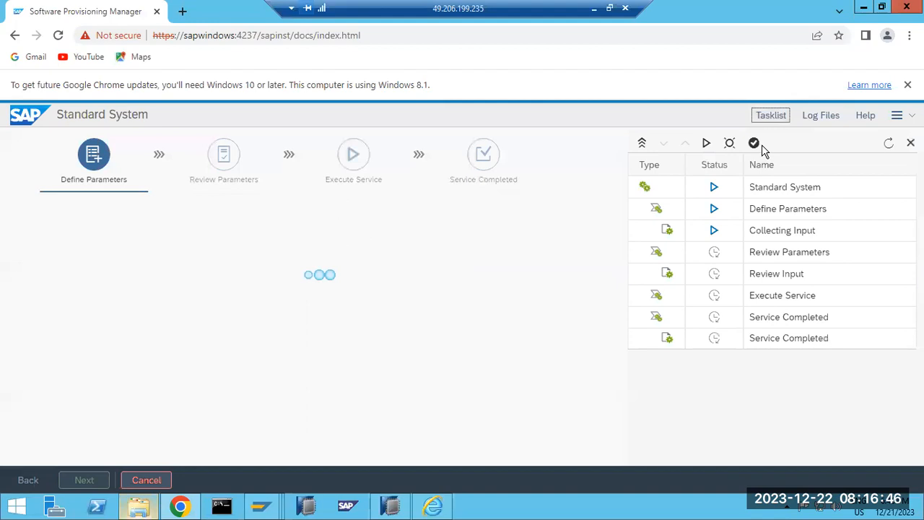
{"action": "left_click", "coordinate": [820, 116]}
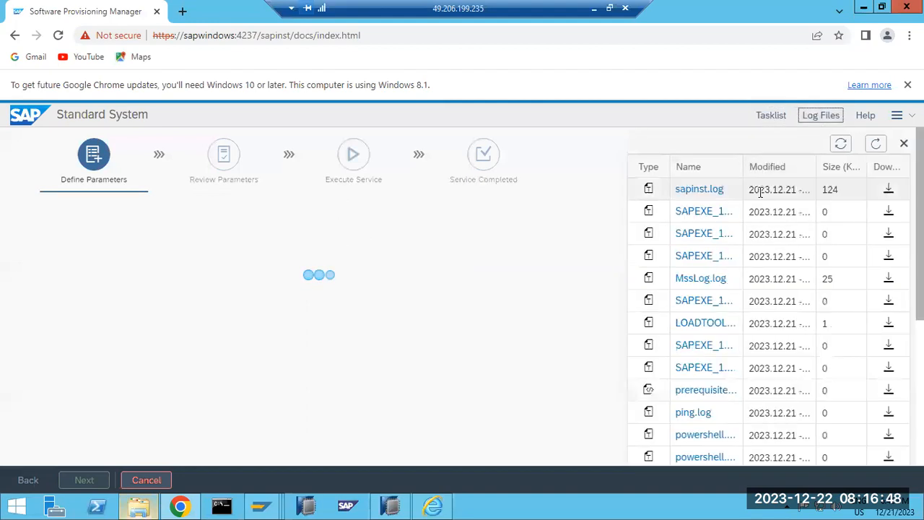
{"action": "left_click", "coordinate": [699, 192]}
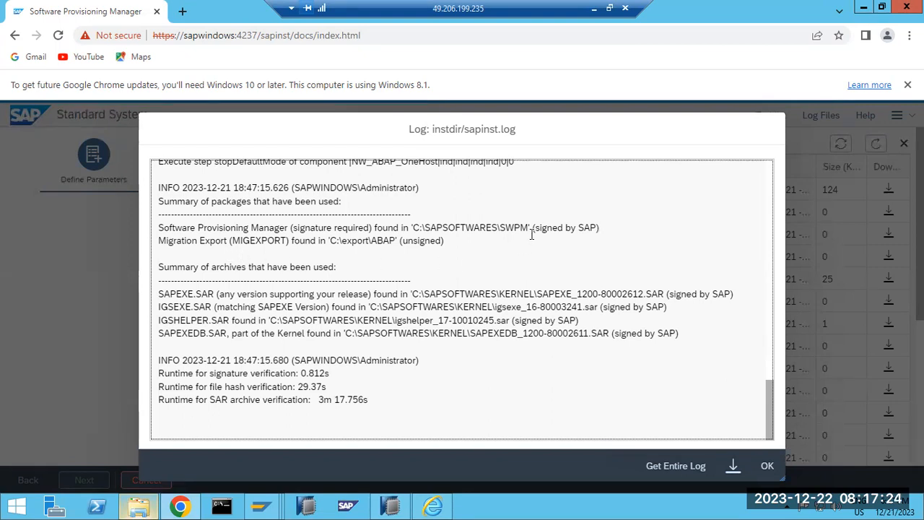
{"action": "left_click_drag", "start_coordinate": [535, 227], "coordinate": [587, 227]}
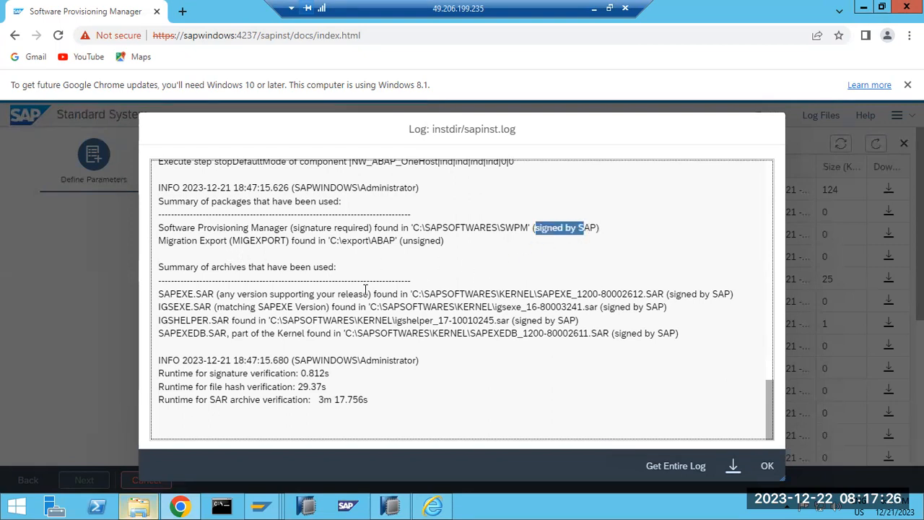
{"action": "left_click", "coordinate": [186, 241]}
{"action": "left_click_drag", "start_coordinate": [230, 238], "coordinate": [430, 249]}
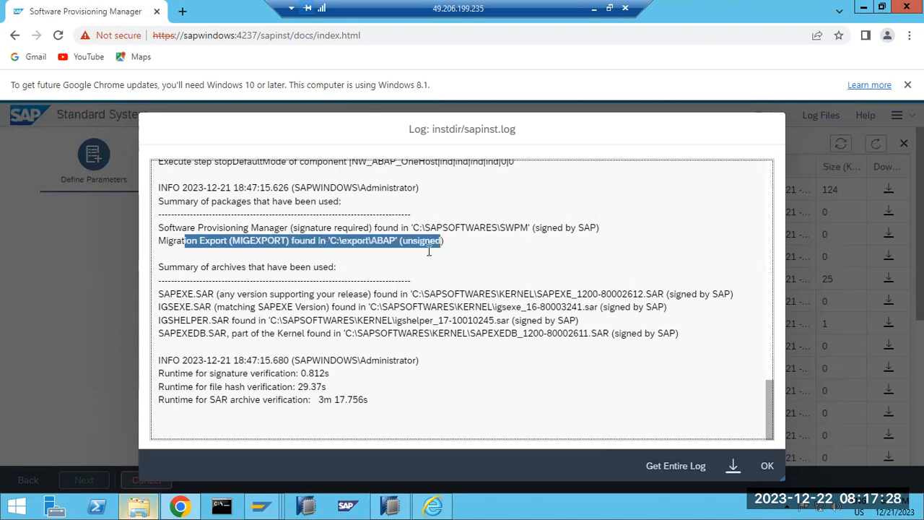
{"action": "left_click_drag", "start_coordinate": [187, 293], "coordinate": [214, 295]}
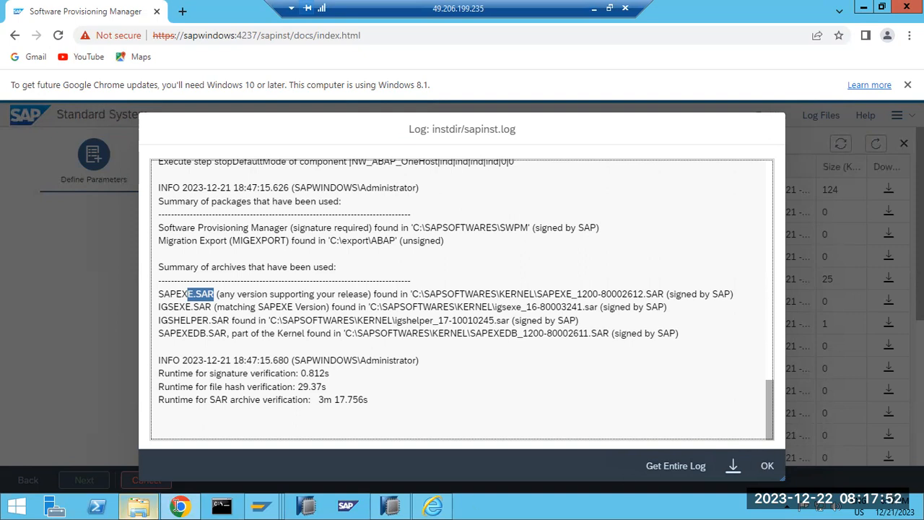
{"action": "left_click_drag", "start_coordinate": [214, 293], "coordinate": [177, 505]}
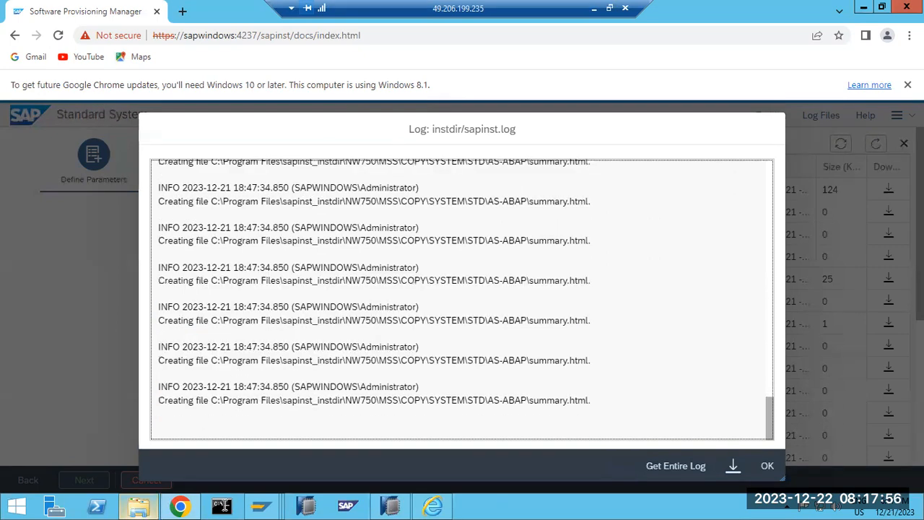
Close the log, accept the Parameter Summary to start Execute Service, and show the task list.
{"action": "left_click", "coordinate": [767, 467]}
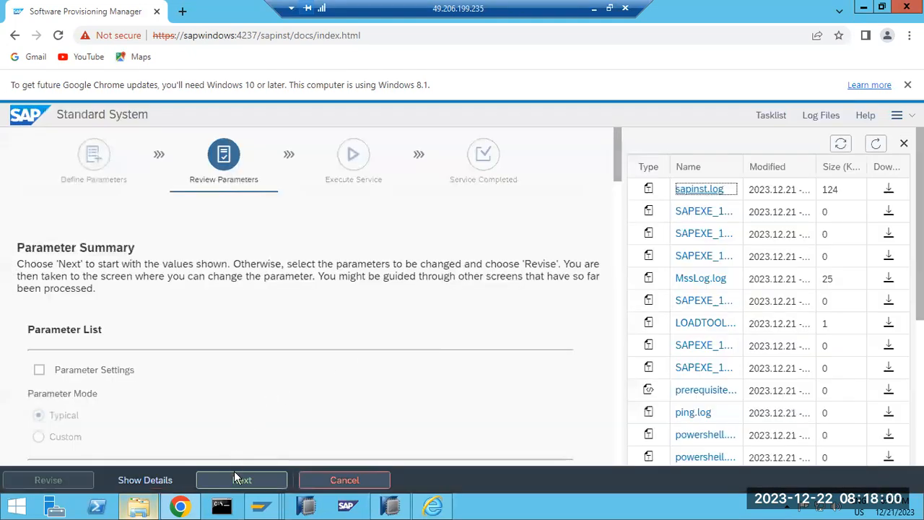
{"action": "left_click", "coordinate": [237, 478]}
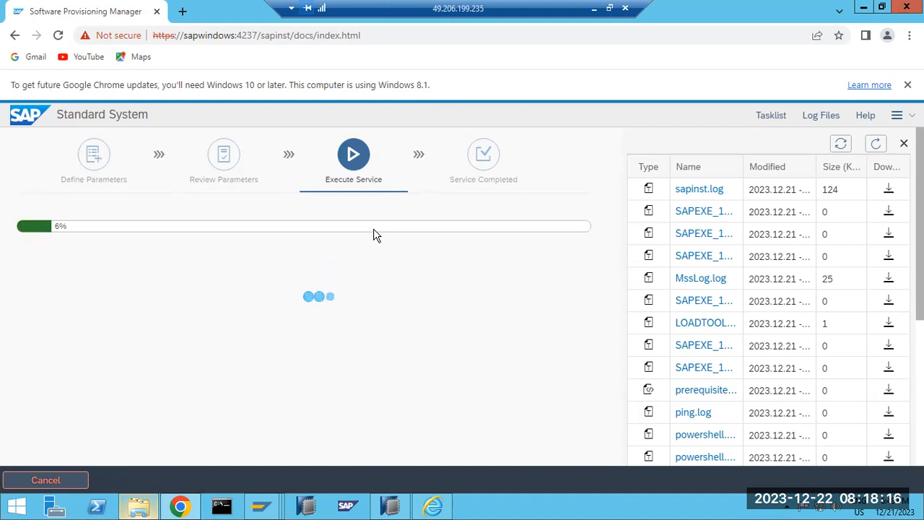
{"action": "left_click", "coordinate": [769, 115]}
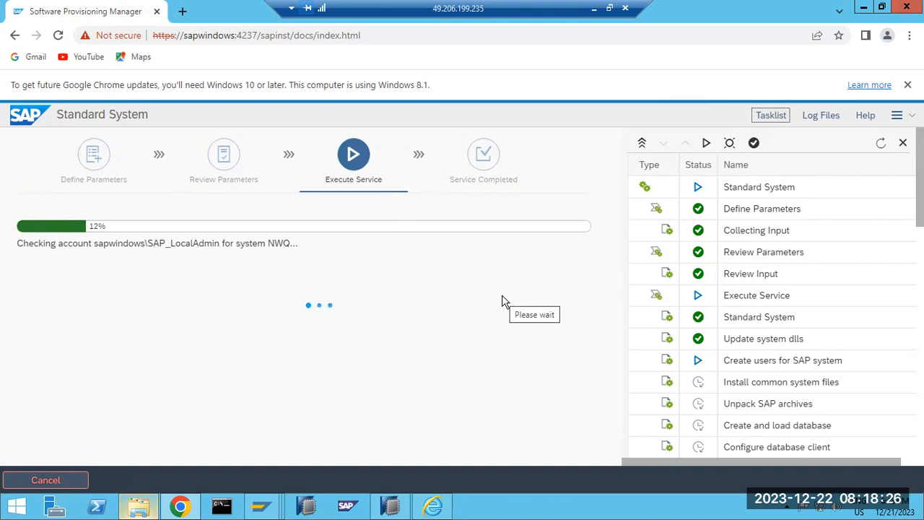
Open sapinst.log from Log Files and read the privileges-added entries for the service account.
{"action": "left_click", "coordinate": [817, 117]}
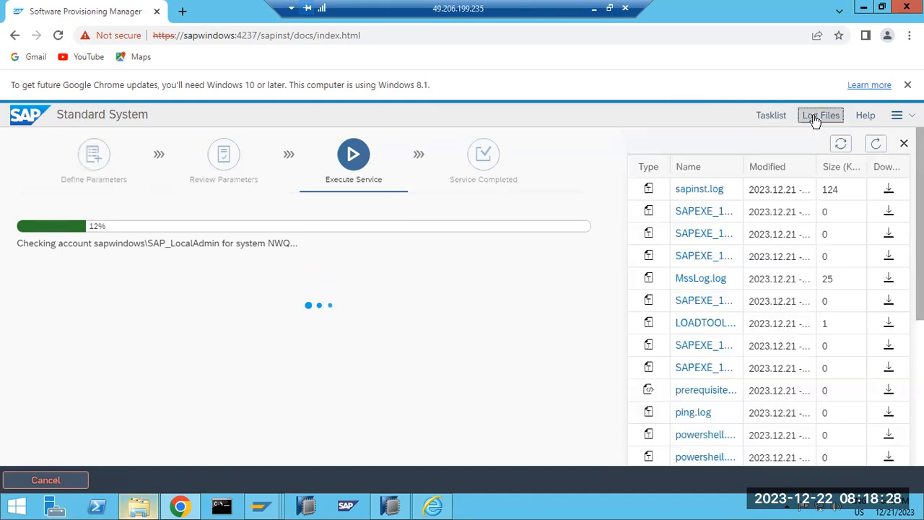
{"action": "left_click", "coordinate": [699, 190]}
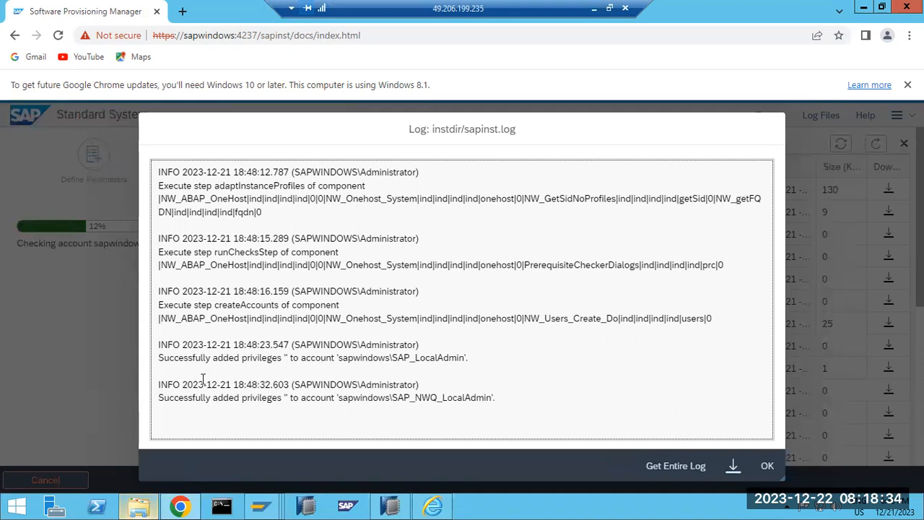
{"action": "left_click_drag", "start_coordinate": [192, 398], "coordinate": [321, 397]}
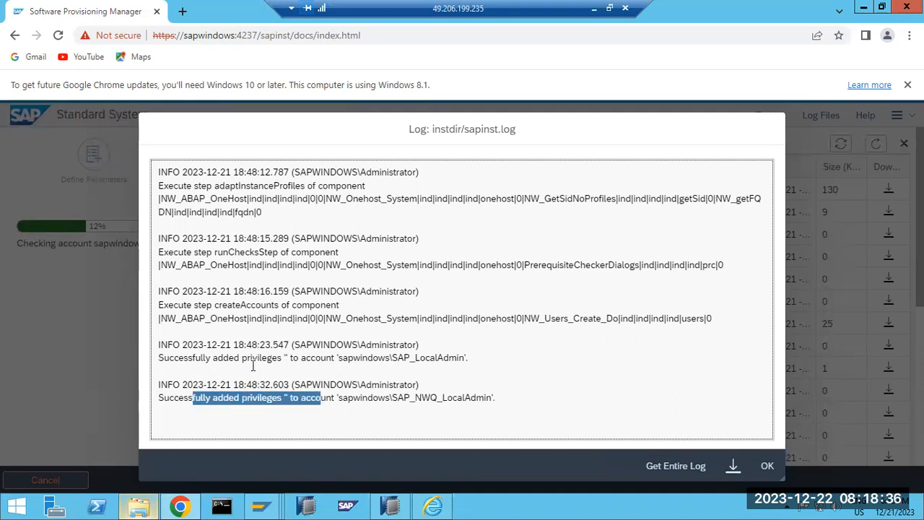
{"action": "left_click_drag", "start_coordinate": [208, 252], "coordinate": [246, 253]}
{"action": "left_click_drag", "start_coordinate": [217, 357], "coordinate": [460, 358]}
{"action": "left_click_drag", "start_coordinate": [349, 397], "coordinate": [438, 397]}
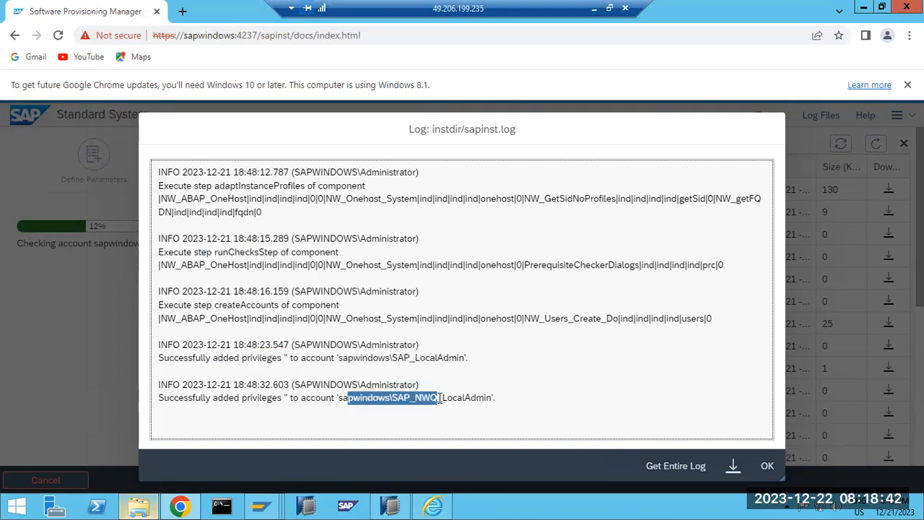
{"action": "left_click", "coordinate": [763, 465]}
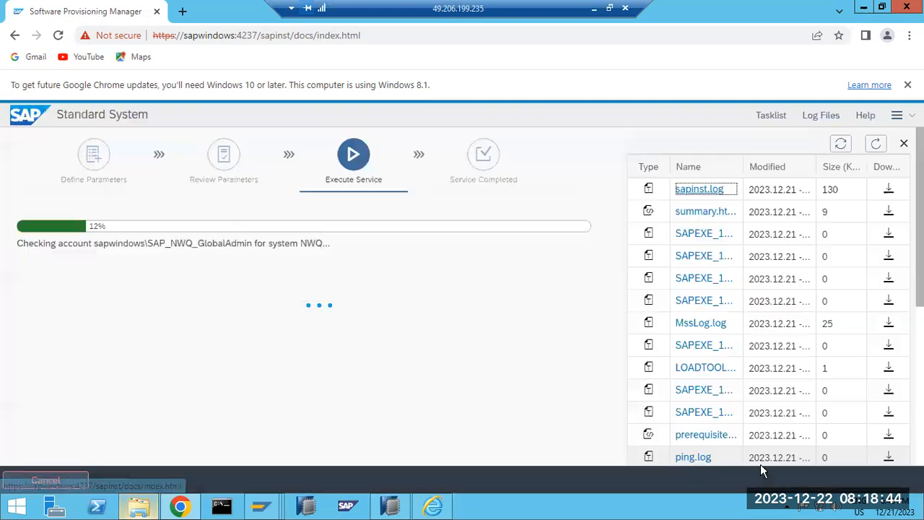
Refresh the log list and reopen sapinst.log to read the newest admin and service-account privilege entries.
{"action": "left_click", "coordinate": [875, 143]}
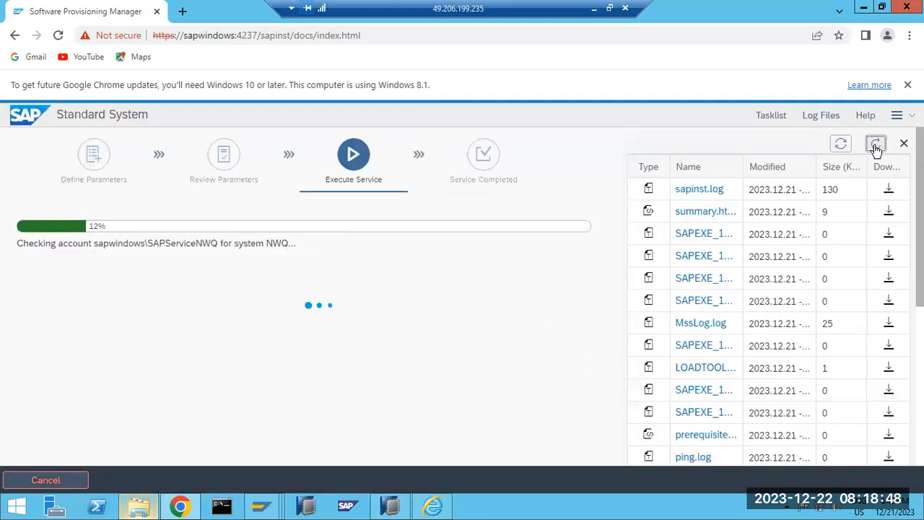
{"action": "left_click", "coordinate": [697, 189]}
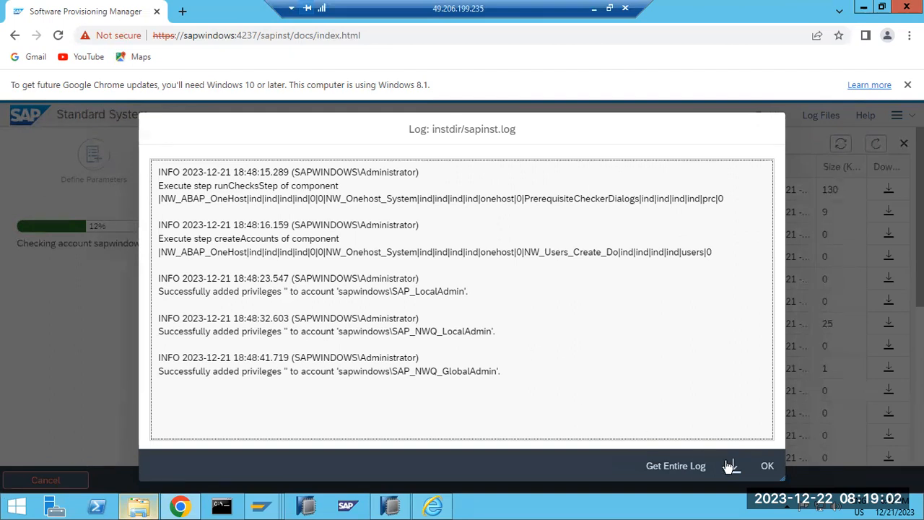
{"action": "left_click", "coordinate": [766, 465]}
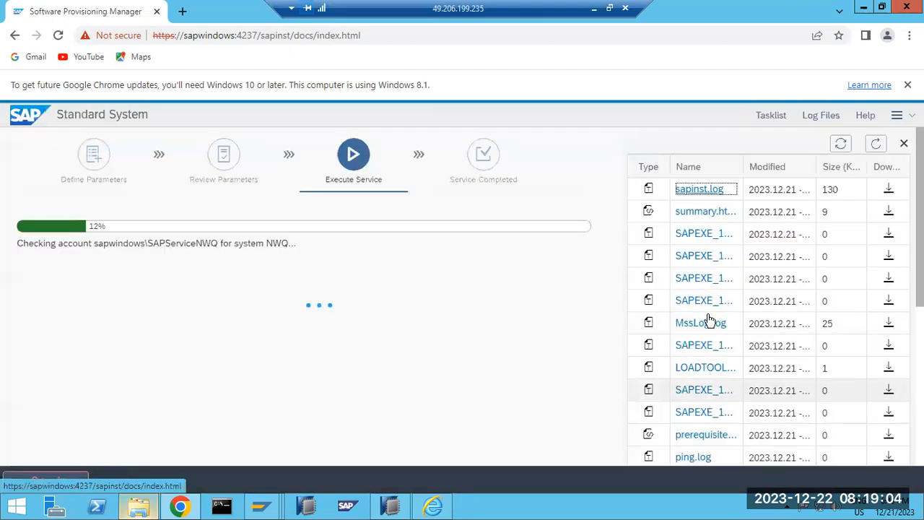
{"action": "left_click", "coordinate": [875, 145]}
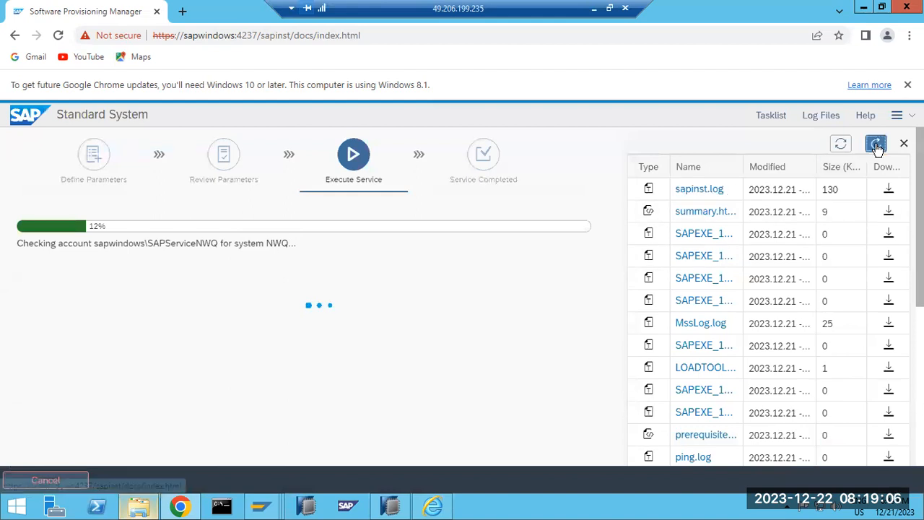
{"action": "left_click", "coordinate": [704, 190]}
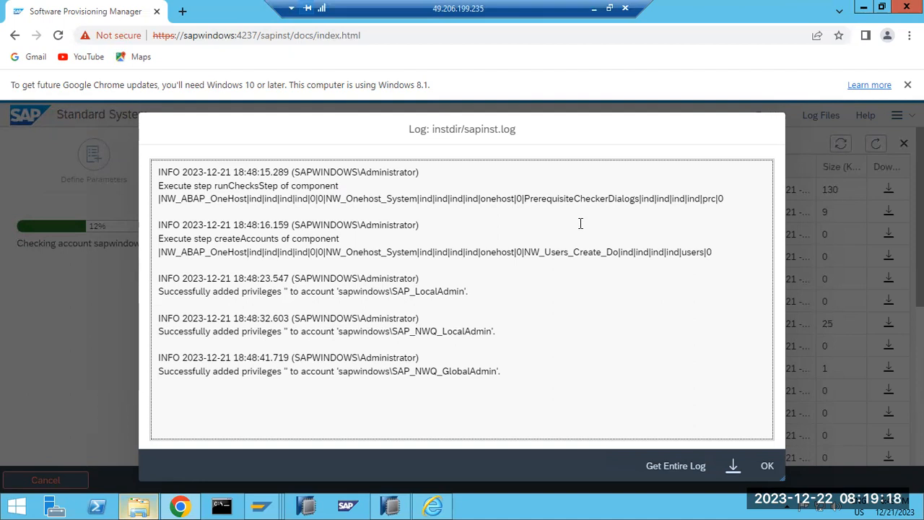
{"action": "left_click_drag", "start_coordinate": [389, 291], "coordinate": [429, 292]}
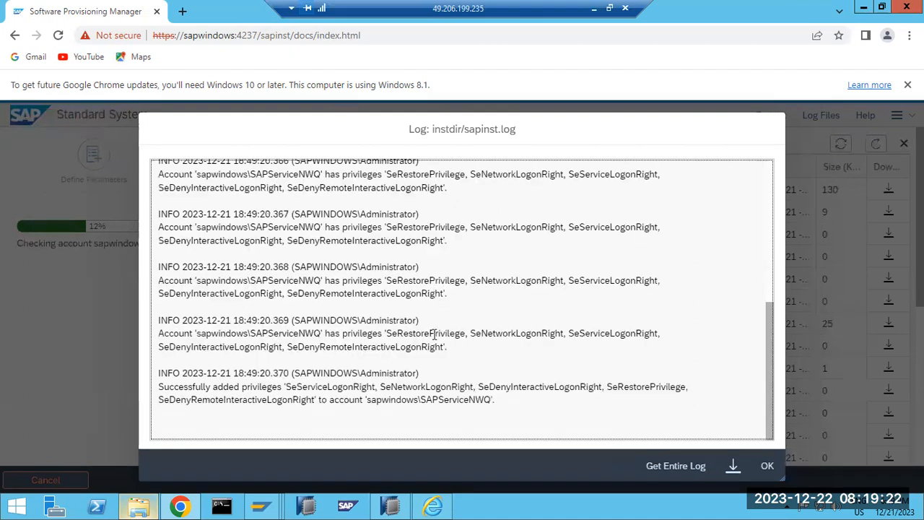
{"action": "left_click_drag", "start_coordinate": [286, 390], "coordinate": [330, 388]}
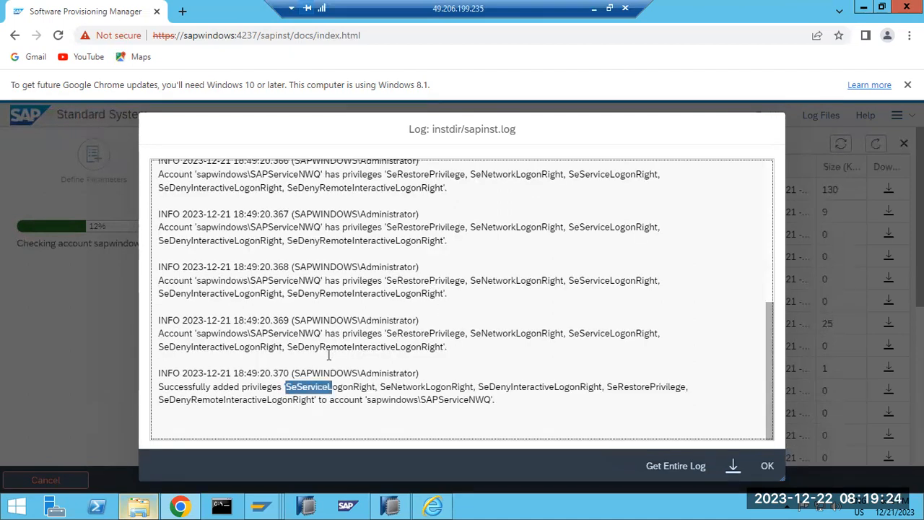
{"action": "left_click_drag", "start_coordinate": [325, 333], "coordinate": [364, 333]}
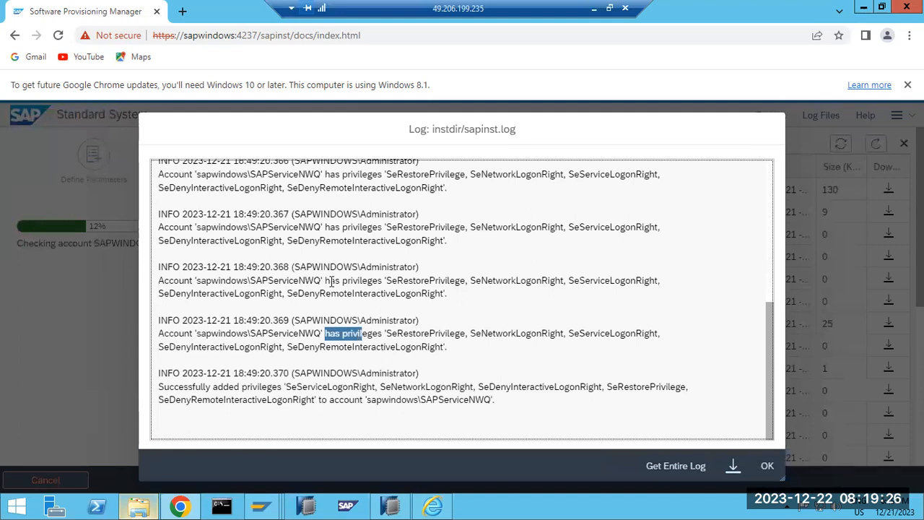
{"action": "left_click_drag", "start_coordinate": [335, 280], "coordinate": [469, 293]}
Check the task list status, then reopen sapinst.log to follow progress and close it.
{"action": "left_click", "coordinate": [767, 466]}
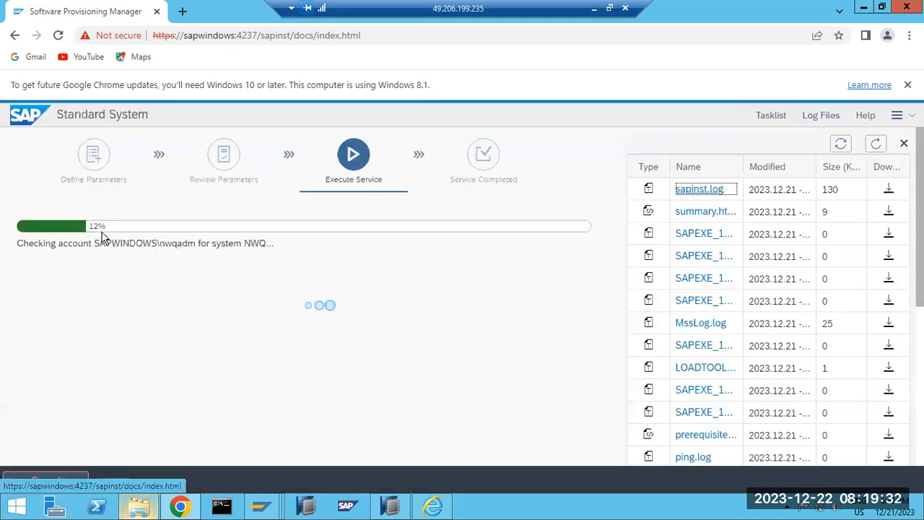
{"action": "left_click", "coordinate": [771, 116]}
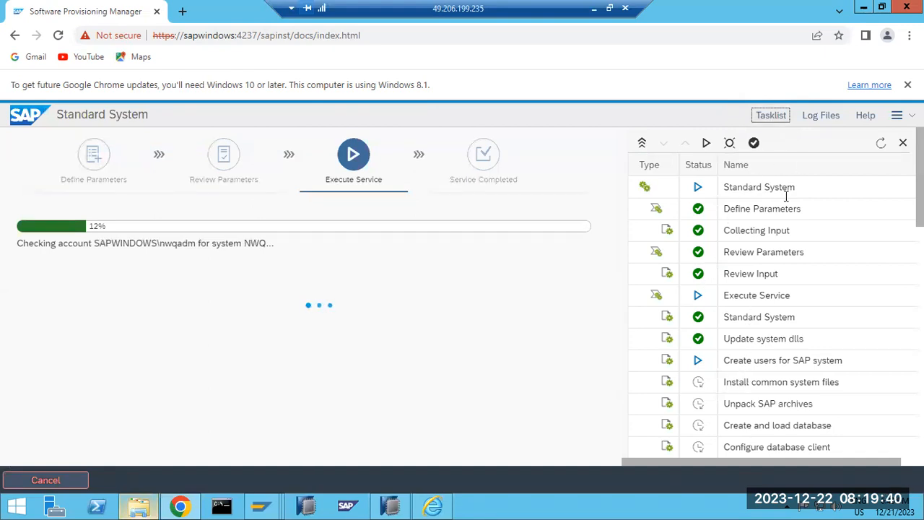
{"action": "left_click", "coordinate": [827, 116]}
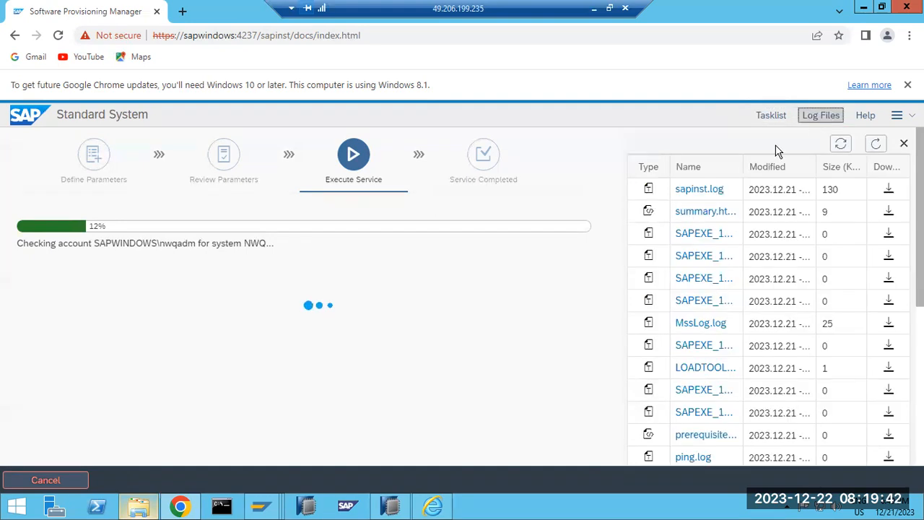
{"action": "left_click", "coordinate": [700, 189]}
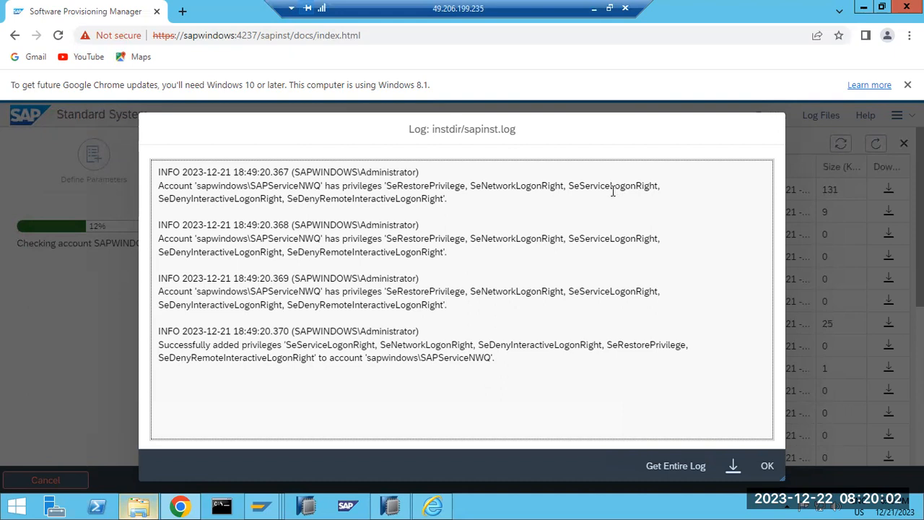
{"action": "left_click", "coordinate": [767, 464]}
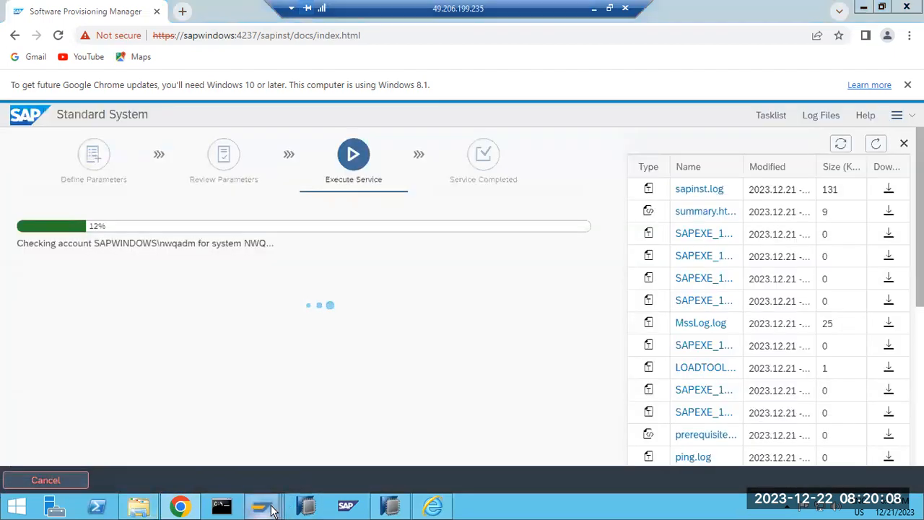
{"action": "mouse_move", "coordinate": [275, 509]}
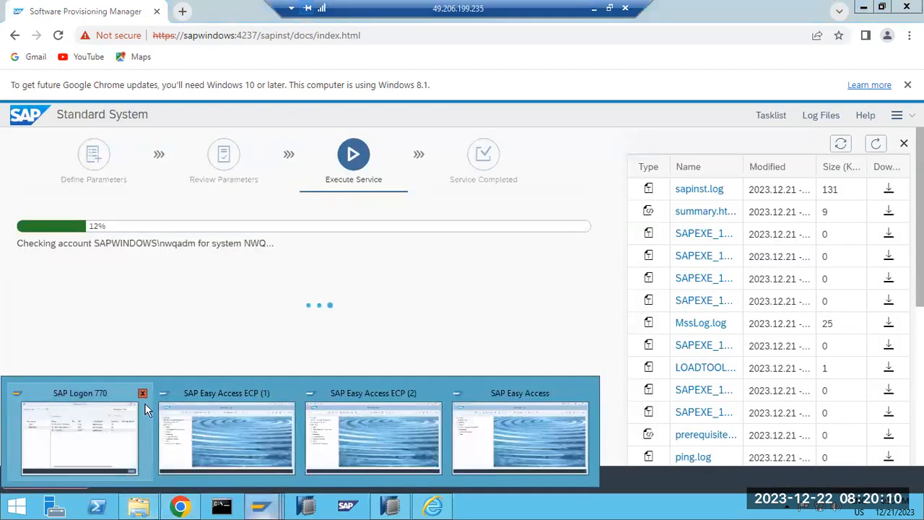